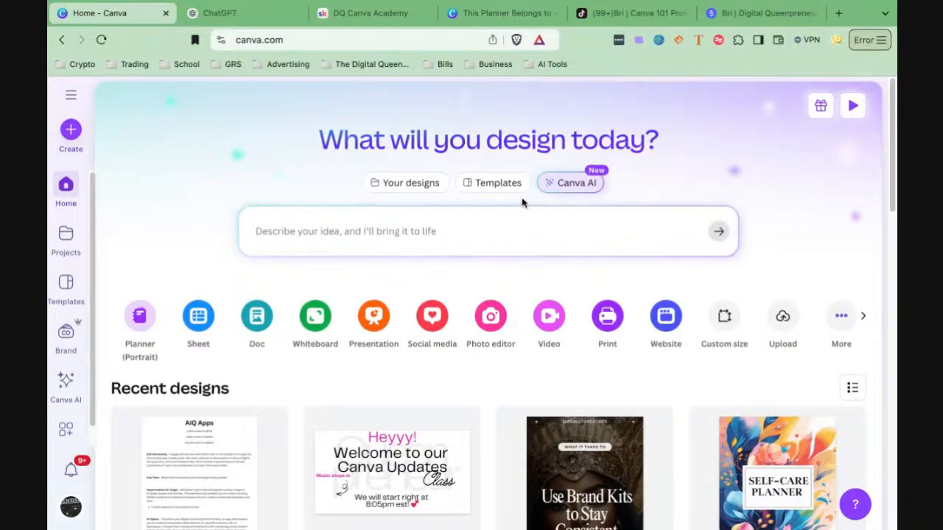
# Step: Open Canva AI on the home page and choose its Create an image mode
pyautogui.click(584, 188)
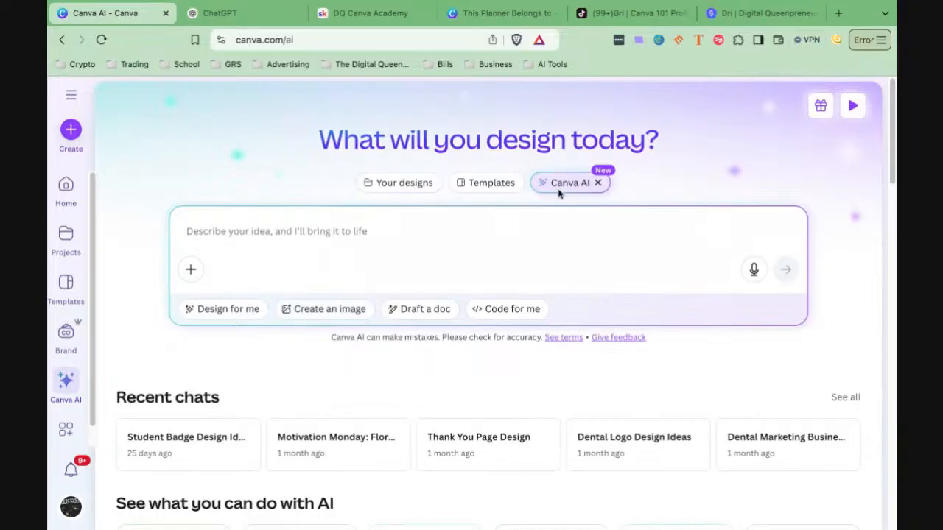
pyautogui.click(317, 310)
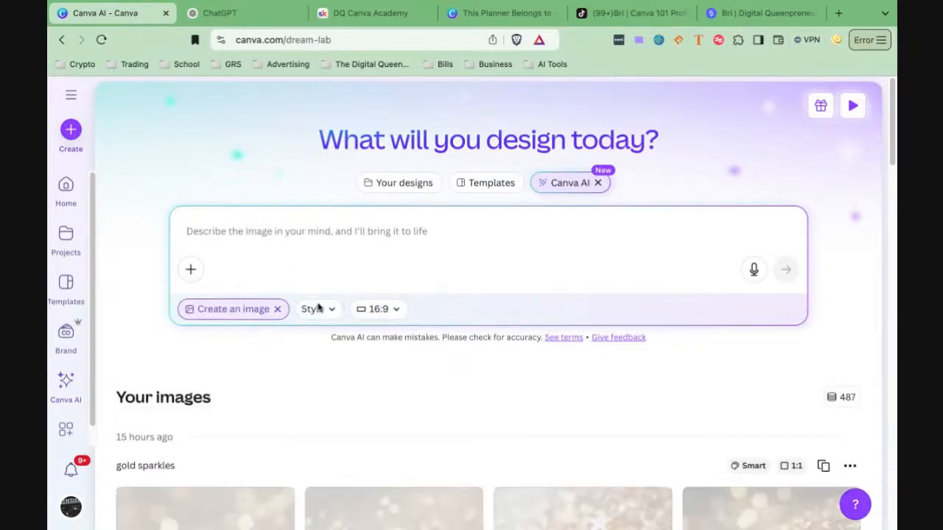
# Step: Look through the previously generated images and their prompts, styles and aspect ratios, returning to the prompt area
pyautogui.scroll(-1, 330, 341)
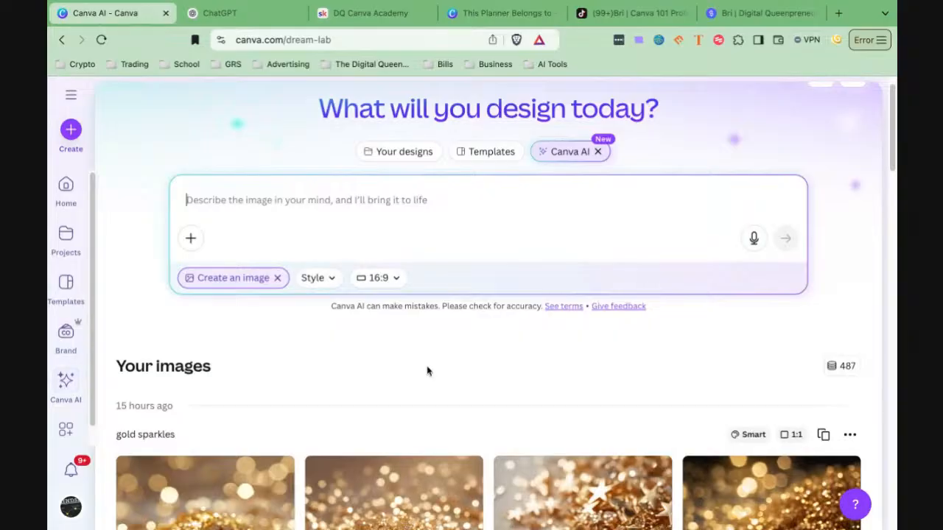
pyautogui.scroll(-5, 312, 346)
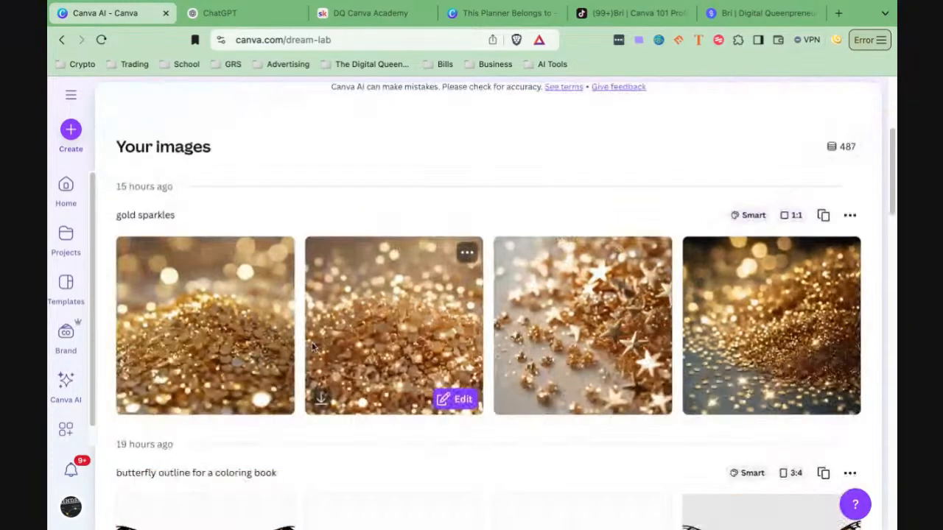
pyautogui.scroll(-4, 311, 348)
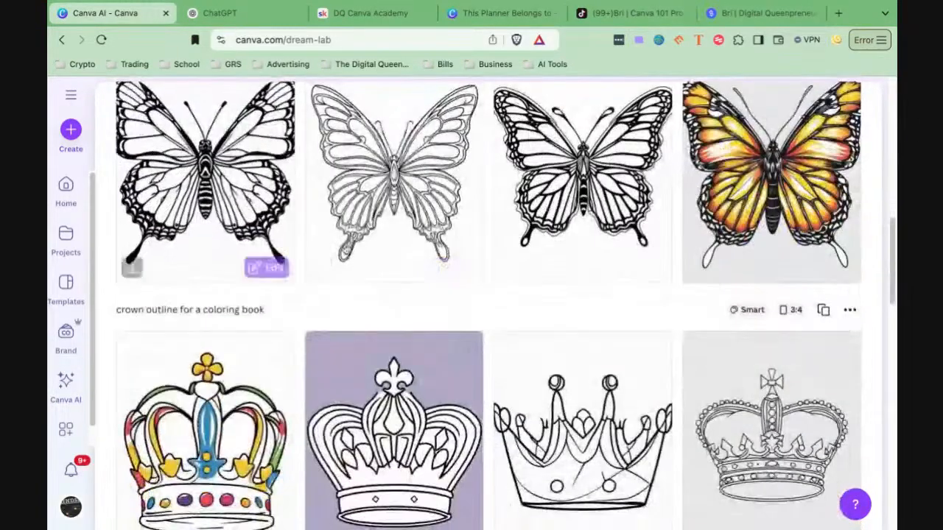
pyautogui.scroll(-13, 384, 291)
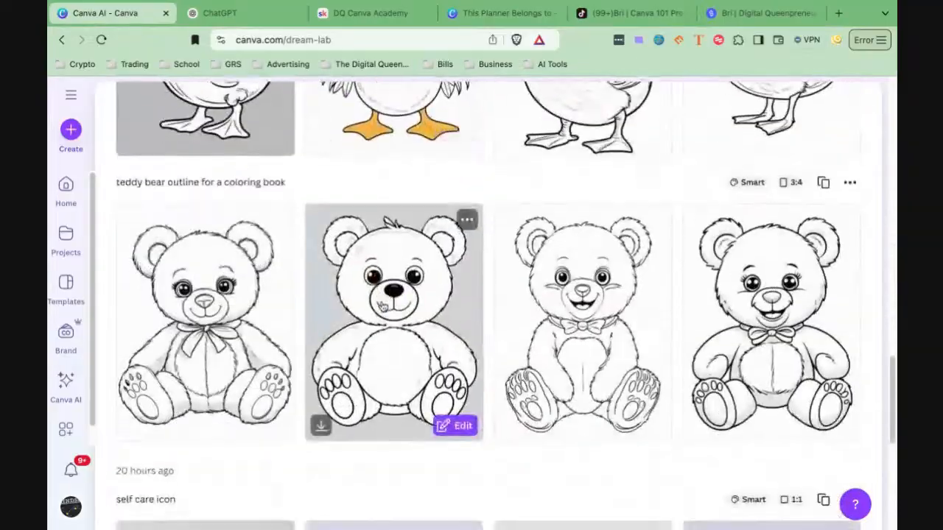
pyautogui.scroll(-1, 383, 305)
pyautogui.scroll(-2, 337, 358)
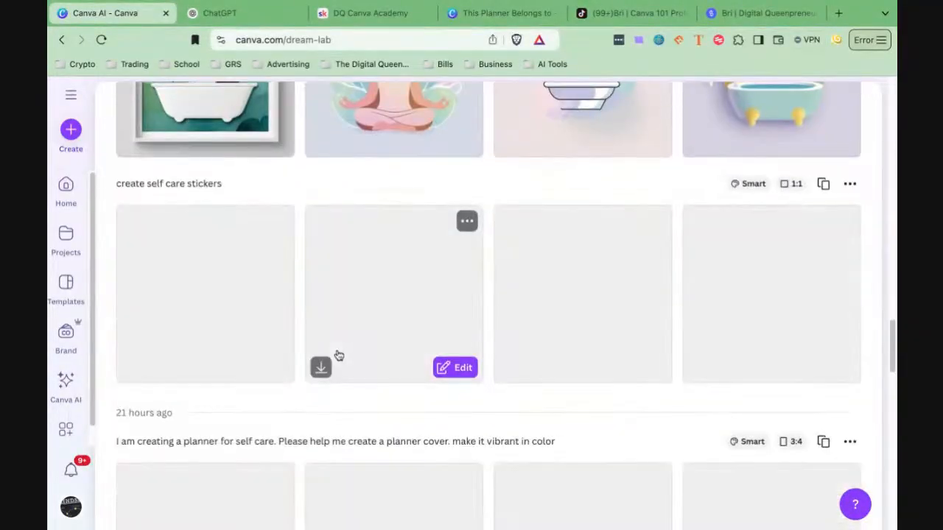
pyautogui.scroll(-1, 338, 355)
pyautogui.scroll(-4, 338, 356)
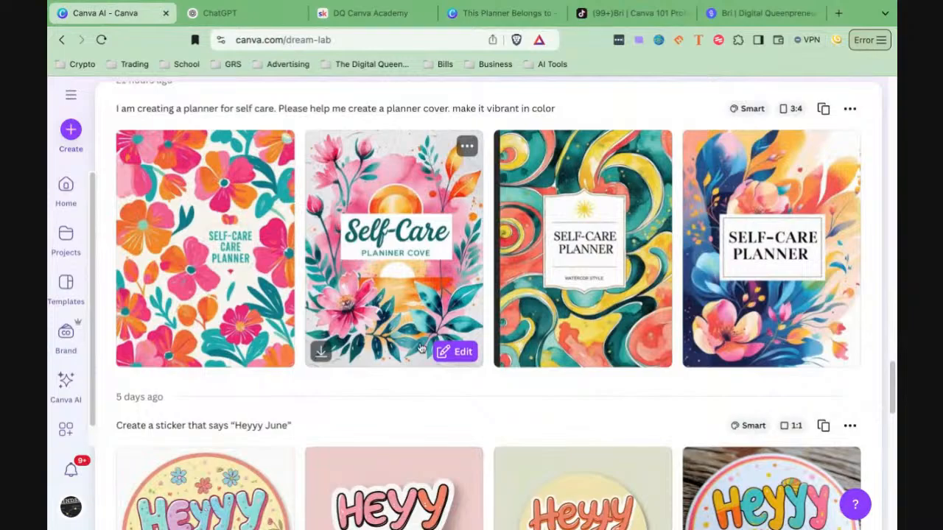
pyautogui.scroll(-13, 307, 289)
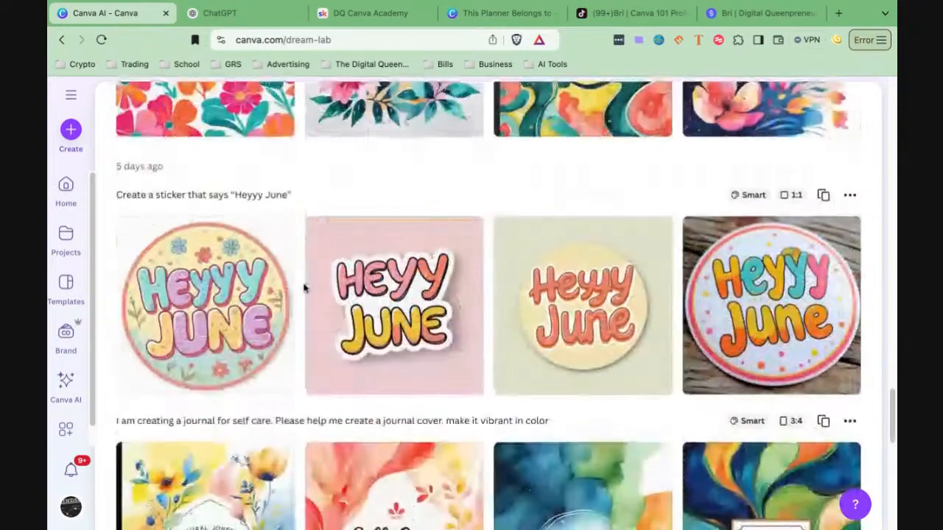
pyautogui.scroll(-6, 306, 289)
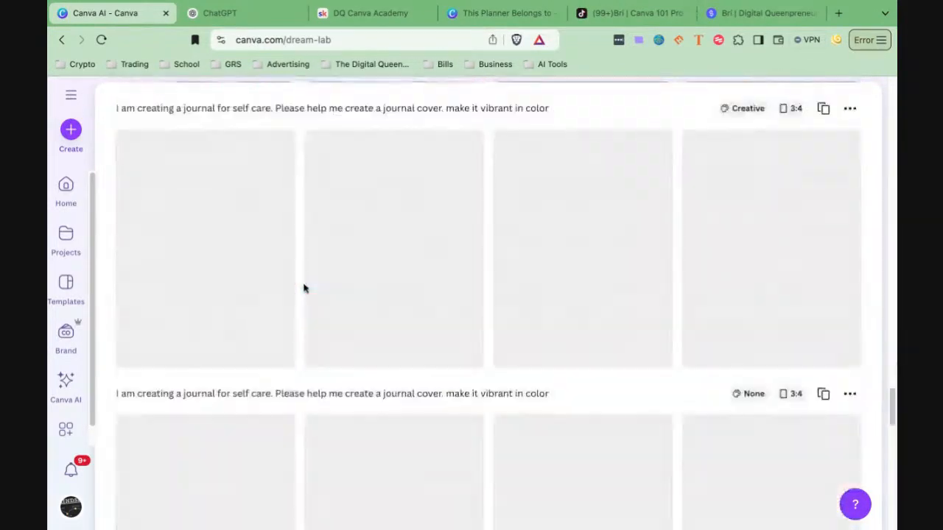
pyautogui.scroll(-9, 489, 304)
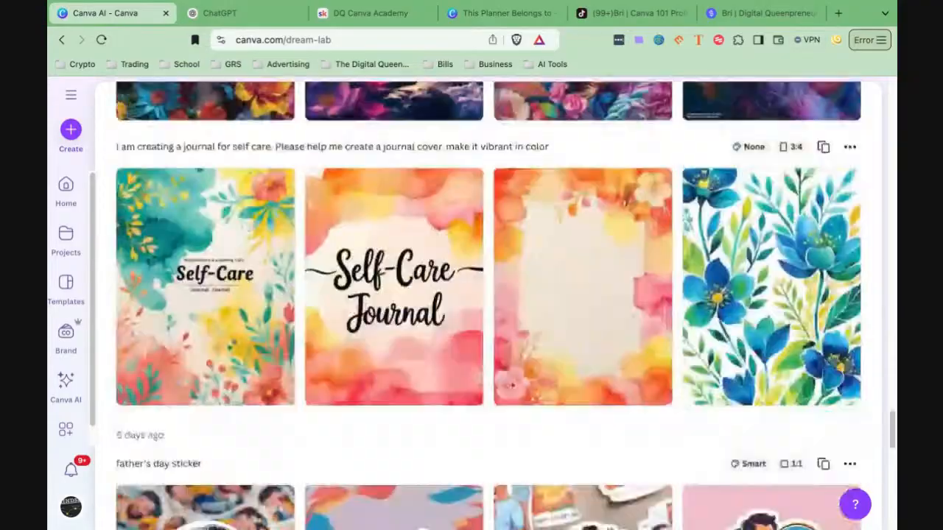
pyautogui.scroll(-9, 489, 304)
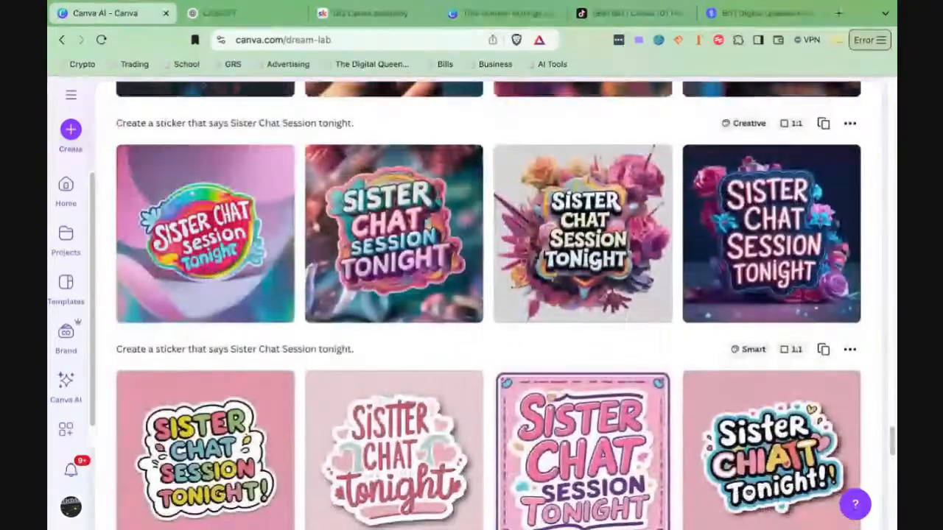
pyautogui.scroll(-6, 489, 304)
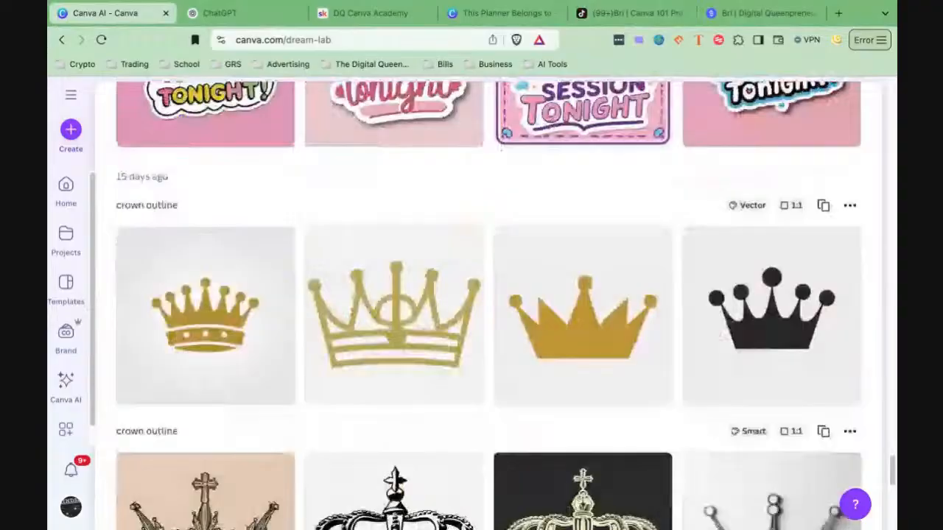
pyautogui.scroll(-10, 488, 303)
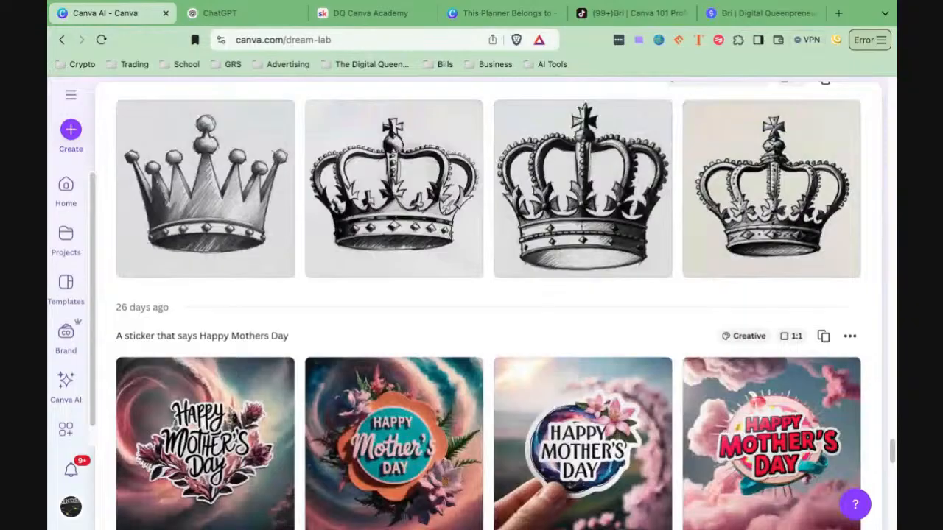
pyautogui.scroll(15, 398, 291)
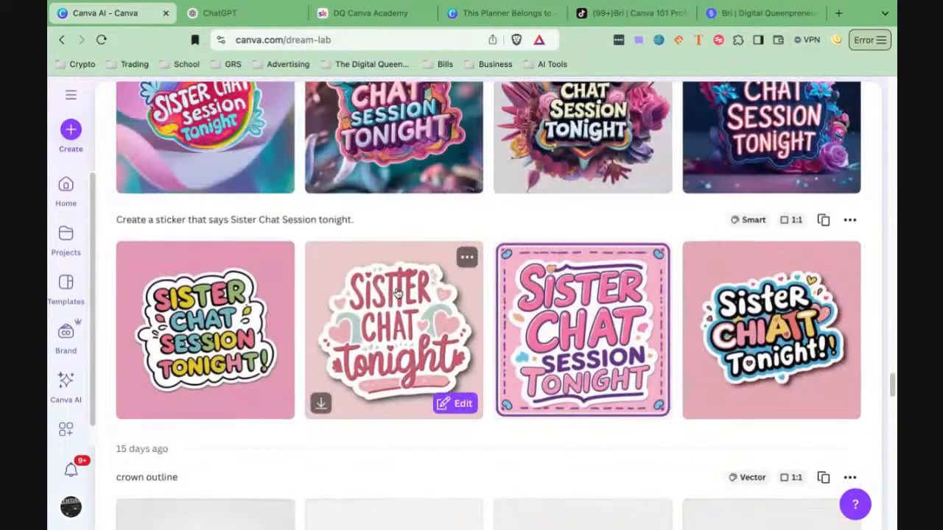
pyautogui.scroll(20, 396, 295)
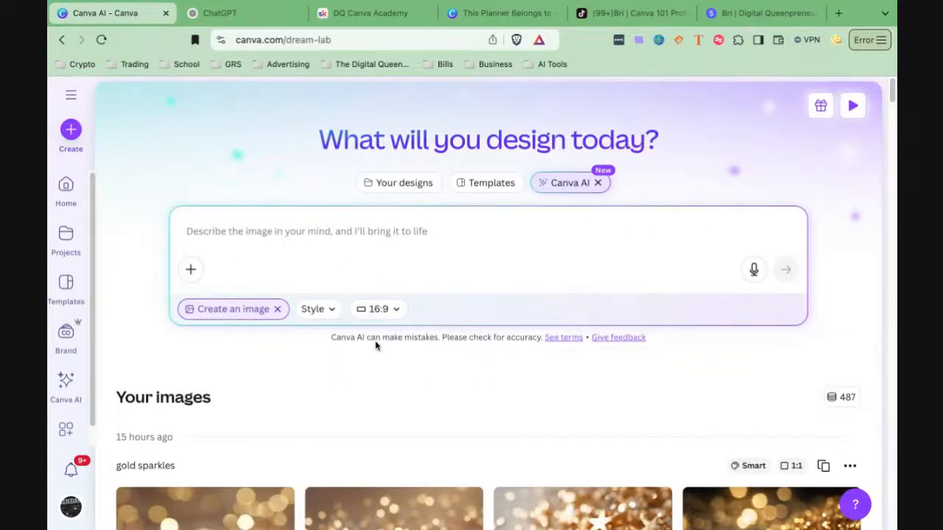
# Step: Examine the style presets and the aspect ratio options available for image creation
pyautogui.scroll(-1, 470, 285)
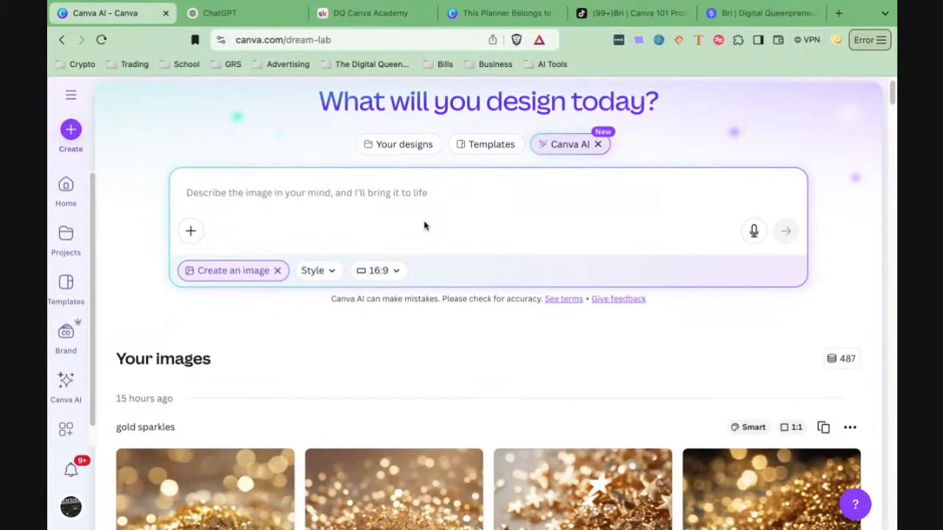
pyautogui.click(313, 272)
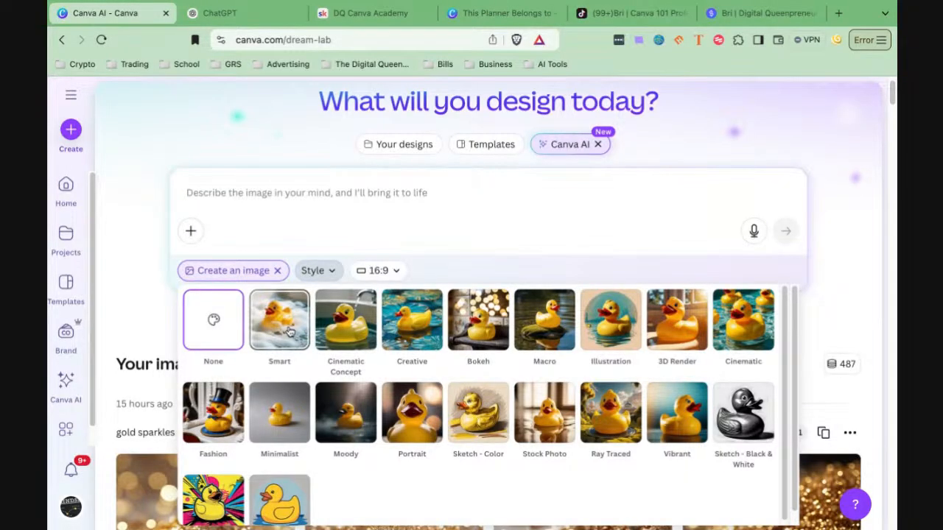
pyautogui.scroll(-1, 289, 331)
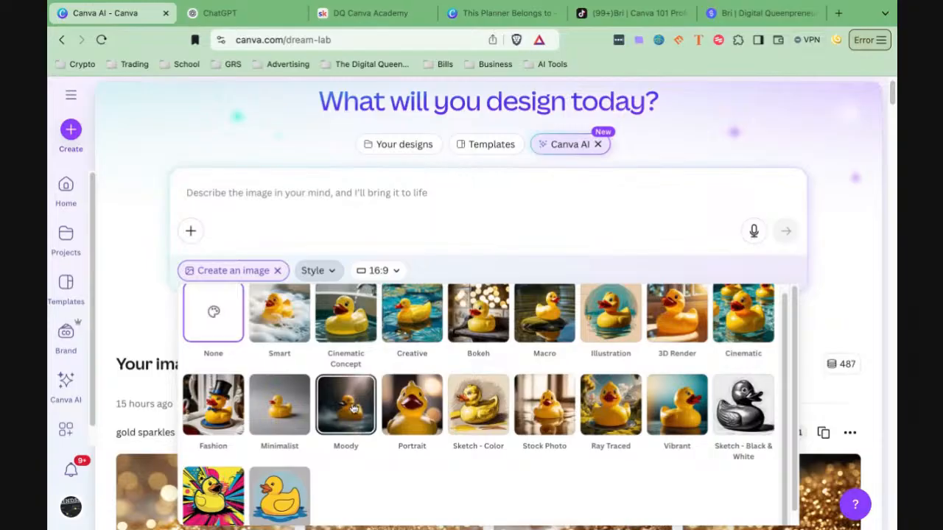
pyautogui.scroll(-2, 283, 453)
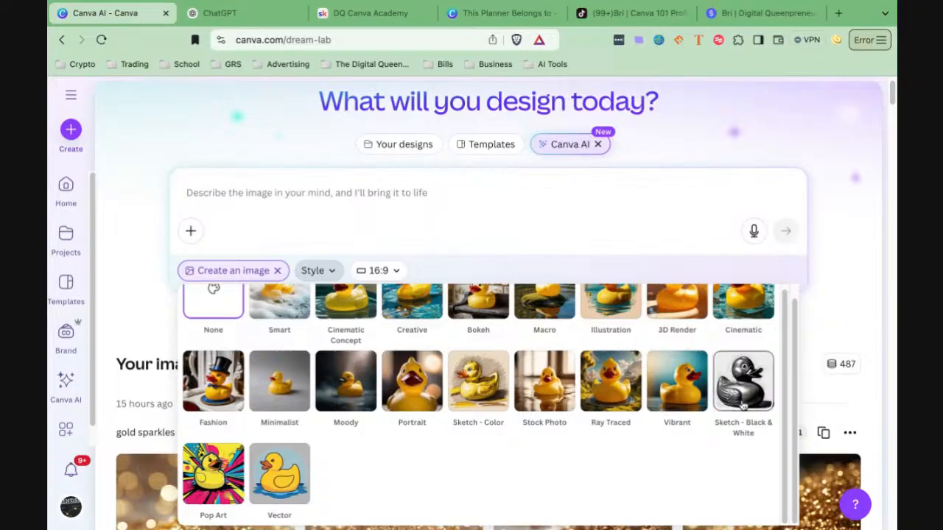
pyautogui.scroll(1, 741, 406)
pyautogui.scroll(1, 612, 324)
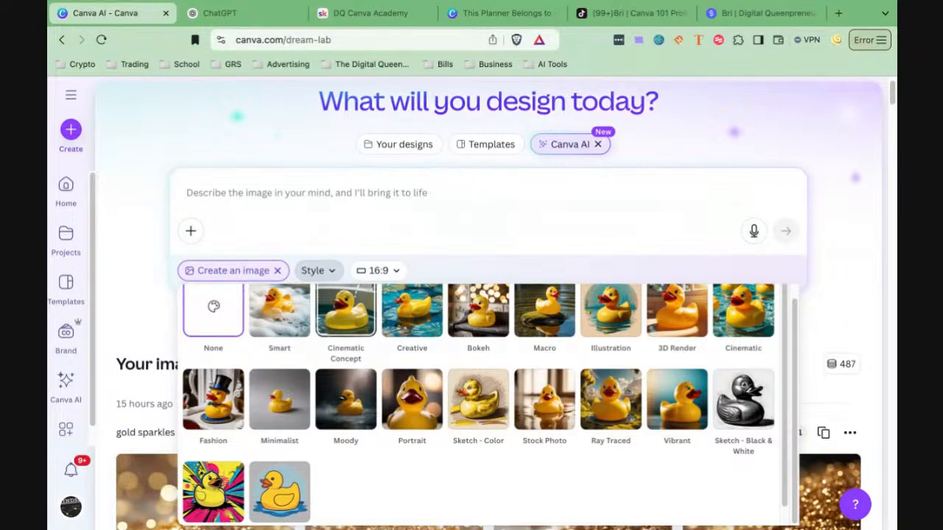
pyautogui.click(379, 271)
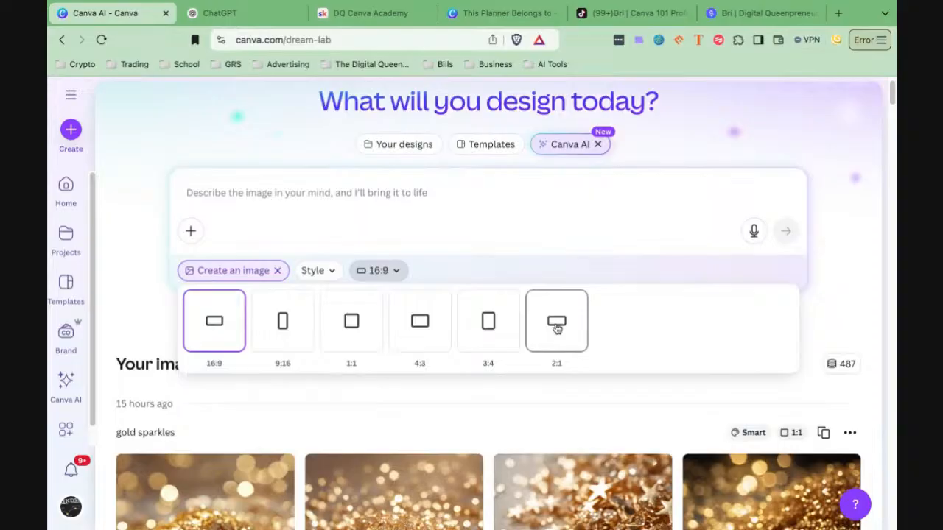
pyautogui.click(134, 310)
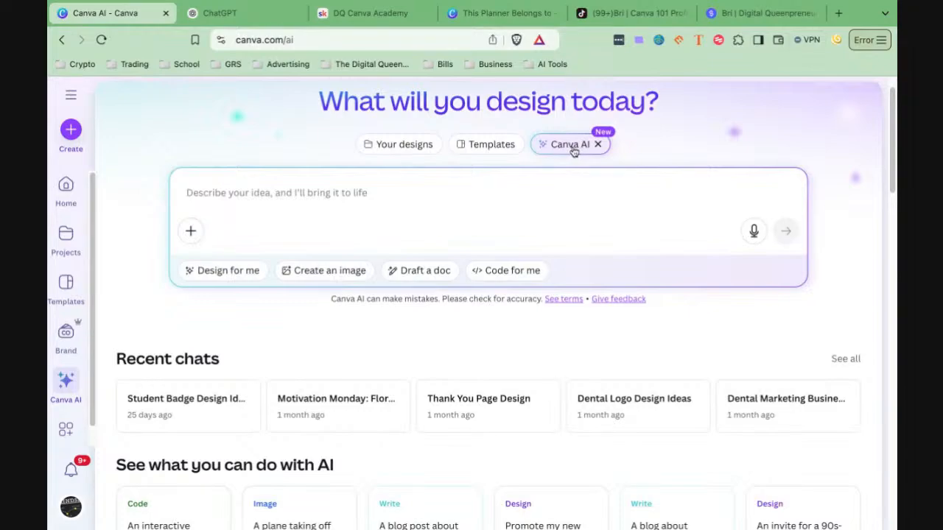
# Step: Set the AI prompt to Design for me with the Social media category and the Instagram Post format
pyautogui.click(219, 273)
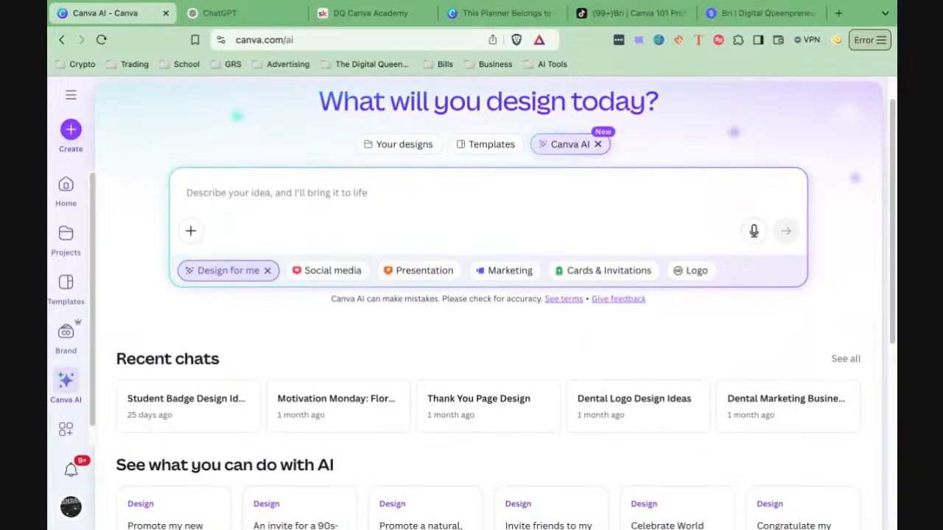
pyautogui.click(322, 273)
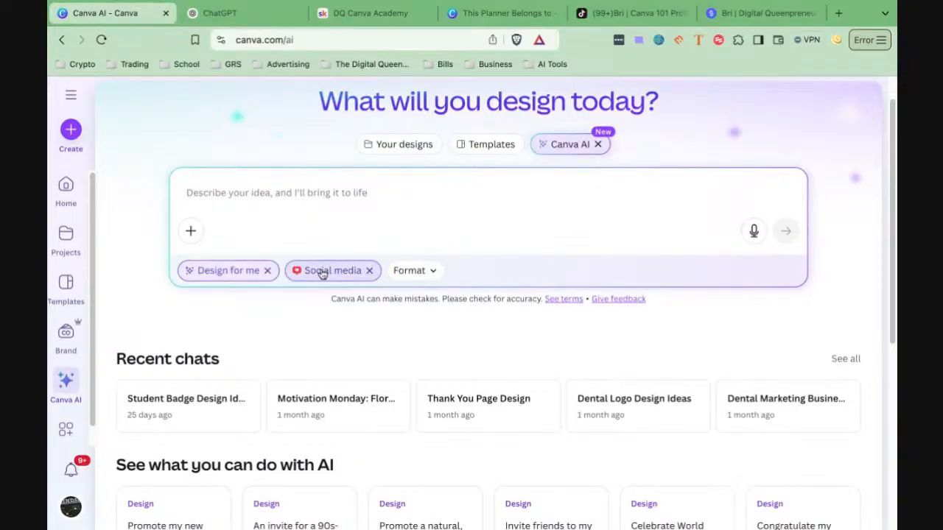
pyautogui.click(411, 271)
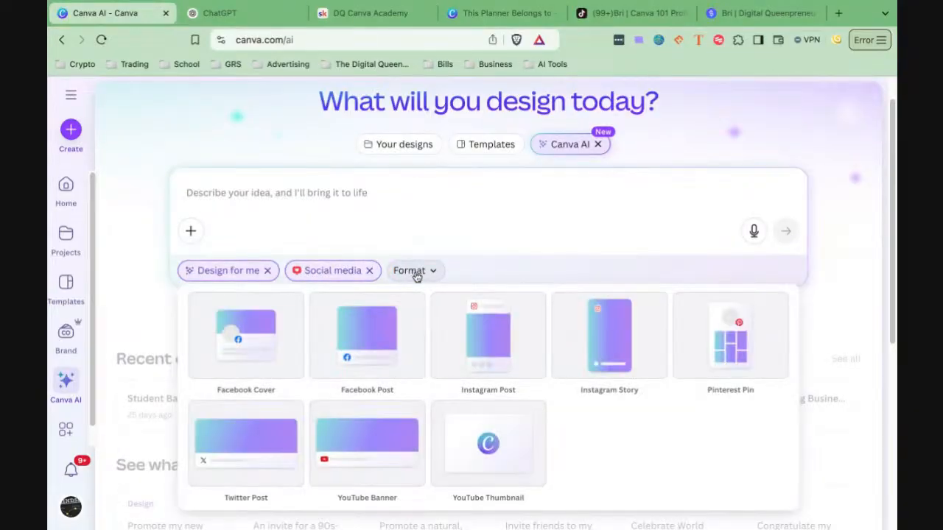
pyautogui.scroll(-1, 414, 275)
pyautogui.click(470, 305)
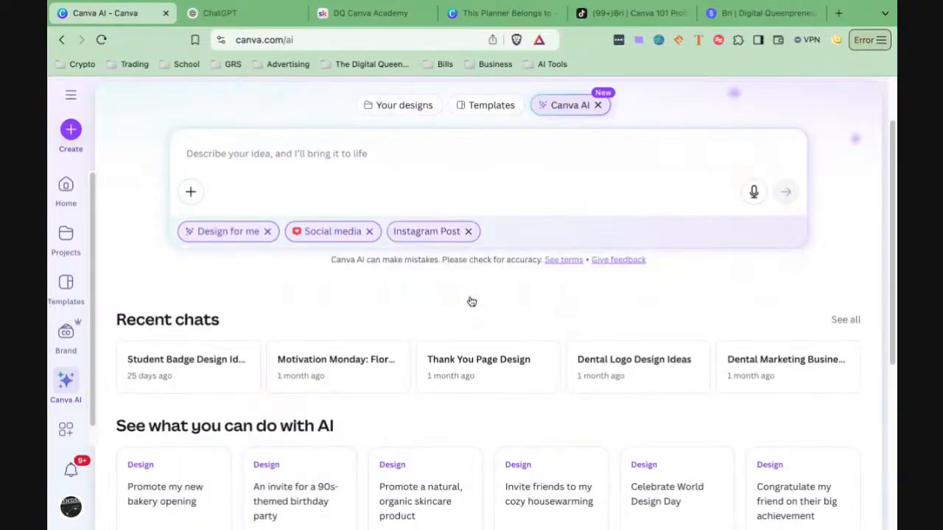
# Step: Look through the example design prompts that show what can be made with AI
pyautogui.click(249, 151)
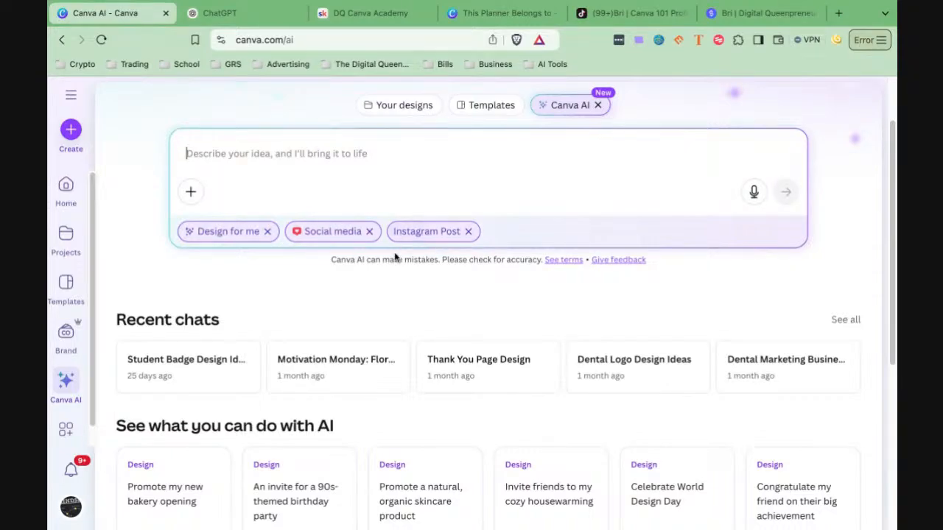
pyautogui.scroll(-1, 398, 254)
pyautogui.scroll(-3, 392, 256)
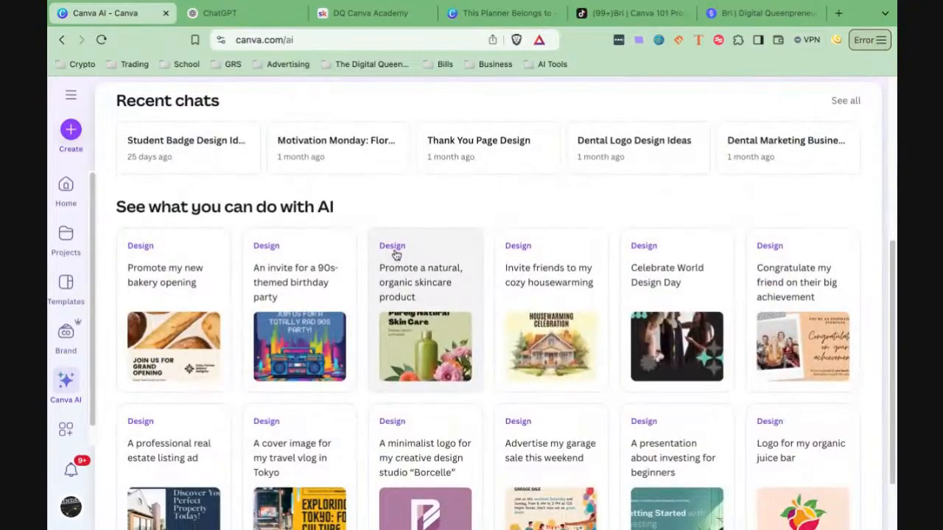
pyautogui.scroll(-1, 265, 312)
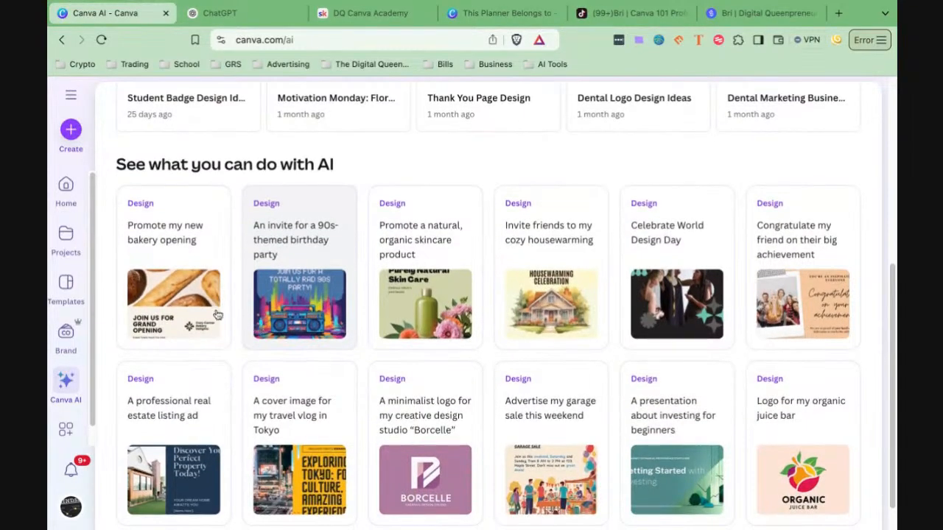
pyautogui.scroll(-1, 480, 311)
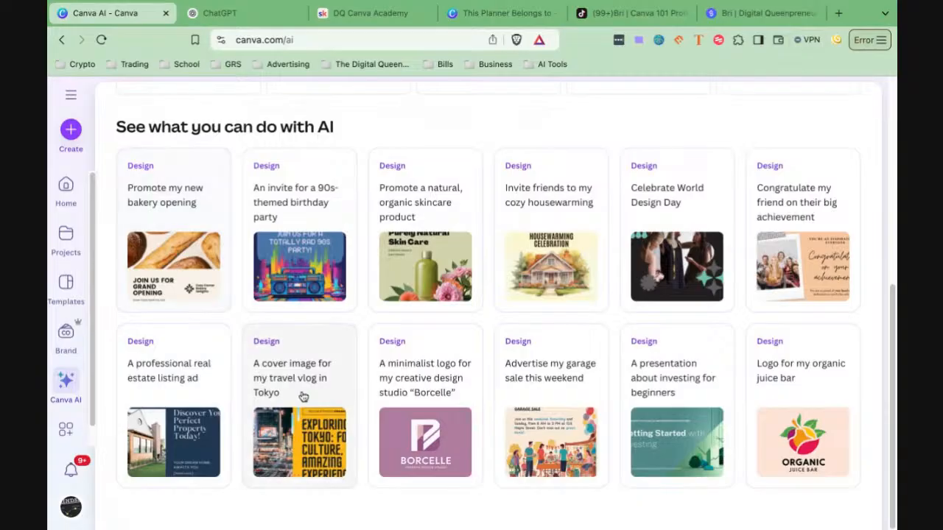
# Step: Remove the Instagram Post format and the Social media category from the design prompt
pyautogui.scroll(4, 302, 395)
pyautogui.click(468, 250)
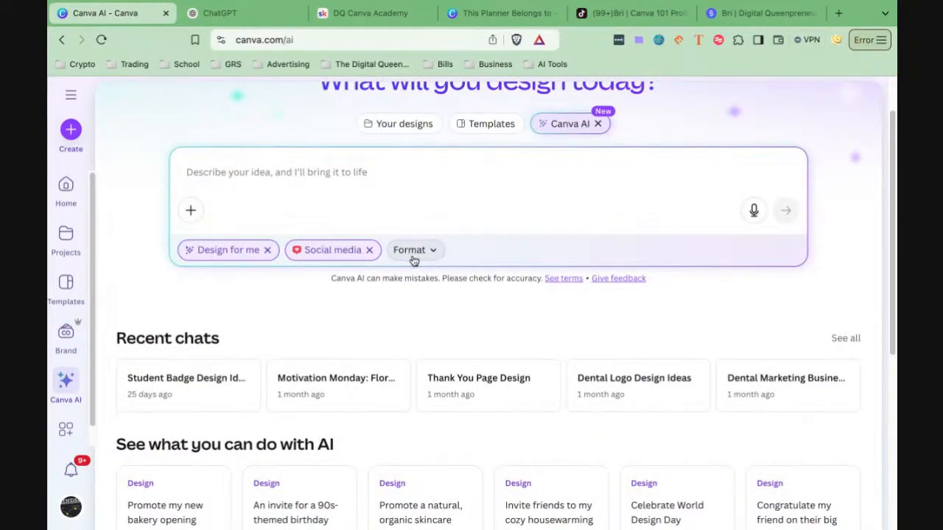
pyautogui.click(369, 251)
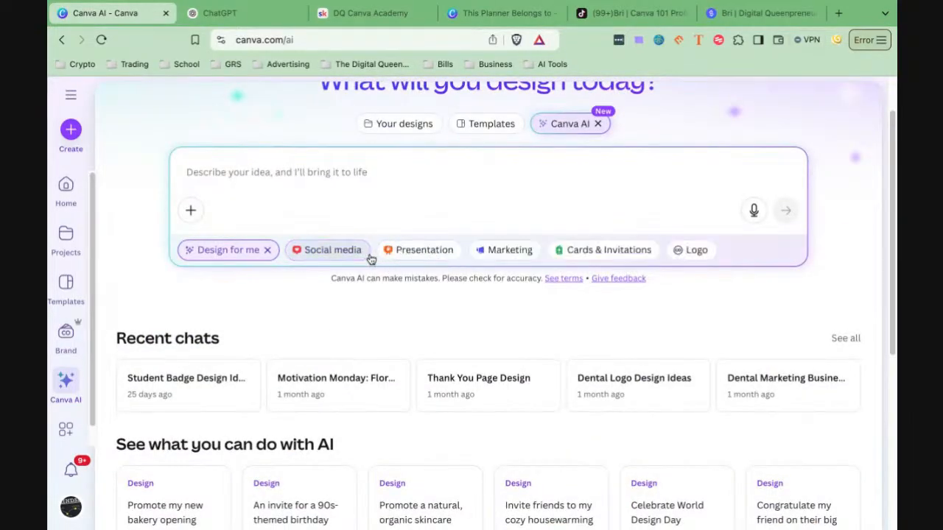
# Step: View the formats offered for the Marketing category and clear that category again
pyautogui.click(493, 250)
pyautogui.click(411, 252)
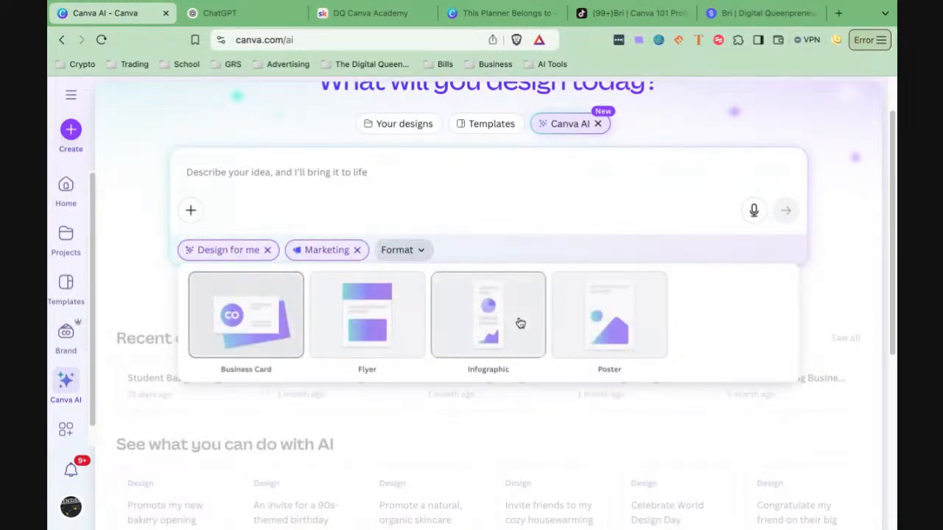
pyautogui.click(357, 250)
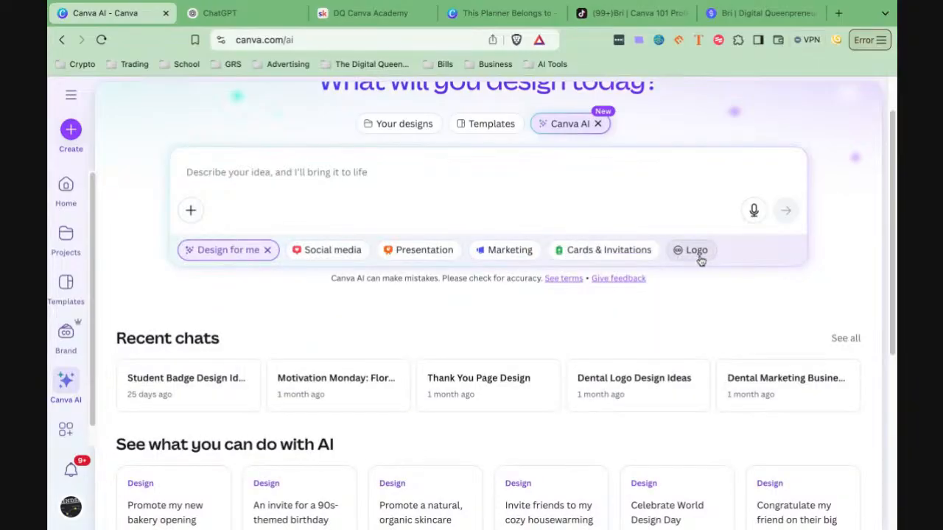
# Step: Remove the Design for me option, view the document types offered for Draft a doc, and clear that option again
pyautogui.scroll(1, 414, 319)
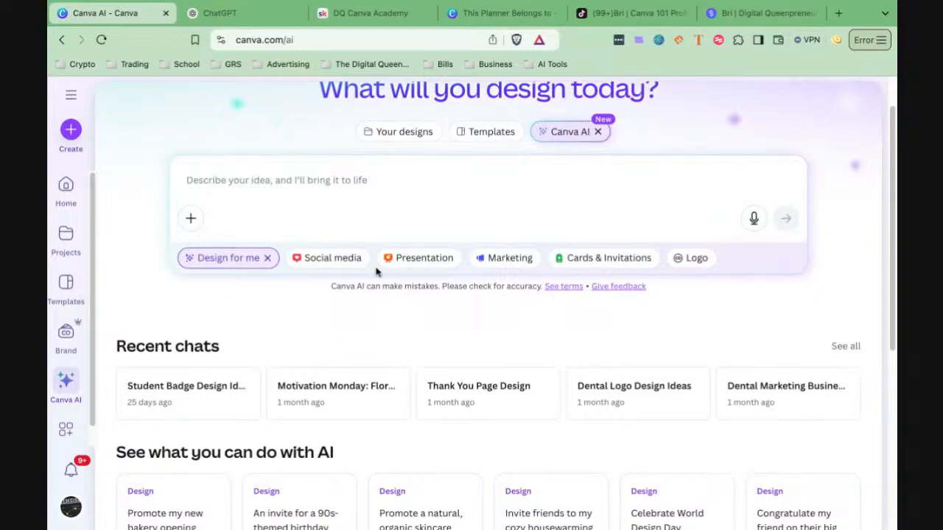
pyautogui.click(267, 259)
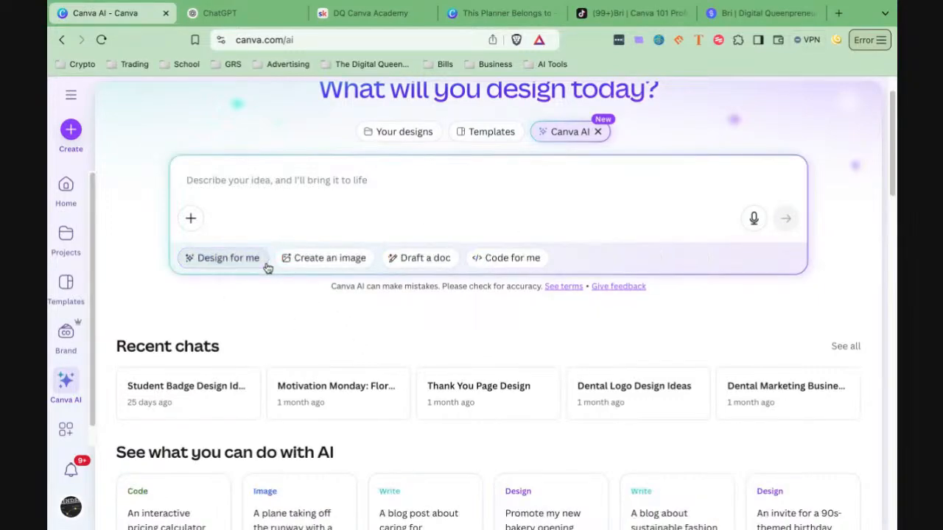
pyautogui.click(429, 267)
pyautogui.click(307, 264)
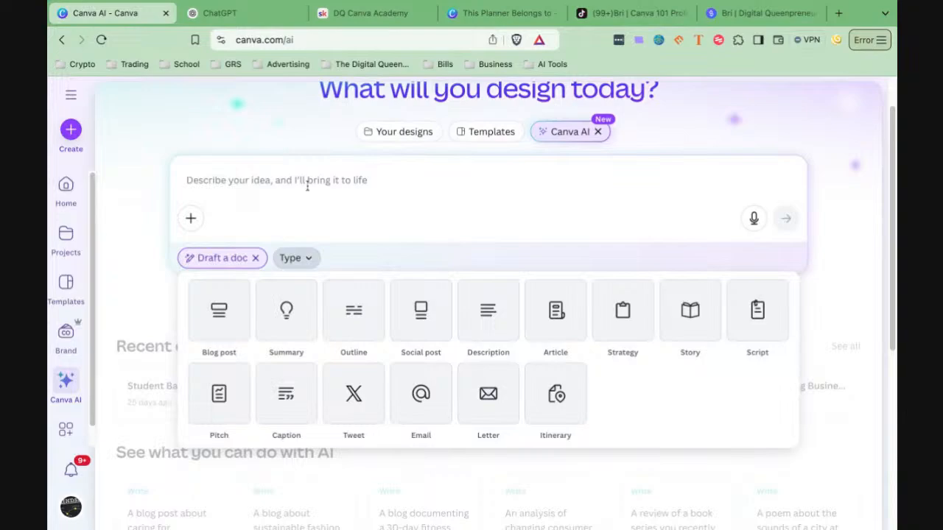
pyautogui.click(256, 259)
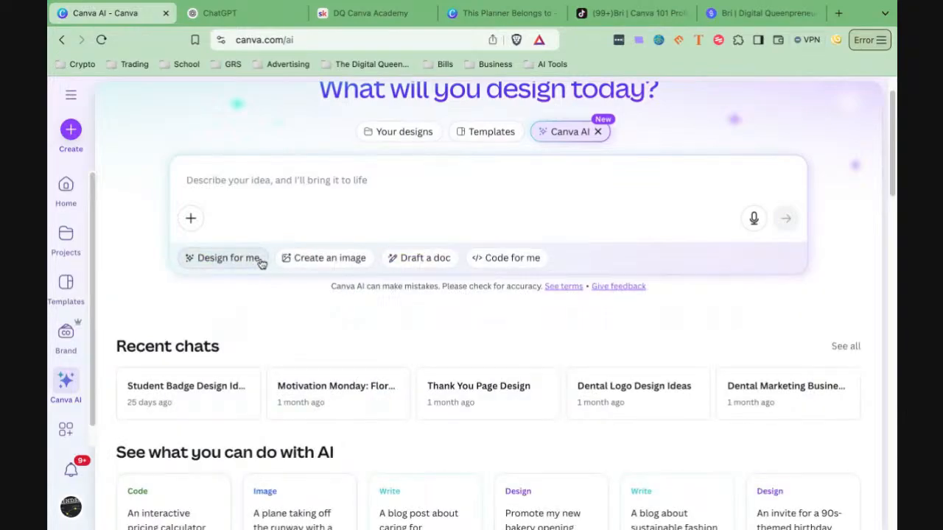
# Step: Set the AI prompt to Code for me and look through its example coding prompts
pyautogui.click(503, 261)
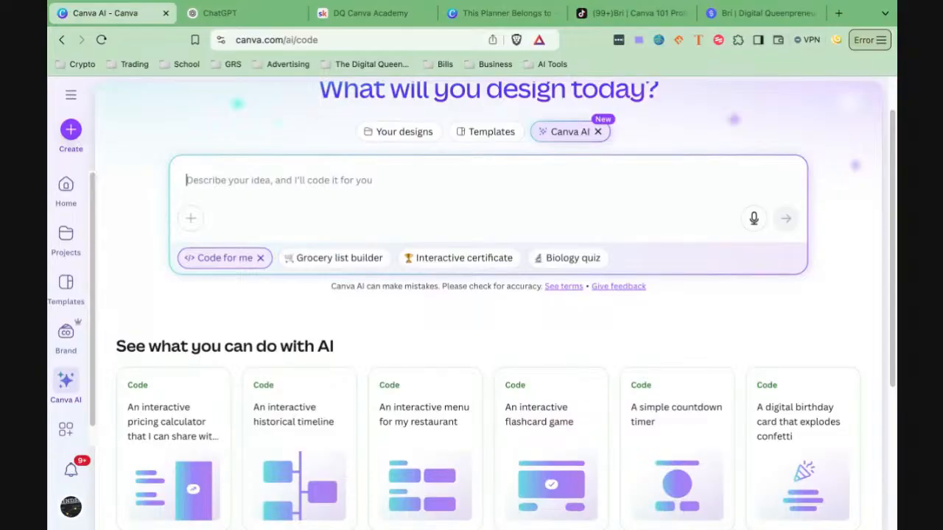
pyautogui.scroll(-2, 493, 305)
pyautogui.scroll(-4, 315, 435)
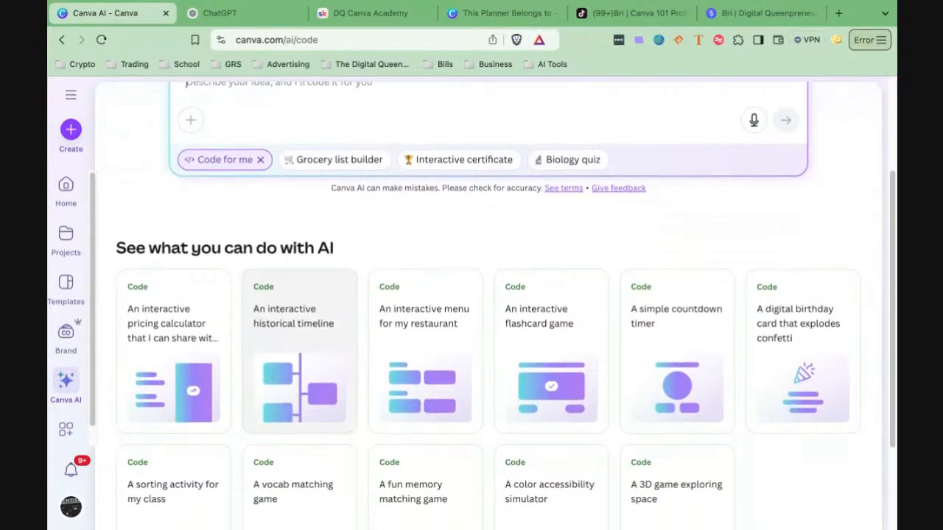
pyautogui.scroll(-1, 316, 434)
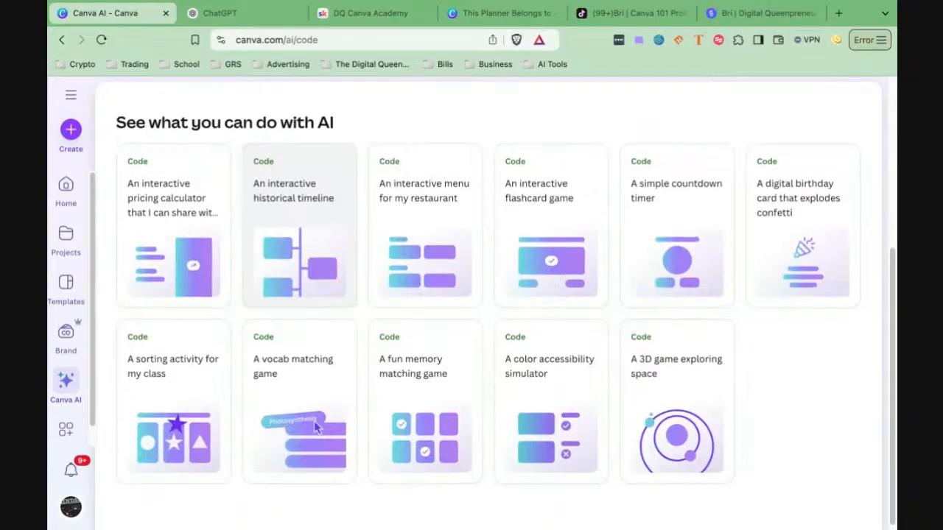
pyautogui.scroll(8, 316, 420)
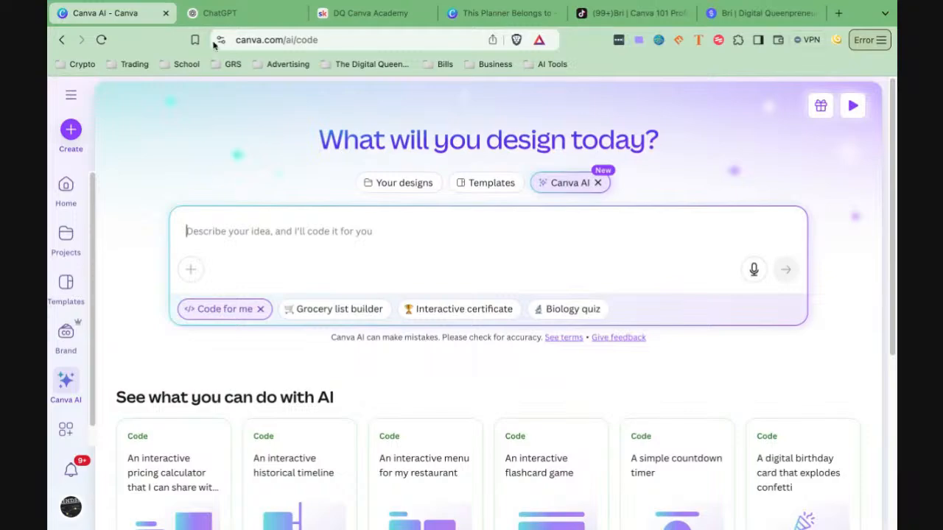
# Step: Switch to ChatGPT and start a prompt reading "I want to write a code in Canva Ai coding feature and I want it to be"
pyautogui.click(218, 14)
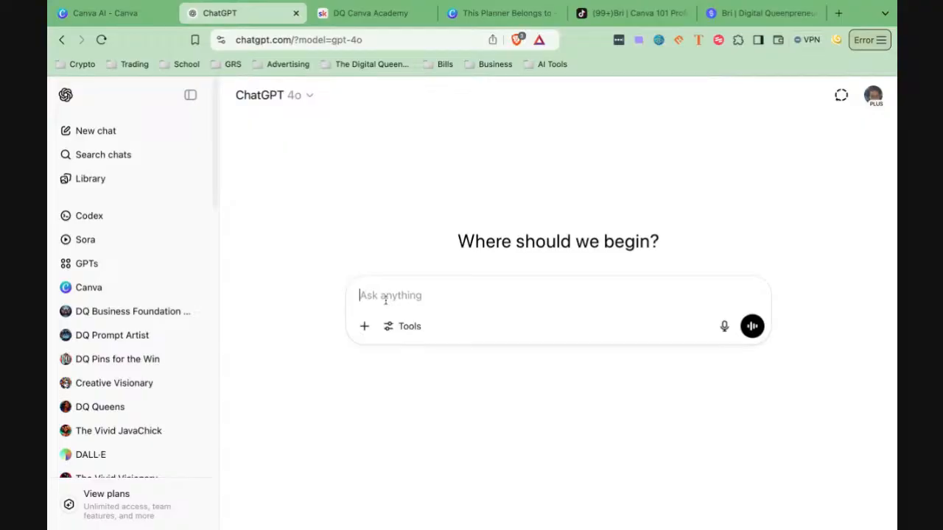
pyautogui.write('i')
pyautogui.press('BackSpace')
pyautogui.write('i WANT')
pyautogui.press('BackSpace')
pyautogui.press('BackSpace')
pyautogui.press('BackSpace')
pyautogui.press('BackSpace')
pyautogui.press('BackSpace')
pyautogui.press('BackSpace')
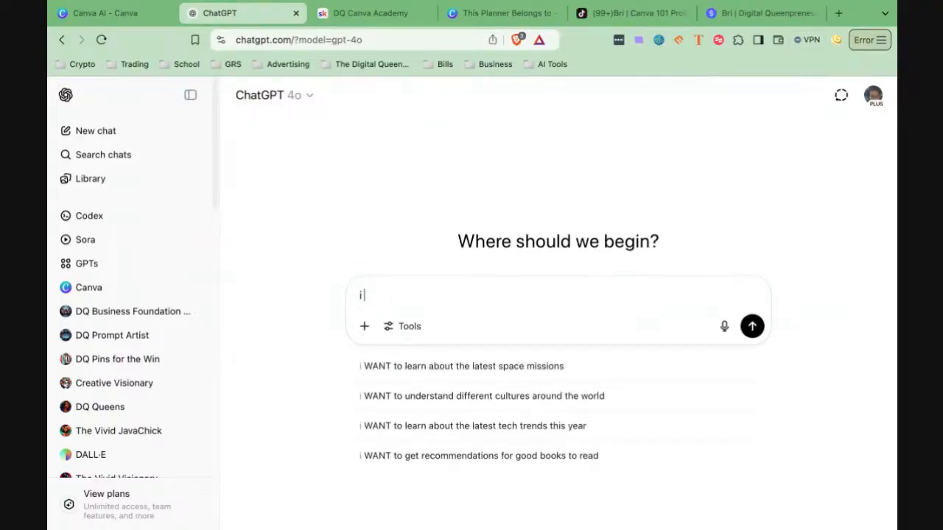
pyautogui.write('I want ')
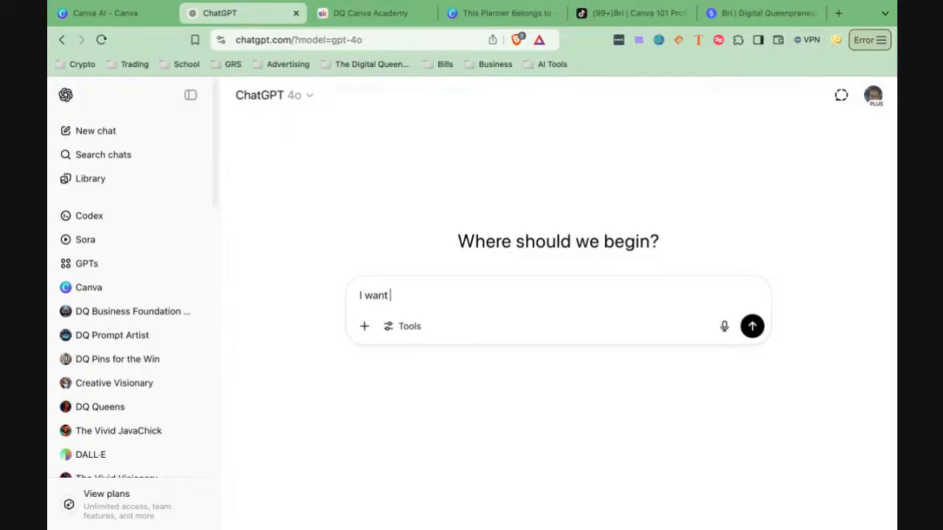
pyautogui.write('to cr')
pyautogui.press('BackSpace')
pyautogui.press('BackSpace')
pyautogui.write('wrtie')
pyautogui.press('BackSpace')
pyautogui.press('BackSpace')
pyautogui.write('it')
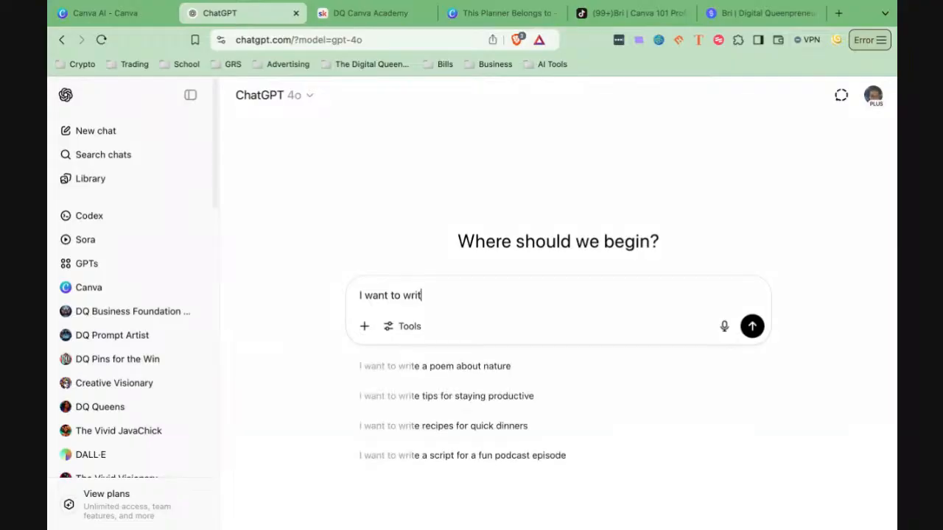
pyautogui.write('e a code in')
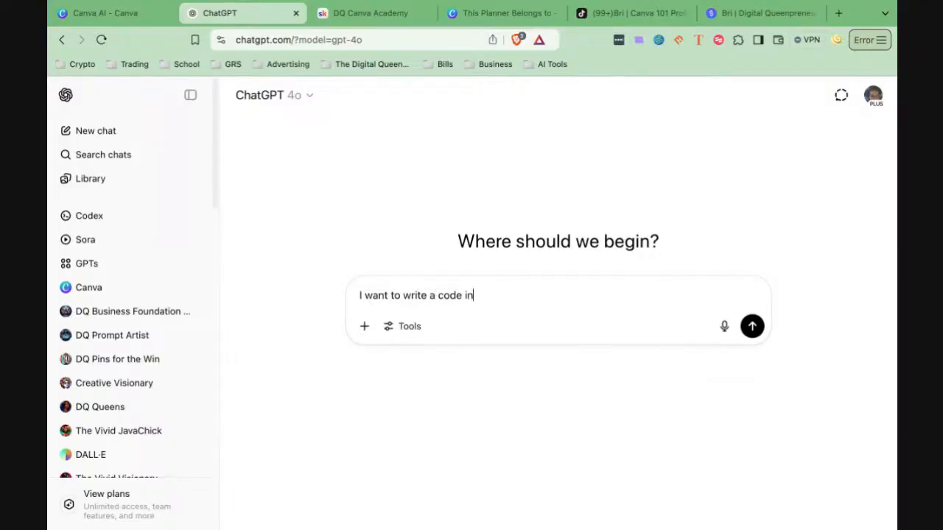
pyautogui.write(' Canva Ai coding featu')
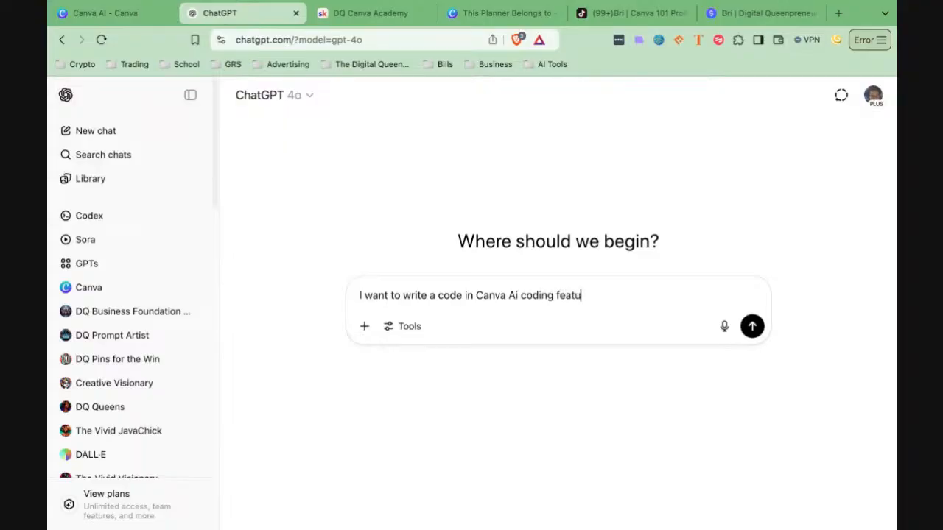
pyautogui.write('re and I want it to be a')
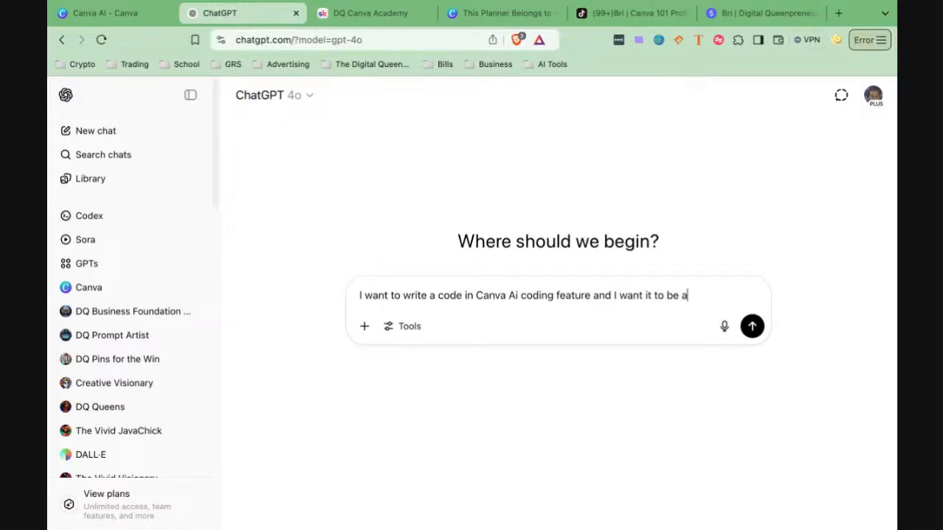
# Step: Continue the ChatGPT prompt with the words "an interactive 30 day journal"
pyautogui.write('n intercat')
pyautogui.press('BackSpace')
pyautogui.press('BackSpace')
pyautogui.press('BackSpace')
pyautogui.press('BackSpace')
pyautogui.write('ractive')
pyautogui.write('30 day ')
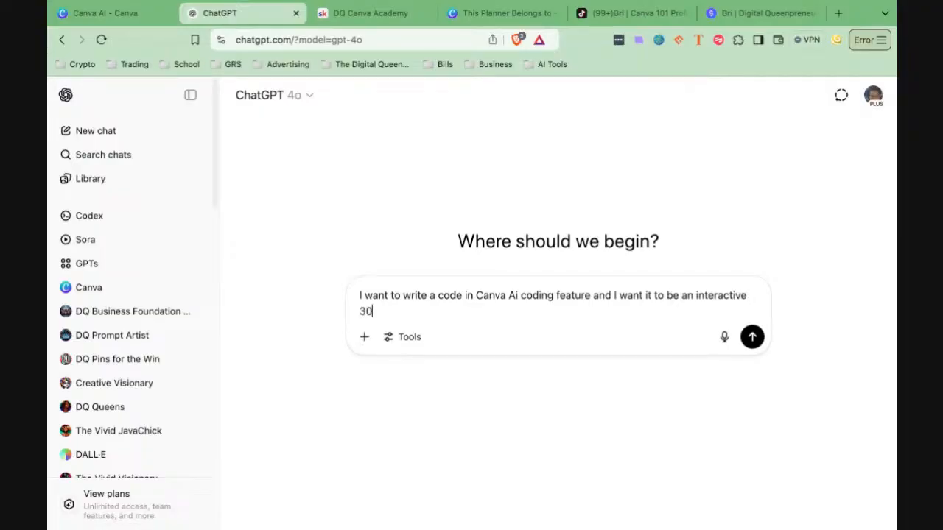
pyautogui.write('j')
pyautogui.write('journal')
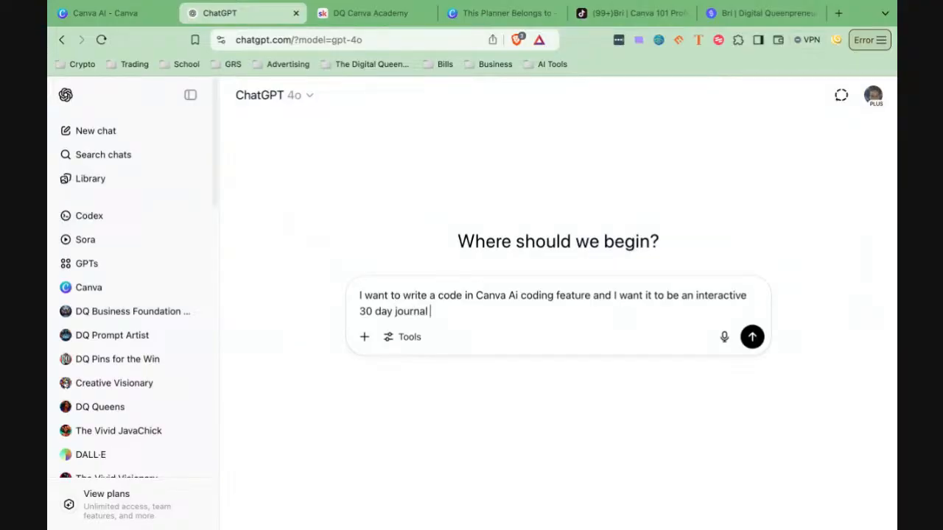
# Step: Finish the prompt with "for self care. I want them to be able to check off their progress. make it motivating and pastel colors" and send it
pyautogui.write(' for self care. I want them')
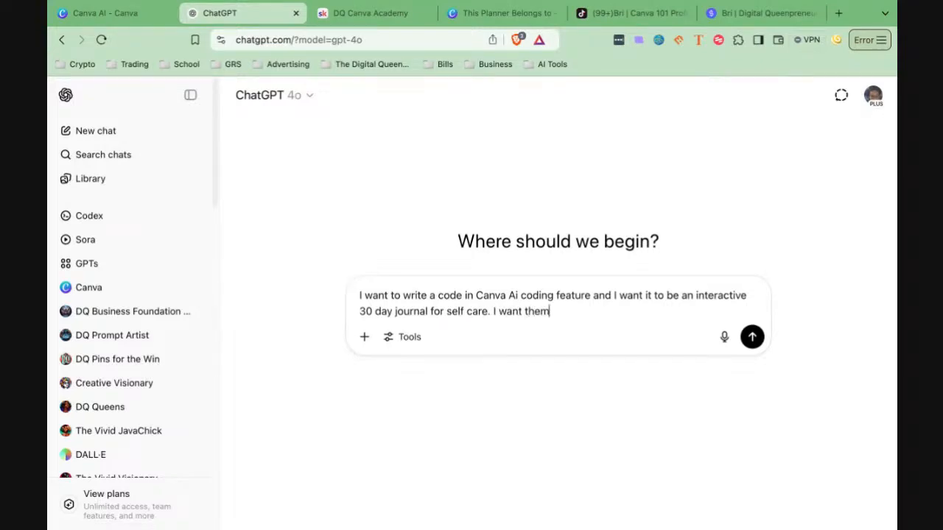
pyautogui.write(' to be able to check off the')
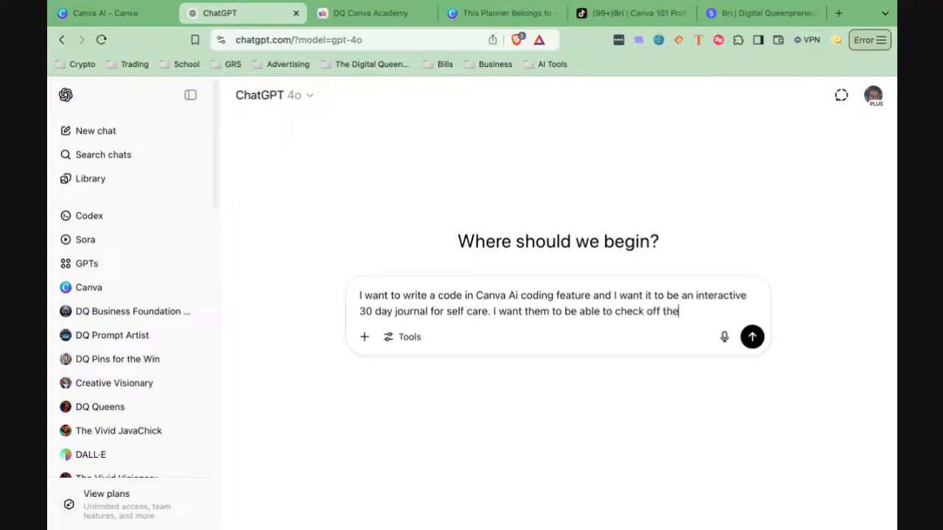
pyautogui.write('ir progess. make it')
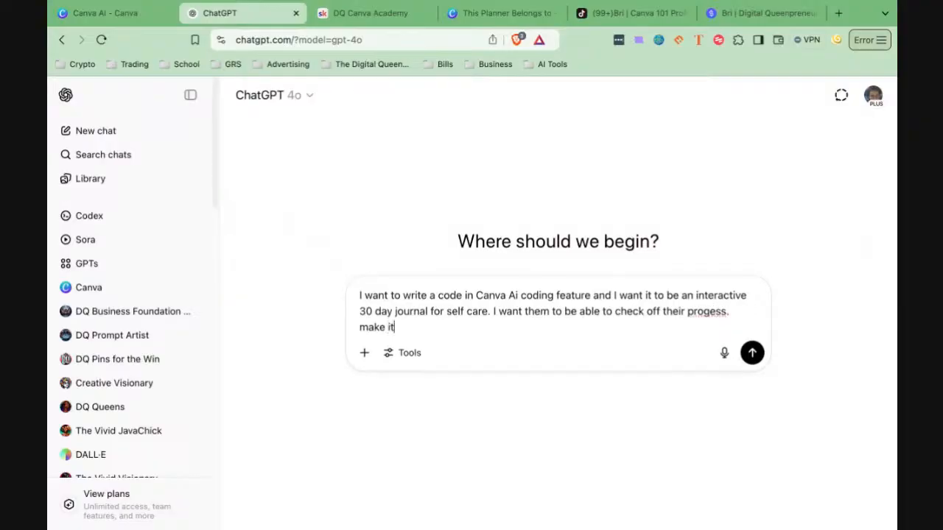
pyautogui.write(' motivating and')
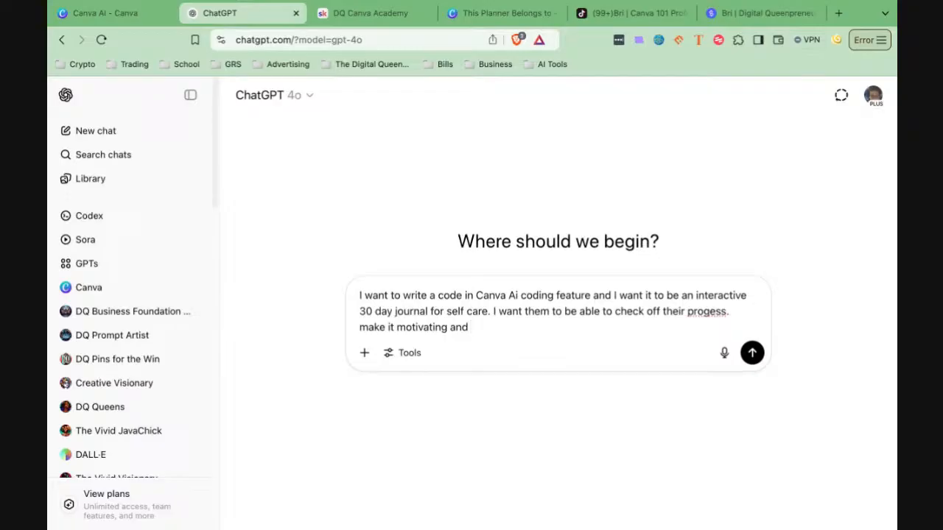
pyautogui.write(' pastel colors')
pyautogui.write('r')
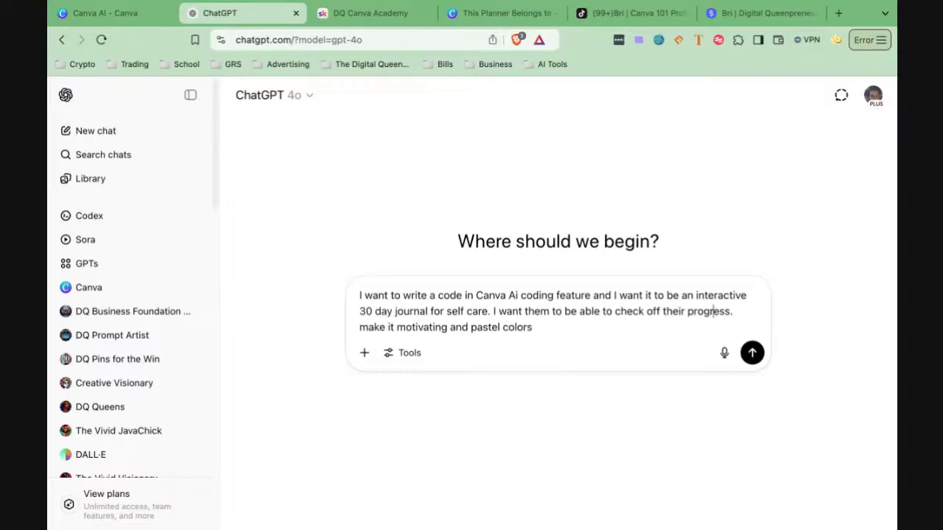
pyautogui.press('Return')
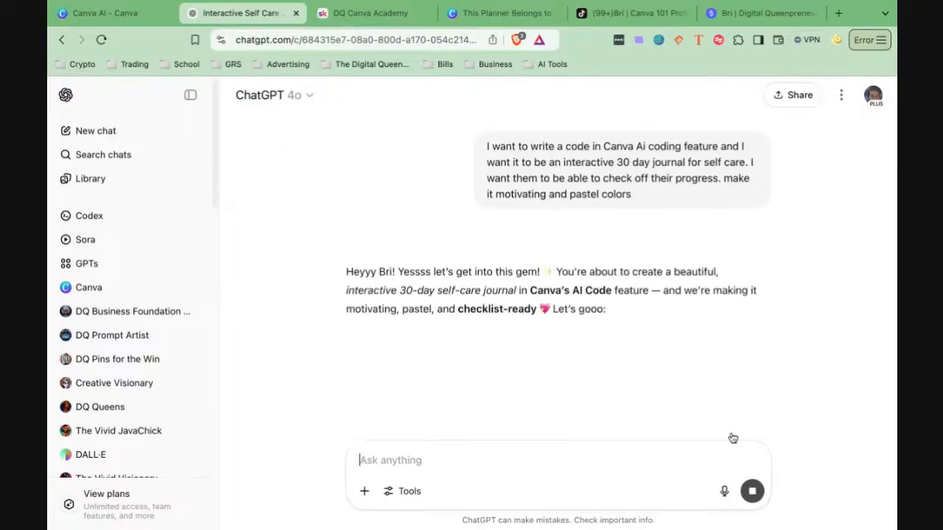
# Step: Copy the sent journal prompt, change the ChatGPT model to o4-mini-high, and submit the same prompt again
pyautogui.moveTo(634, 193); pyautogui.dragTo(484, 134)
pyautogui.press('super+c')
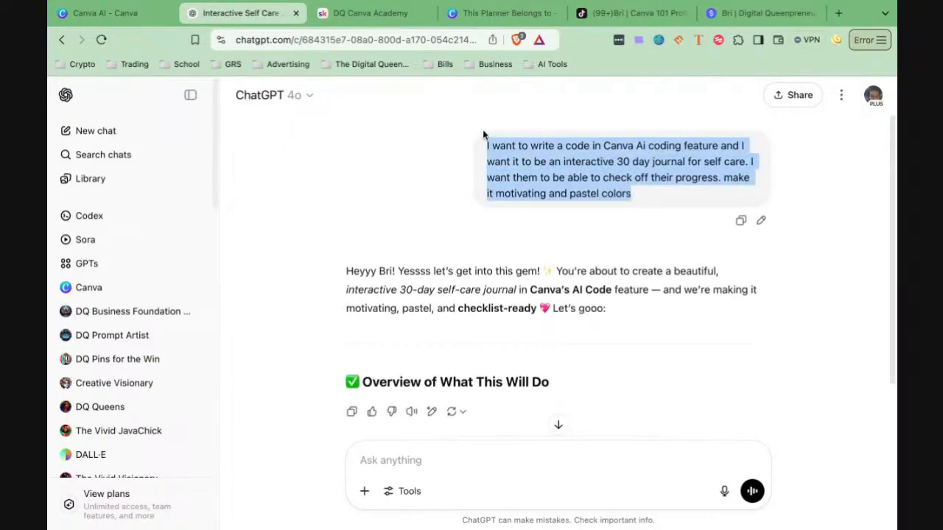
pyautogui.click(304, 98)
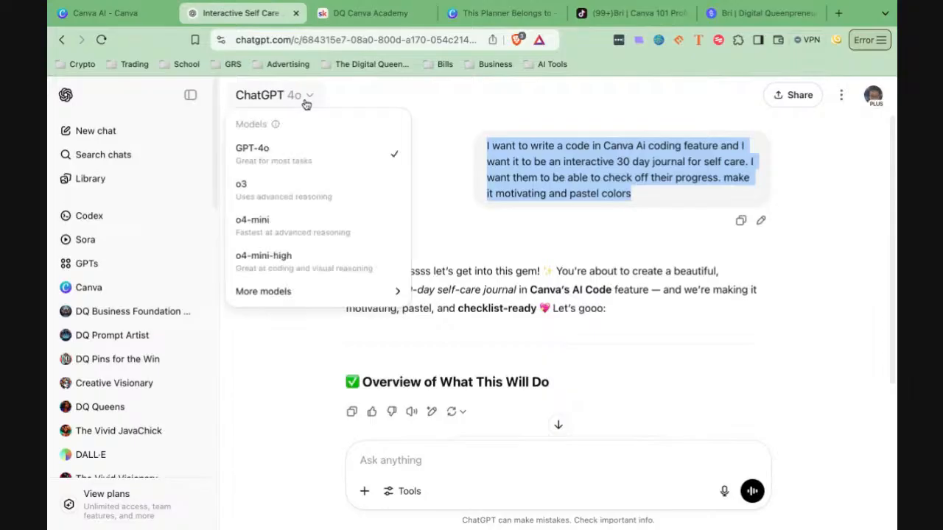
pyautogui.click(286, 273)
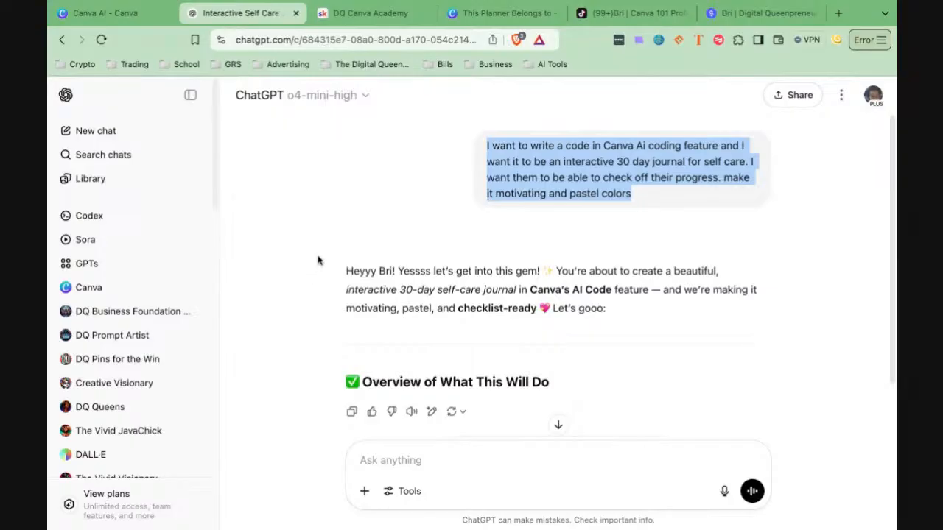
pyautogui.click(558, 458)
pyautogui.press('super+v')
pyautogui.press('Return')
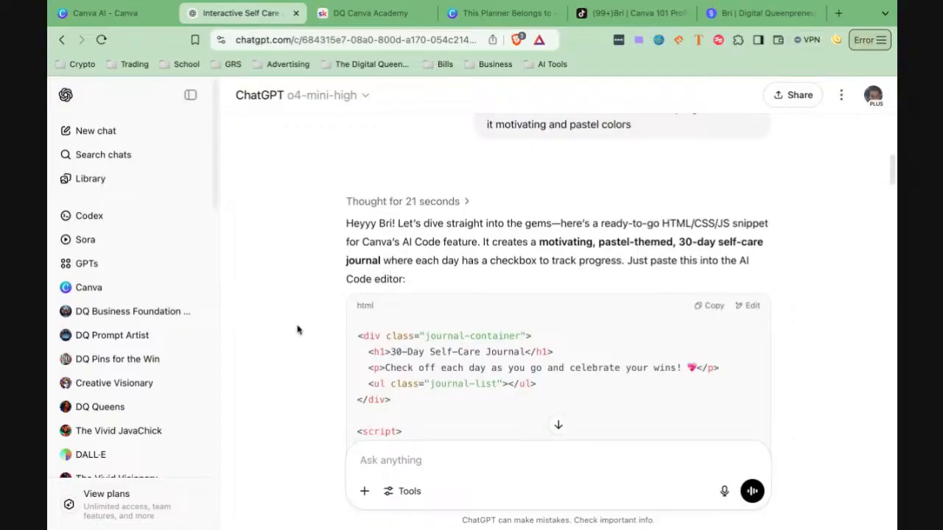
# Step: Copy the generated HTML journal code from ChatGPT and submit it as the Code for me prompt in Canva AI
pyautogui.scroll(-1, 294, 324)
pyautogui.scroll(-1, 293, 319)
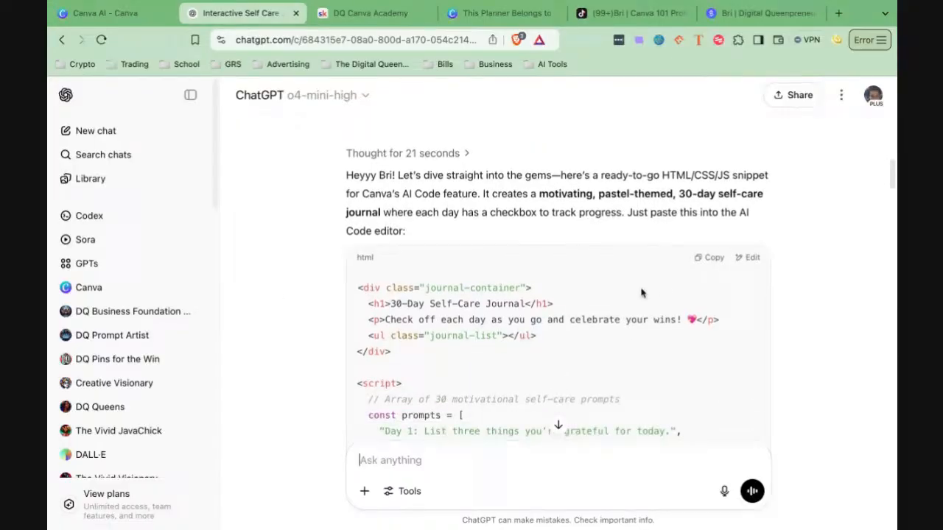
pyautogui.click(703, 259)
pyautogui.click(107, 14)
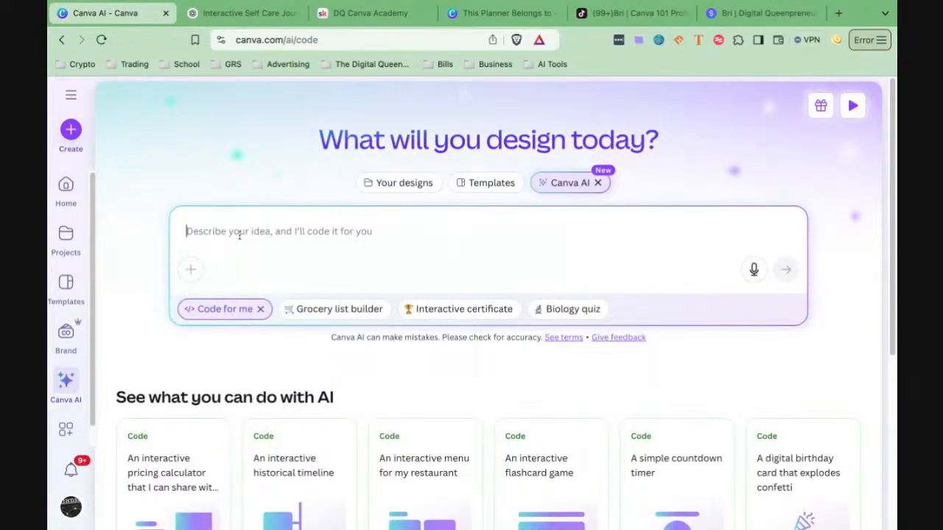
pyautogui.press('super+v')
pyautogui.press('Return')
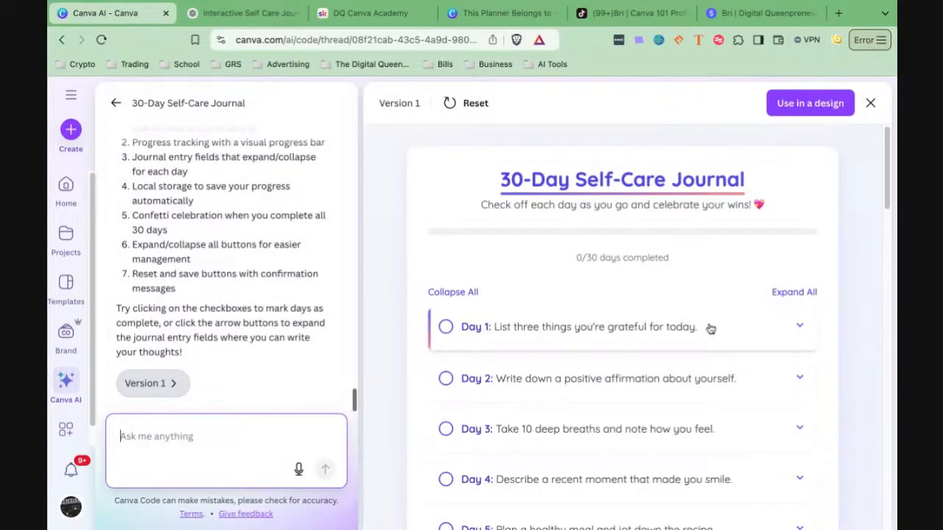
# Step: Review the generated 30-Day Self-Care Journal, expanding the Day 1 entry field and looking through the following daily prompts
pyautogui.scroll(-1, 828, 337)
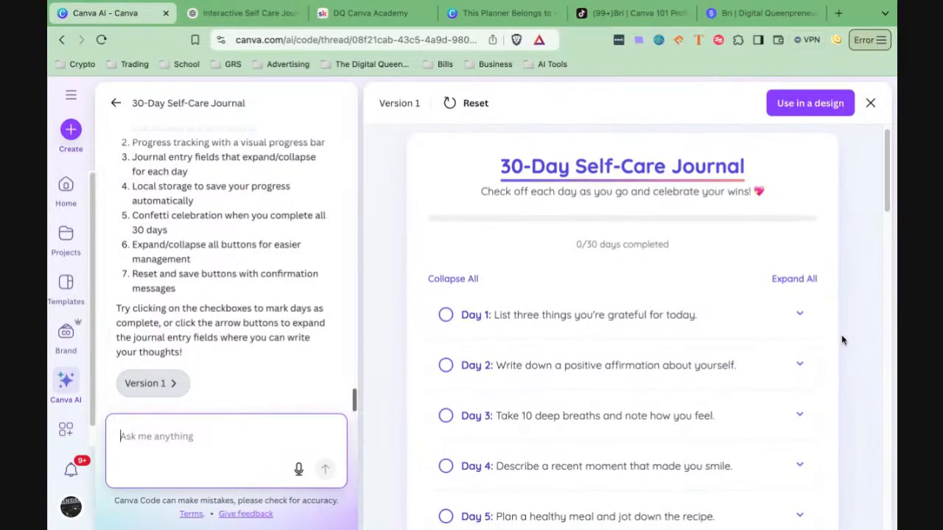
pyautogui.scroll(-3, 838, 336)
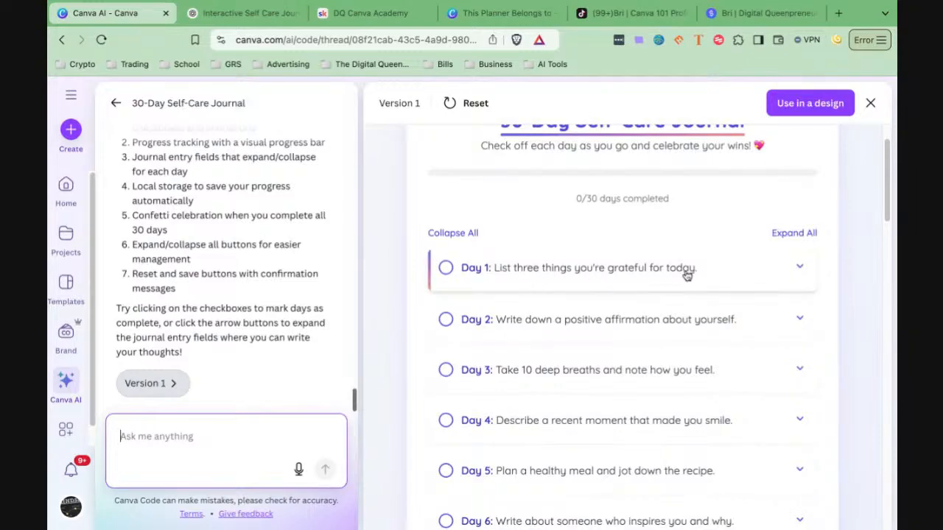
pyautogui.click(800, 269)
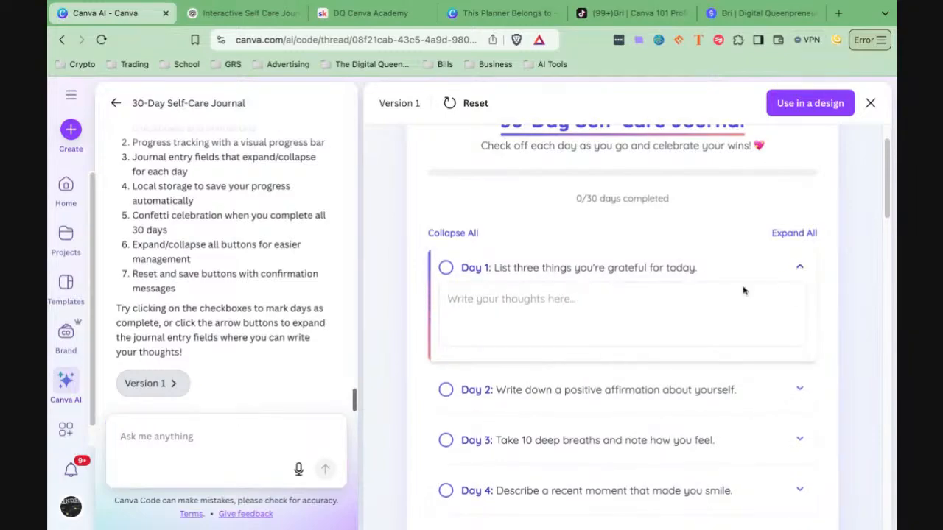
pyautogui.click(540, 311)
pyautogui.scroll(-2, 553, 309)
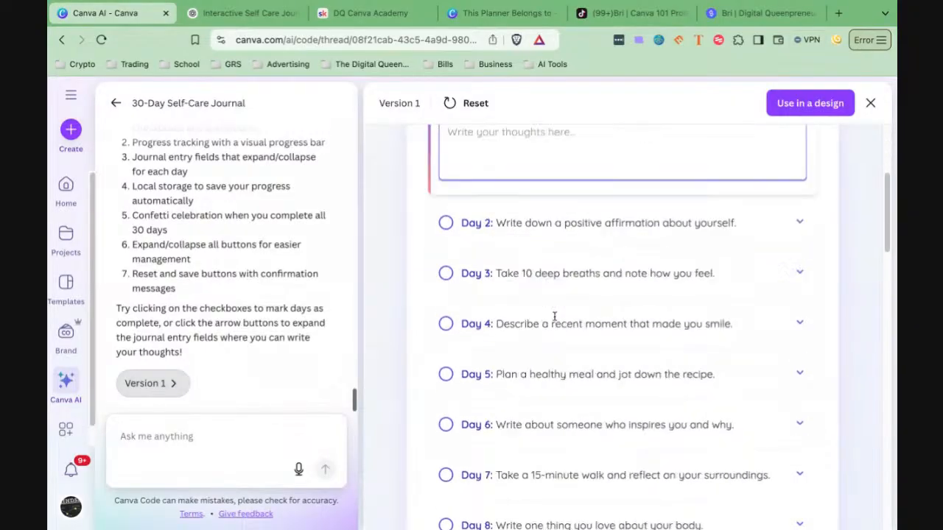
pyautogui.scroll(-9, 559, 318)
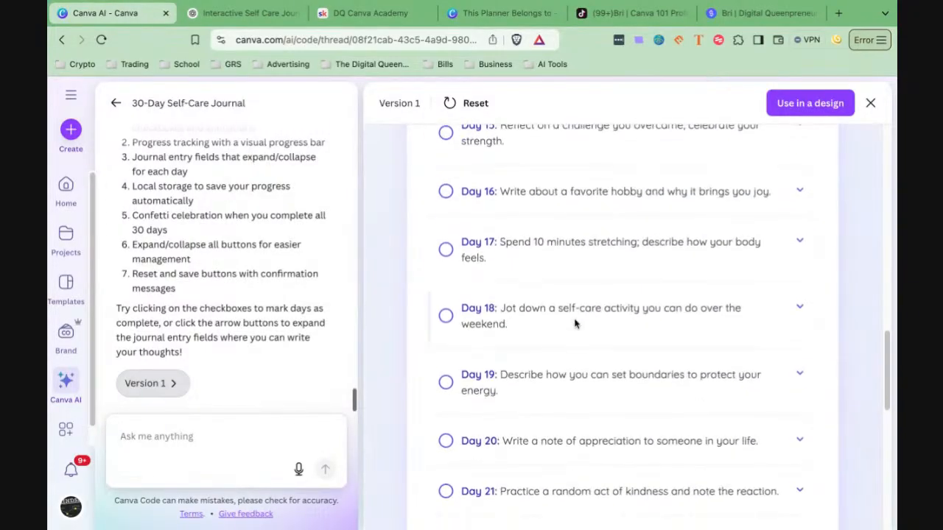
# Step: Test the journal's progress tracking by checking off Days 20, 1, 2 and 3, and review the progress bar
pyautogui.scroll(-2, 575, 323)
pyautogui.click(447, 316)
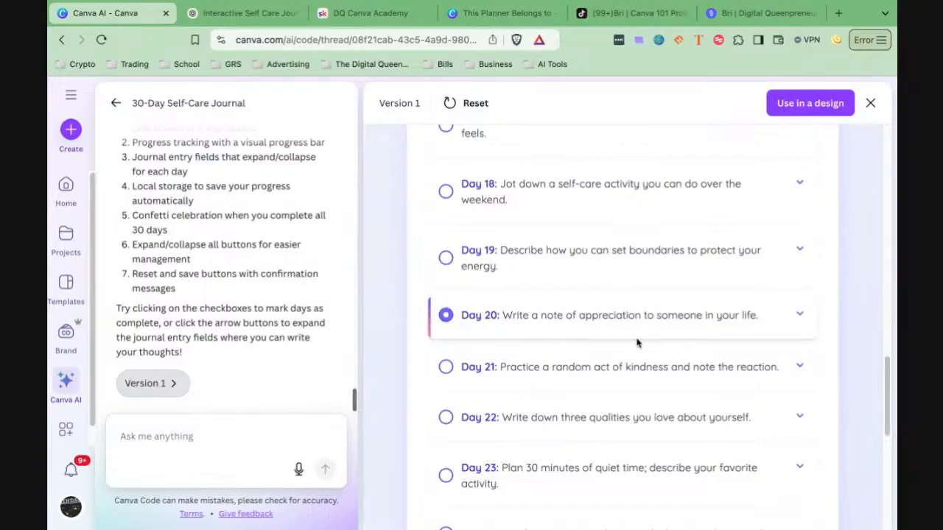
pyautogui.scroll(-5, 622, 344)
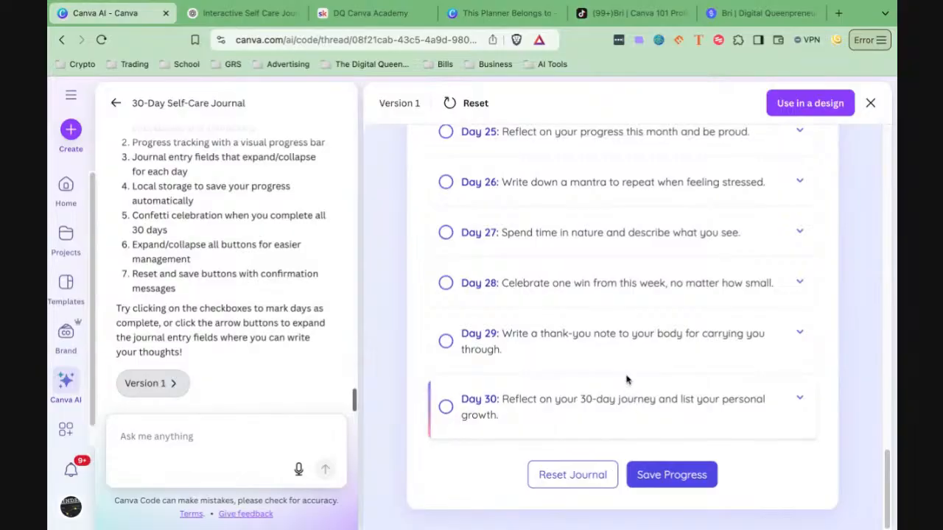
pyautogui.scroll(10, 626, 380)
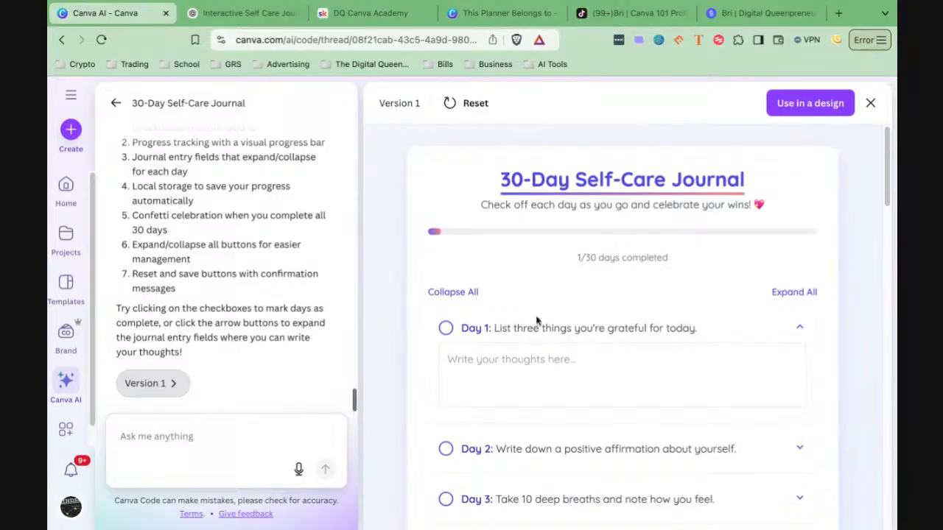
pyautogui.click(444, 329)
pyautogui.scroll(-4, 513, 368)
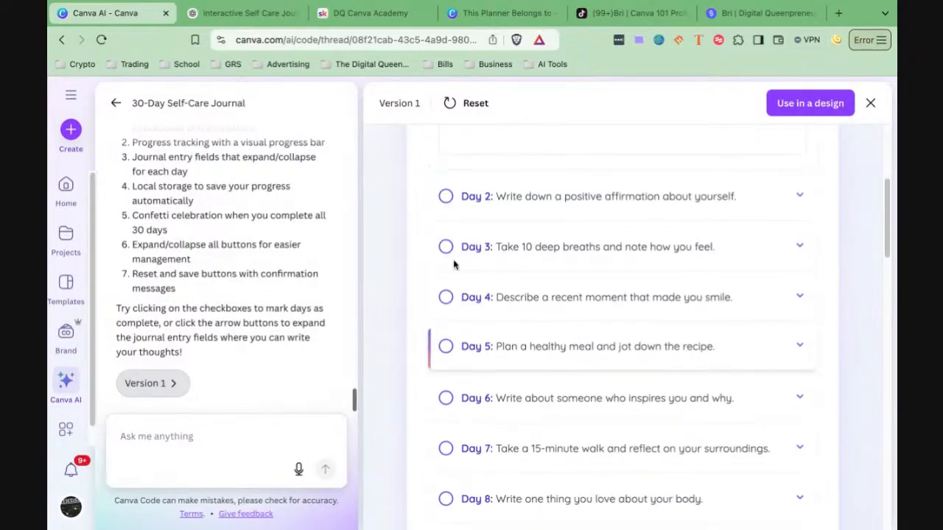
pyautogui.click(447, 197)
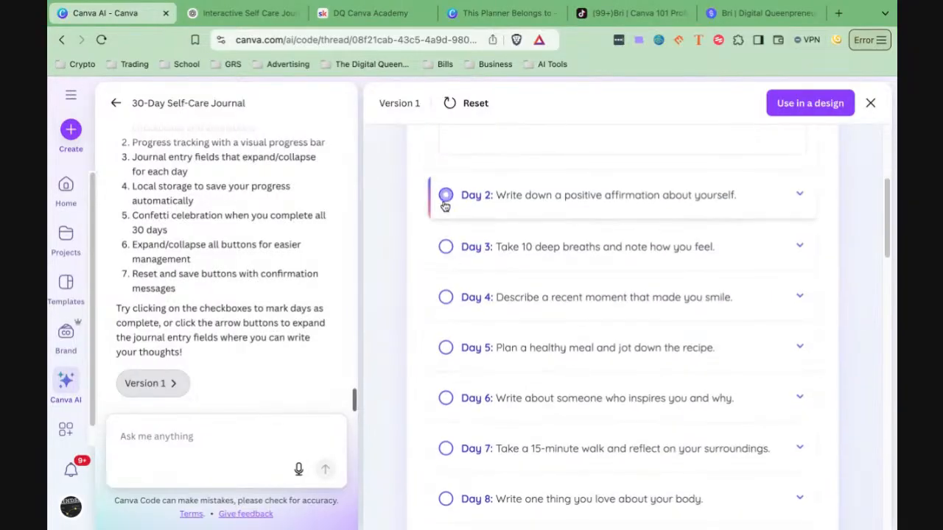
pyautogui.click(445, 245)
pyautogui.scroll(4, 505, 362)
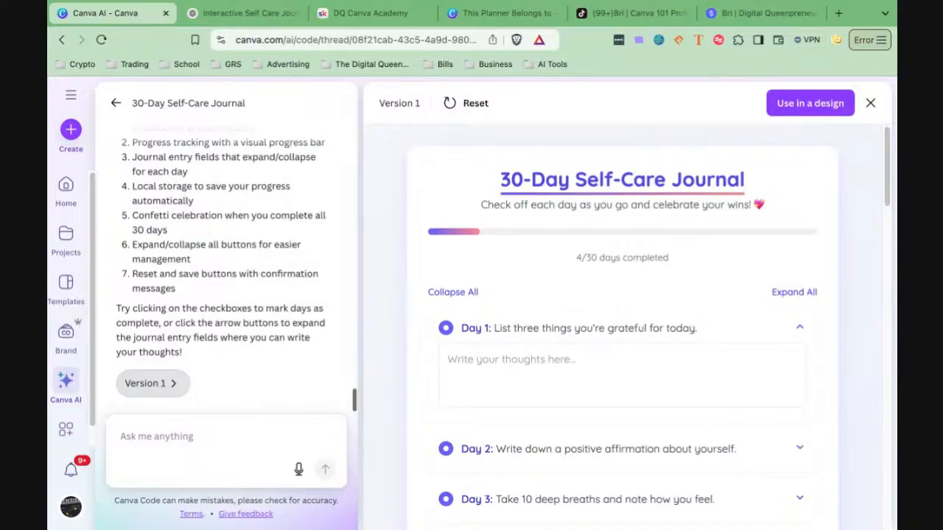
# Step: Switch to ChatGPT and review the submitted self-care journal prompt, highlighting its opening phrase, and the generated HTML code
pyautogui.click(177, 436)
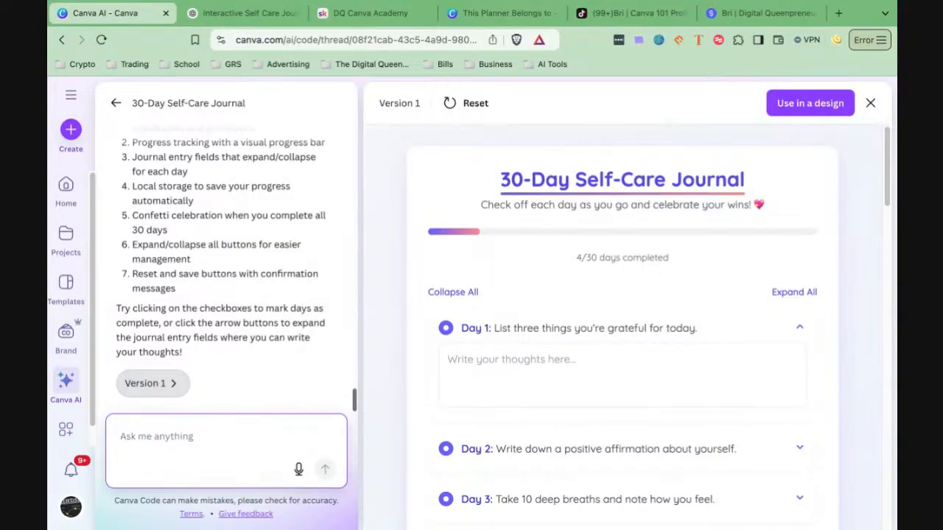
pyautogui.click(237, 14)
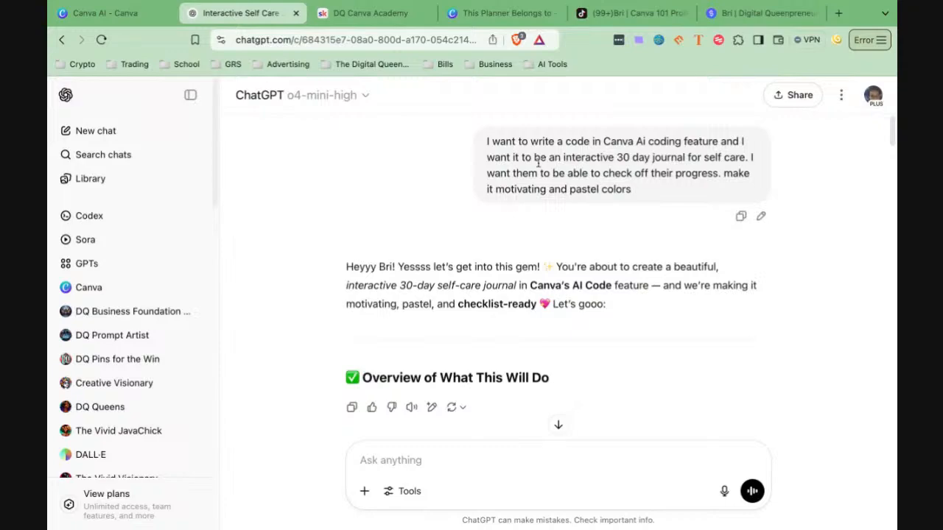
pyautogui.scroll(1, 463, 195)
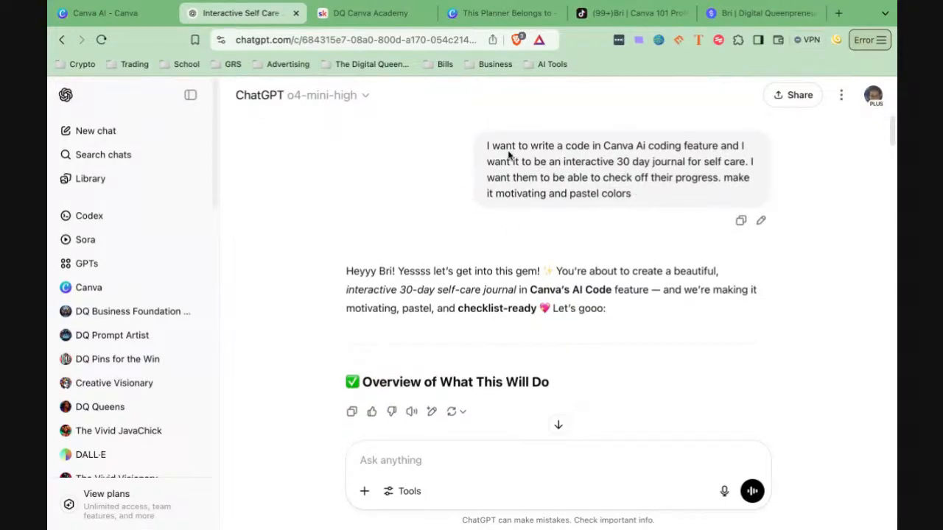
pyautogui.moveTo(487, 145); pyautogui.dragTo(719, 146)
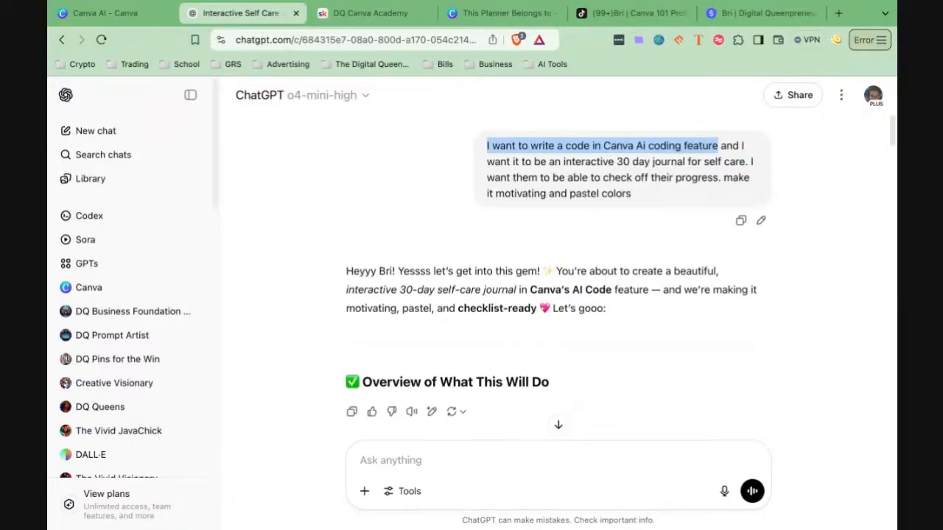
pyautogui.click(718, 147)
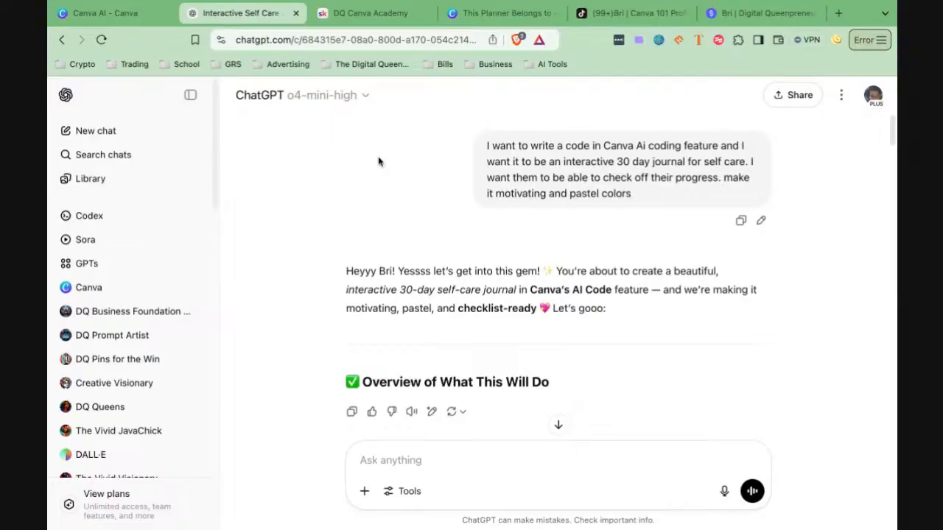
pyautogui.scroll(-3, 415, 222)
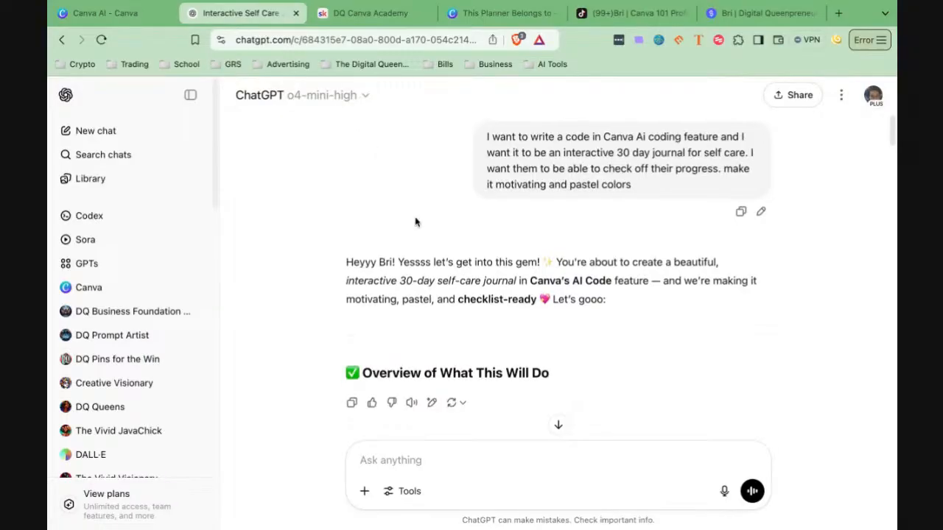
pyautogui.scroll(-5, 417, 223)
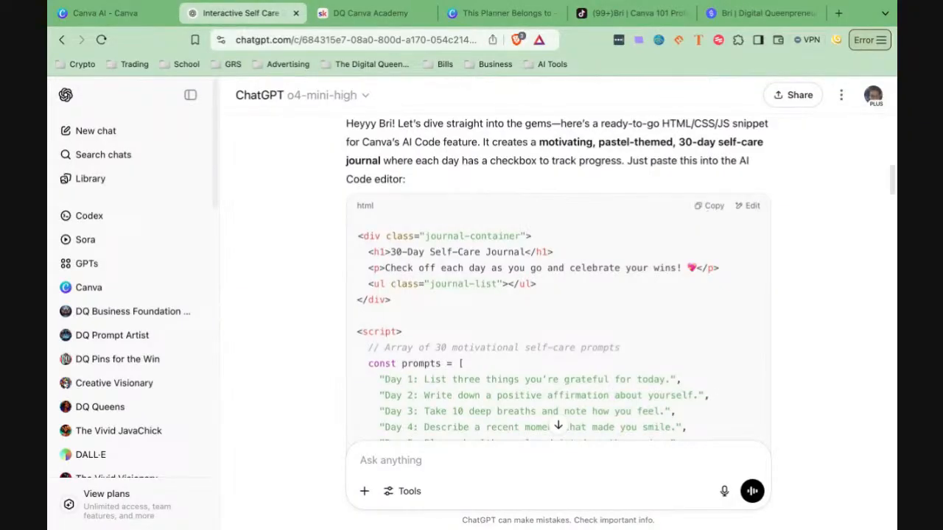
# Step: Return to Canva AI, leave the journal thread, paste the copied journal code into a blank Code for me prompt, and browse the example ideas
pyautogui.click(93, 18)
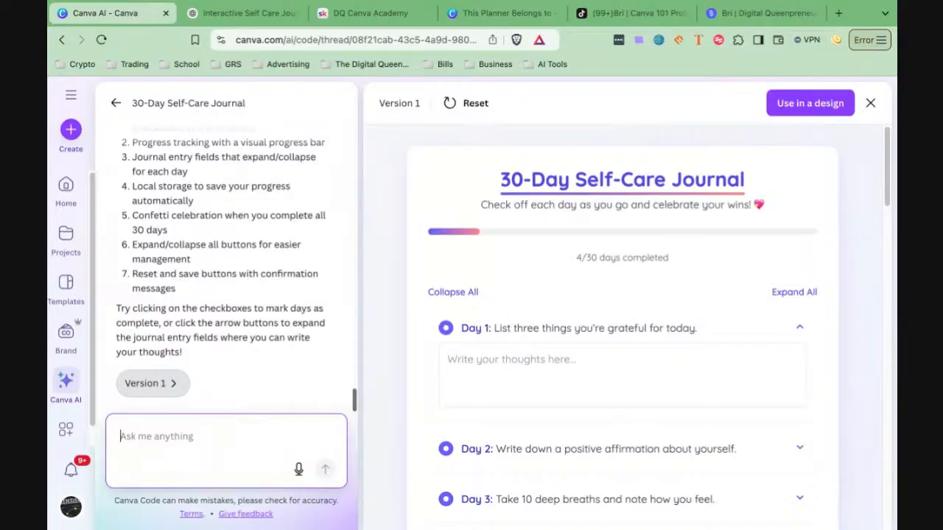
pyautogui.click(117, 106)
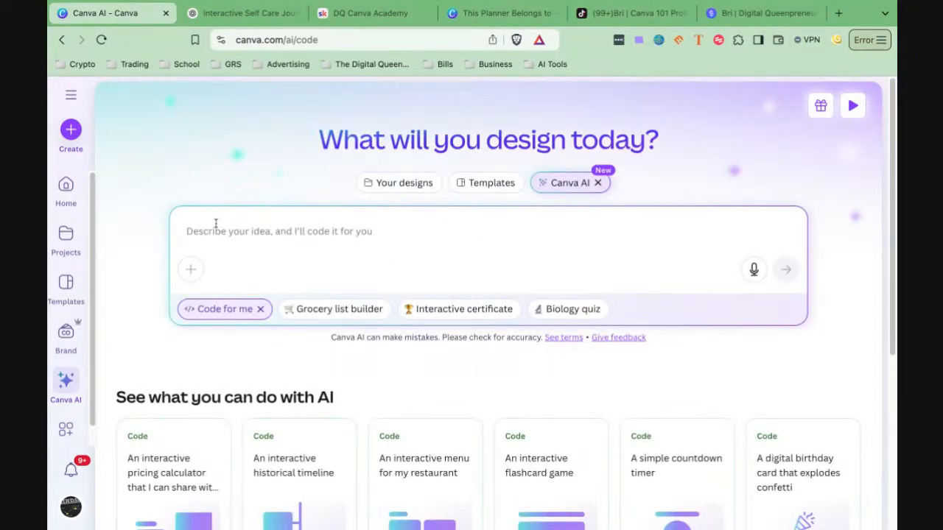
pyautogui.hotkey('ctrl', 'v')
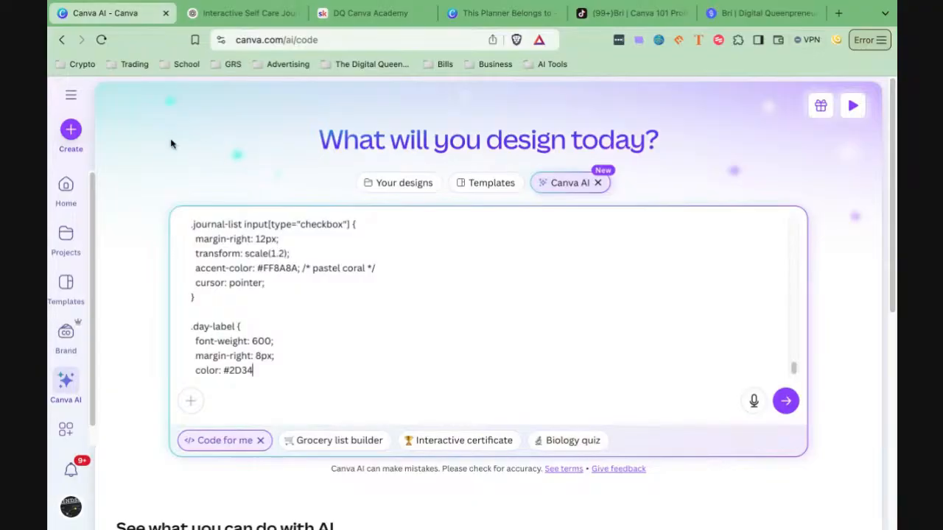
pyautogui.scroll(-5, 317, 500)
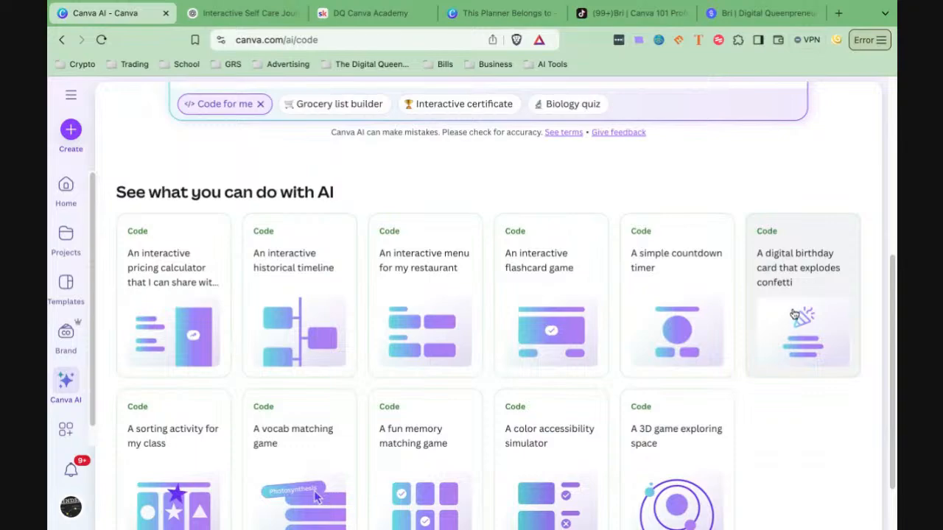
pyautogui.scroll(-2, 347, 317)
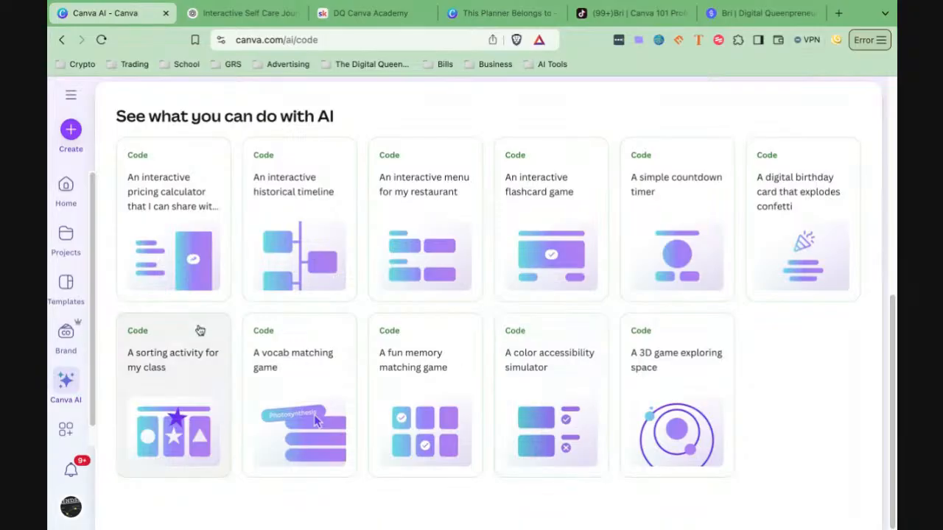
pyautogui.scroll(5, 204, 331)
pyautogui.scroll(-2, 201, 331)
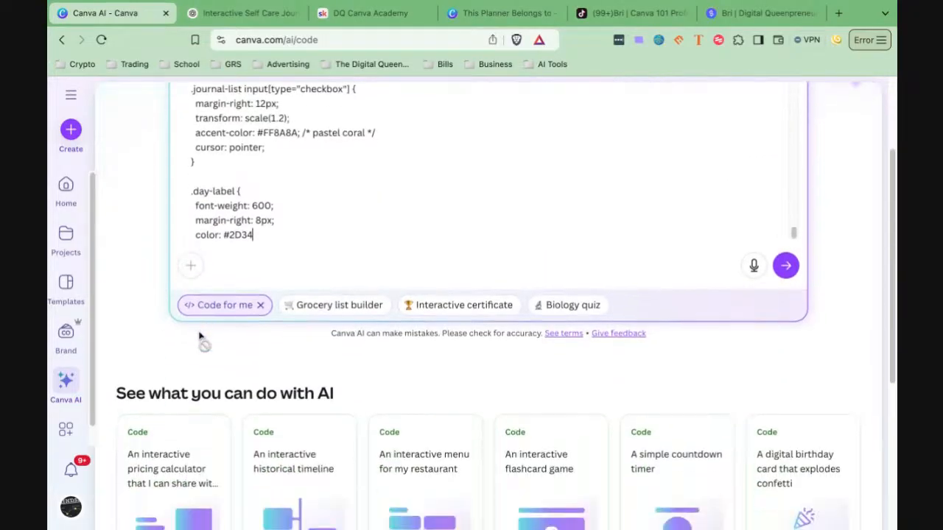
# Step: Turn off the Code for me mode and clear all the pasted journal code from the Canva AI prompt
pyautogui.click(260, 333)
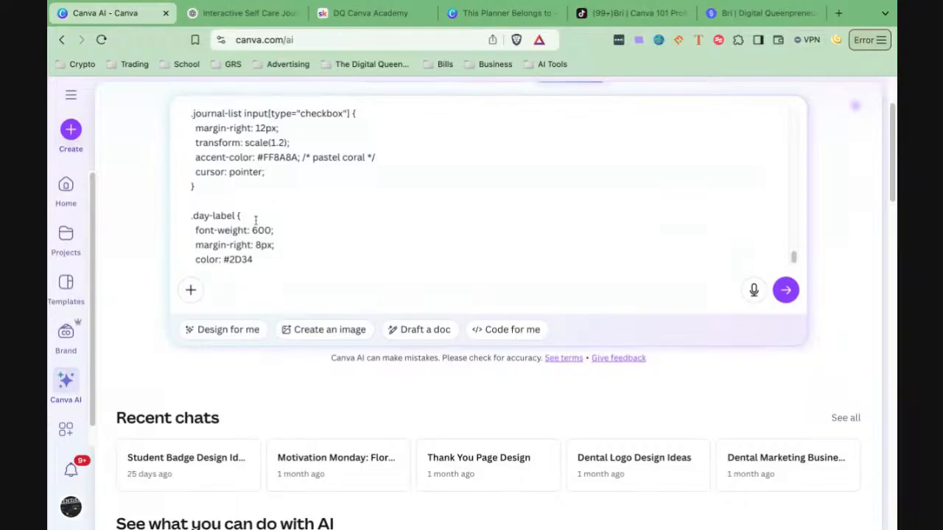
pyautogui.hotkey('ctrl', 'a')
pyautogui.scroll(5, 257, 260)
pyautogui.scroll(10, 258, 259)
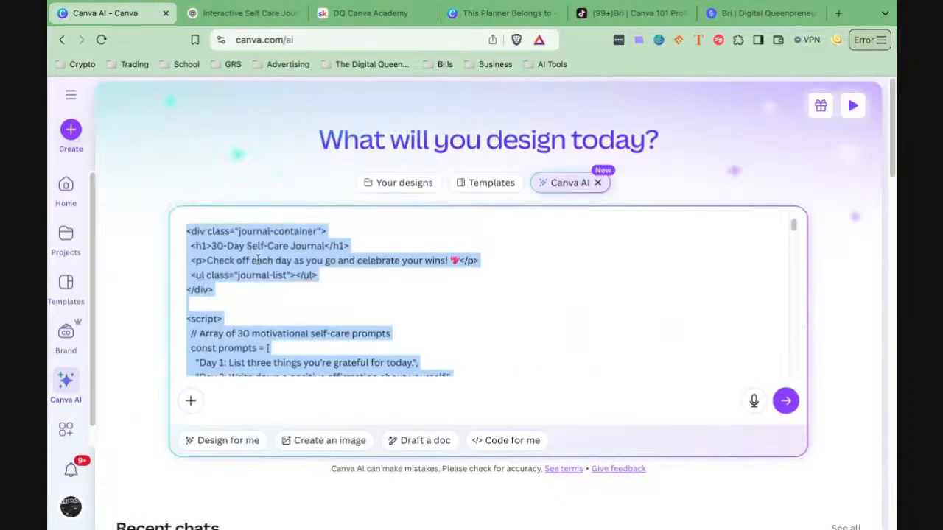
pyautogui.press('BackSpace')
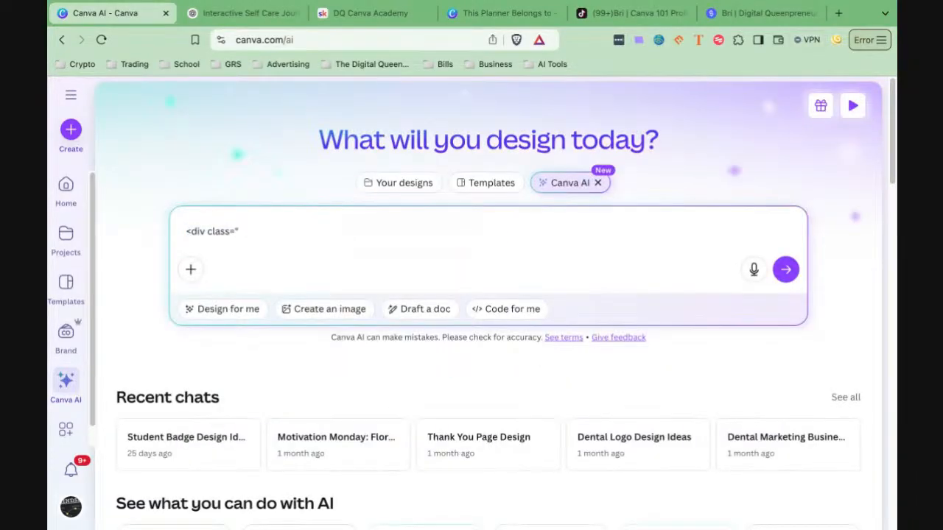
pyautogui.tripleClick(249, 232)
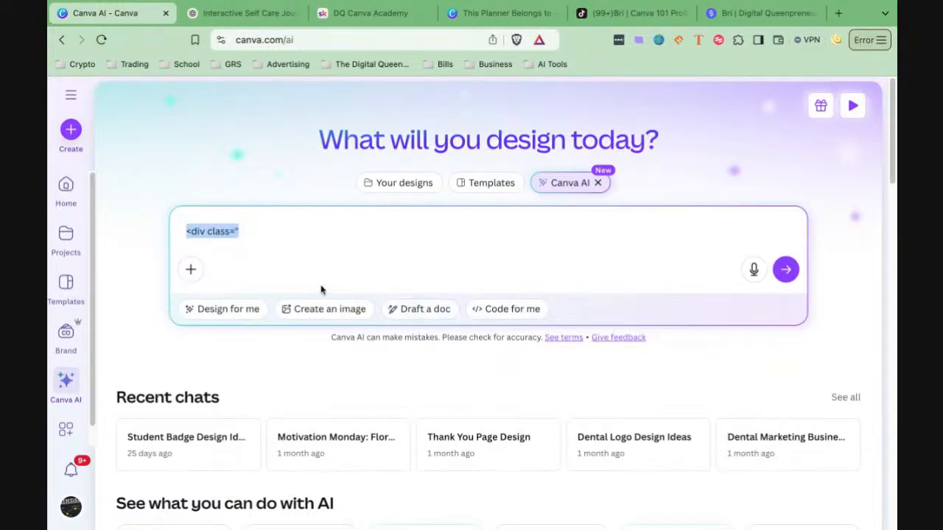
pyautogui.moveTo(258, 232); pyautogui.dragTo(169, 226)
pyautogui.press('BackSpace')
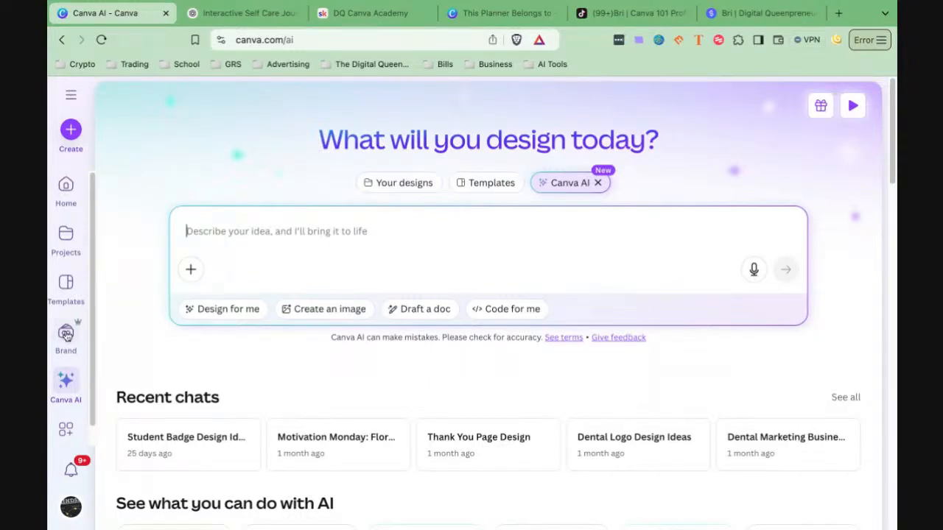
# Step: Open the Canva template library and browse the templates in the Social Media category
pyautogui.click(65, 288)
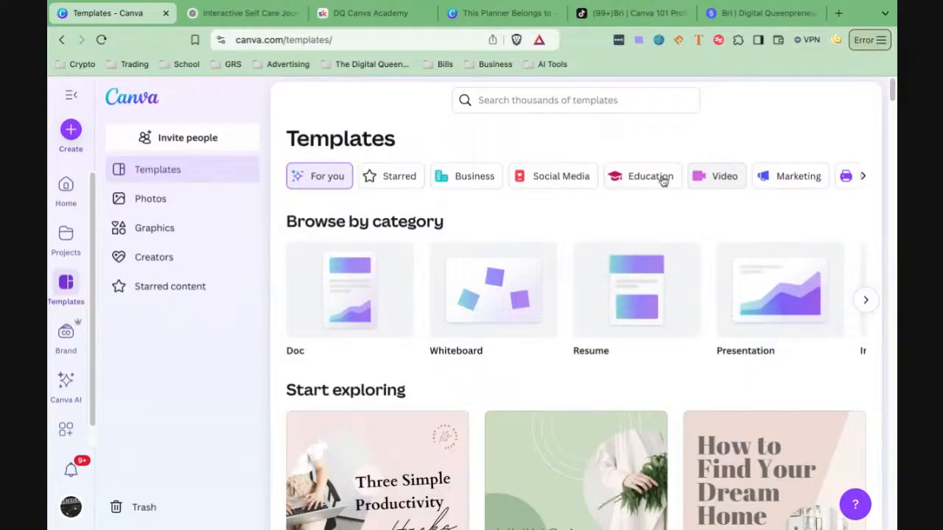
pyautogui.click(864, 177)
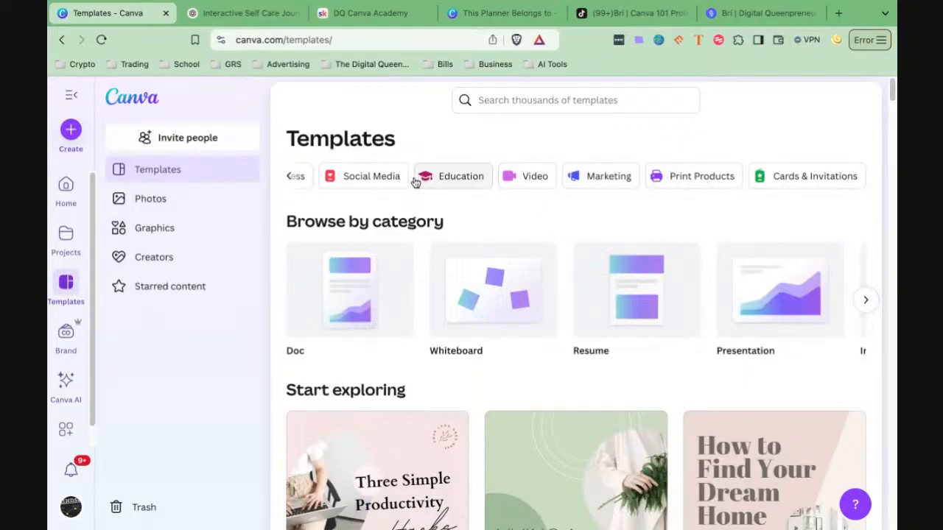
pyautogui.click(347, 177)
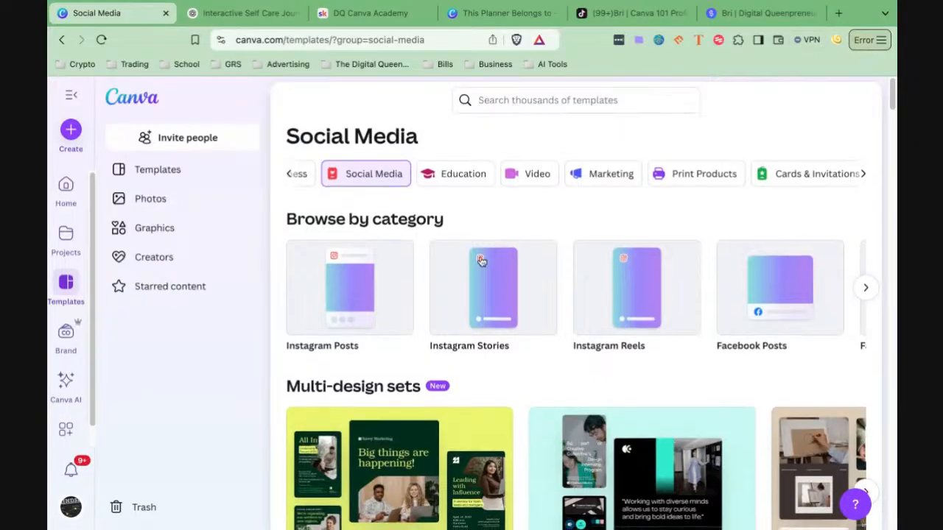
pyautogui.scroll(-5, 480, 260)
pyautogui.scroll(-5, 479, 261)
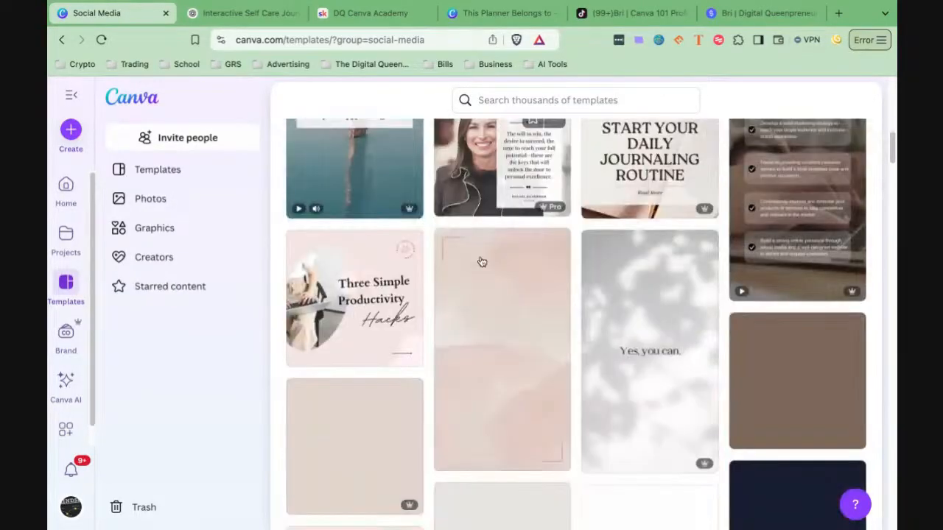
pyautogui.scroll(-4, 563, 354)
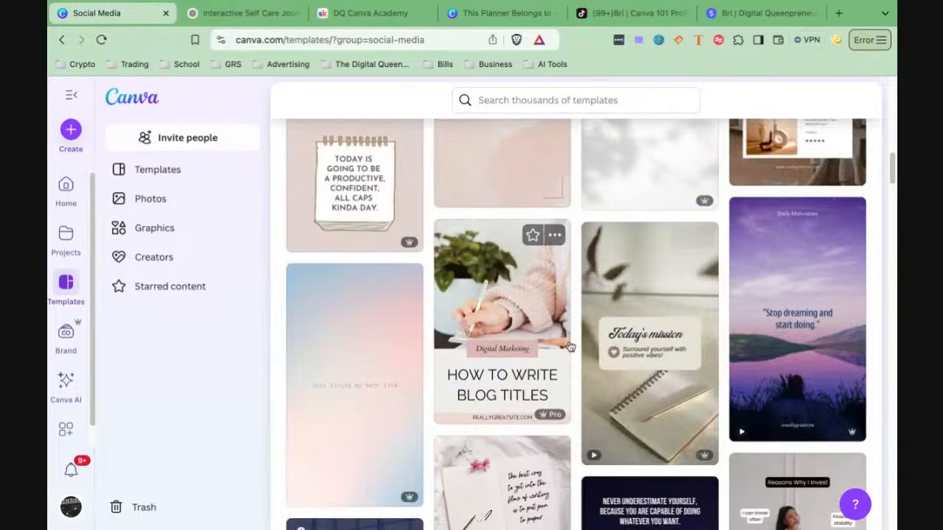
pyautogui.scroll(-6, 504, 337)
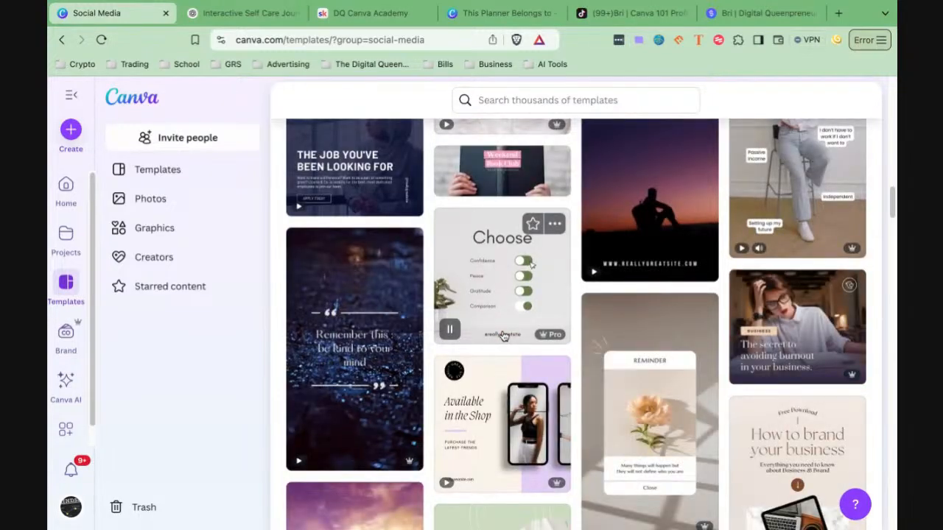
pyautogui.scroll(20, 504, 336)
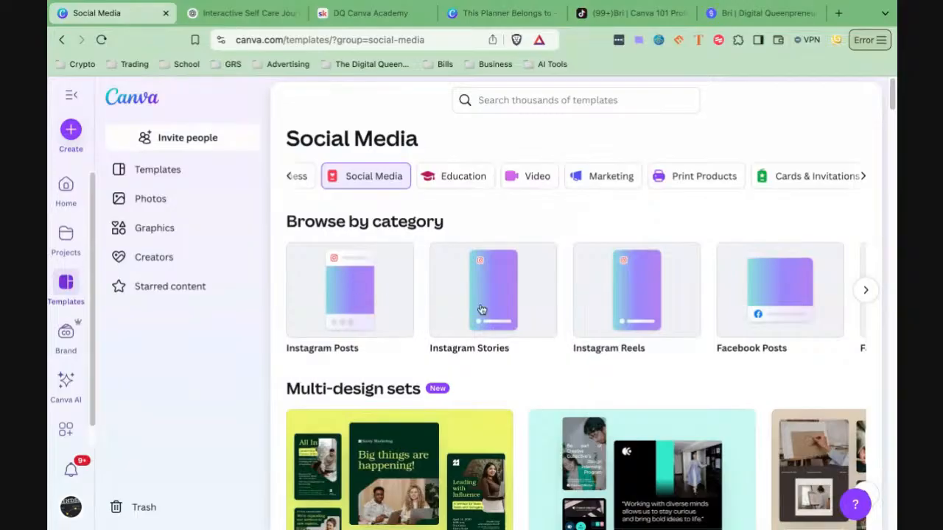
# Step: Open the Instagram Posts templates, preview individual designs, and browse further through the collection
pyautogui.click(361, 305)
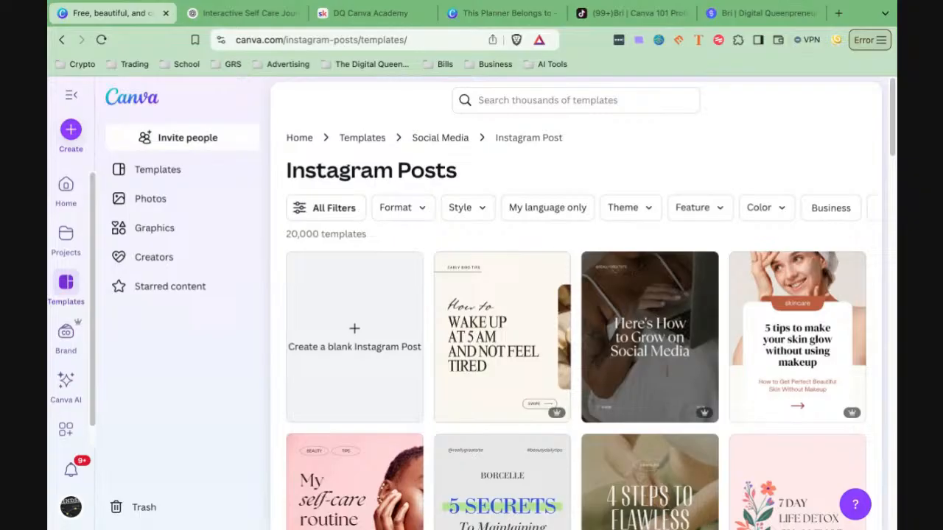
pyautogui.moveTo(539, 368)
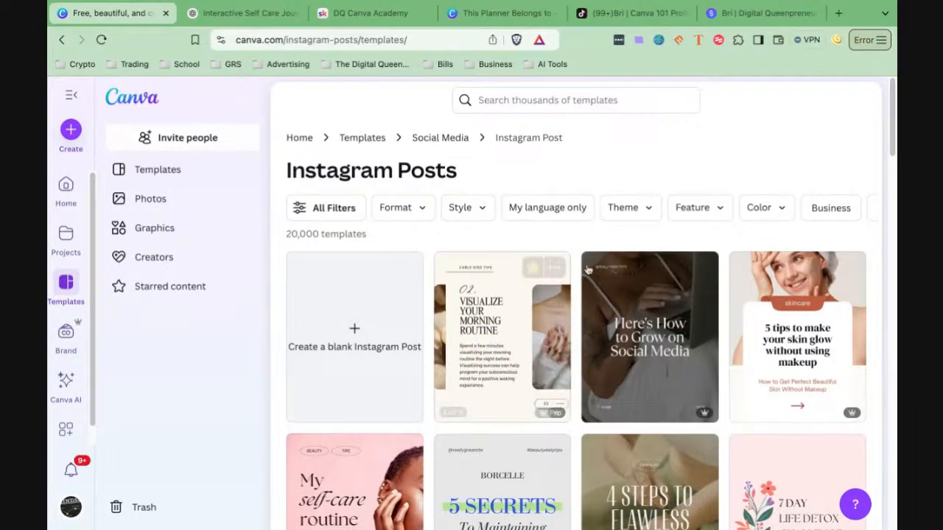
pyautogui.moveTo(643, 281)
pyautogui.scroll(-3, 490, 426)
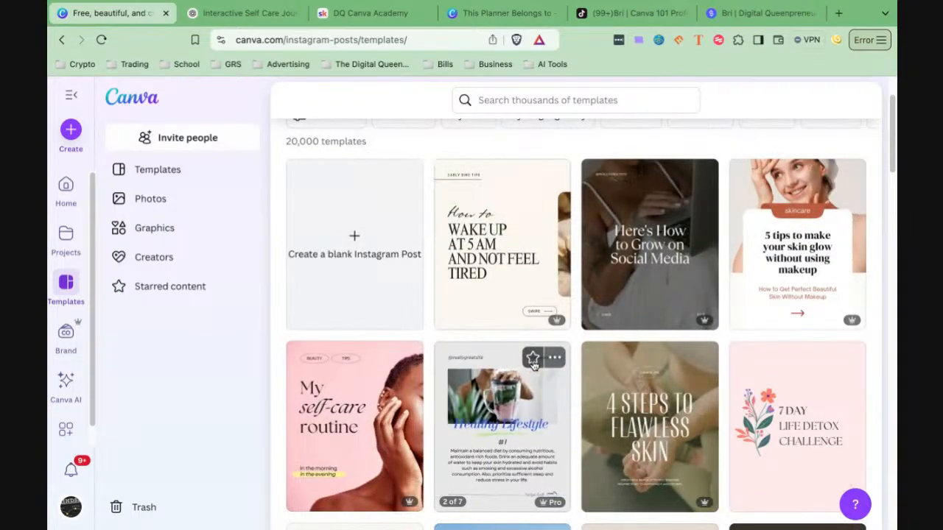
pyautogui.scroll(-9, 432, 358)
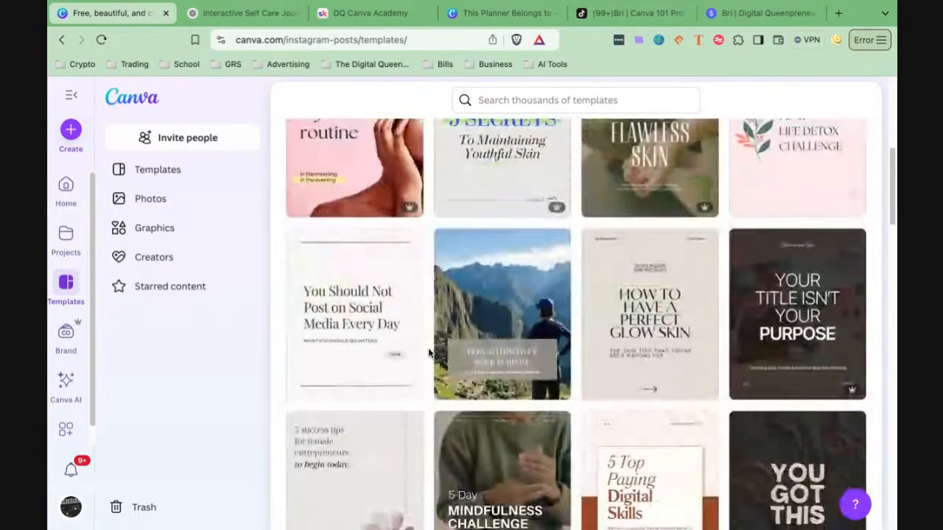
# Step: Star the "You Should Not Post on Social Media Every Day" Instagram post template
pyautogui.moveTo(394, 282)
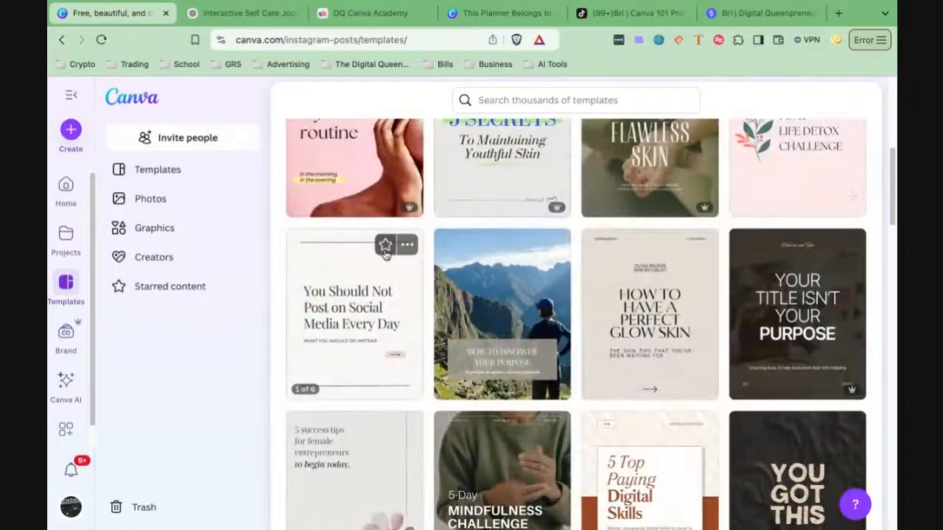
pyautogui.click(386, 247)
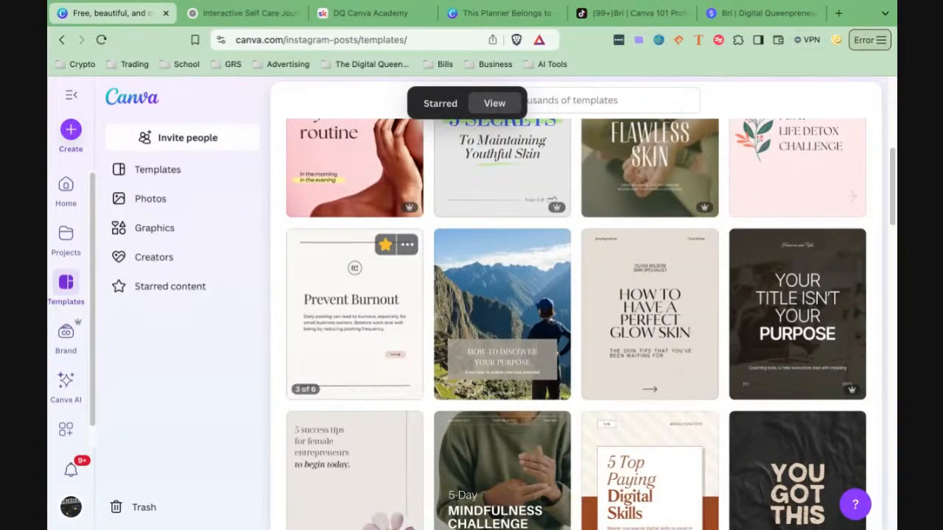
# Step: Review all filter categories for the Instagram Posts templates, from format and style through topic and color, and close them without applying any
pyautogui.scroll(5, 410, 336)
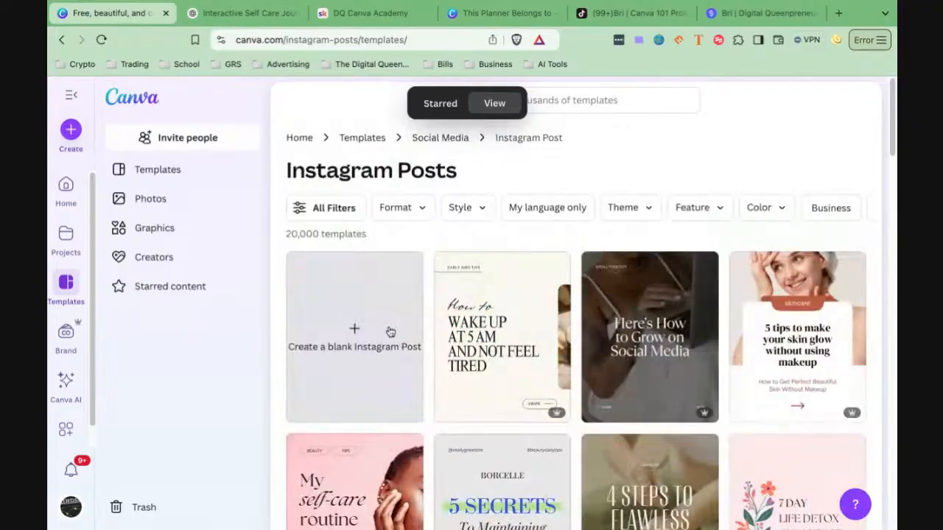
pyautogui.click(330, 209)
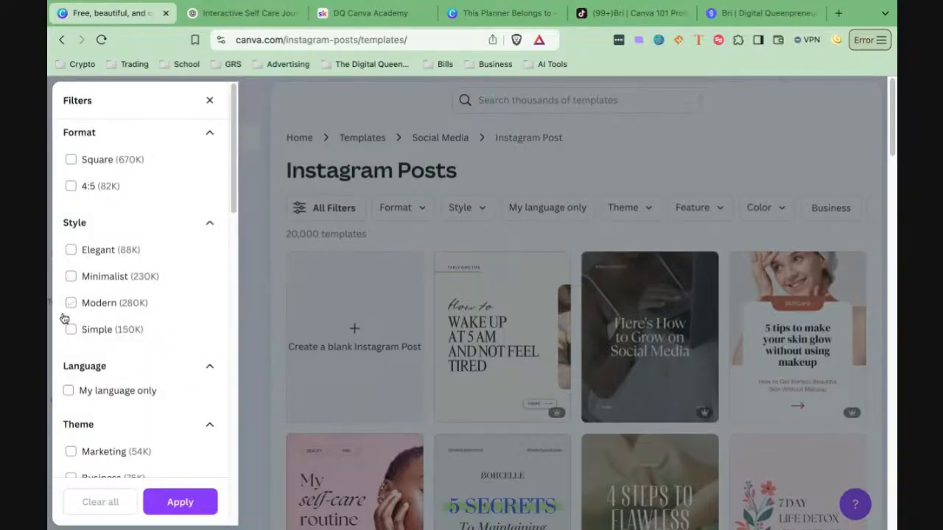
pyautogui.scroll(-5, 74, 324)
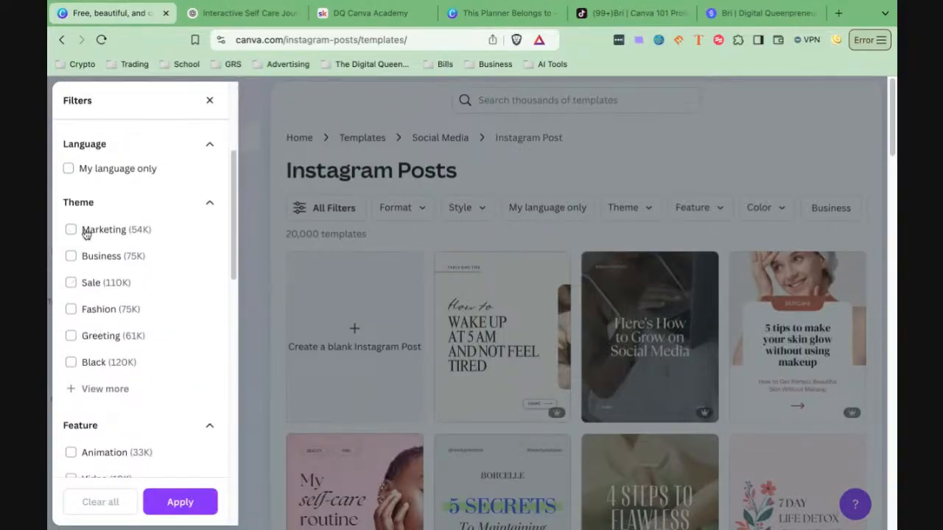
pyautogui.scroll(-8, 101, 336)
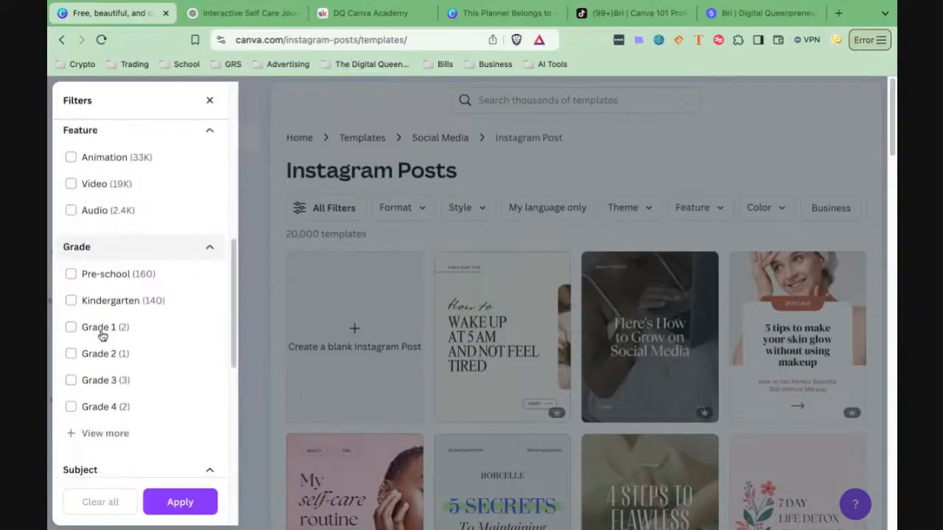
pyautogui.scroll(-3, 100, 335)
pyautogui.scroll(-1, 133, 389)
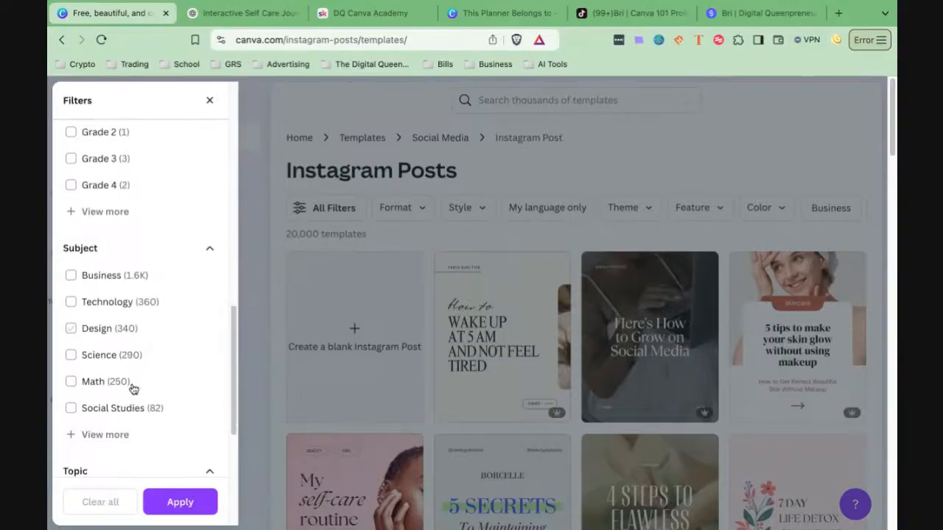
pyautogui.scroll(-5, 133, 389)
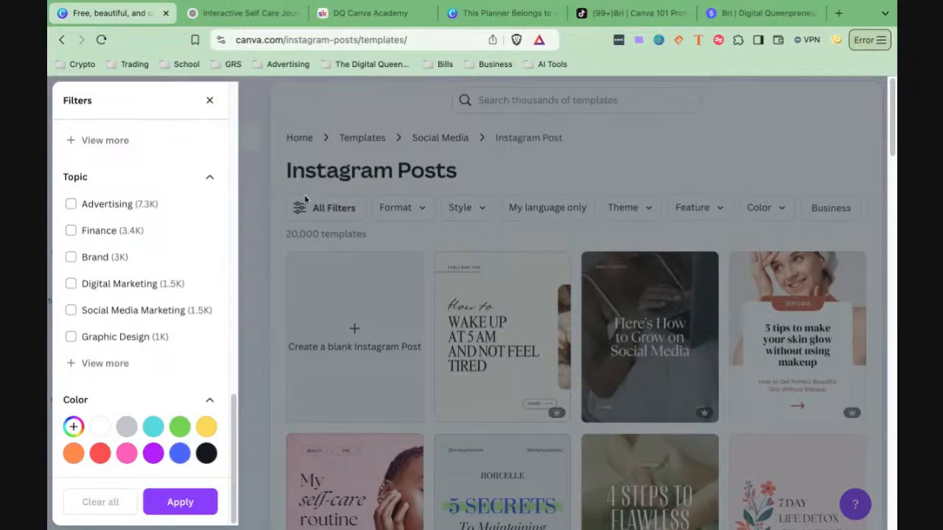
pyautogui.click(278, 250)
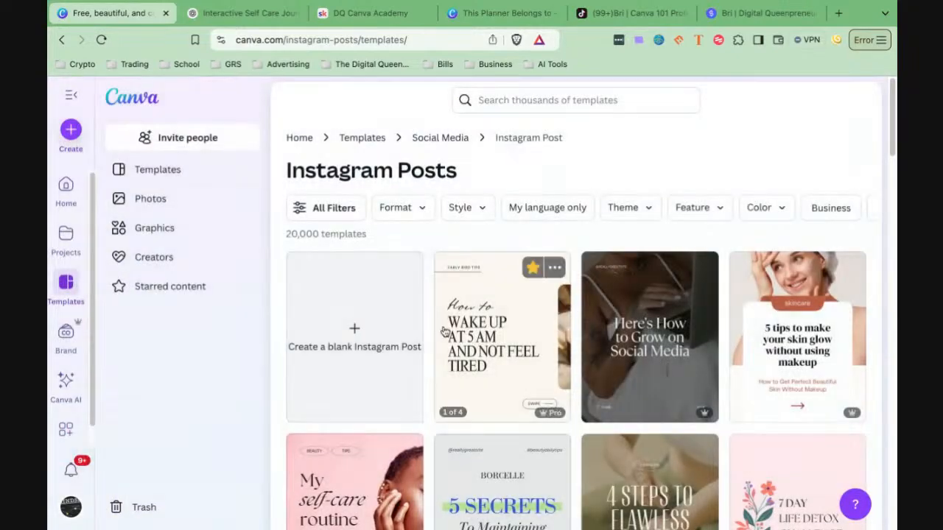
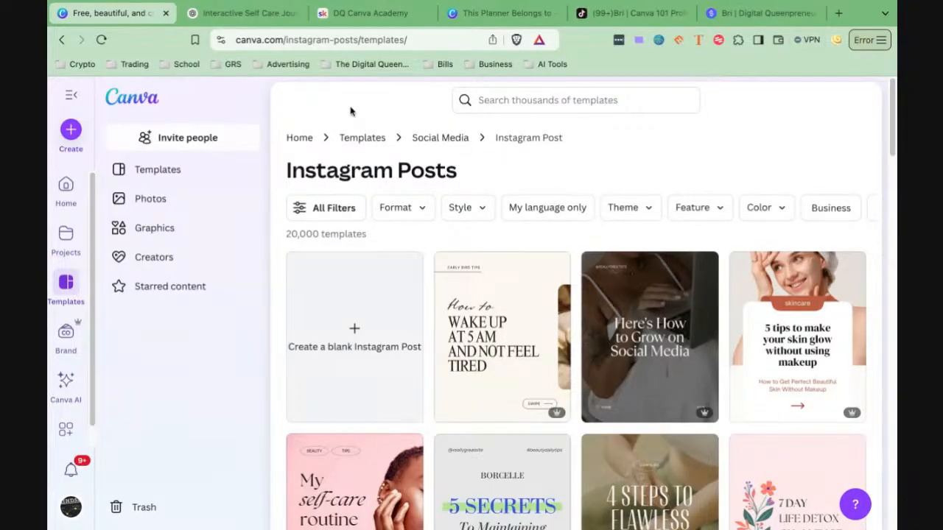
pyautogui.moveTo(512, 341)
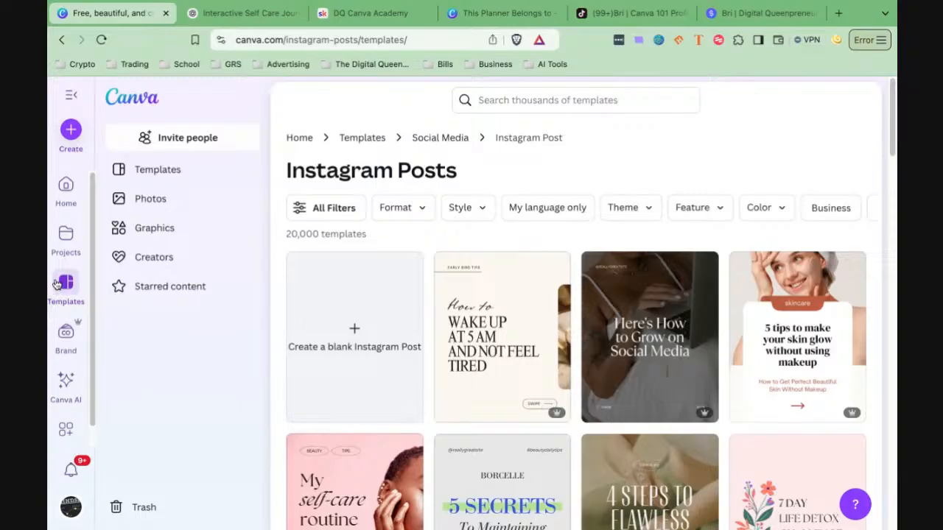
# Step: Create a new folder named "canva 101 summer" in Projects without sharing it with the team
pyautogui.click(65, 239)
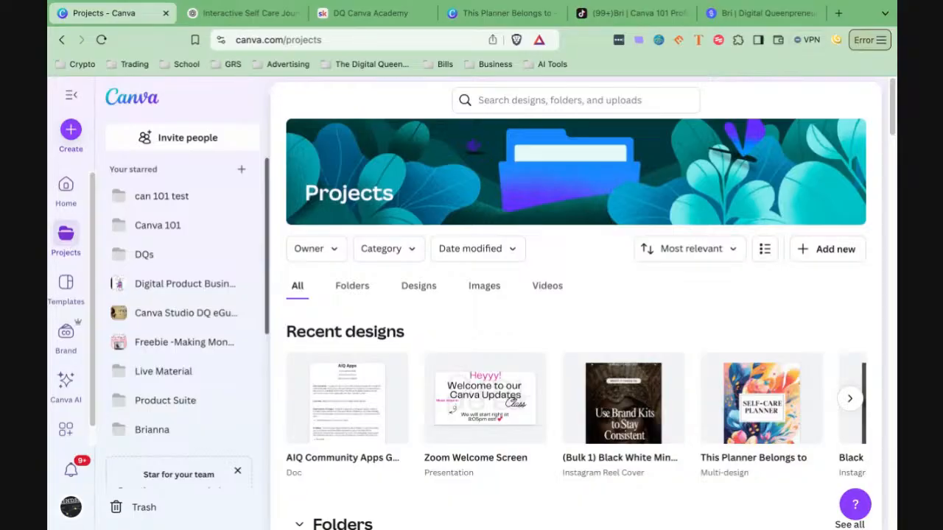
pyautogui.click(823, 255)
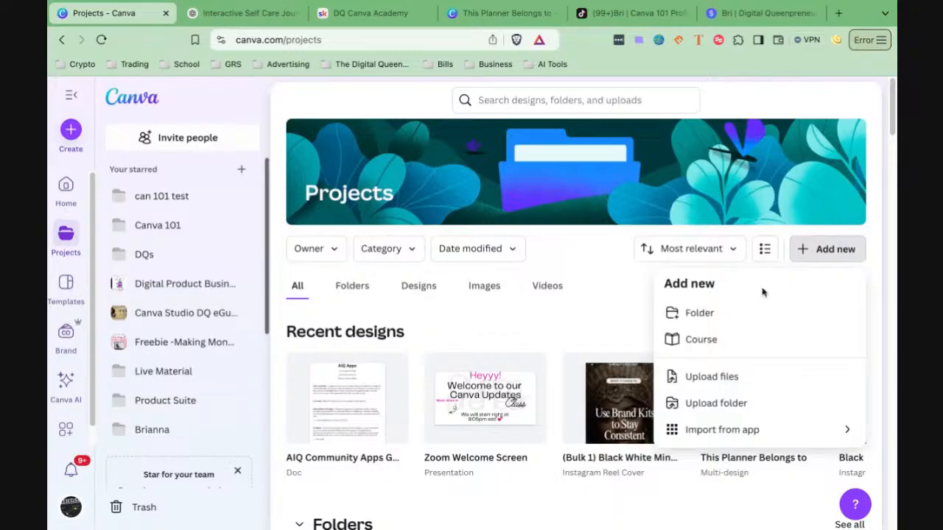
pyautogui.click(690, 315)
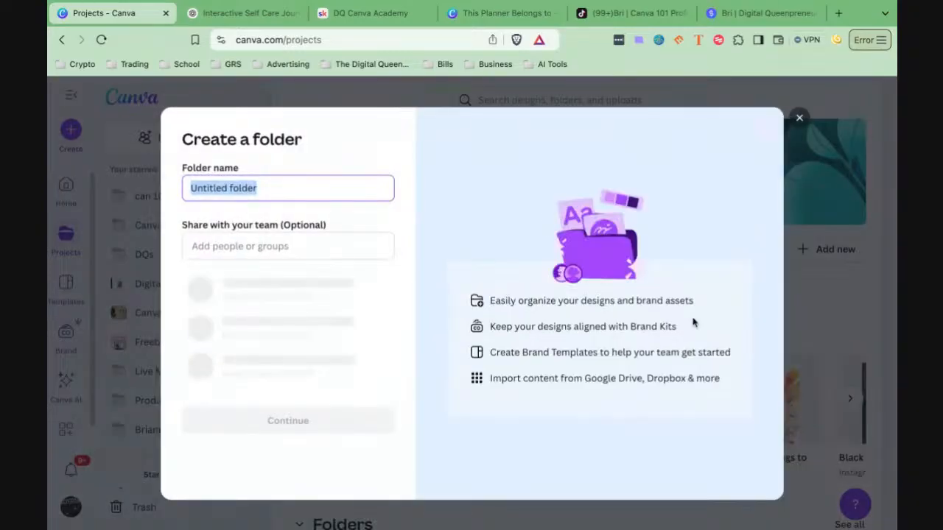
pyautogui.write('canva 101')
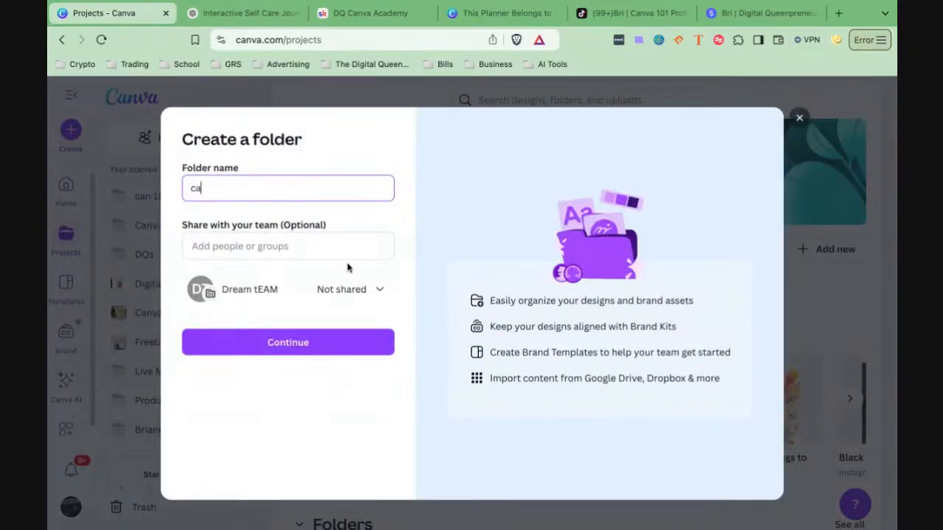
pyautogui.write(' summer')
pyautogui.click(281, 351)
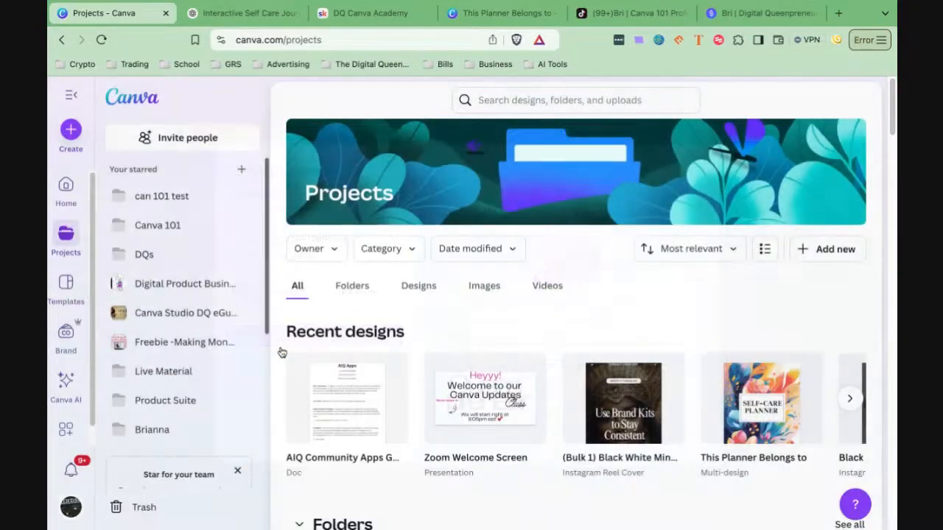
# Step: Open the "canva 101 summer" folder from the Projects folders and view which kinds of content can be added to it
pyautogui.click(354, 291)
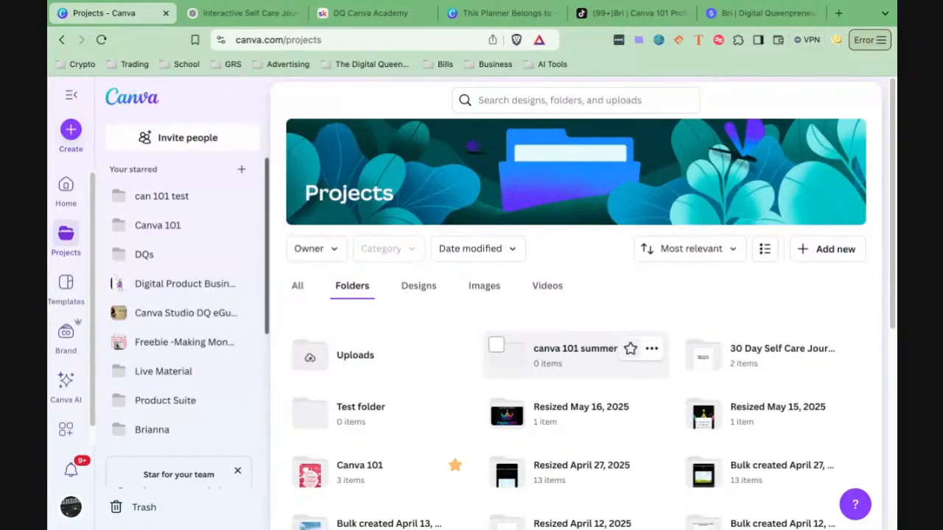
pyautogui.click(555, 355)
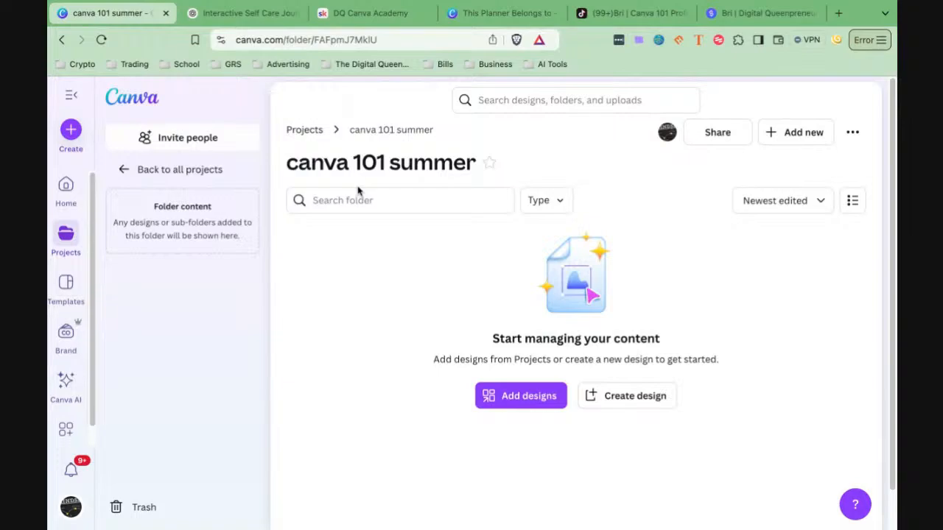
pyautogui.click(811, 140)
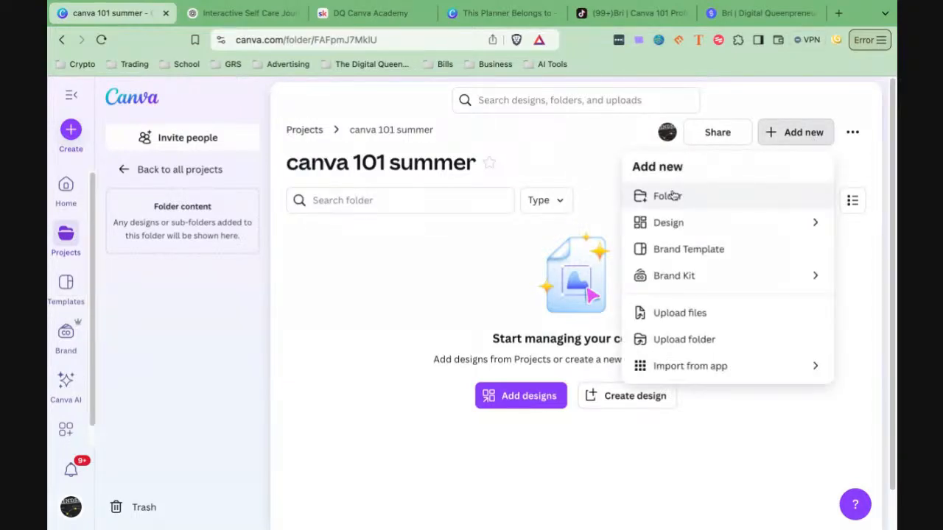
pyautogui.click(558, 171)
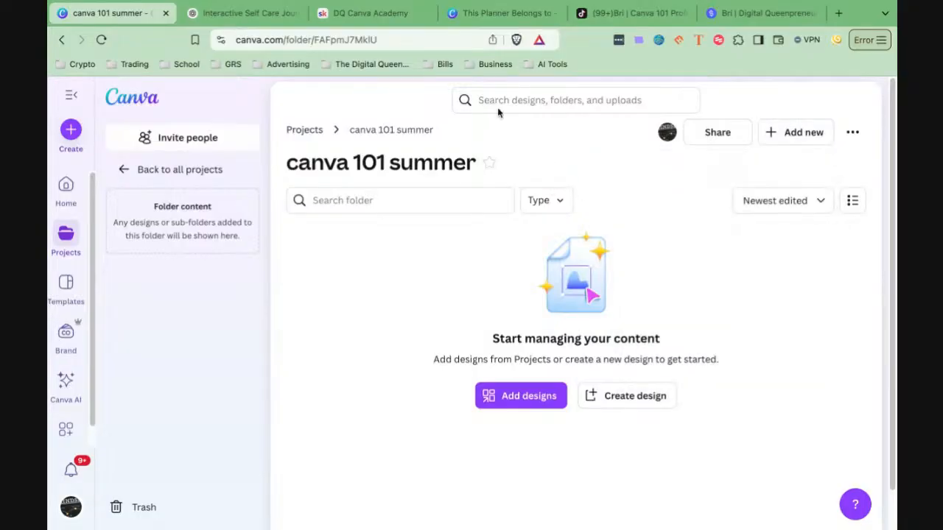
# Step: Place the planner design's browser tab beside the folder's tab and view the design's options for moving to a folder, without moving it
pyautogui.moveTo(474, 19); pyautogui.dragTo(209, 12)
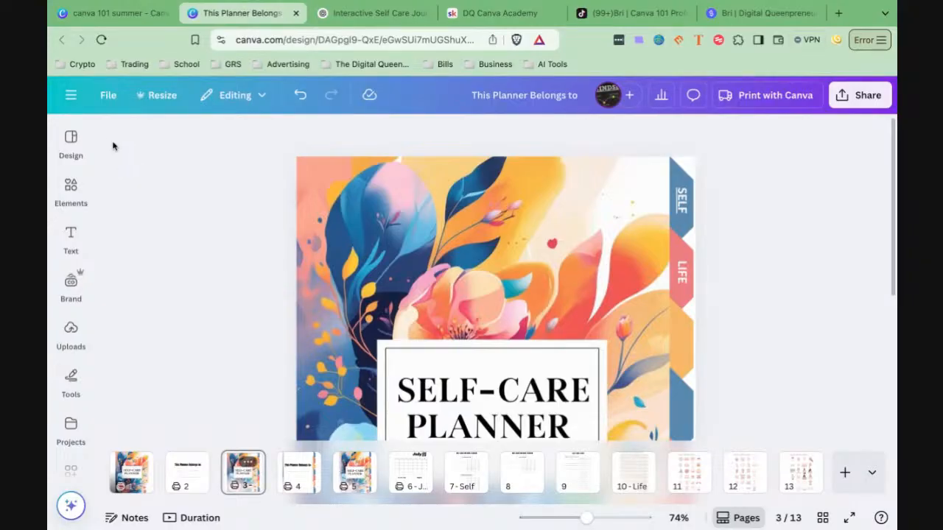
pyautogui.click(105, 96)
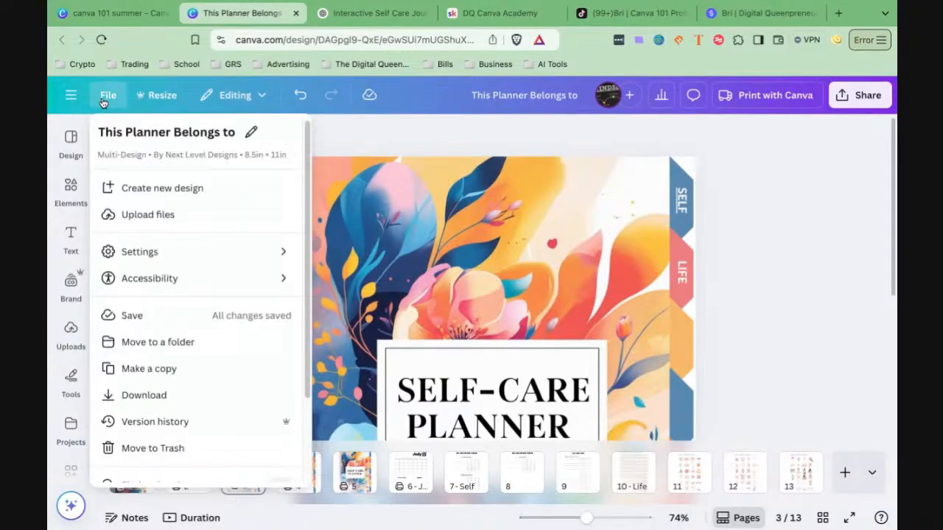
pyautogui.click(163, 349)
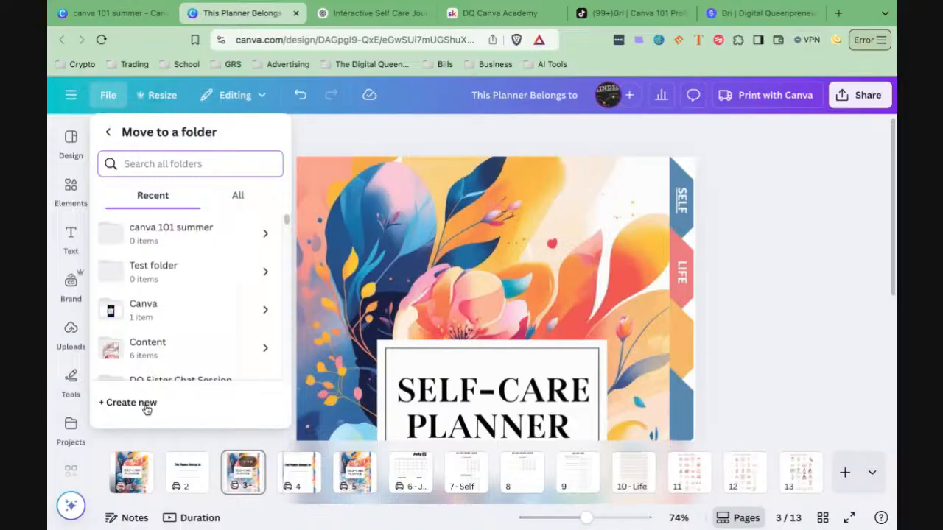
pyautogui.click(368, 134)
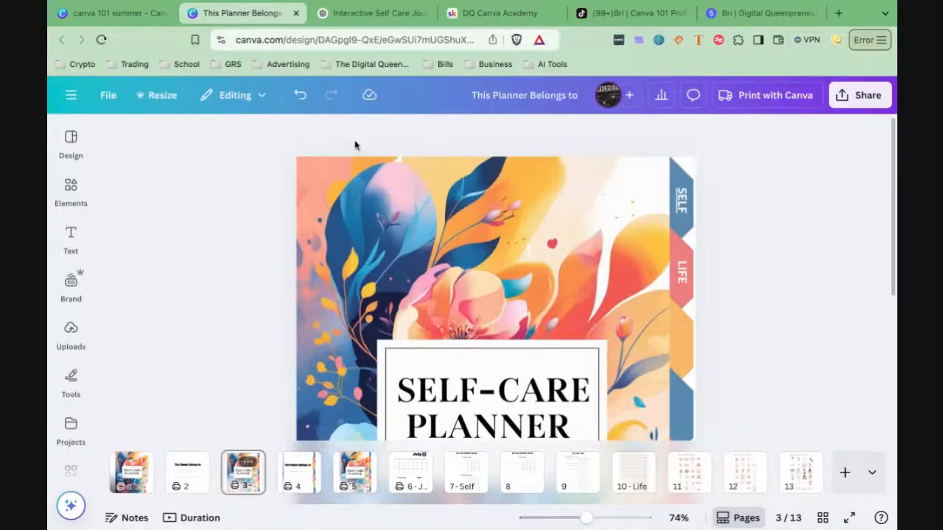
# Step: Return to the "canva 101 summer" folder tab, open the Brand Kits page, and look over the existing kits
pyautogui.click(114, 15)
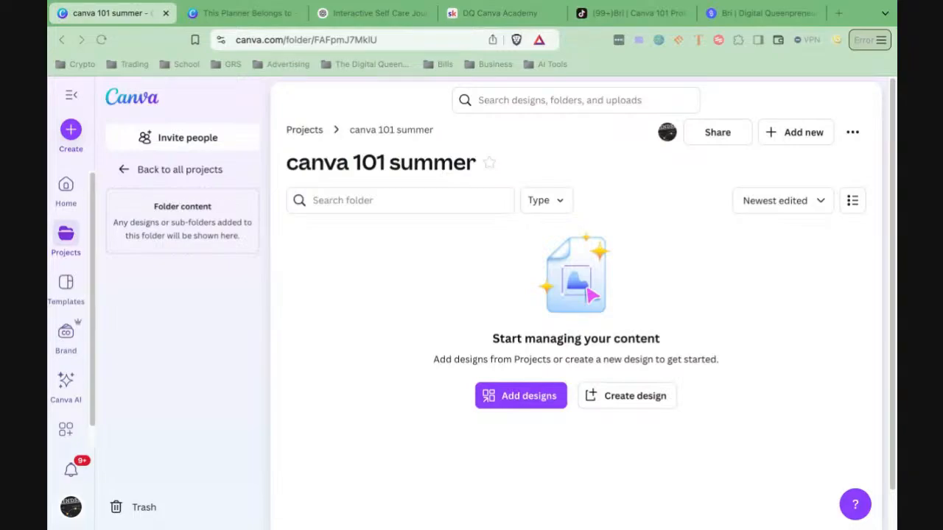
pyautogui.click(173, 306)
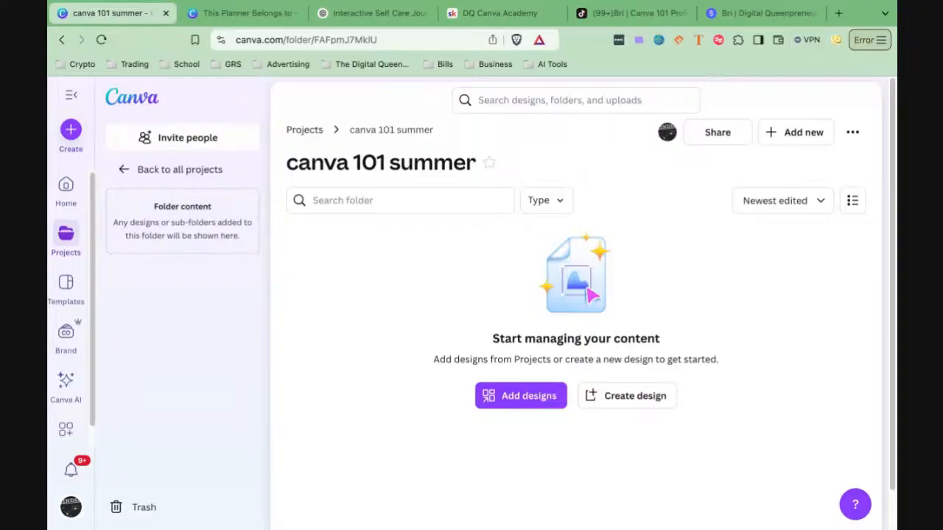
pyautogui.click(66, 336)
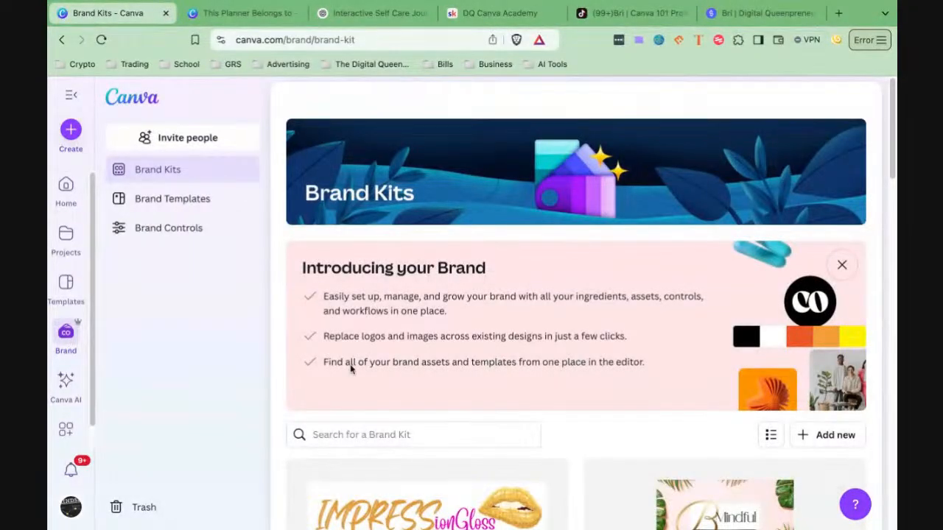
pyautogui.scroll(-3, 351, 370)
pyautogui.scroll(3, 351, 370)
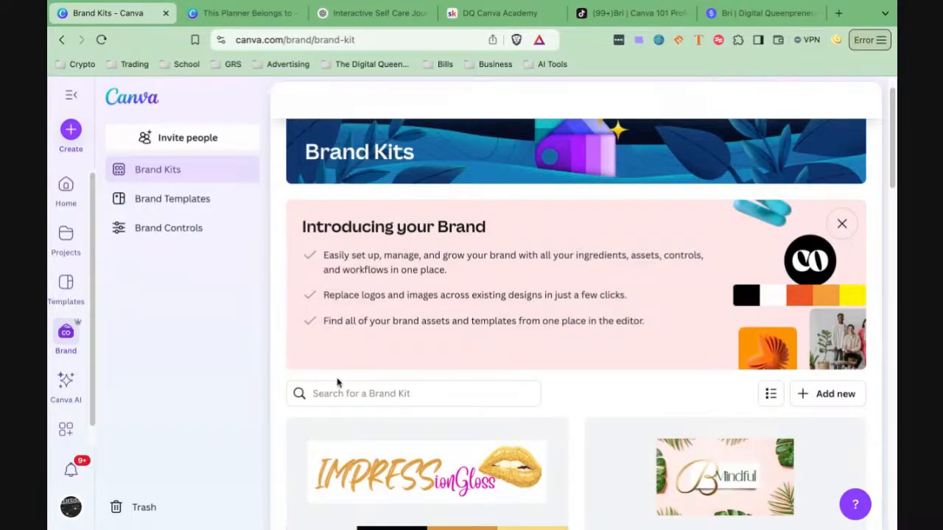
# Step: Create a new Brand Kit named "Canva 101 Summer"
pyautogui.moveTo(480, 444)
pyautogui.click(820, 398)
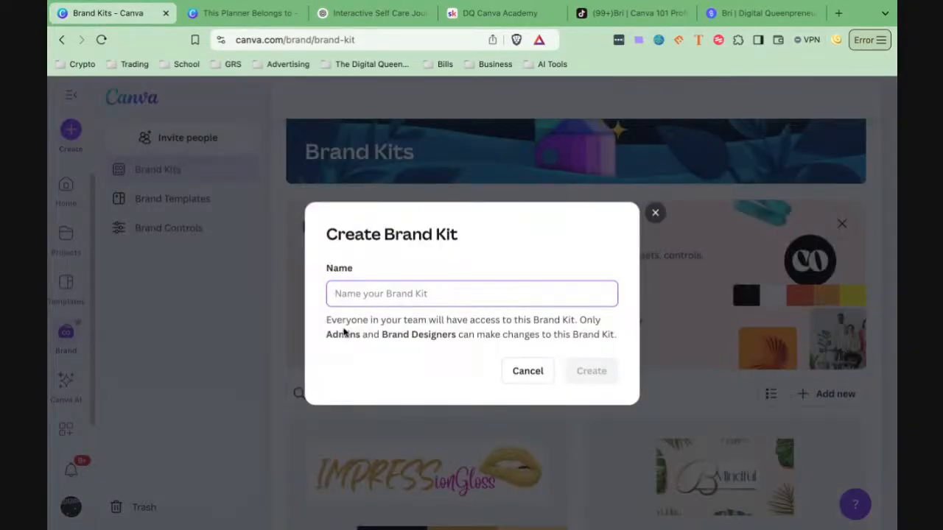
pyautogui.write('Canva 101')
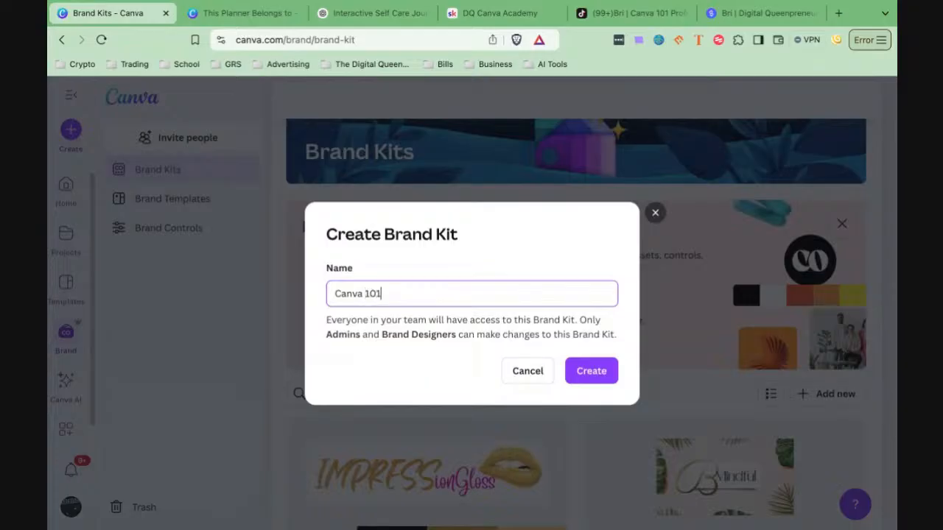
pyautogui.write(' Summer')
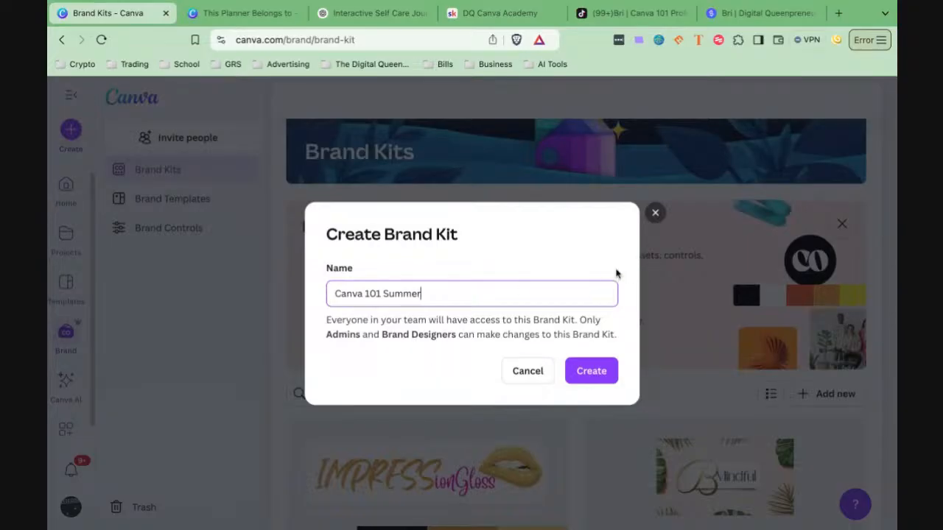
pyautogui.click(598, 381)
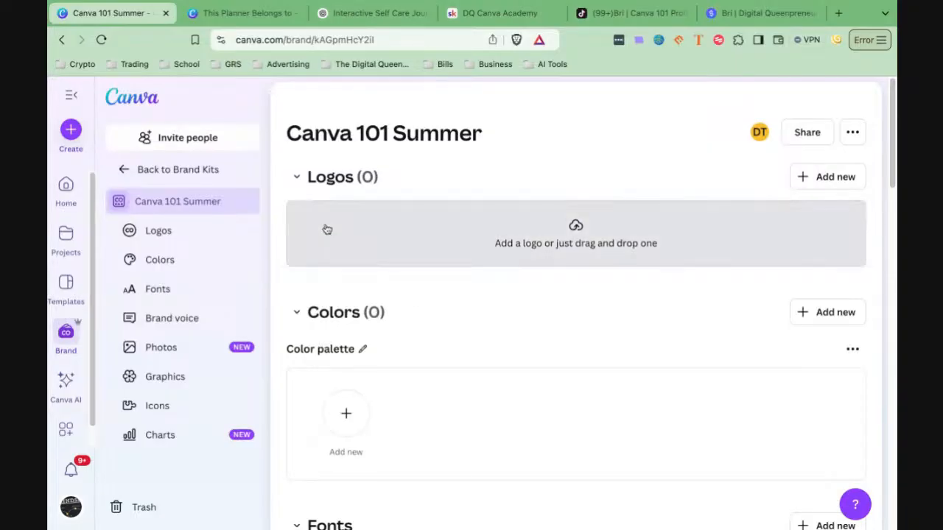
# Step: Examine the sections of the "Canva 101 Summer" Brand Kit, from logos, colors and fonts down to charts
pyautogui.scroll(-3, 535, 385)
pyautogui.scroll(-10, 535, 386)
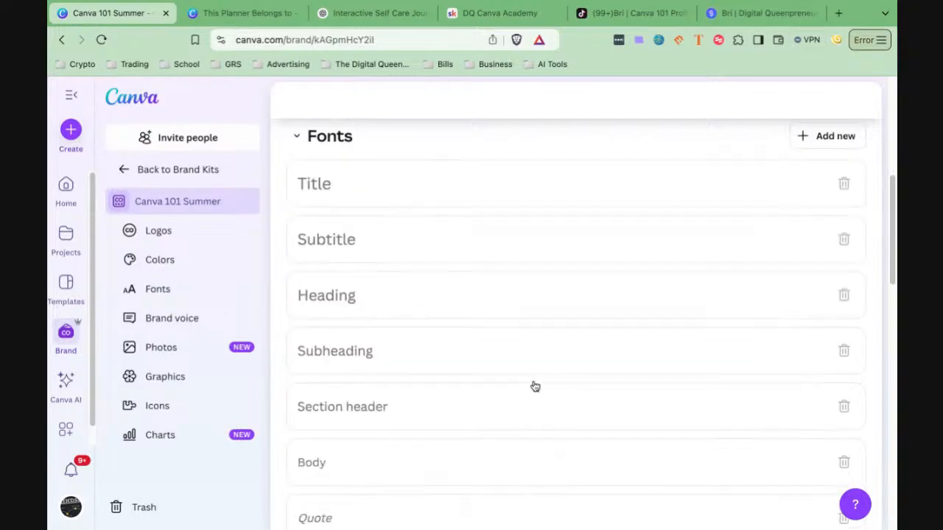
pyautogui.scroll(-2, 534, 385)
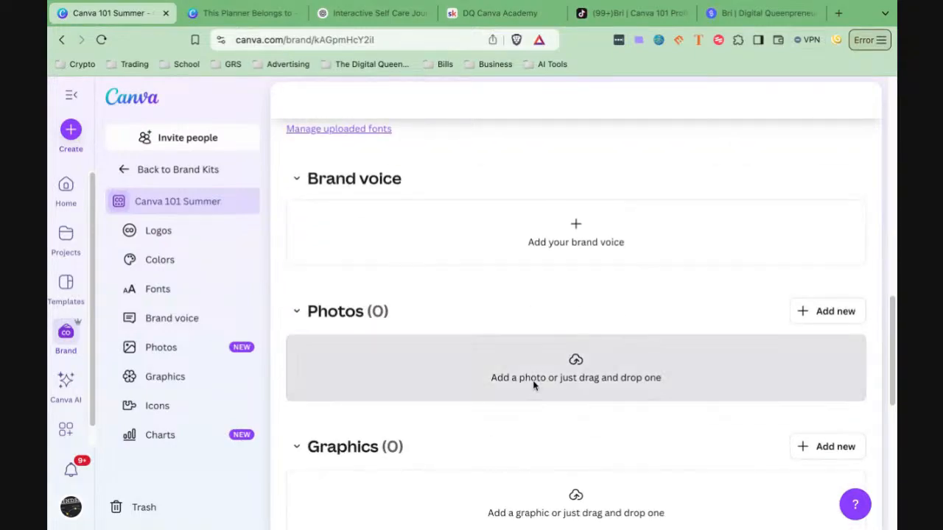
pyautogui.scroll(-4, 534, 385)
pyautogui.scroll(-4, 534, 385)
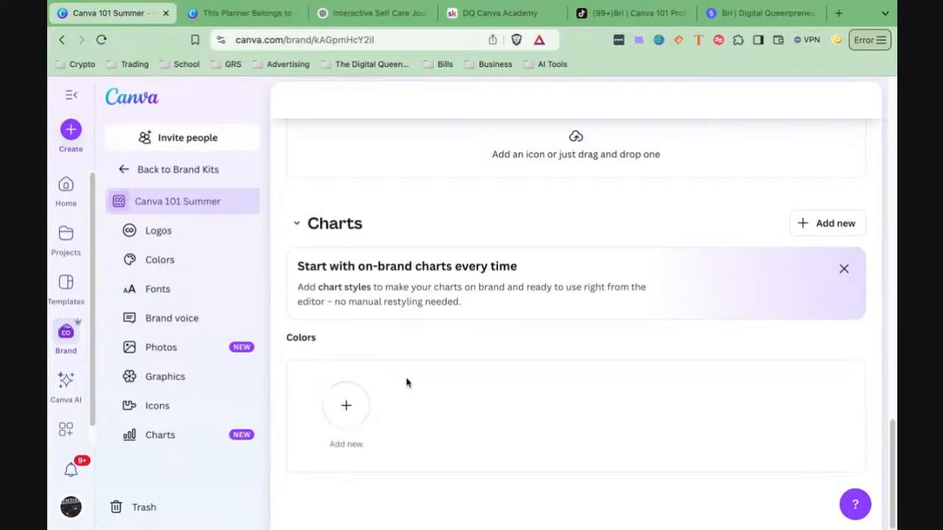
# Step: Review the Brand Kit's charts, icons, graphics, photos, brand voice and fonts sections again
pyautogui.scroll(15, 407, 382)
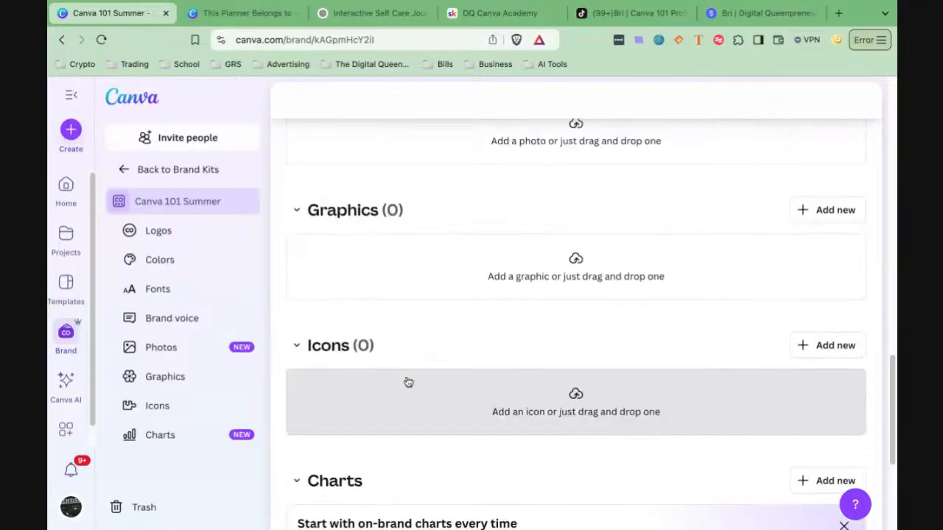
pyautogui.scroll(5, 408, 383)
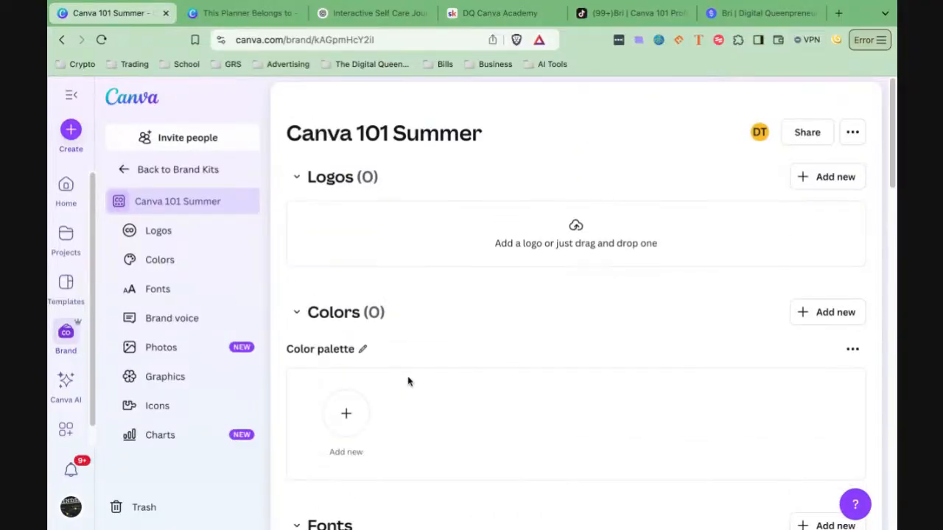
pyautogui.scroll(-3, 408, 381)
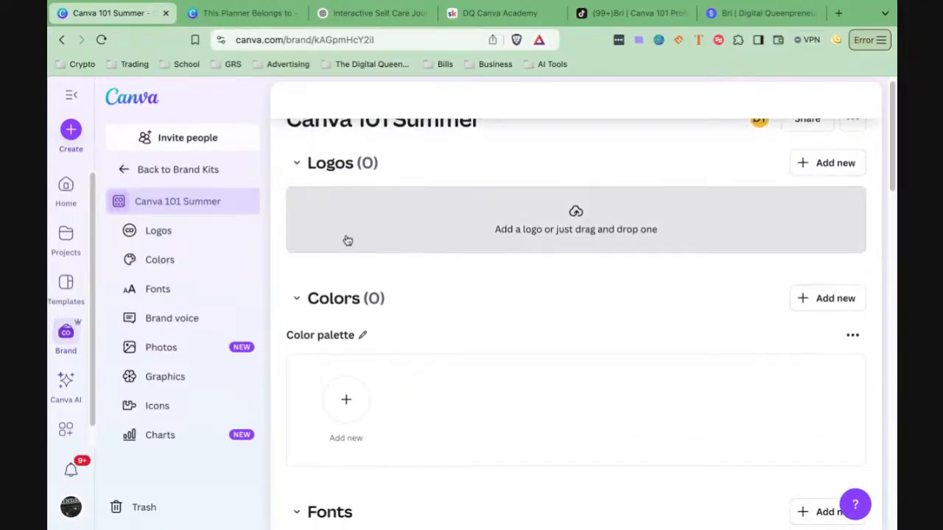
pyautogui.scroll(-4, 406, 322)
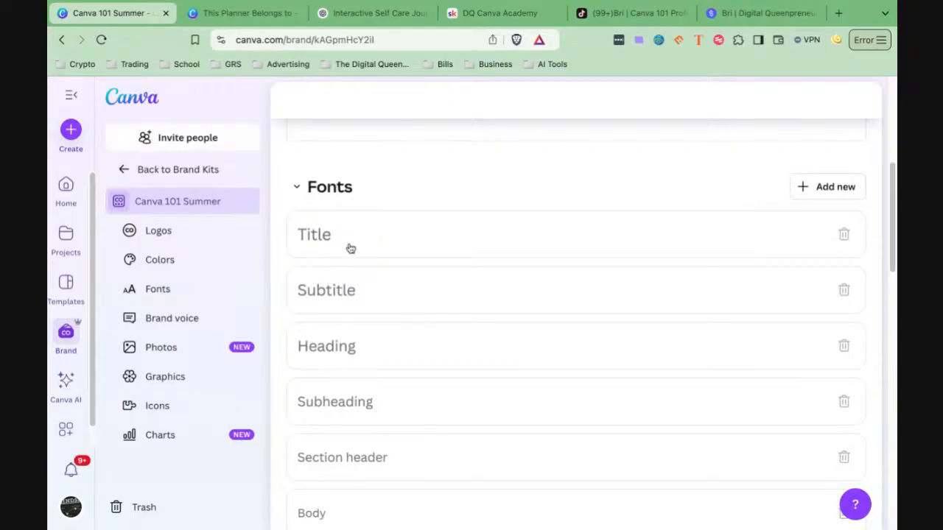
pyautogui.scroll(-3, 390, 404)
pyautogui.scroll(-6, 390, 405)
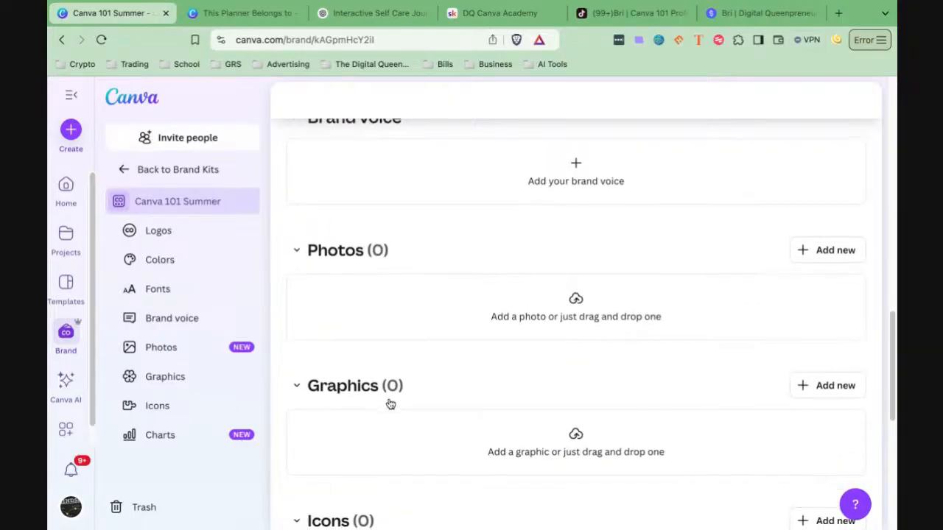
pyautogui.scroll(1, 389, 398)
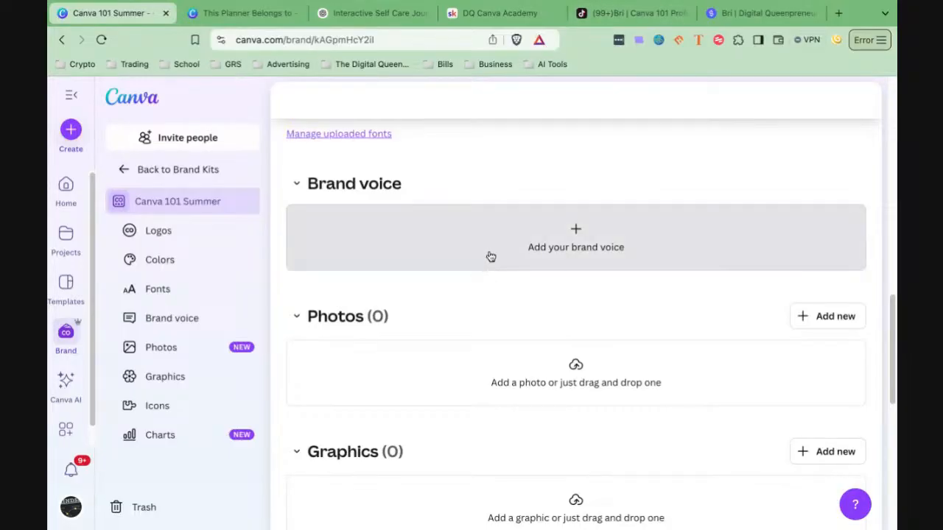
pyautogui.scroll(10, 489, 255)
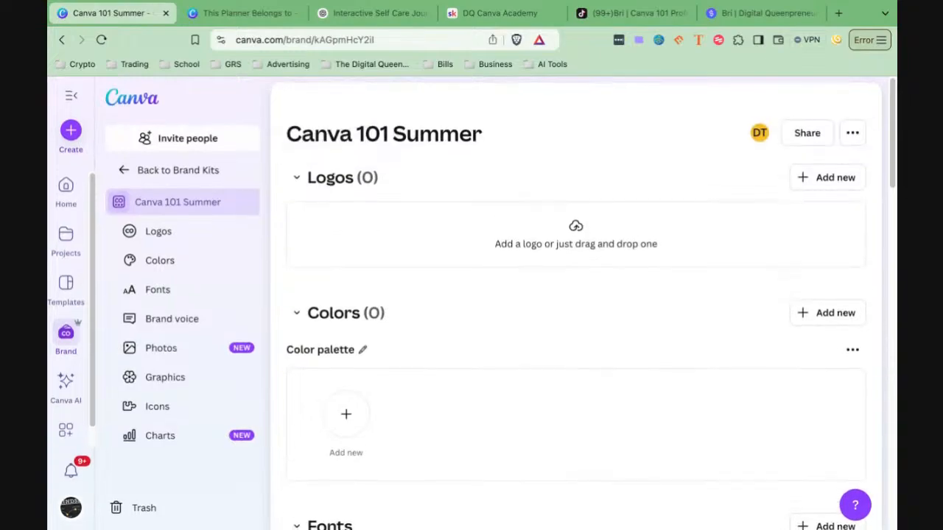
# Step: Compare the Brand Kit's logo area, empty color palette and font style list
pyautogui.scroll(-5, 576, 325)
pyautogui.scroll(4, 548, 231)
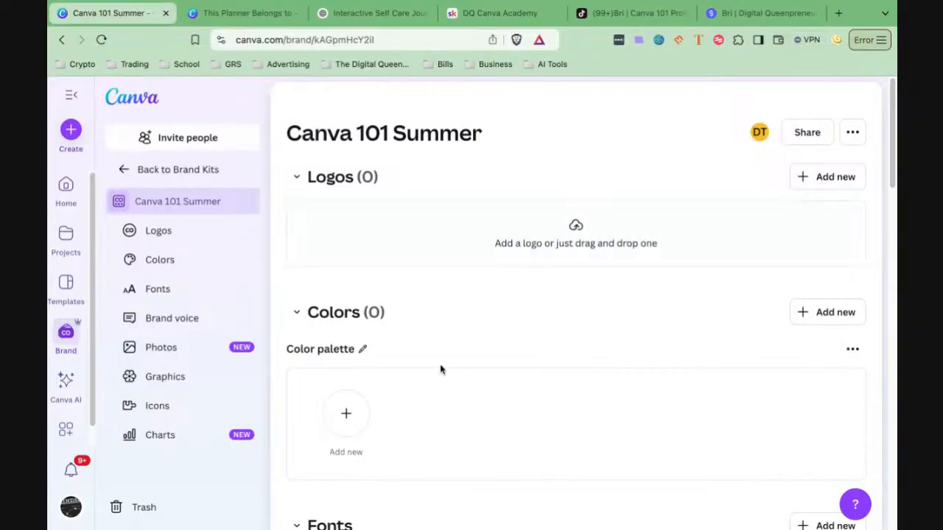
pyautogui.scroll(-1, 437, 369)
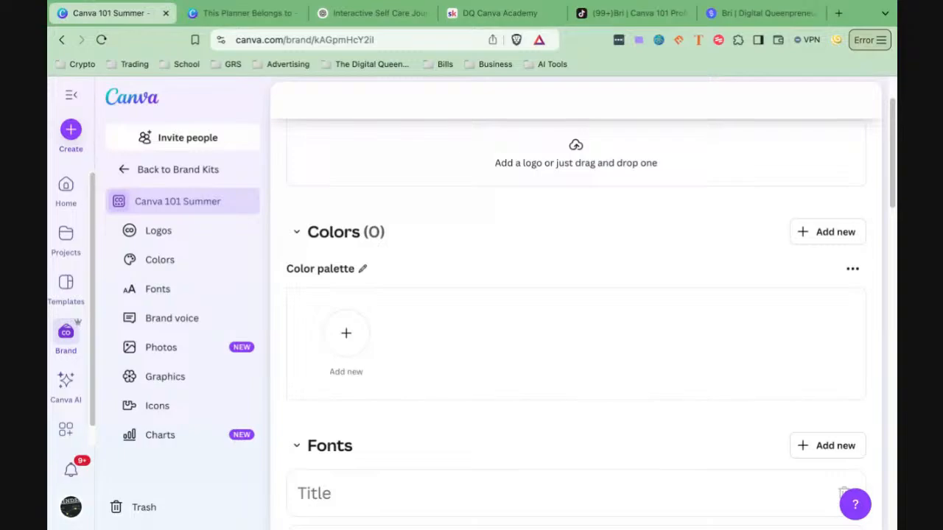
pyautogui.scroll(3, 574, 254)
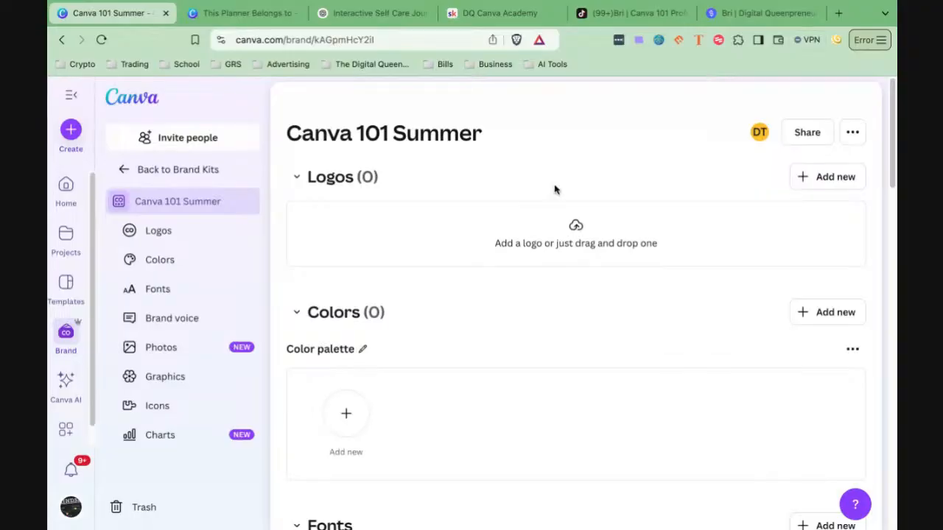
pyautogui.scroll(-3, 435, 337)
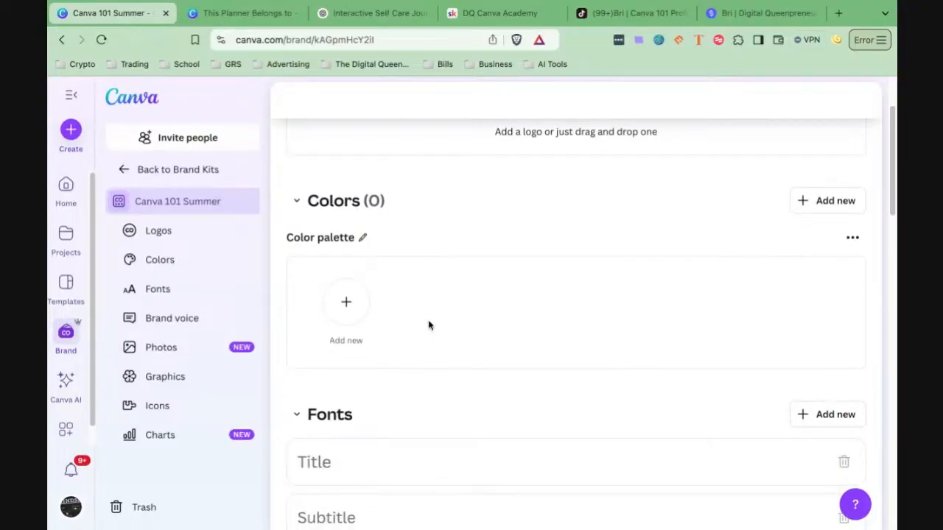
pyautogui.scroll(-3, 477, 326)
pyautogui.scroll(-2, 477, 325)
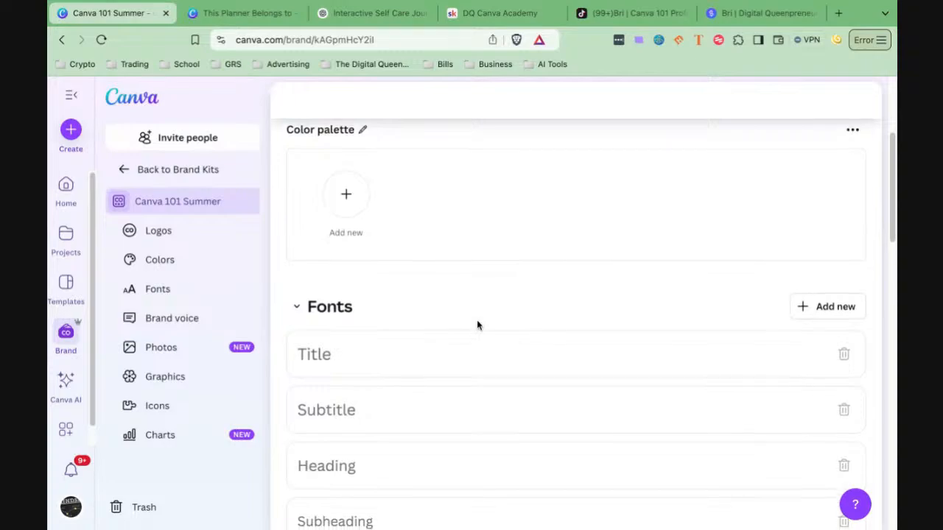
pyautogui.scroll(5, 477, 326)
pyautogui.scroll(-3, 477, 327)
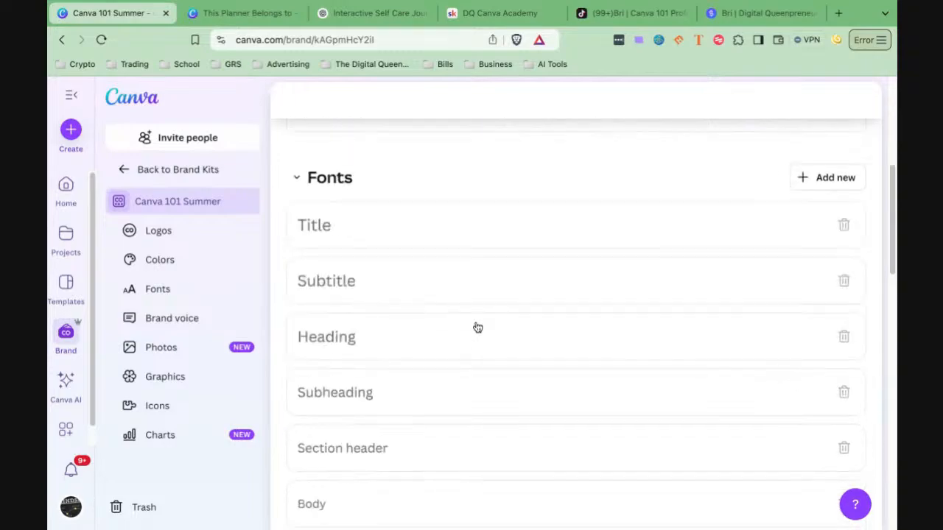
pyautogui.scroll(5, 476, 326)
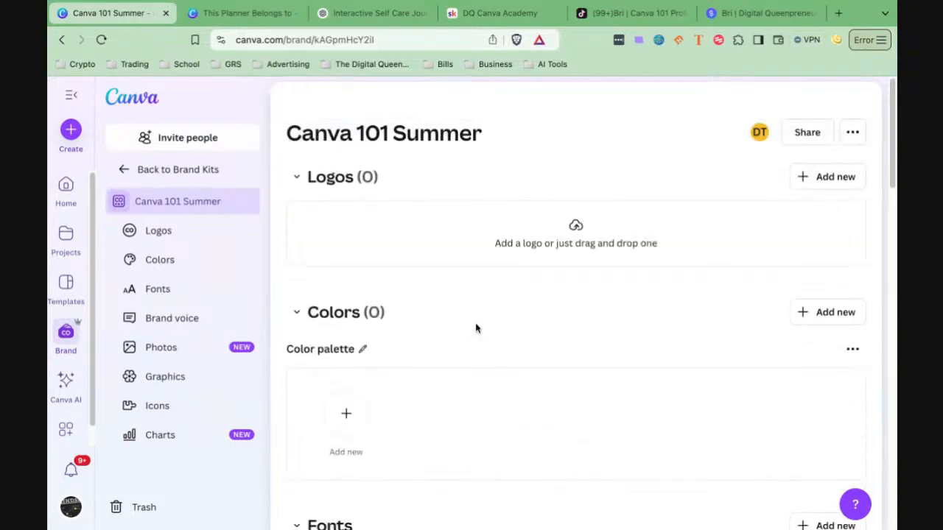
# Step: Switch to the ChatGPT conversation about the self-care journal and look through the chat history for an earlier conversation
pyautogui.click(363, 13)
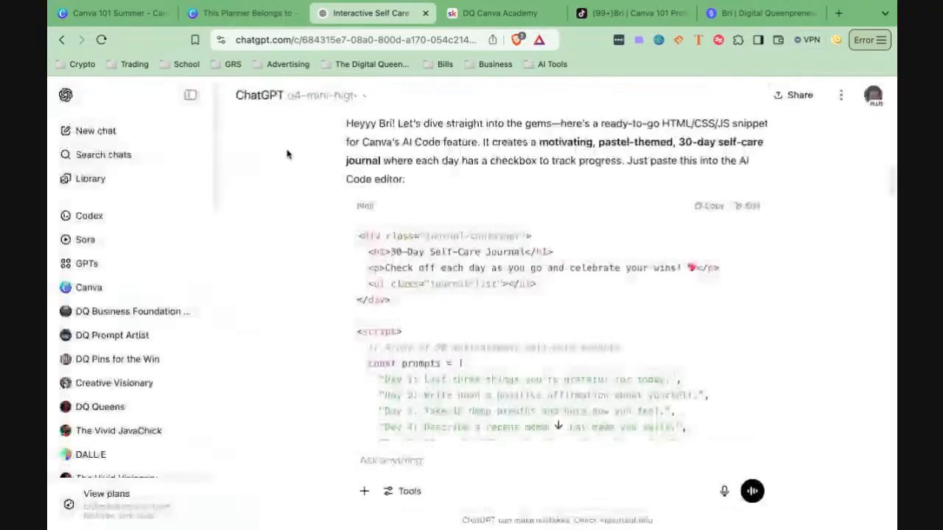
pyautogui.scroll(-5, 131, 361)
pyautogui.scroll(-6, 131, 366)
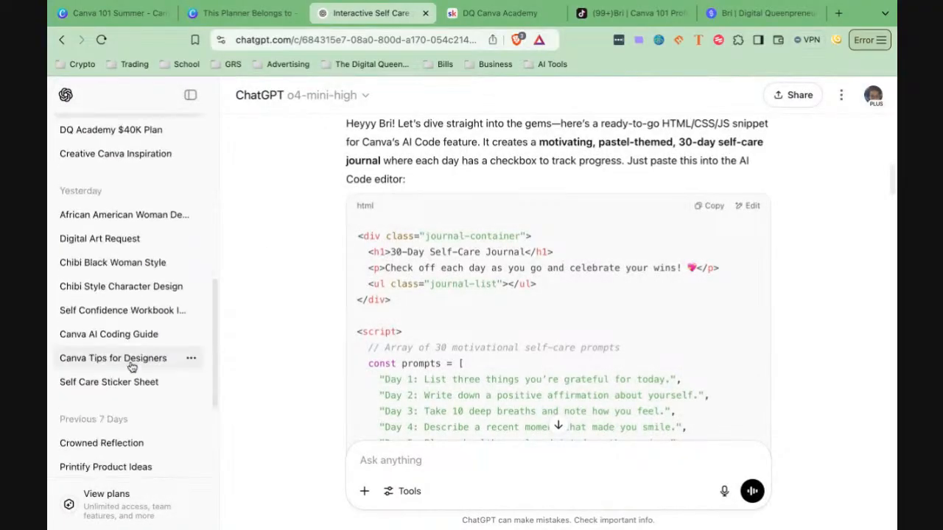
pyautogui.scroll(-5, 131, 368)
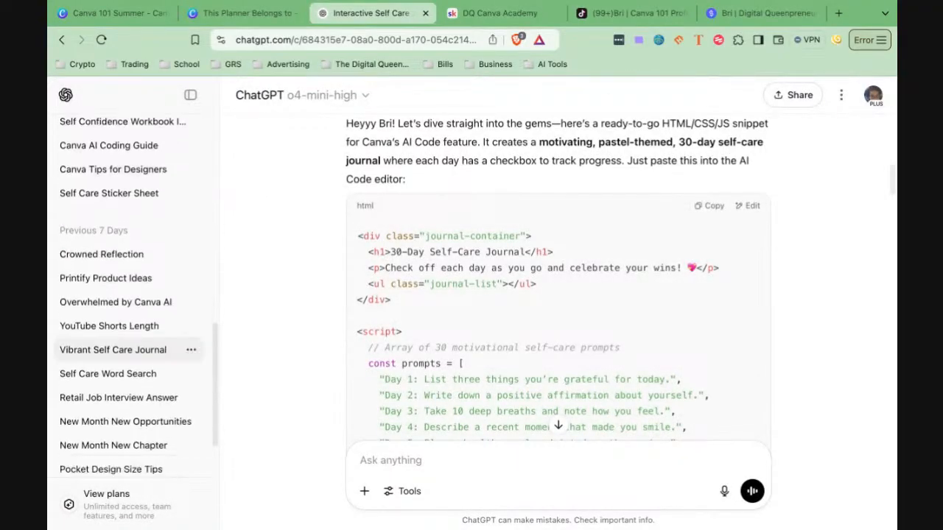
pyautogui.scroll(-2, 131, 342)
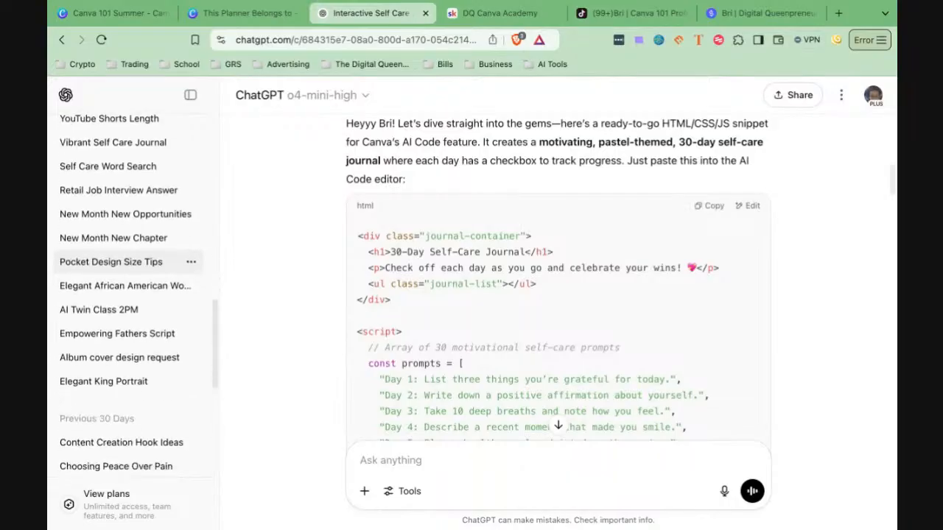
pyautogui.scroll(15, 131, 342)
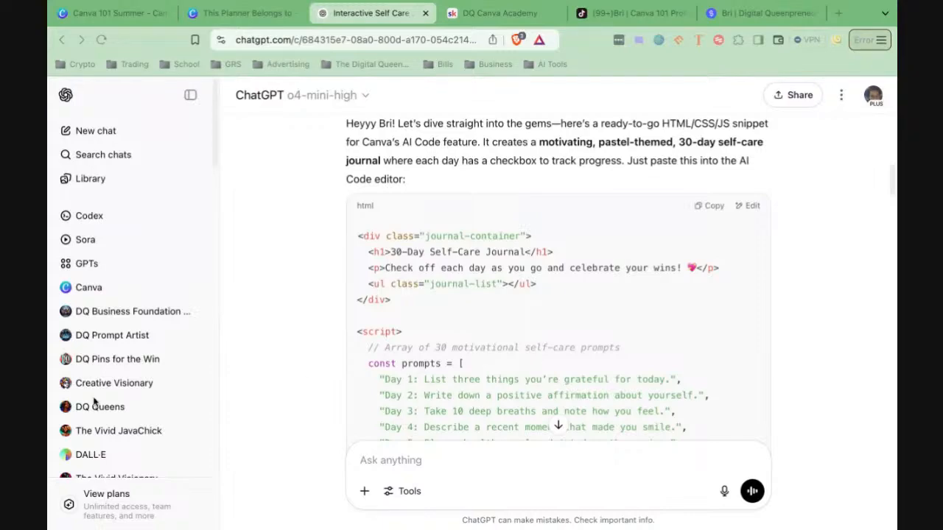
# Step: Start a new ChatGPT conversation using the GPT-4o model
pyautogui.click(108, 135)
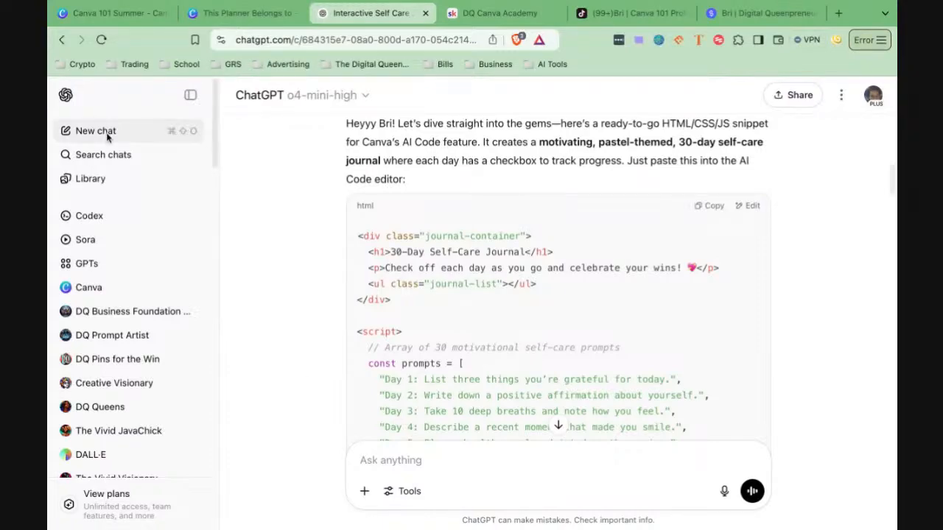
pyautogui.click(108, 135)
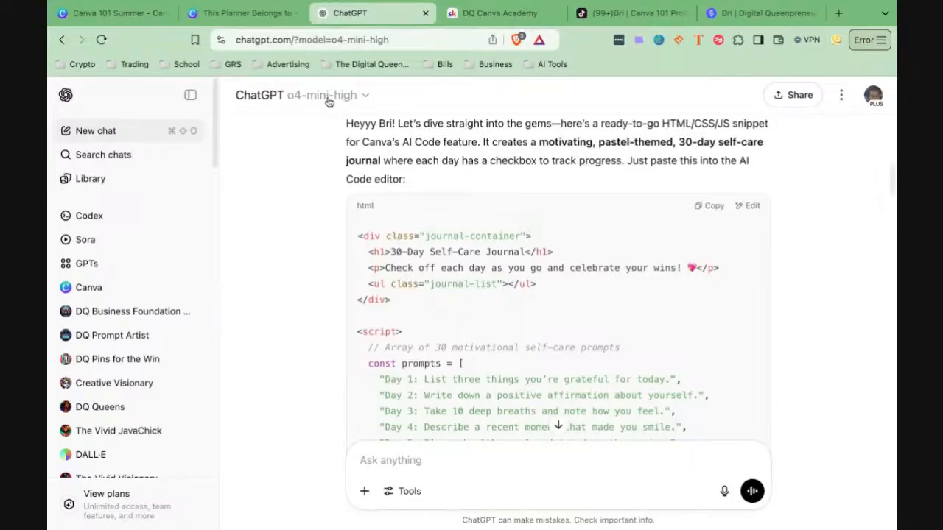
pyautogui.click(362, 98)
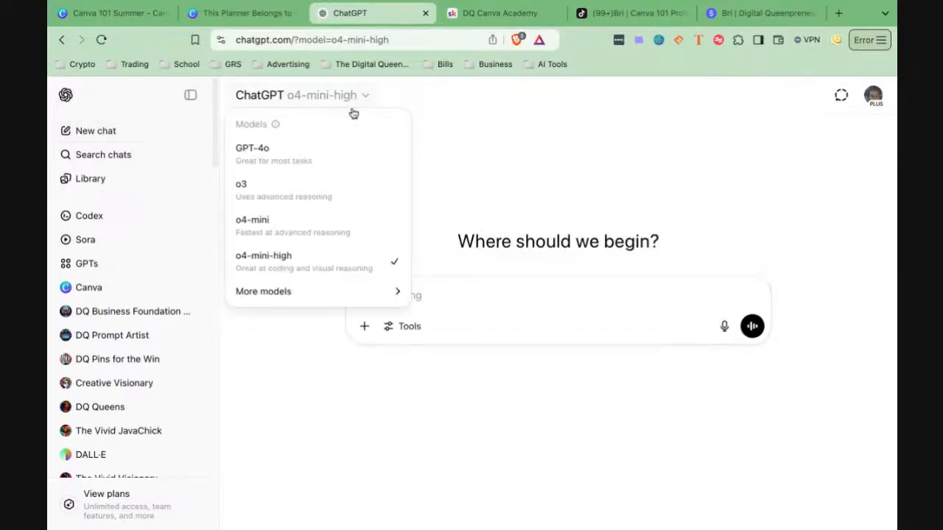
pyautogui.click(278, 168)
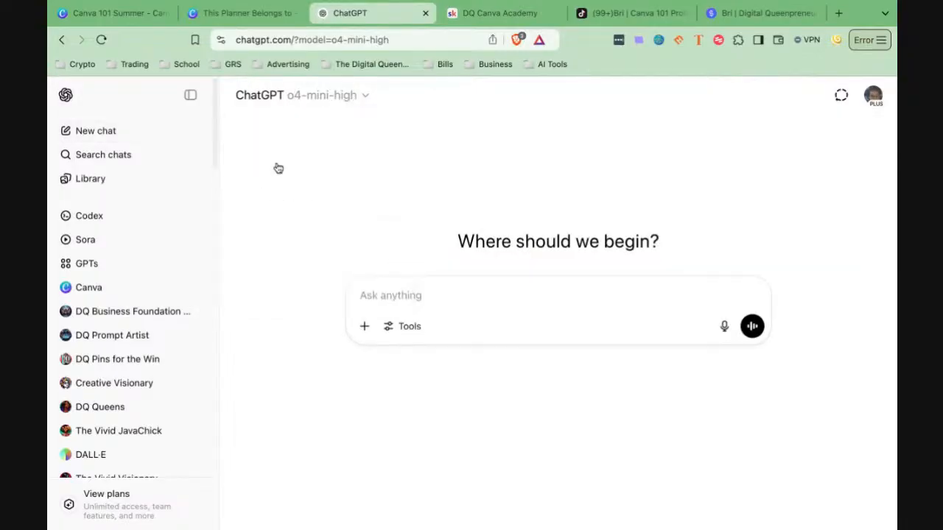
# Step: Draft a brand identity prompt for a cohesive Canva Brand Kit, ending with "Please ask me questions so you can get to know me and my idea for the brand."
pyautogui.click(412, 295)
pyautogui.write("I'm building a brand identity for my [type of business or niche], targeting [ideal customer/audience]. I need a cohesive Canva Brand Kit that includes brand colors, fonts, logo ideas, and a mood board concept. Can you help me define a brand personality, choose a color palette with HEX codes, suggest font pairings that match my vibe, and give inspiration for visuals that align with my brand values?")
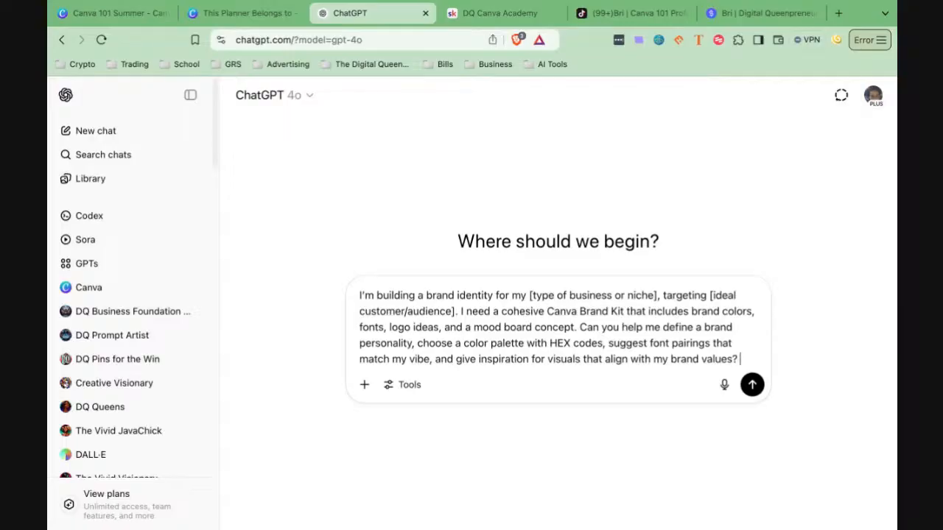
pyautogui.write('Pleas')
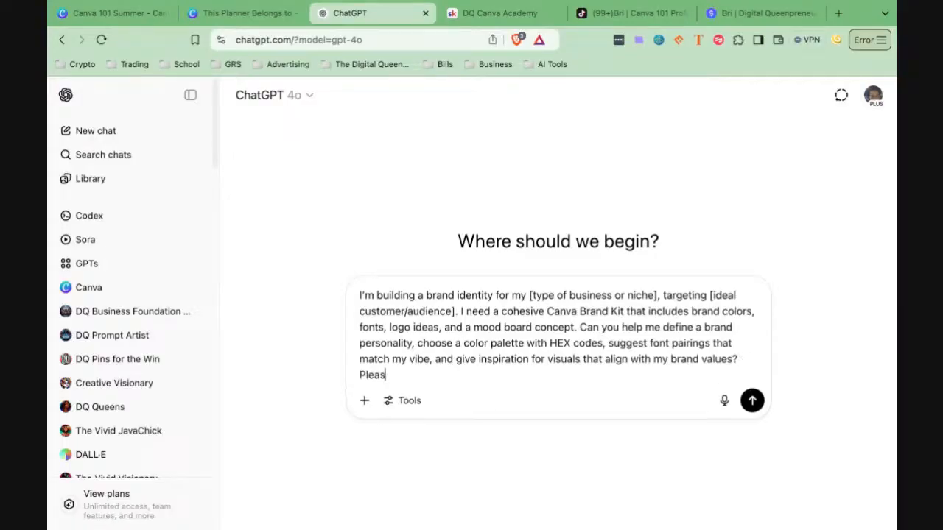
pyautogui.write('e ask me questions so y')
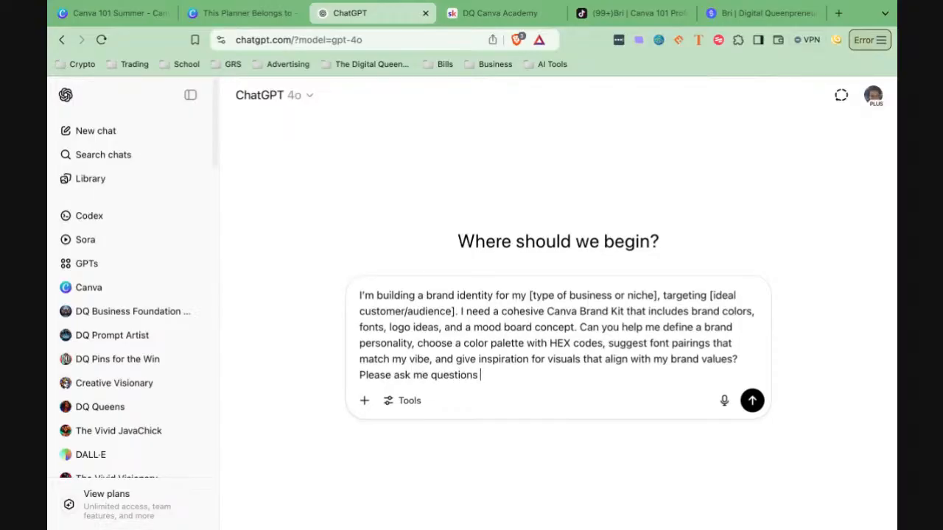
pyautogui.write('ou can get to kno')
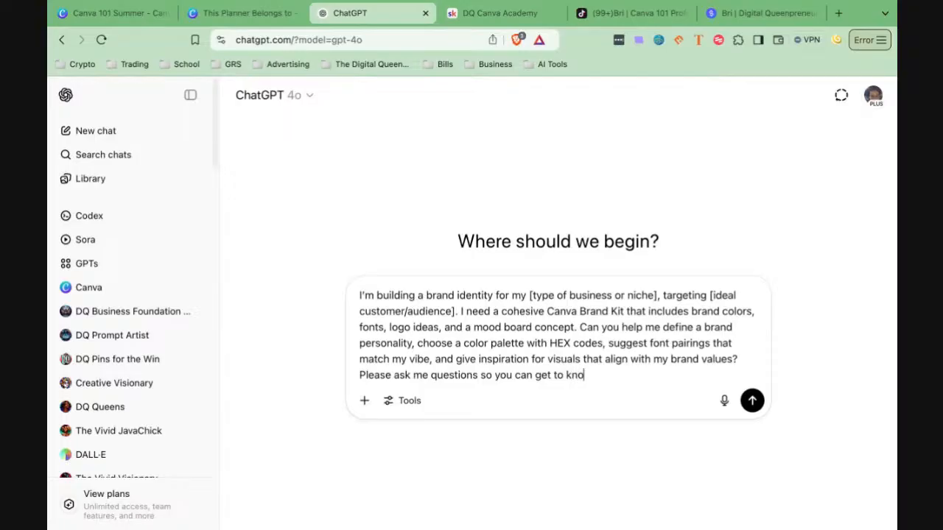
pyautogui.write('w me and my idea')
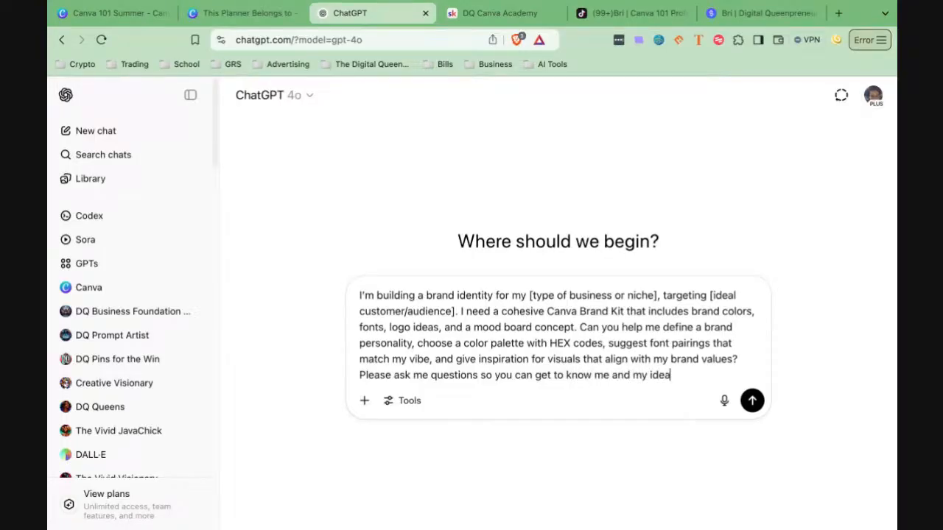
pyautogui.write(' for the brand.')
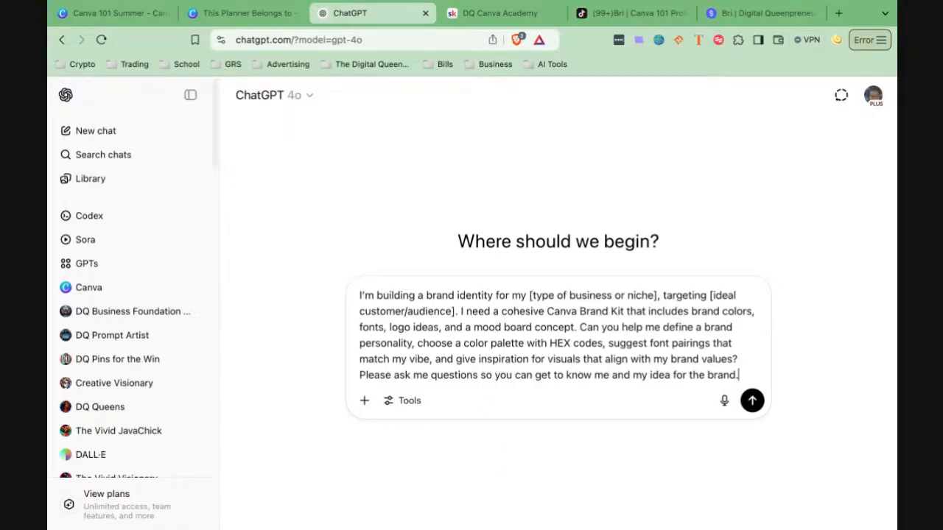
# Step: Return to the "Canva 101 Summer" Brand Kit in Canva and add the suggested colors #2f2a69, #c83d15, #f2c04b and #6ebcc3 to its palette
pyautogui.click(114, 16)
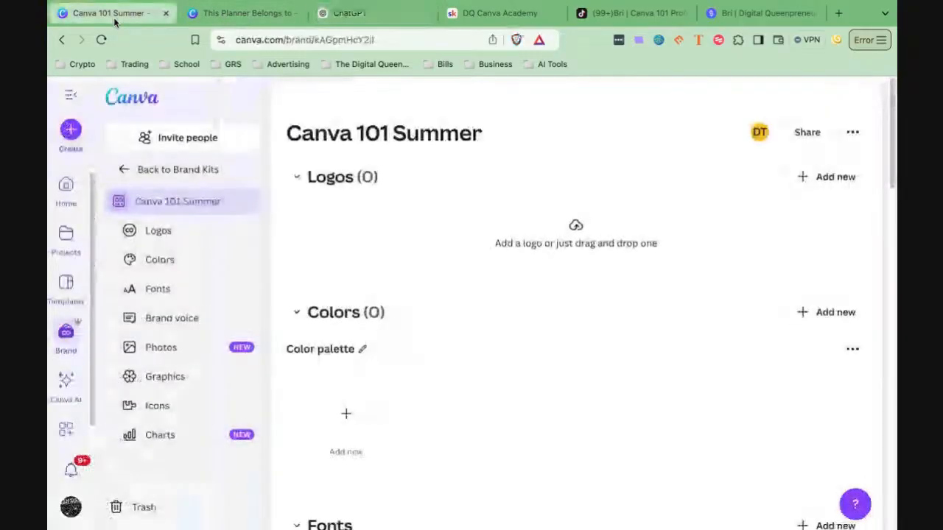
pyautogui.click(345, 414)
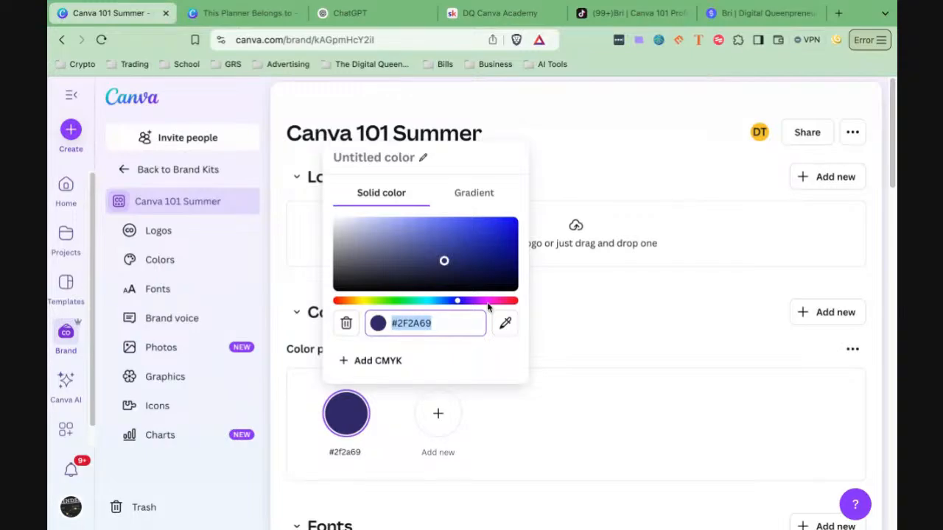
pyautogui.click(448, 425)
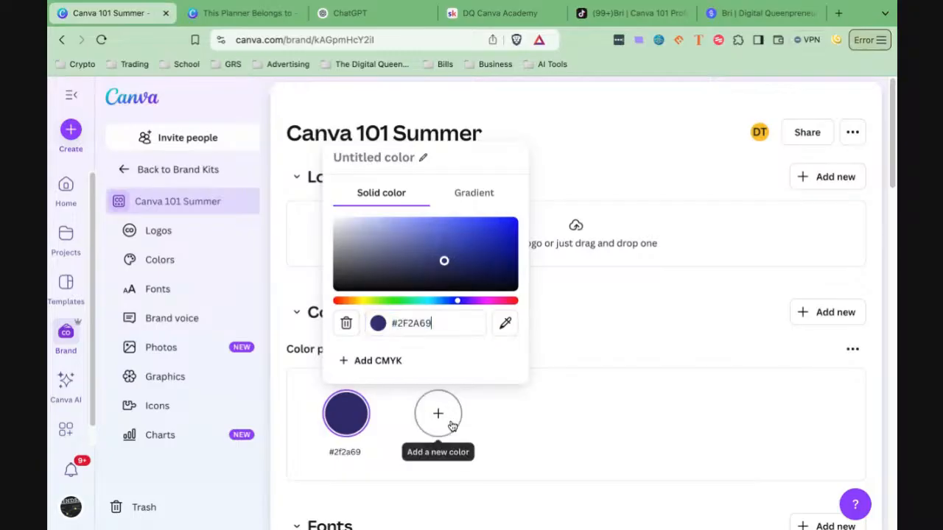
pyautogui.click(445, 422)
pyautogui.click(441, 417)
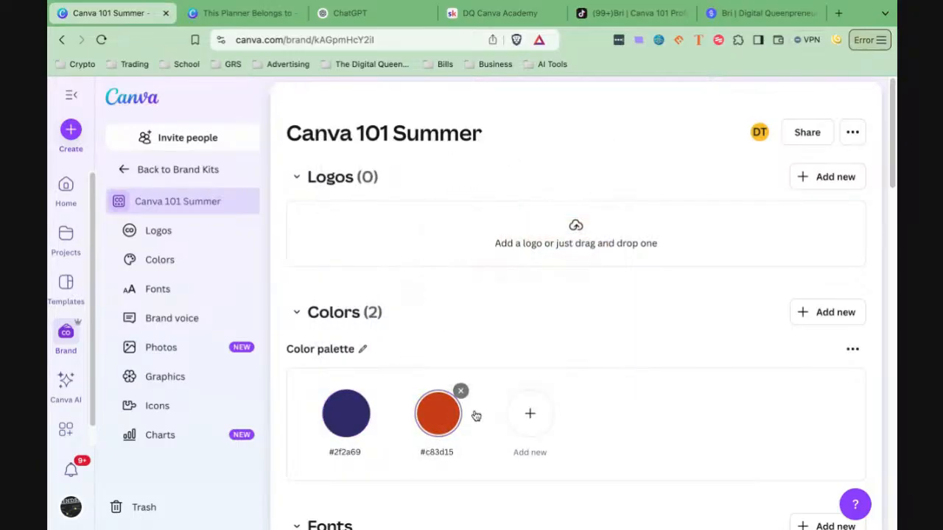
pyautogui.click(531, 414)
pyautogui.click(638, 418)
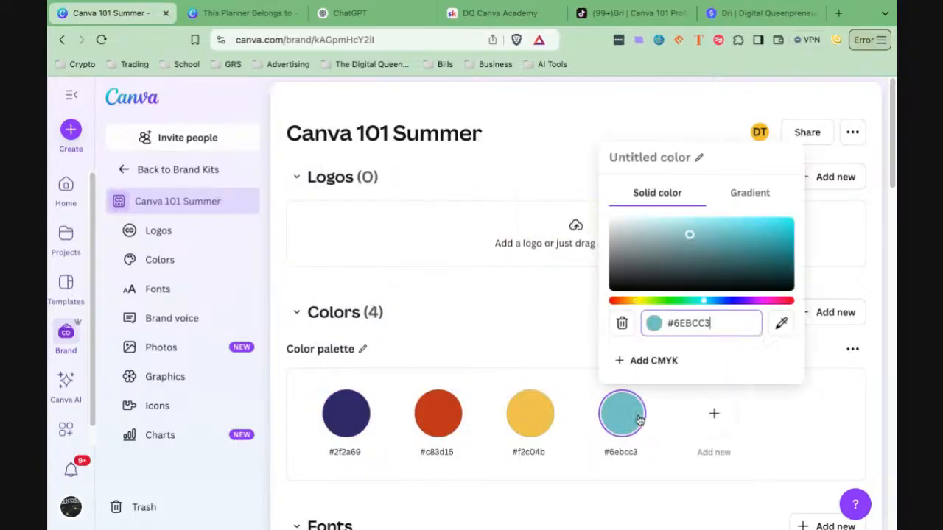
pyautogui.click(514, 333)
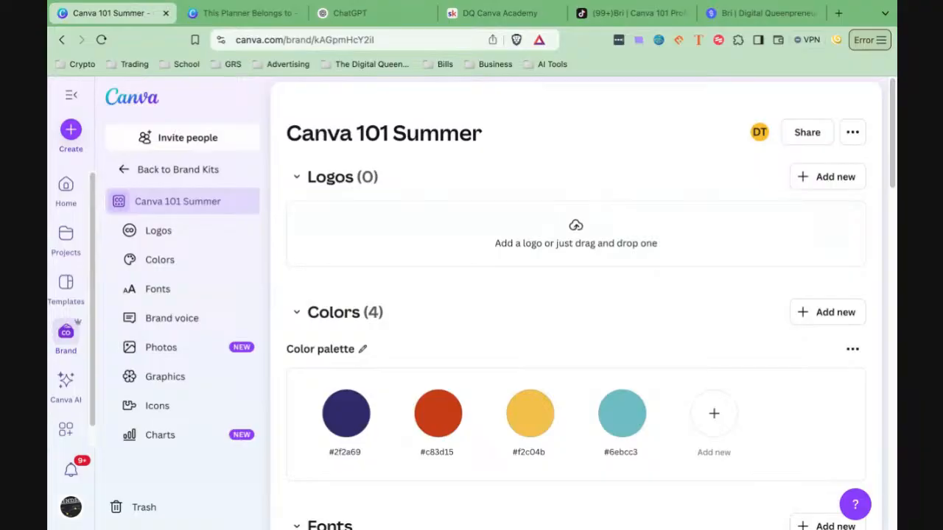
# Step: Start editing the Title style in the Brand Kit's Fonts section and bring up its font choices
pyautogui.scroll(-4, 515, 259)
pyautogui.scroll(-1, 517, 260)
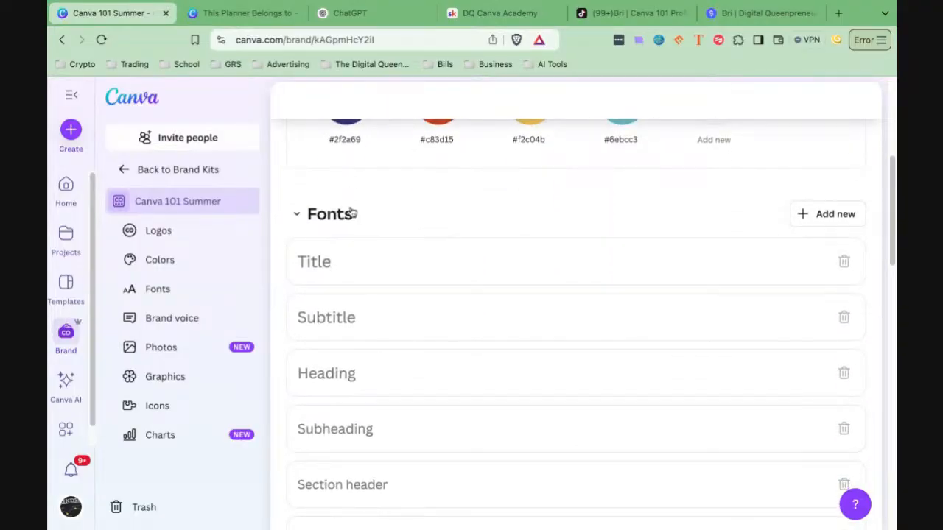
pyautogui.click(341, 269)
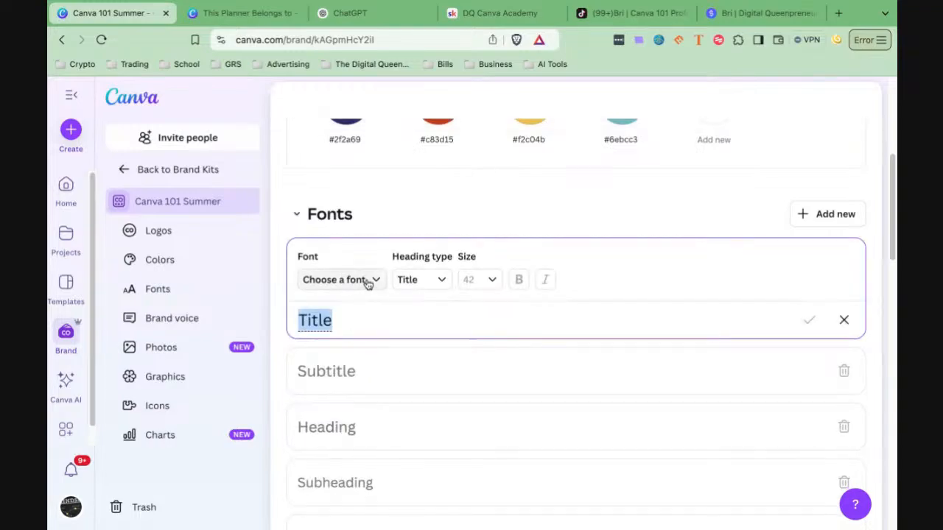
pyautogui.click(367, 283)
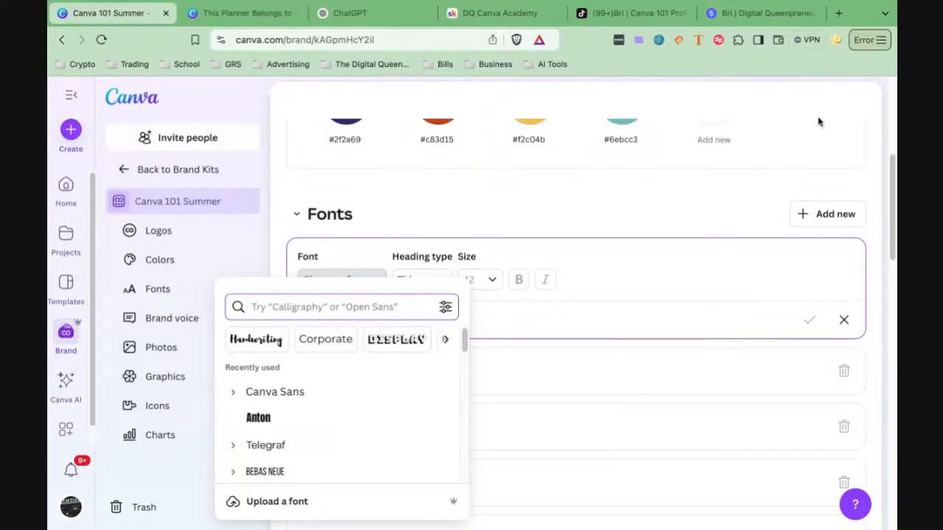
# Step: Search Google for "creative fabrica login" in a new browser tab, open the Creative Fabrica homepage and dismiss its free-downloads offer
pyautogui.click(839, 13)
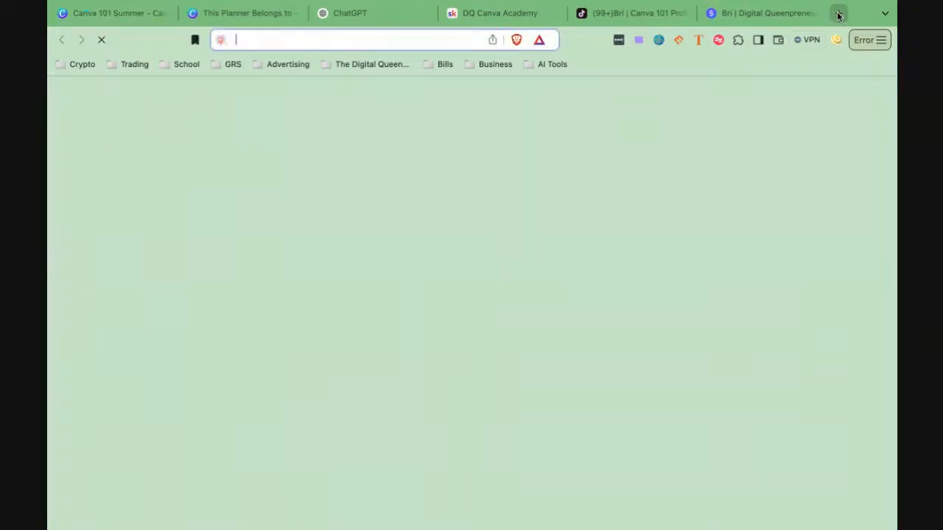
pyautogui.write('goo')
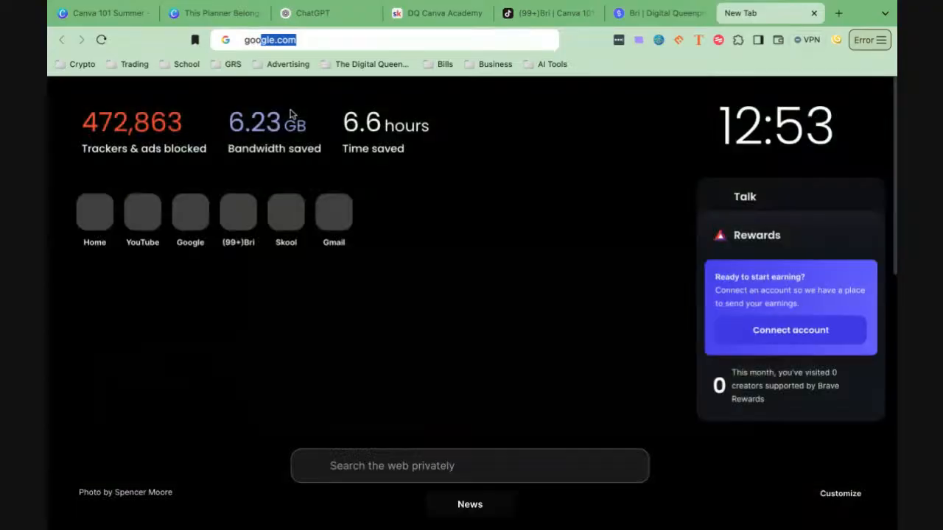
pyautogui.press('Return')
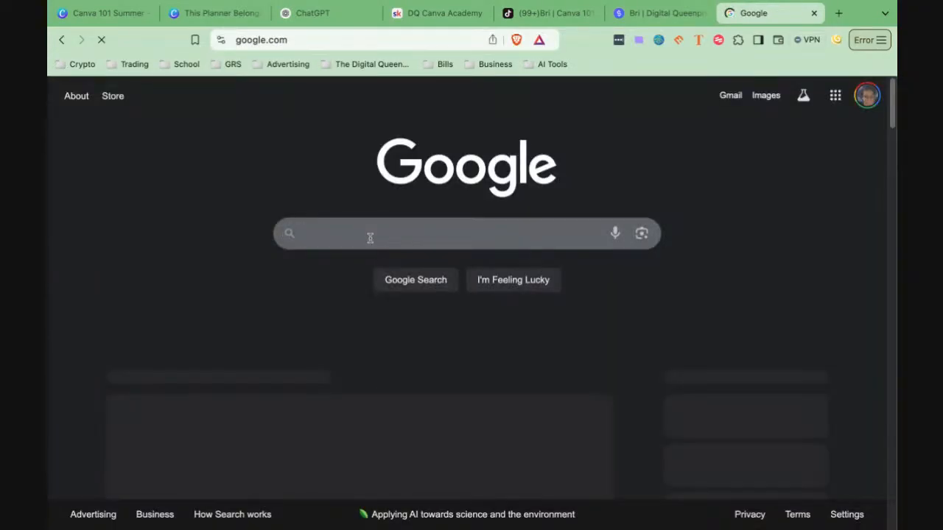
pyautogui.write('creat')
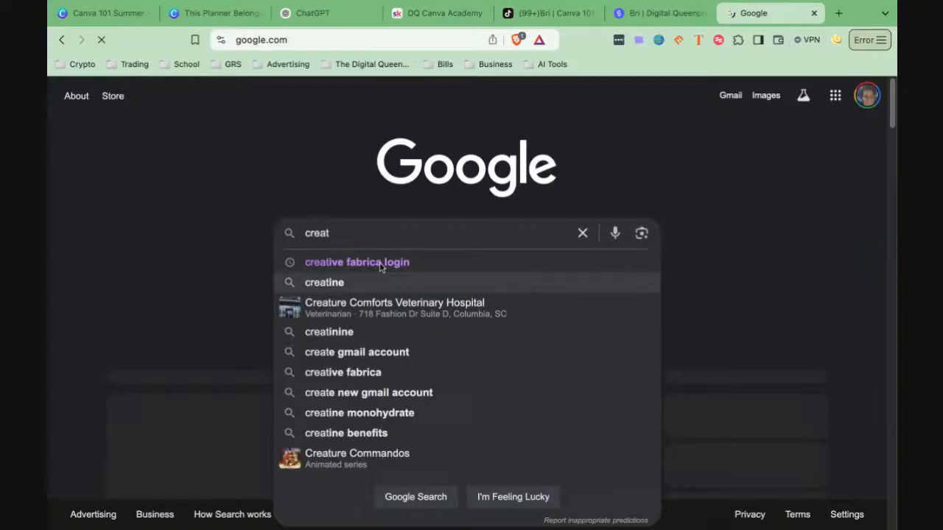
pyautogui.click(381, 263)
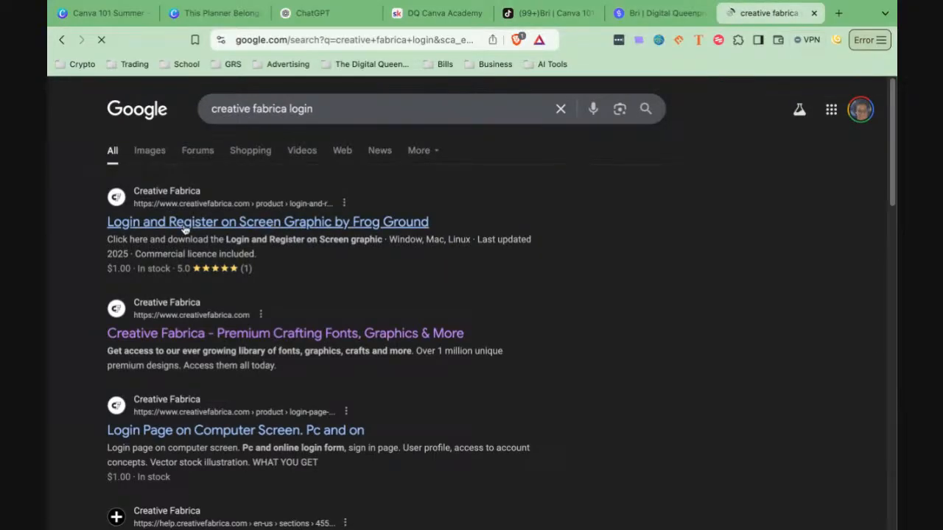
pyautogui.click(237, 336)
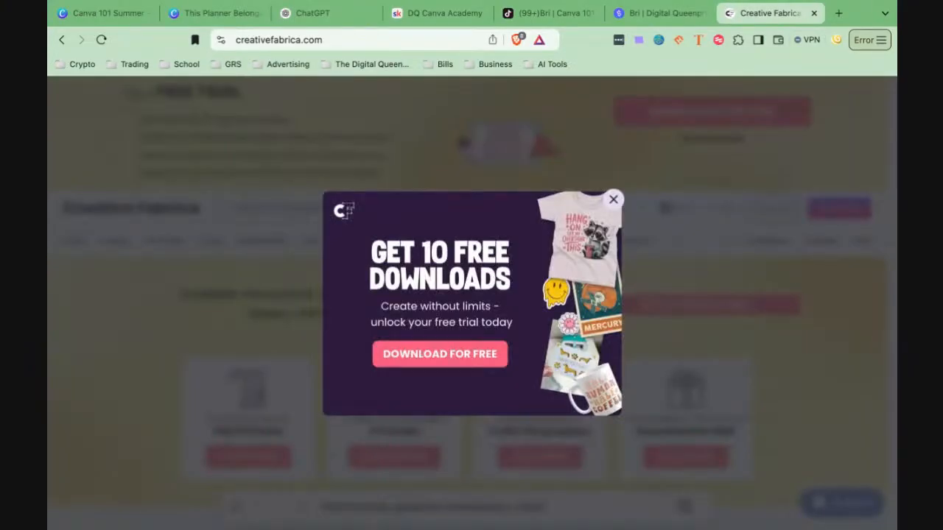
pyautogui.click(613, 200)
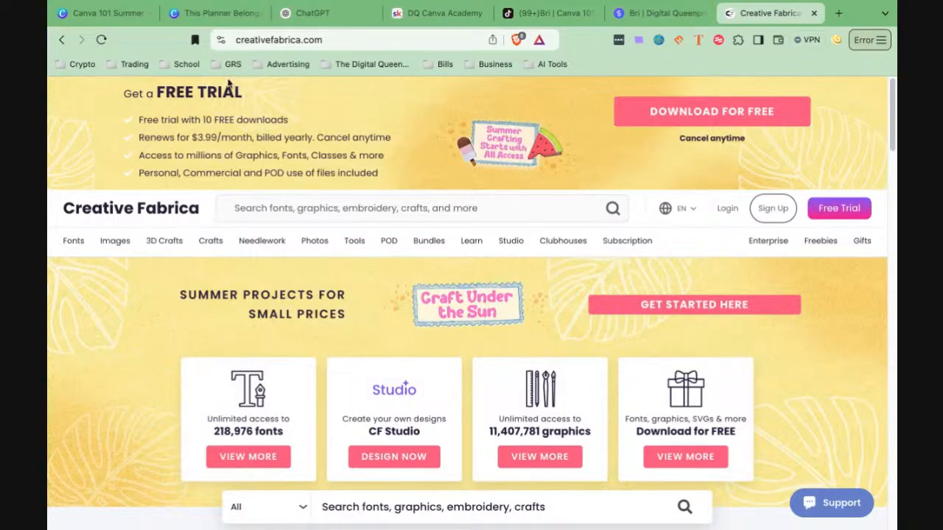
# Step: Return to the "Canva 101 Summer" Brand Kit, choose Canva Sans for the Title style, and look over the remaining font styles and Brand voice section
pyautogui.click(98, 16)
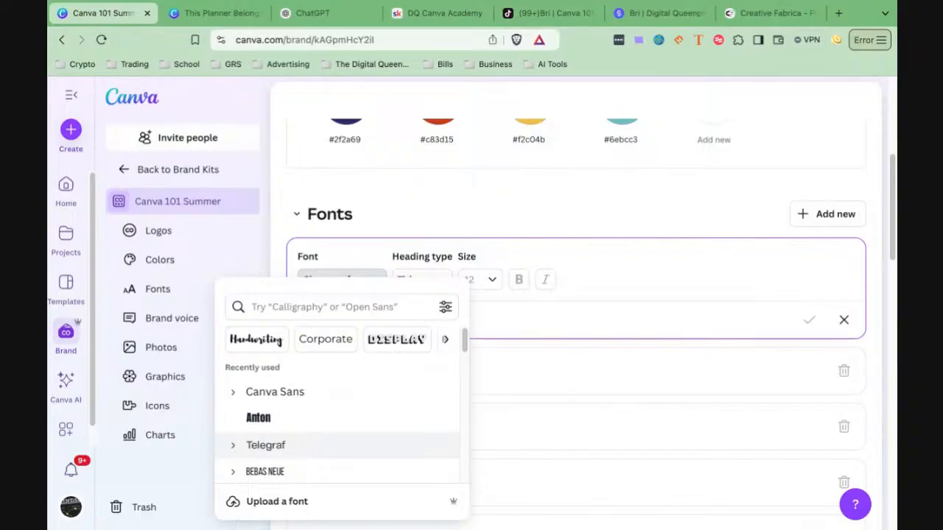
pyautogui.scroll(-1, 339, 445)
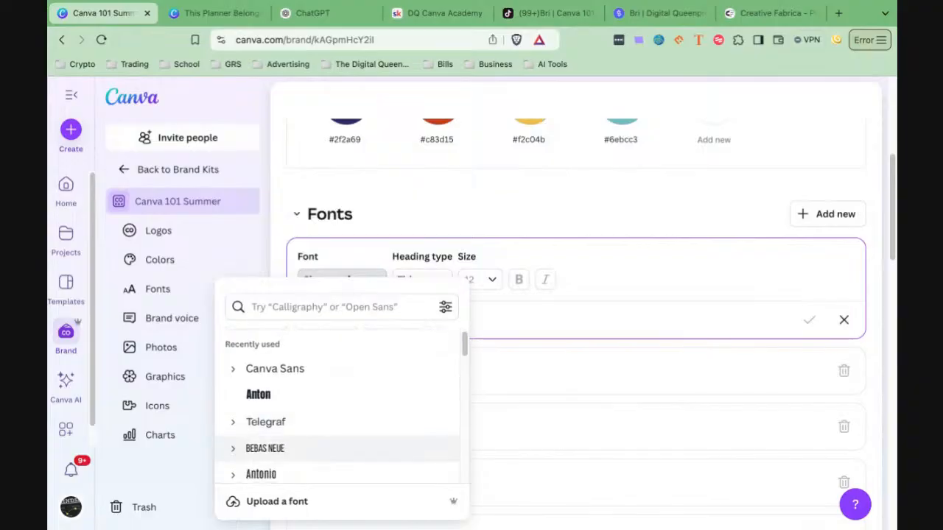
pyautogui.click(386, 199)
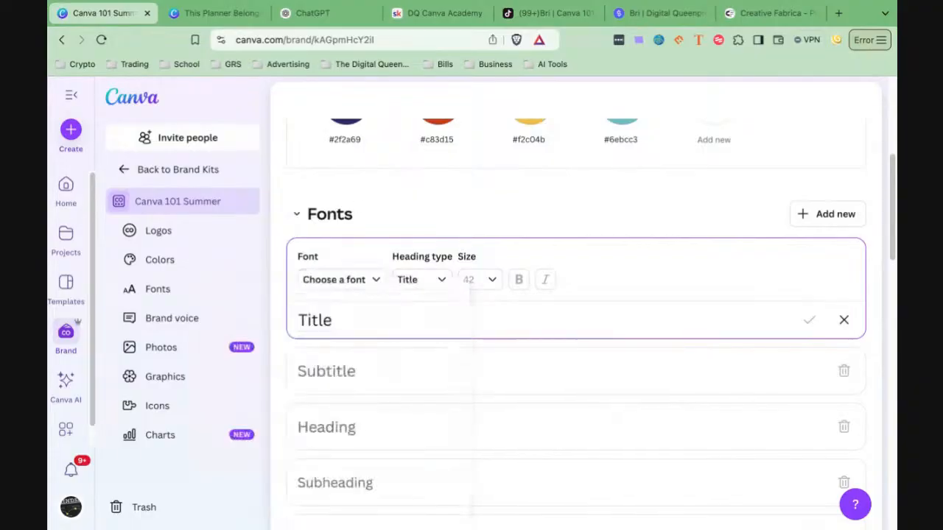
pyautogui.click(374, 282)
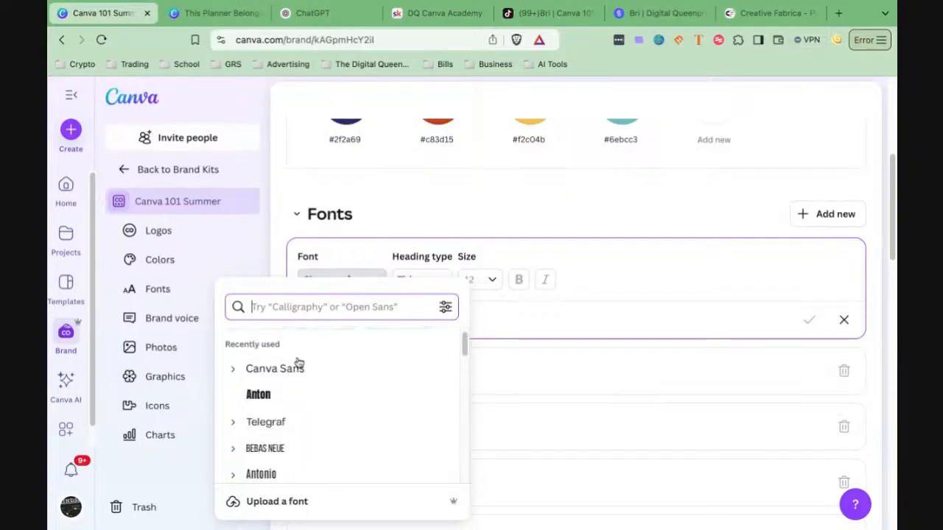
pyautogui.click(282, 378)
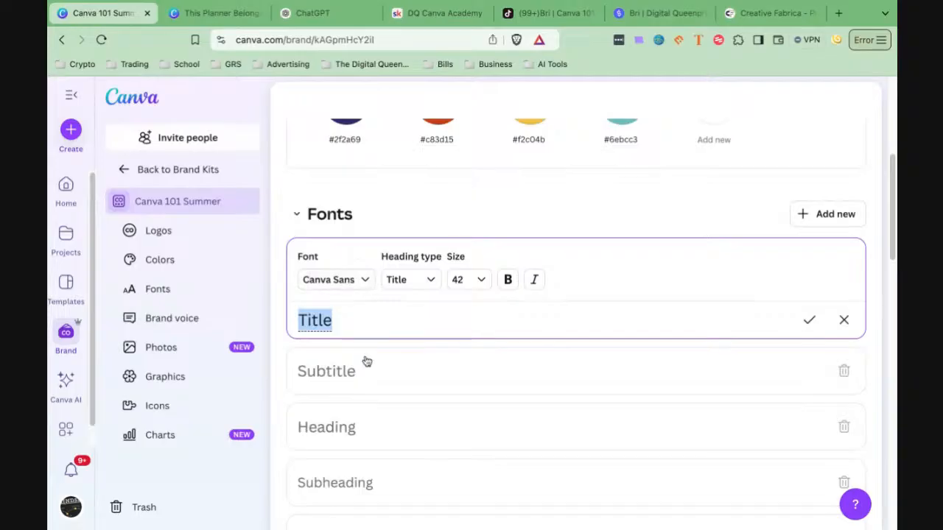
pyautogui.scroll(-5, 367, 361)
pyautogui.scroll(-1, 367, 361)
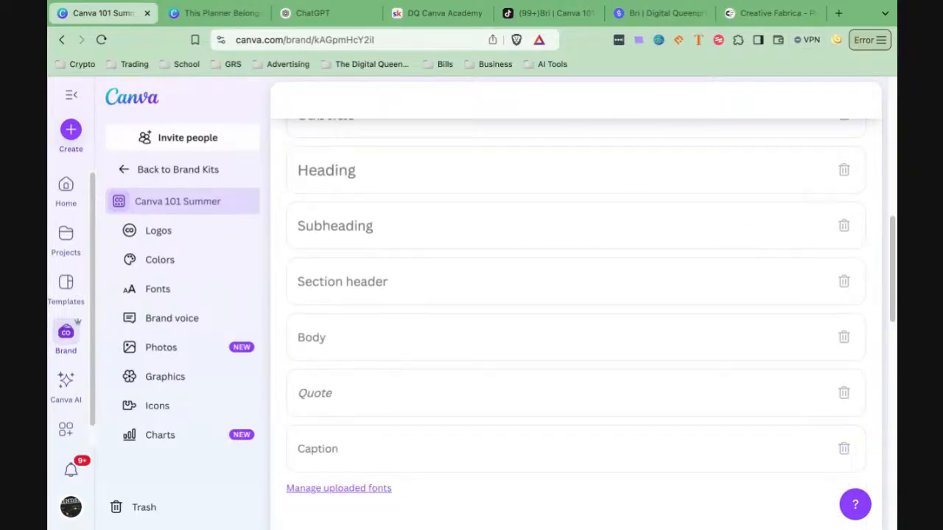
pyautogui.scroll(-2, 576, 309)
pyautogui.scroll(-2, 381, 358)
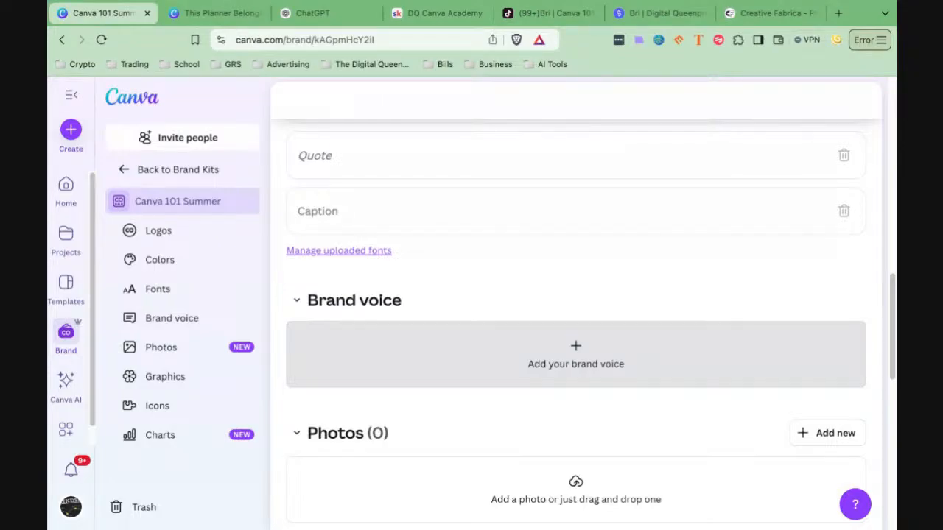
# Step: Switch to the "This Planner Belongs to" design and make a copy of it
pyautogui.click(210, 14)
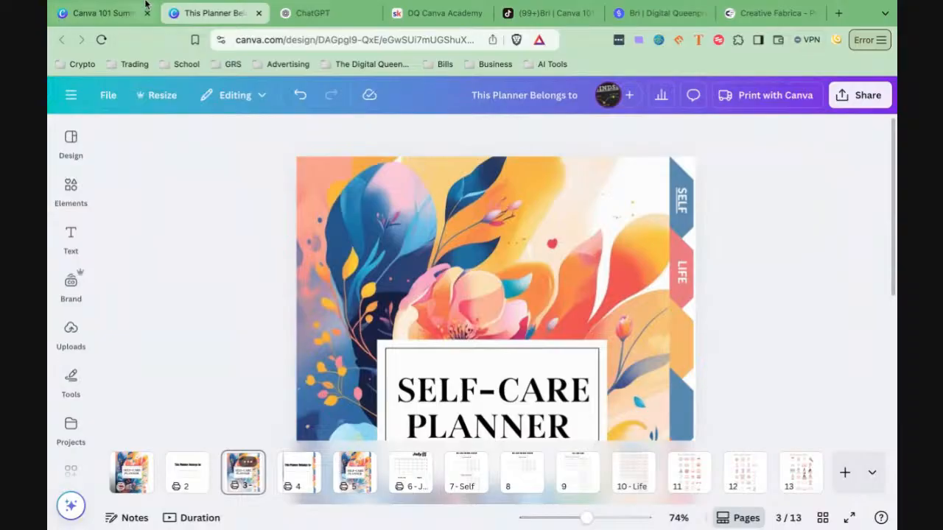
pyautogui.click(107, 97)
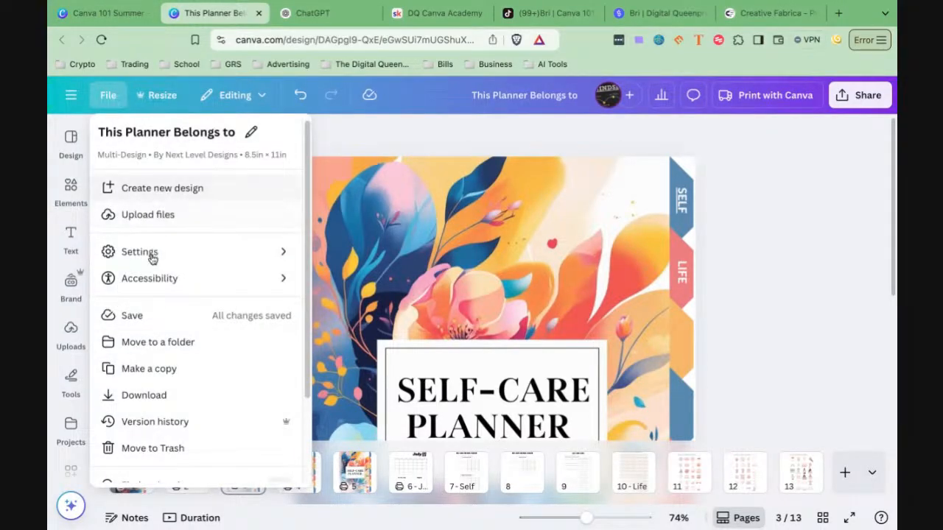
pyautogui.click(160, 369)
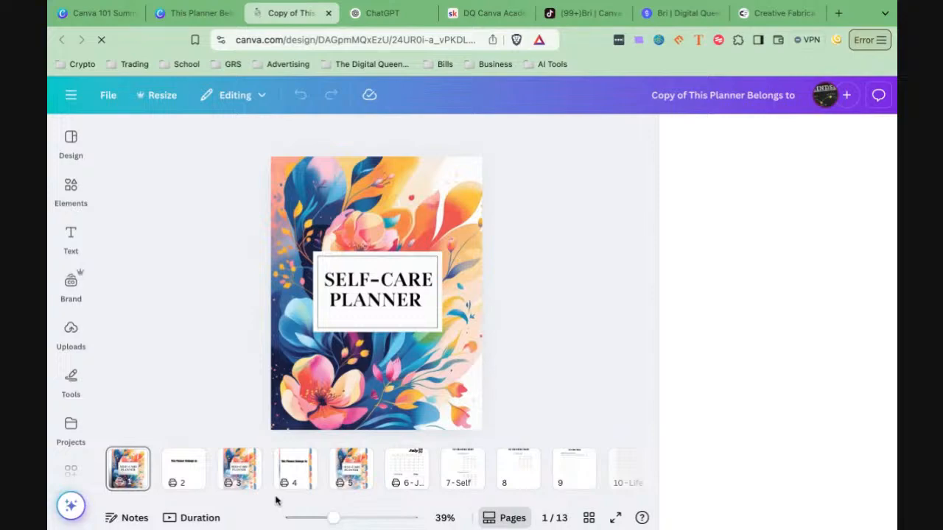
# Step: On the copy's cover page, look through the Digital Queenpreneur Brand Kit's logos, color palettes, fonts, brand voice and photos
pyautogui.scroll(-3, 551, 273)
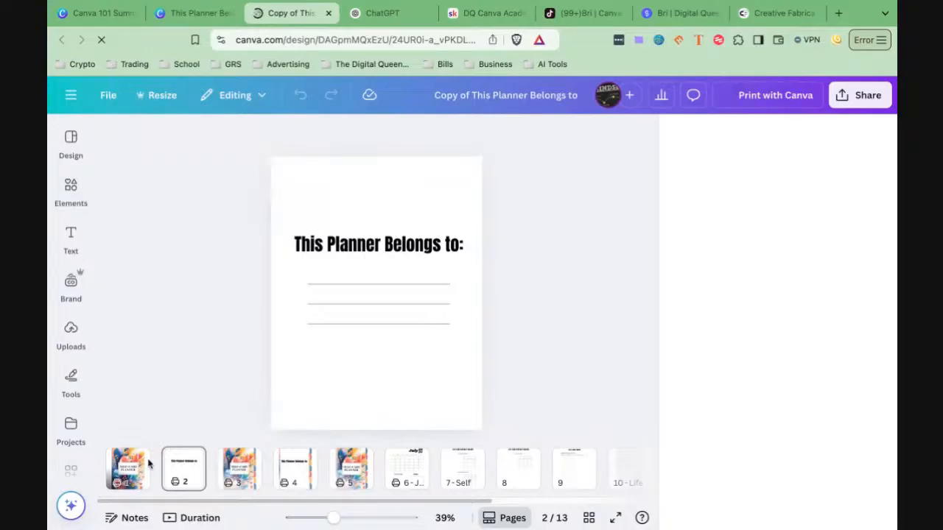
pyautogui.click(120, 474)
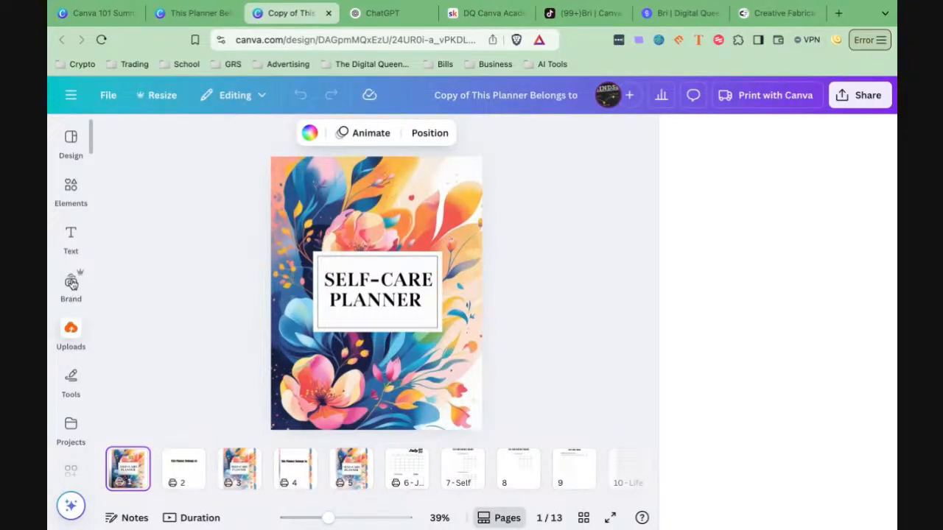
pyautogui.click(72, 284)
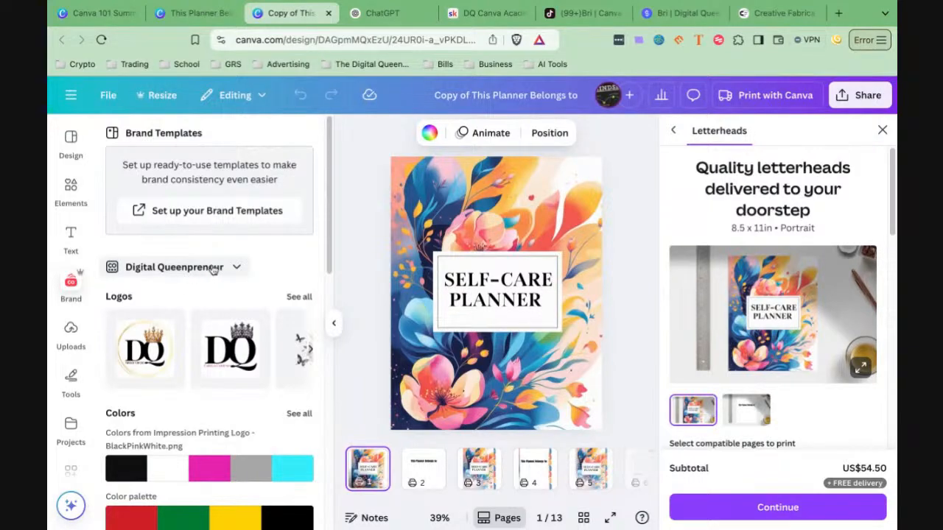
pyautogui.scroll(-1, 272, 288)
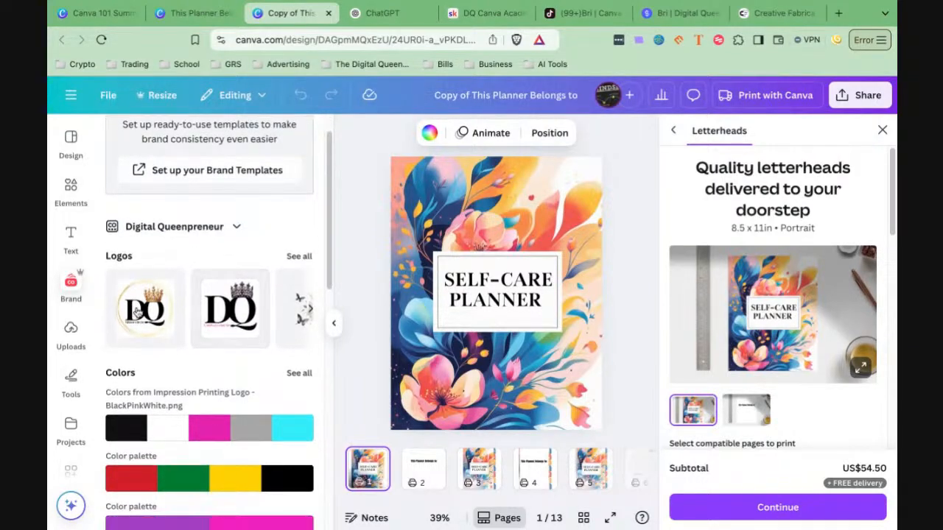
pyautogui.scroll(-1, 160, 341)
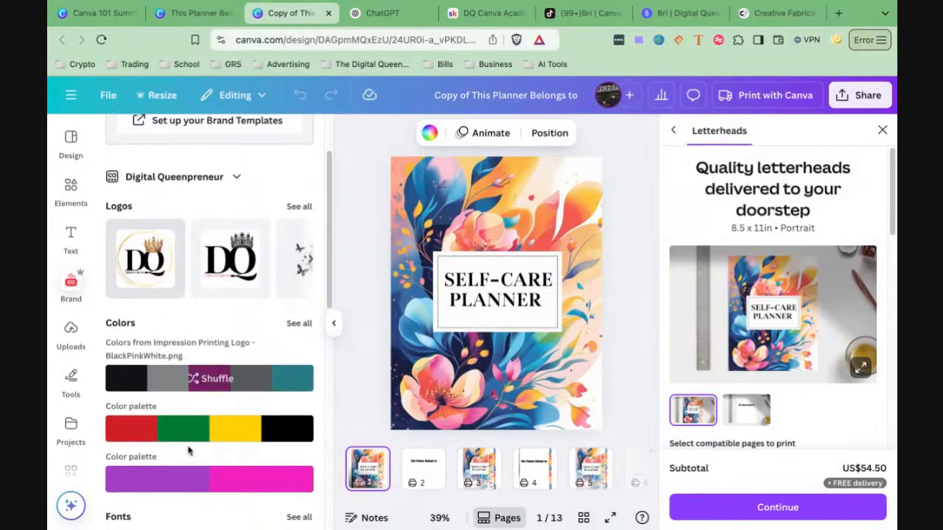
pyautogui.scroll(-2, 201, 431)
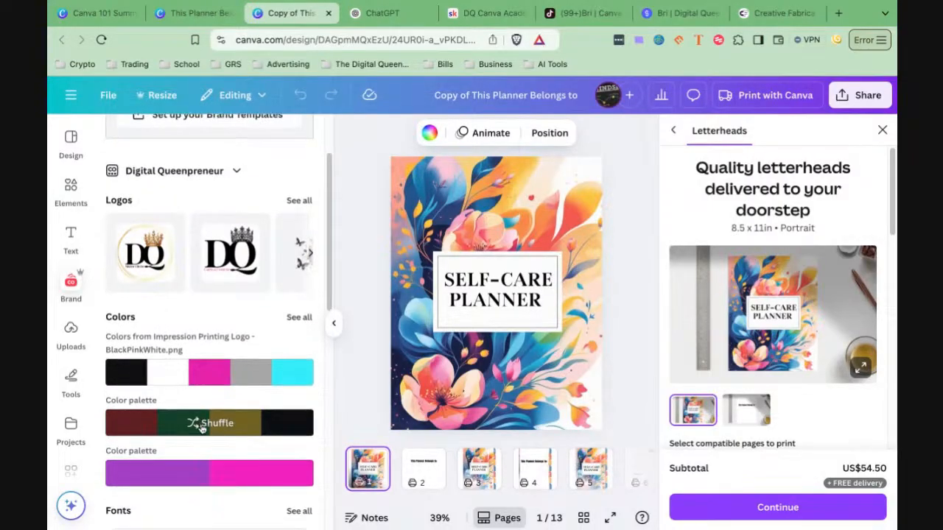
pyautogui.scroll(-5, 202, 429)
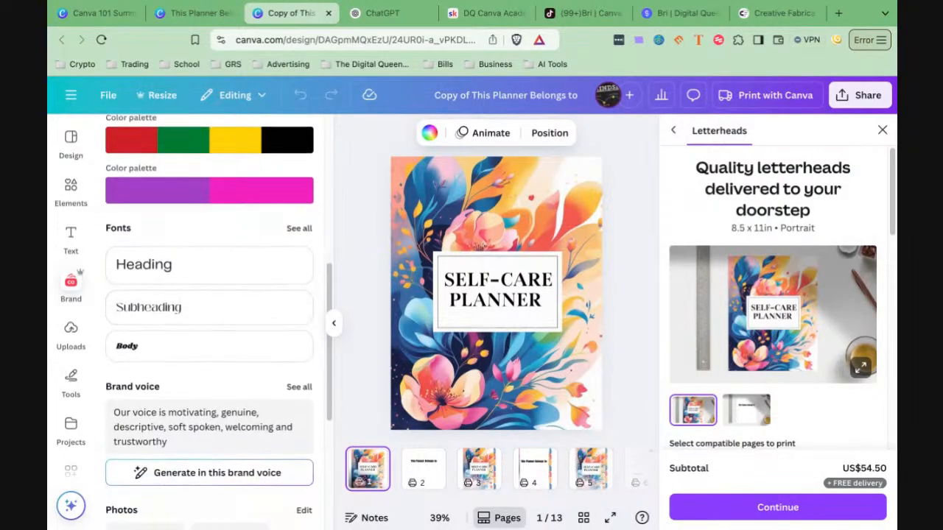
pyautogui.scroll(-4, 209, 321)
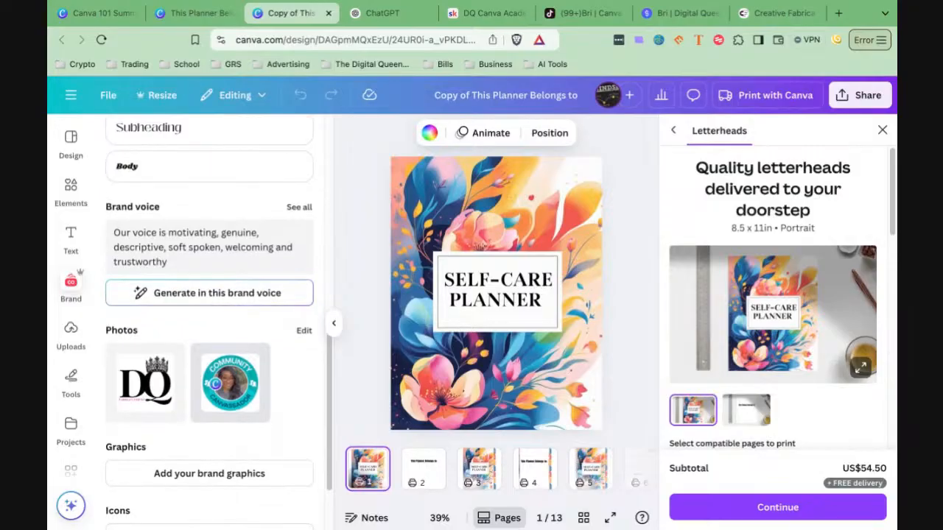
pyautogui.scroll(-1, 209, 322)
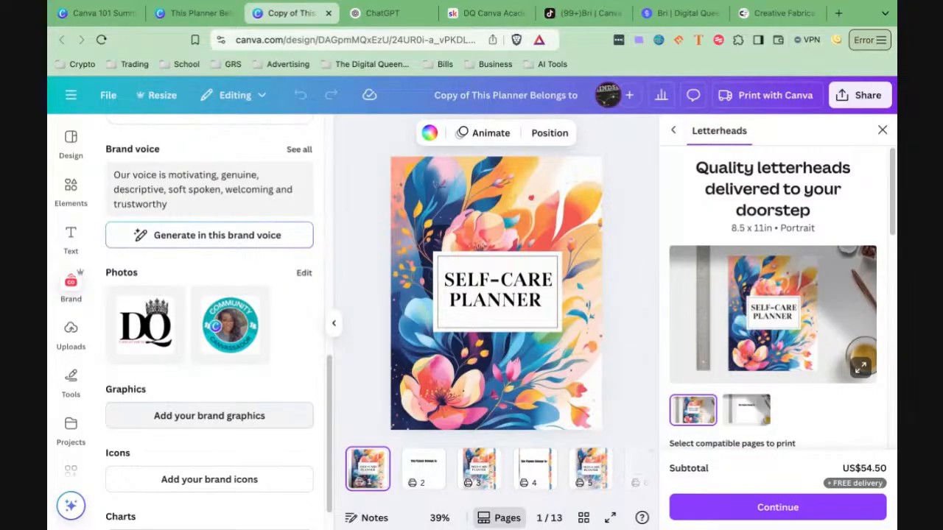
pyautogui.scroll(8, 210, 324)
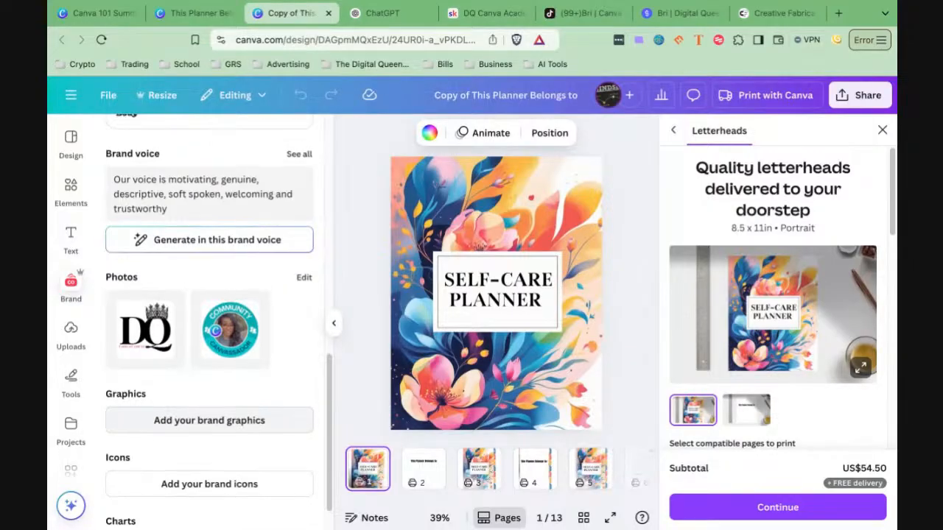
pyautogui.scroll(2, 245, 327)
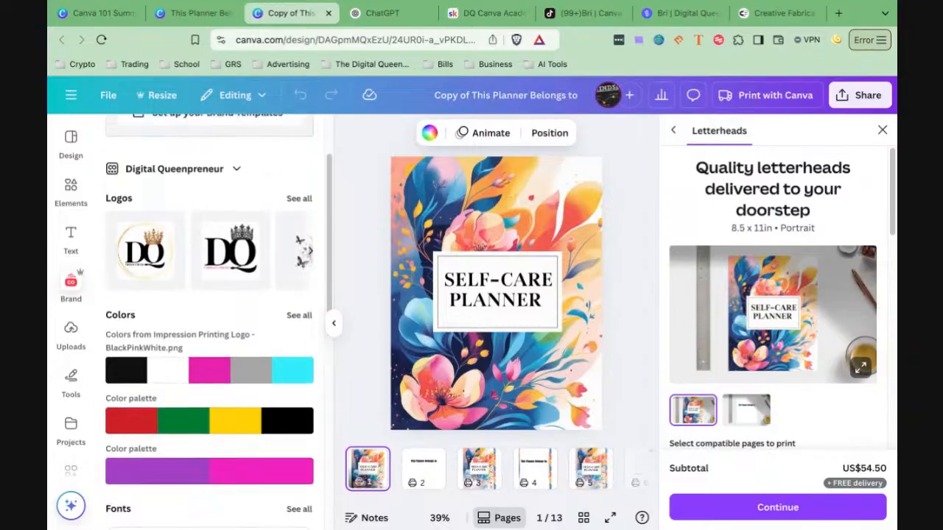
pyautogui.scroll(1, 246, 327)
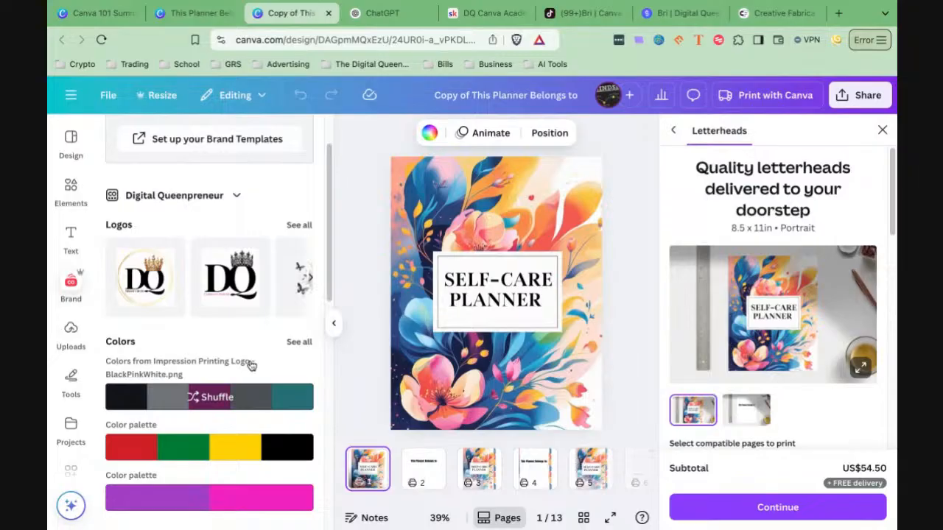
# Step: Shuffle the "Colors from Impression Printing Logo - BlackPinkWhite.png" palette on the planner copy's cover and on page 2
pyautogui.click(219, 399)
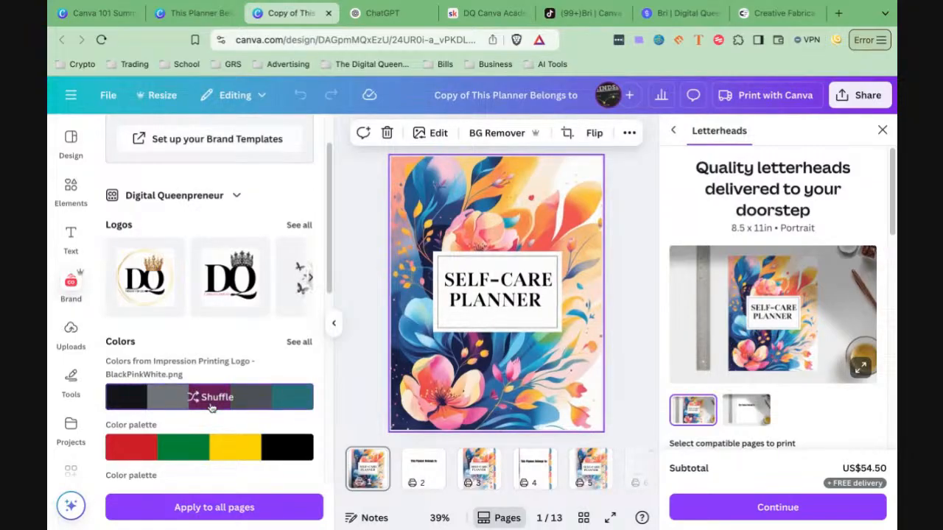
pyautogui.click(426, 472)
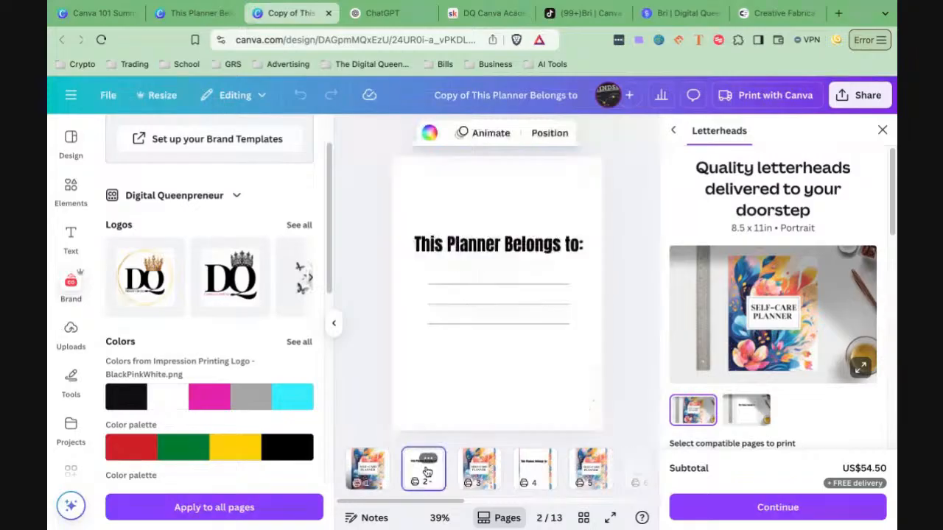
pyautogui.click(210, 398)
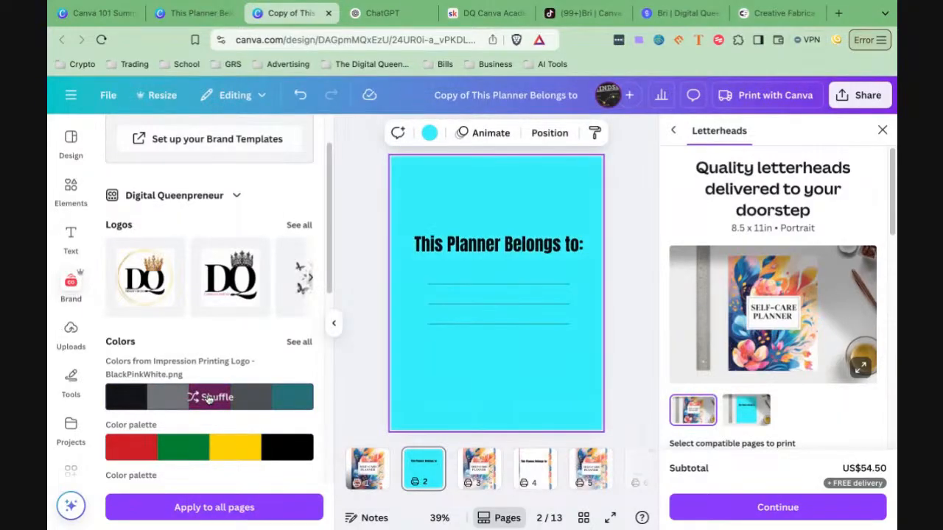
# Step: Shuffle the "Colors from Impression Printing Logo - BlackPinkWhite.png" palette on page 2 until the background is black with a white title
pyautogui.click(210, 398)
pyautogui.click(210, 398)
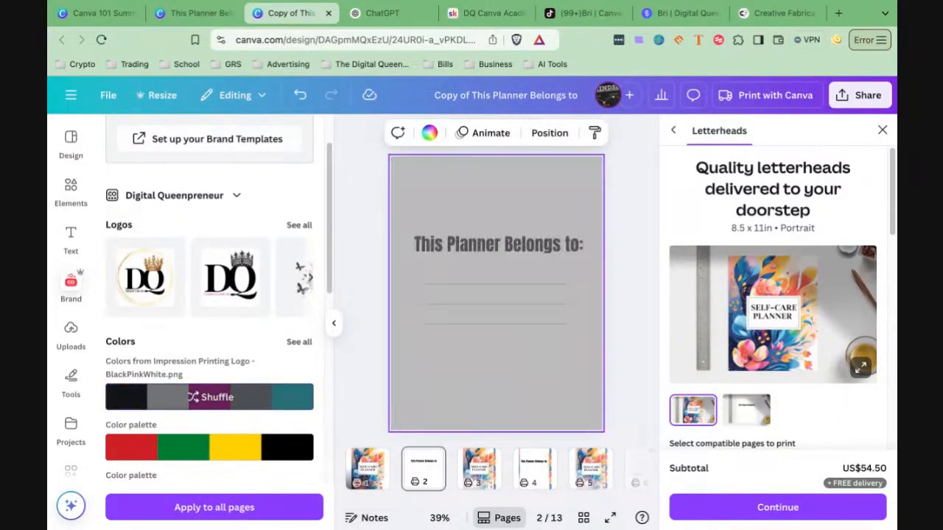
pyautogui.click(210, 399)
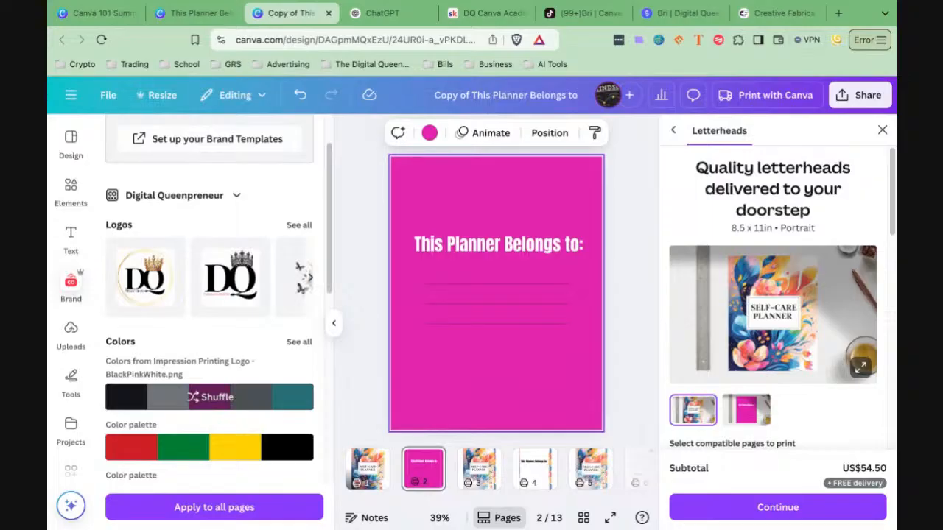
pyautogui.click(210, 399)
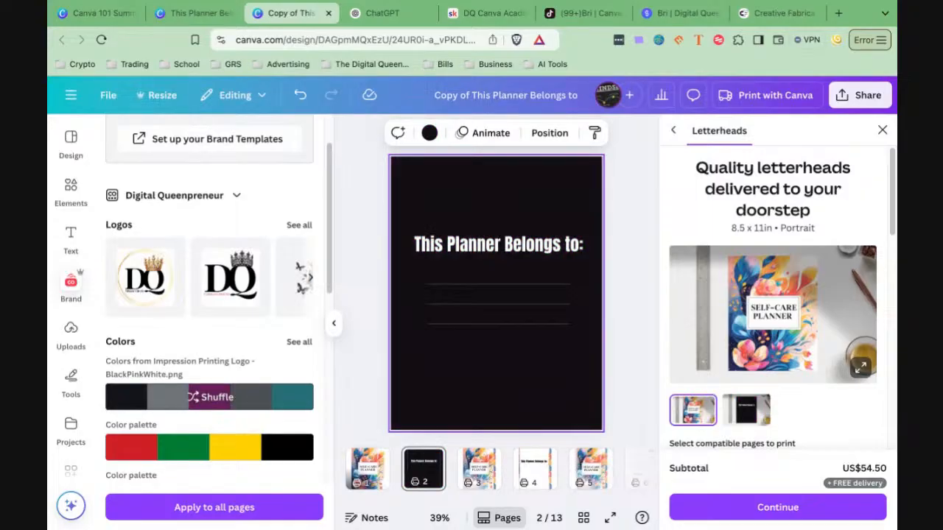
pyautogui.click(209, 398)
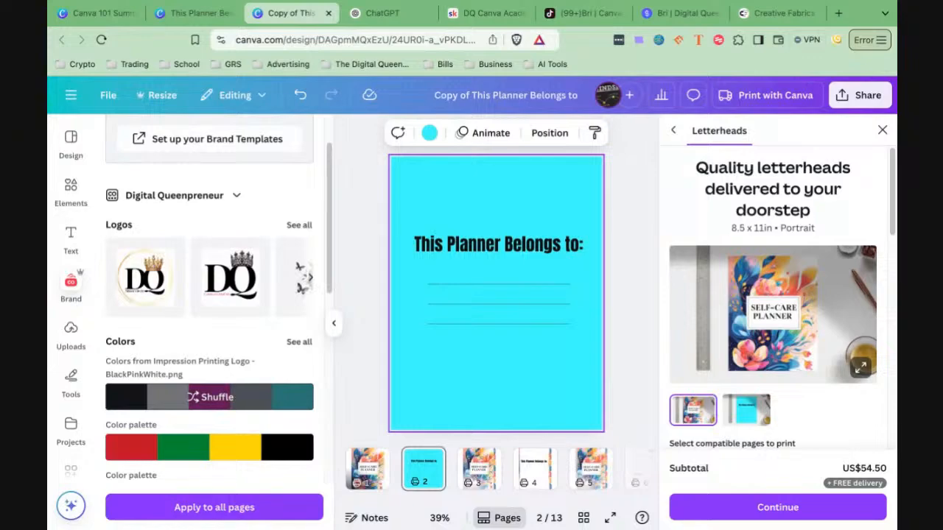
pyautogui.click(210, 398)
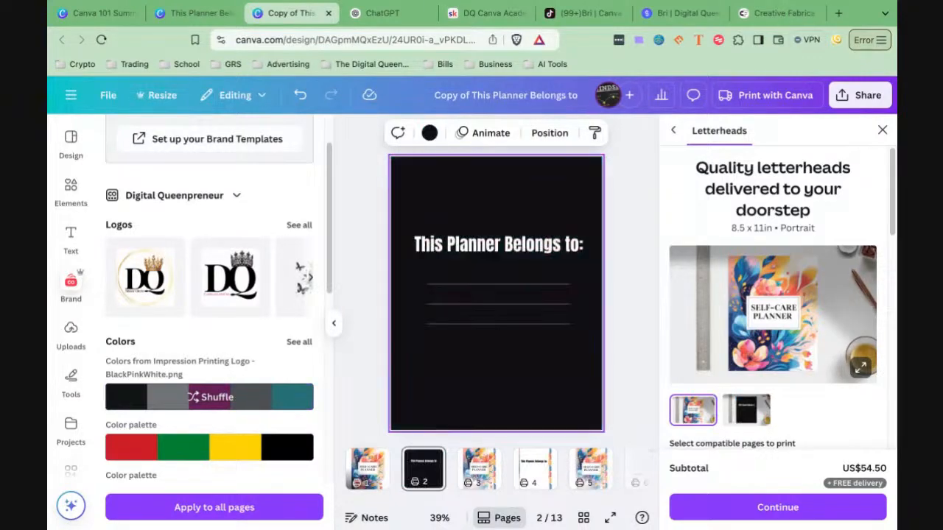
pyautogui.click(210, 398)
pyautogui.click(210, 398)
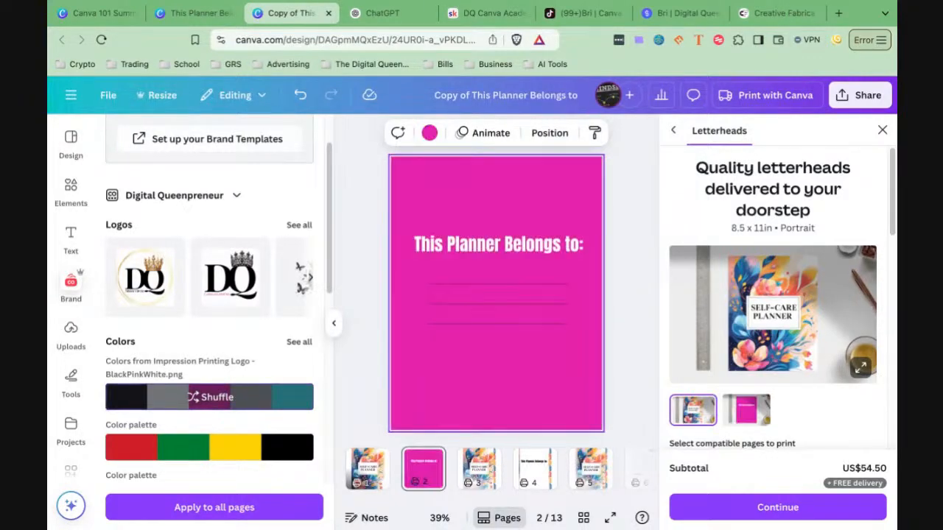
pyautogui.click(209, 398)
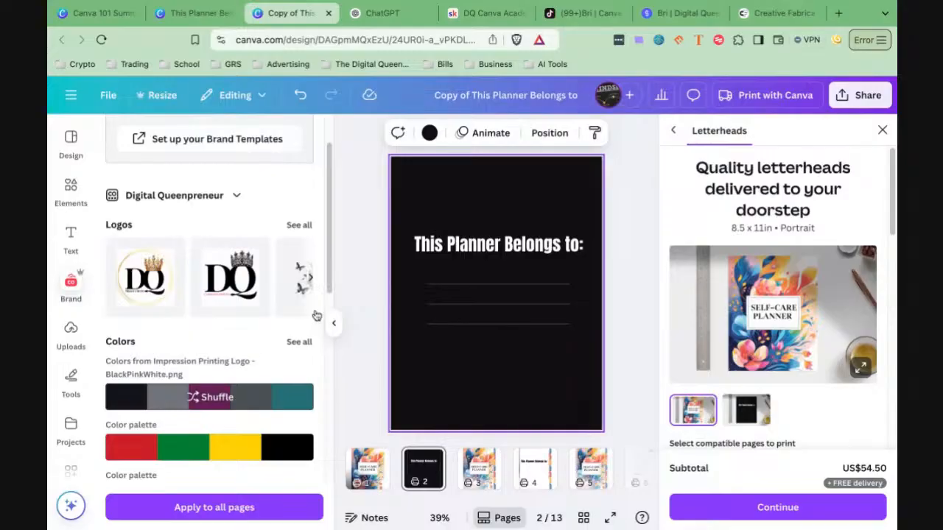
# Step: Open the page 2 background's color choices and look over the Digital Queenpreneur brand palettes
pyautogui.click(429, 134)
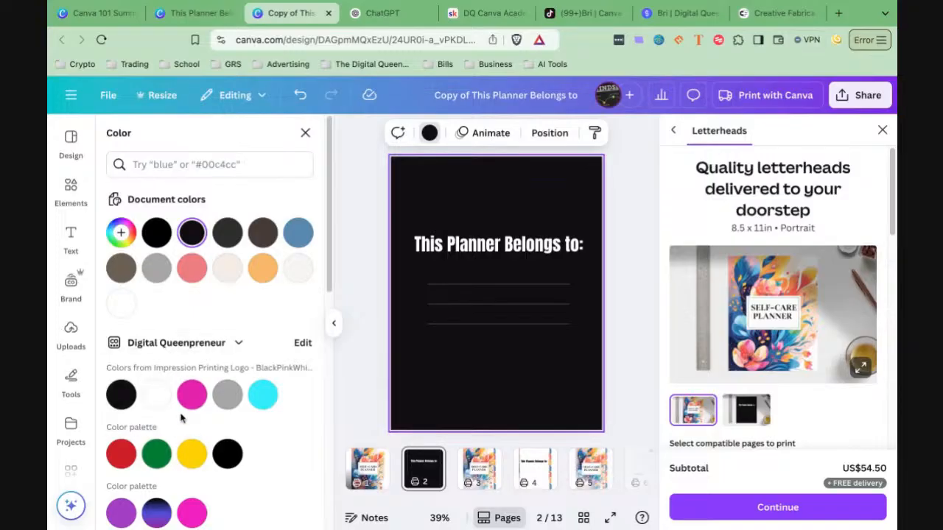
pyautogui.scroll(-3, 180, 419)
pyautogui.scroll(-1, 179, 418)
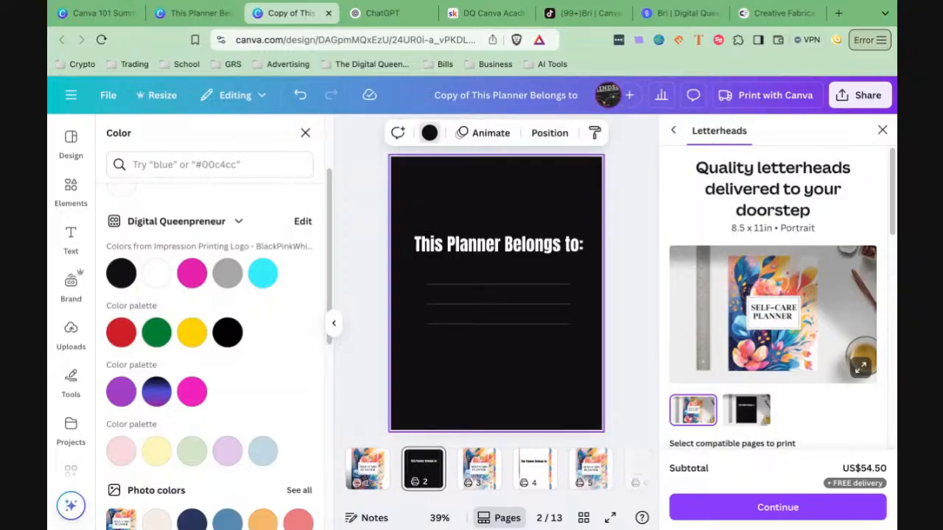
# Step: Look through the fonts offered for the "This Planner Belongs to:" title, including the Digital Queenpreneur fonts, then return to the brand assets and deselect the title
pyautogui.click(483, 249)
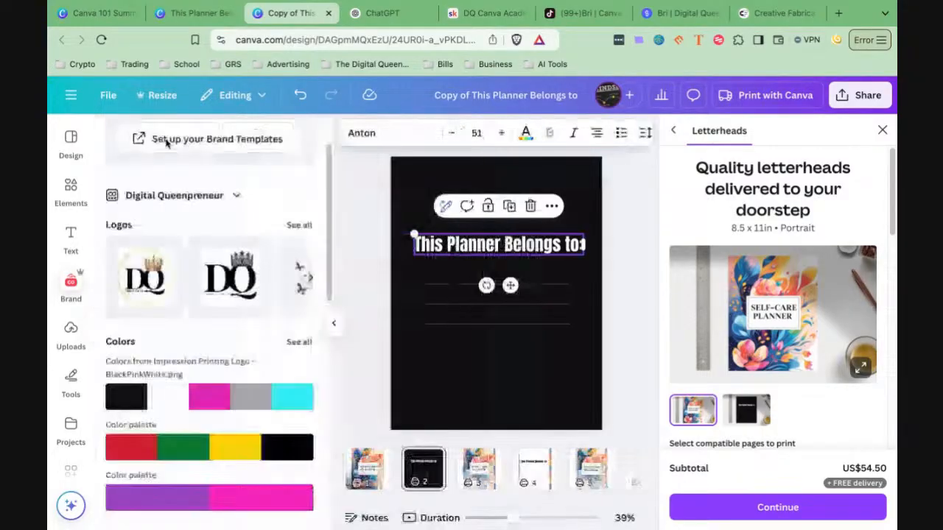
pyautogui.click(383, 135)
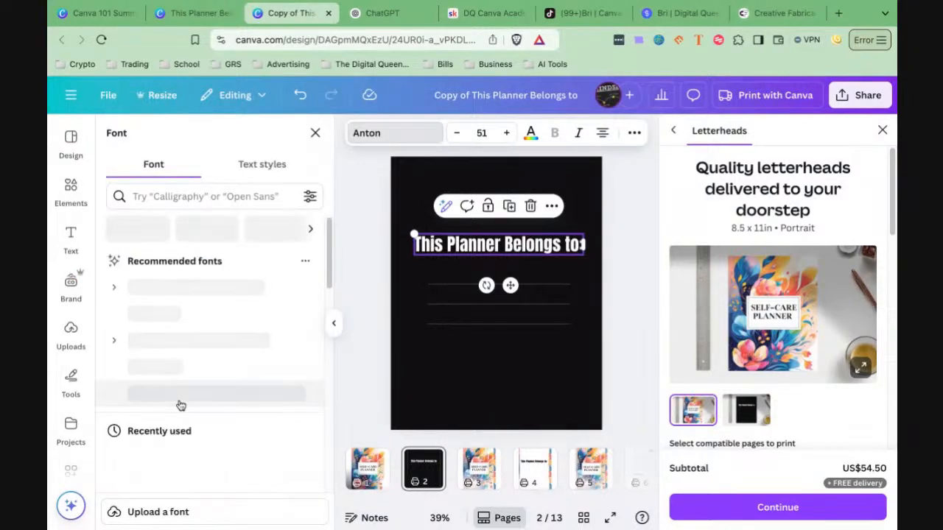
pyautogui.scroll(-2, 179, 405)
pyautogui.scroll(-5, 177, 400)
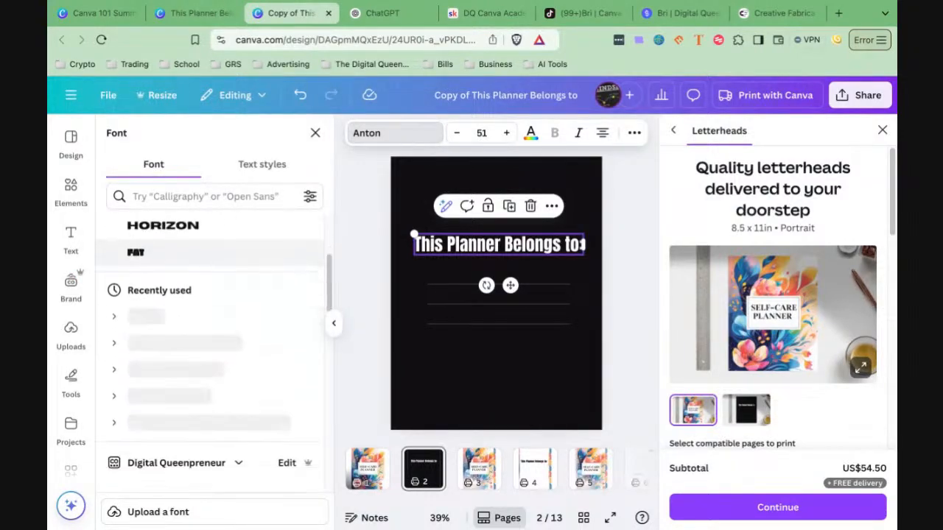
pyautogui.scroll(5, 181, 429)
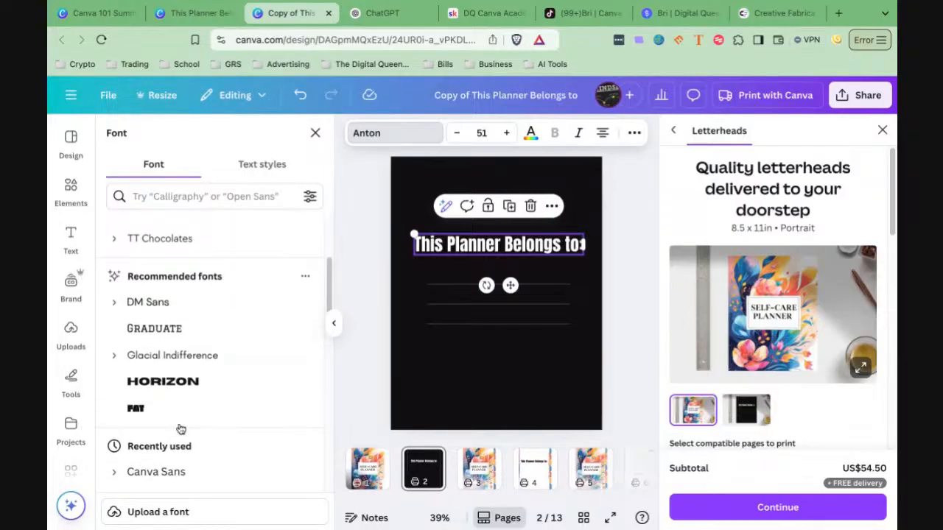
pyautogui.scroll(3, 181, 429)
pyautogui.scroll(-6, 180, 403)
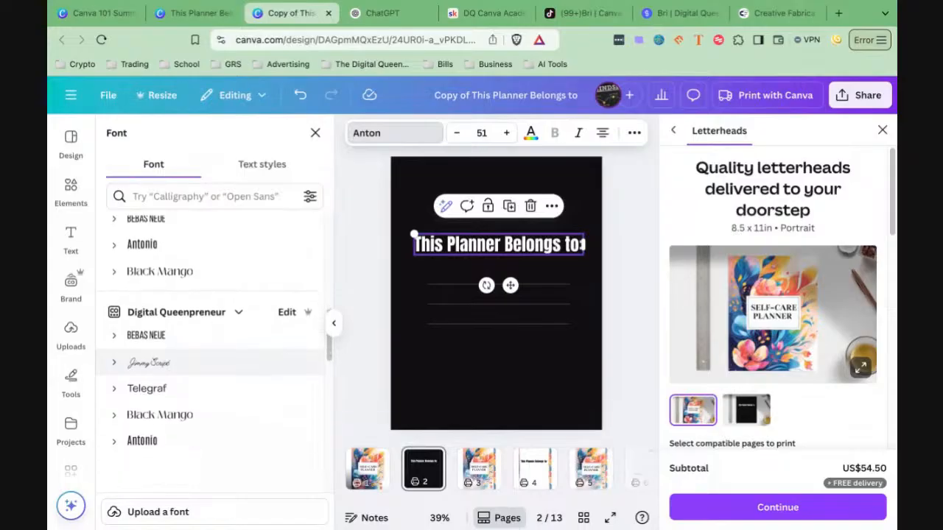
pyautogui.scroll(-3, 214, 404)
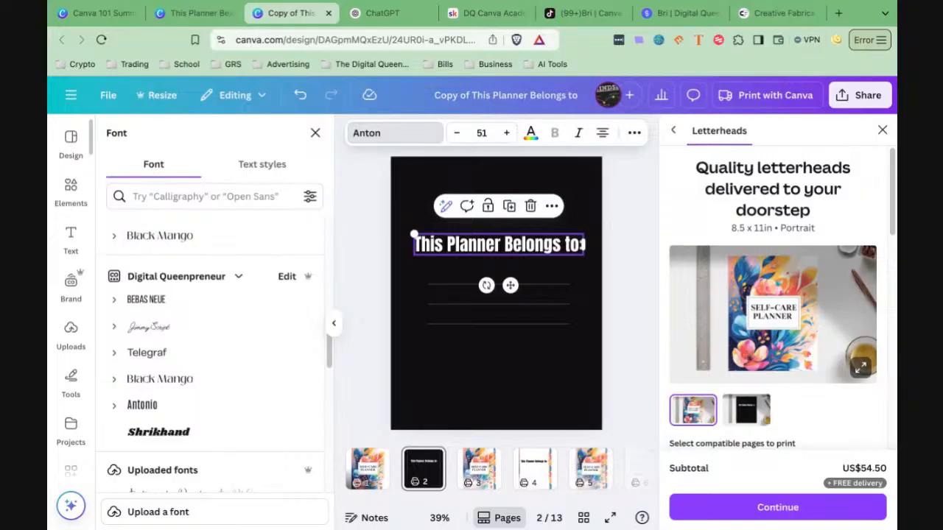
pyautogui.click(71, 284)
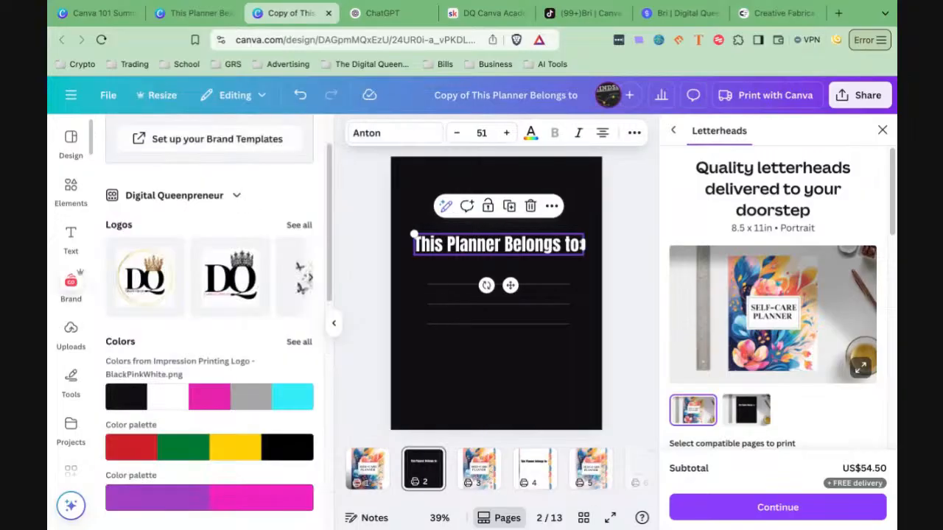
pyautogui.click(368, 342)
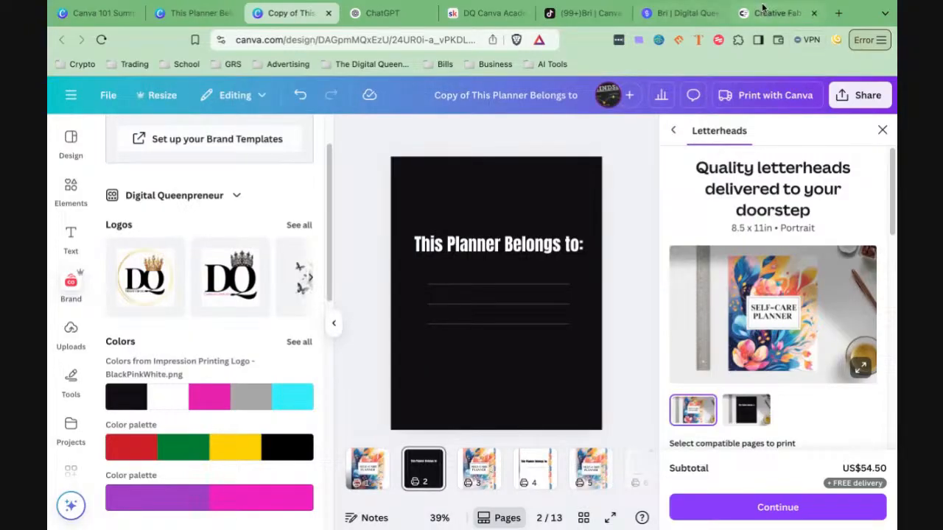
# Step: Open dafont.com in a new browser tab and look through its font categories, recently added fonts and their license notes
pyautogui.click(838, 16)
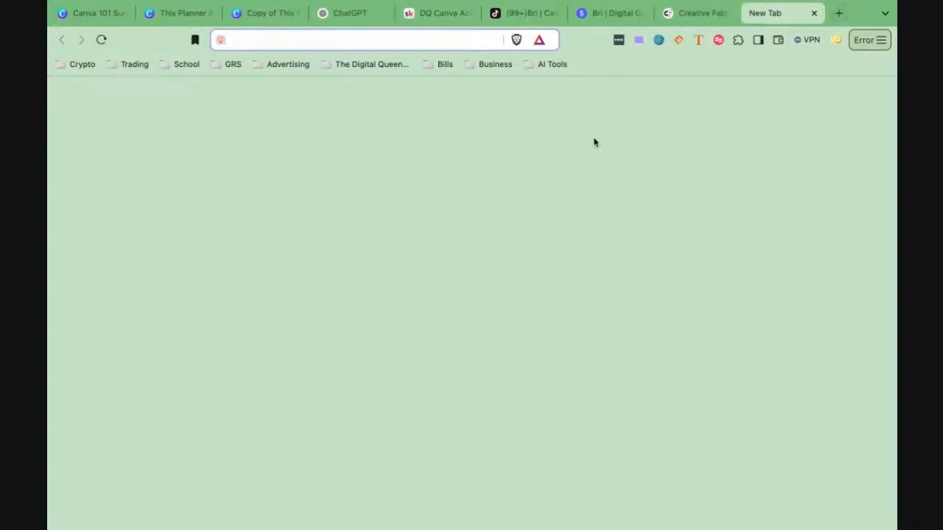
pyautogui.write('dafont')
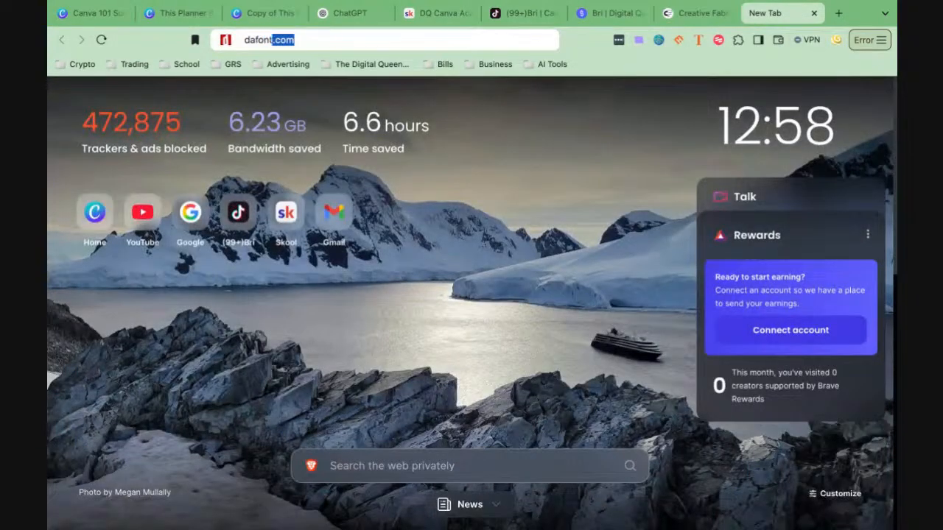
pyautogui.press('Return')
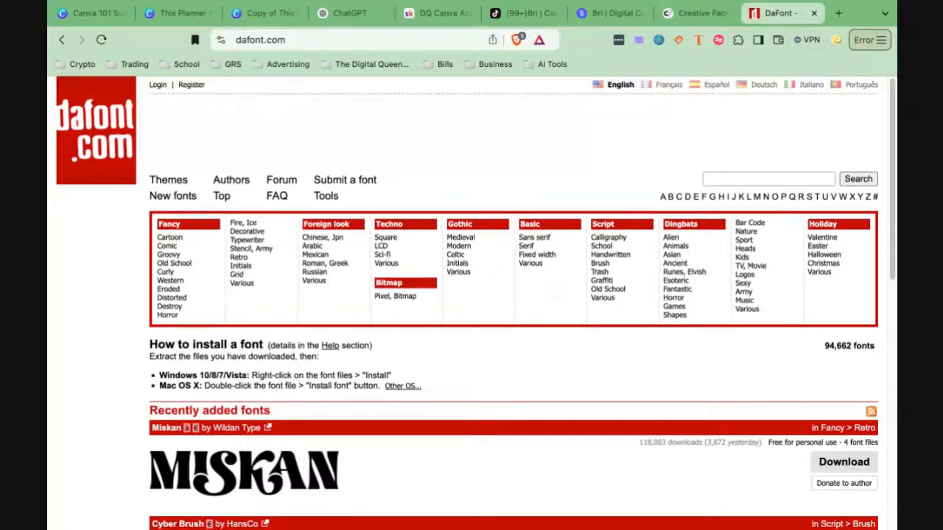
pyautogui.scroll(-5, 472, 302)
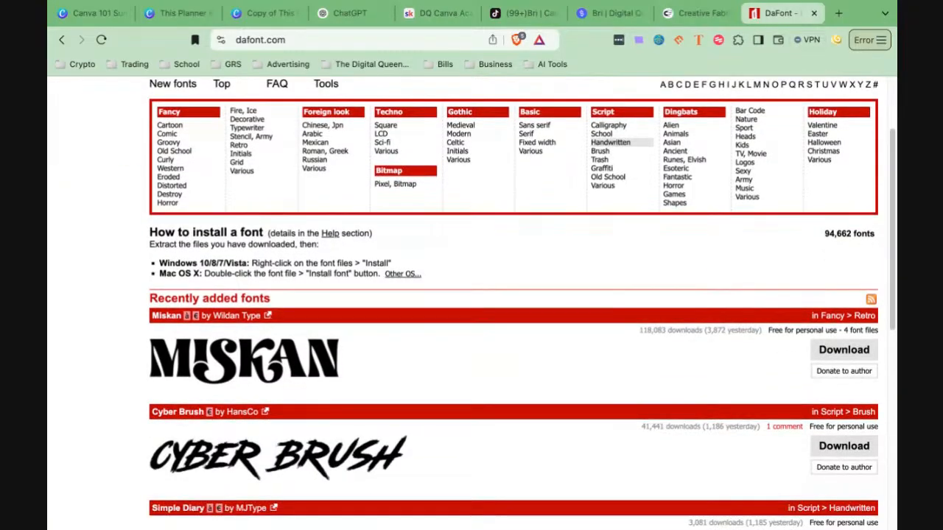
pyautogui.scroll(-5, 851, 377)
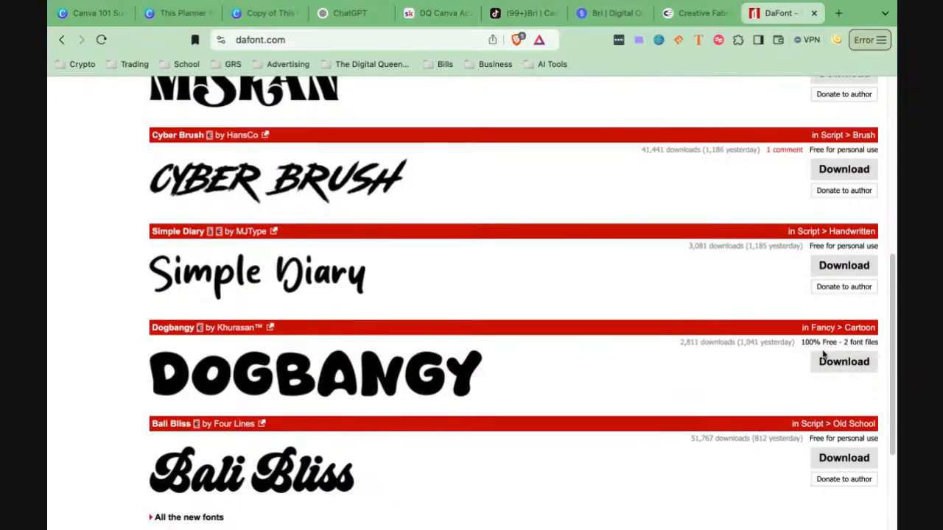
pyautogui.scroll(-4, 825, 374)
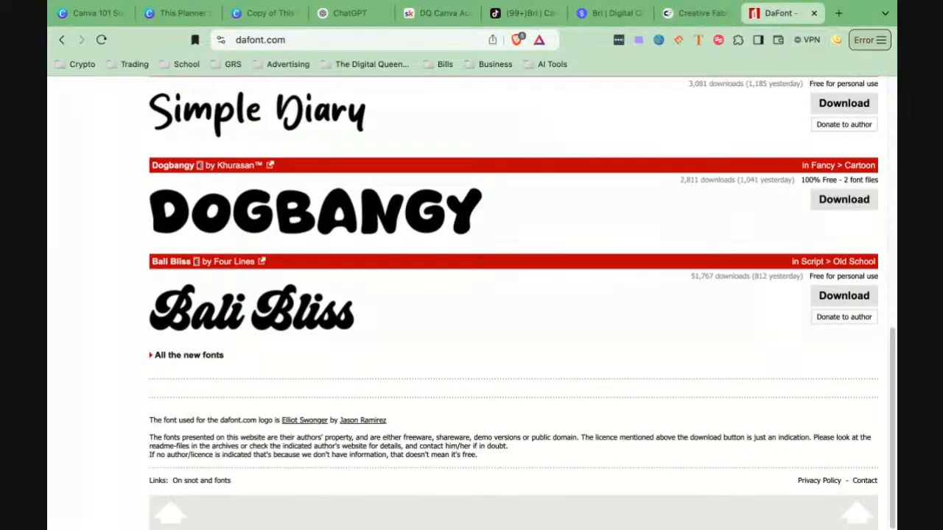
pyautogui.scroll(6, 515, 305)
pyautogui.scroll(7, 507, 305)
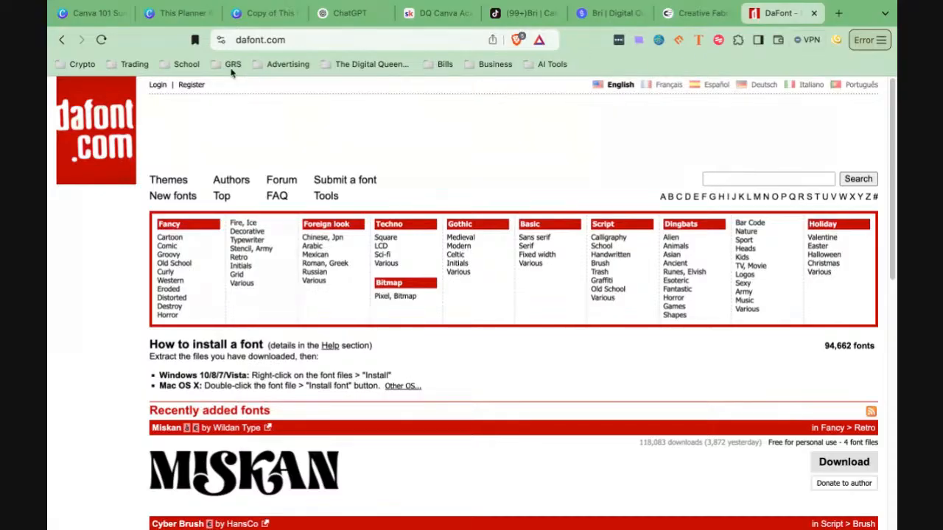
# Step: Return to the "Canva 101 Summer" Brand Kit and review its sections from logos and colors down to charts
pyautogui.click(174, 15)
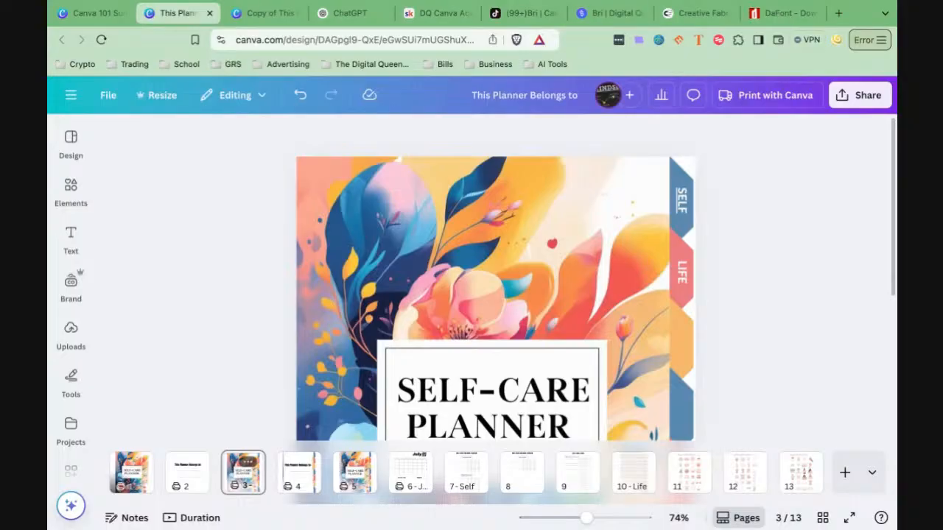
pyautogui.click(86, 22)
pyautogui.scroll(-5, 663, 387)
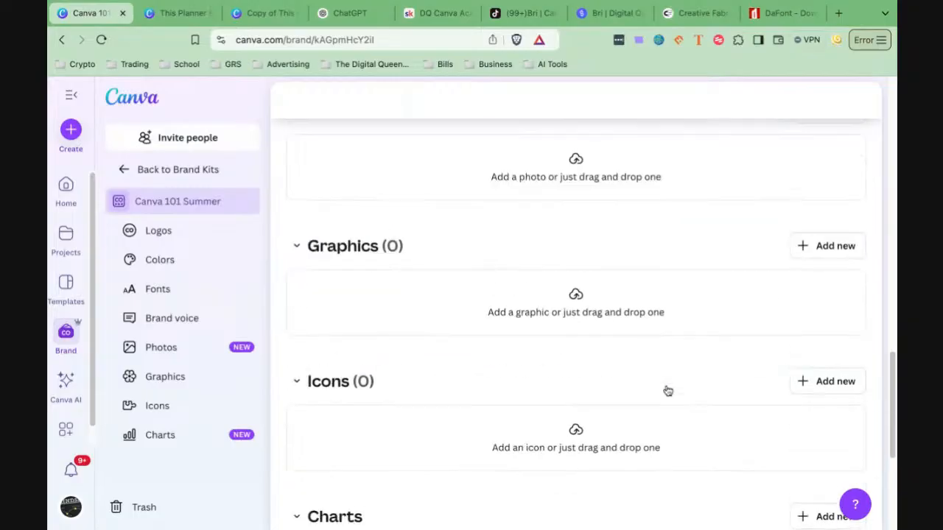
pyautogui.scroll(-4, 668, 391)
pyautogui.scroll(14, 667, 390)
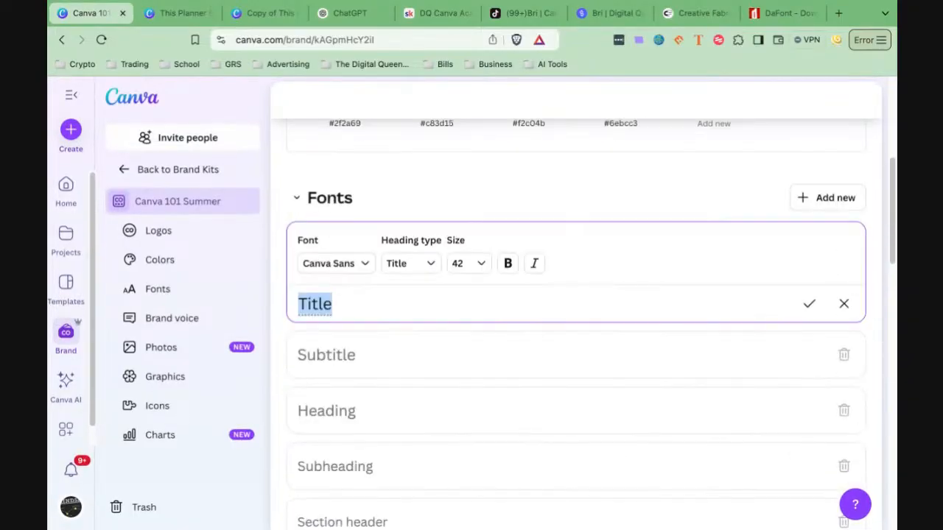
pyautogui.scroll(5, 749, 243)
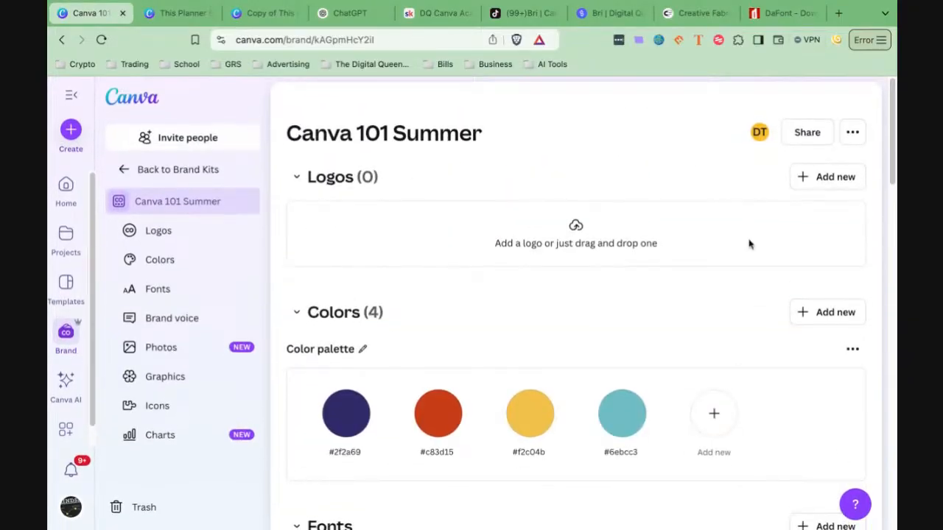
# Step: Go back to the overview of all Brand Kits and look through the existing kits
pyautogui.click(122, 174)
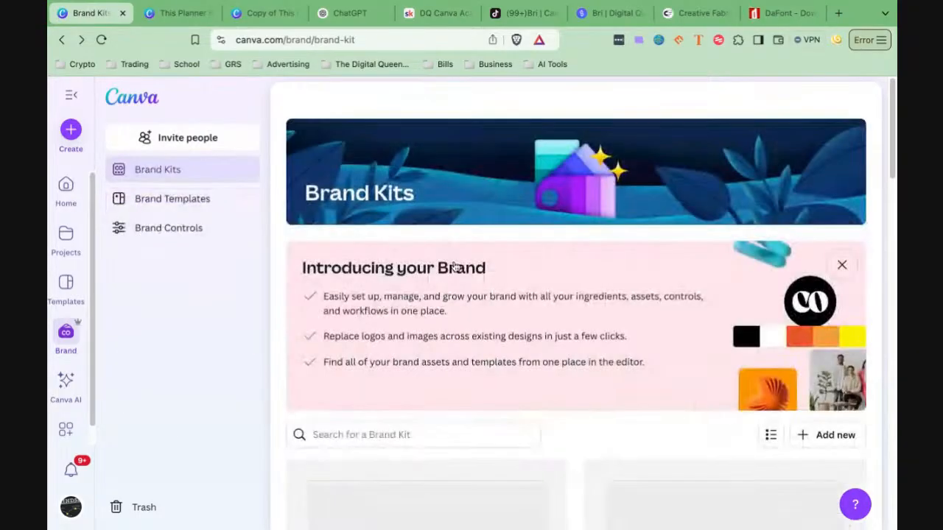
pyautogui.scroll(-4, 564, 309)
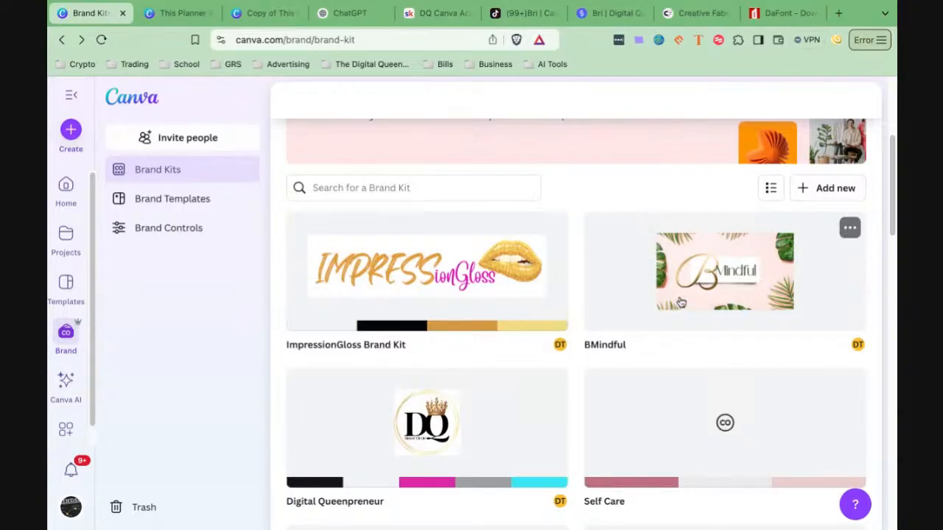
pyautogui.scroll(-3, 682, 302)
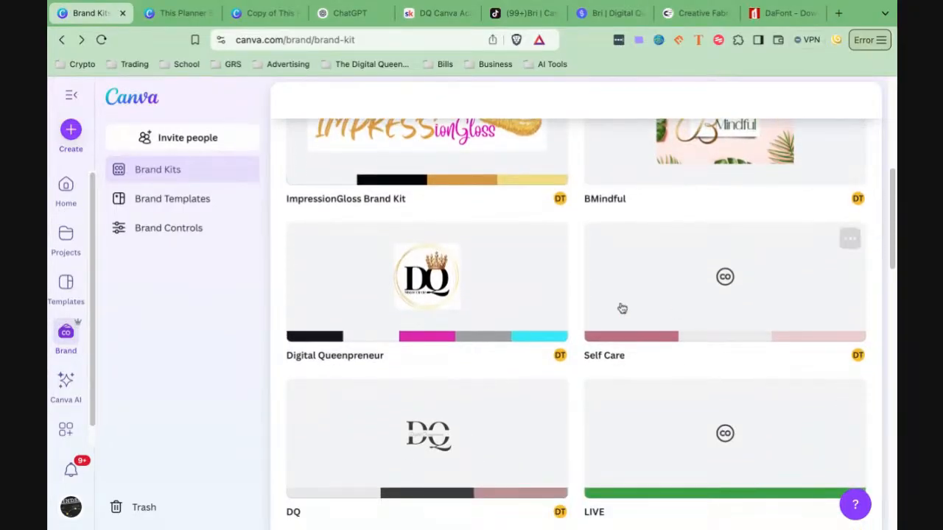
pyautogui.scroll(-2, 621, 404)
pyautogui.scroll(10, 621, 404)
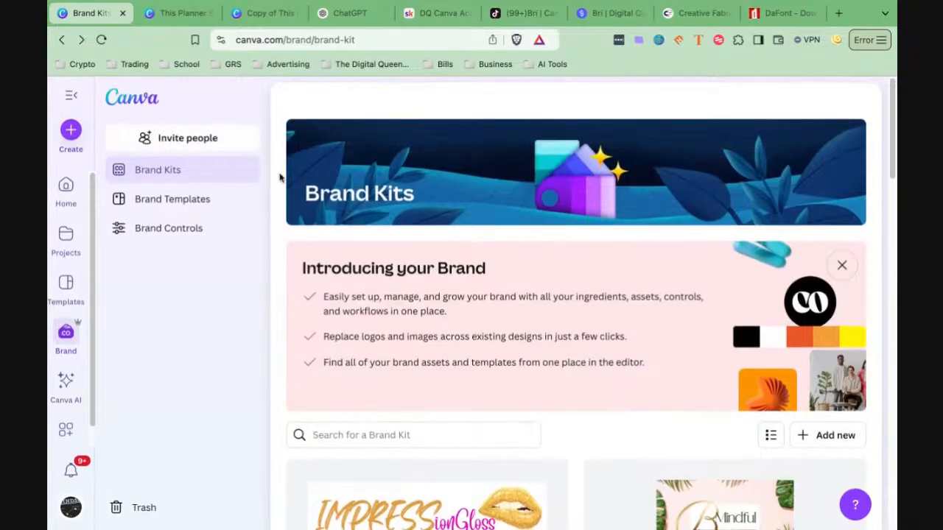
# Step: Switch to the planner copy, view the Brand Kits available for selection, and close the chooser without picking another
pyautogui.click(270, 16)
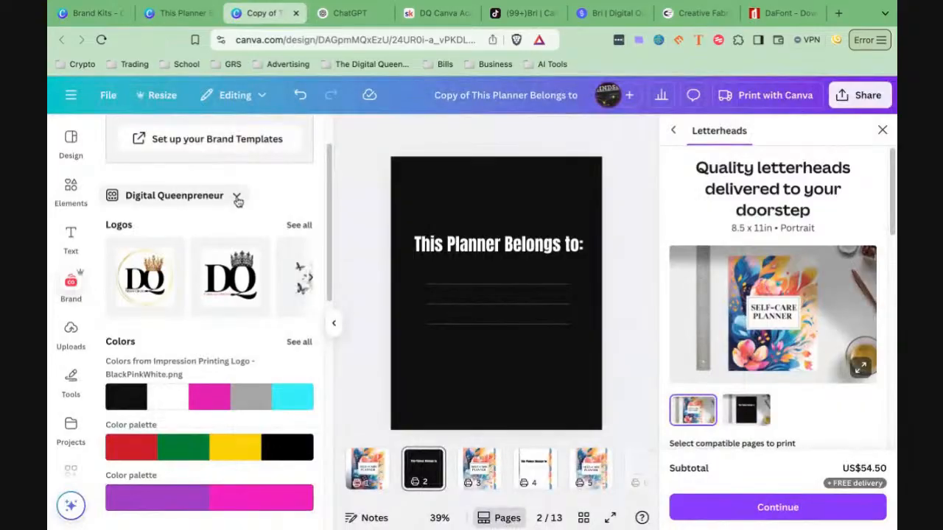
pyautogui.click(236, 198)
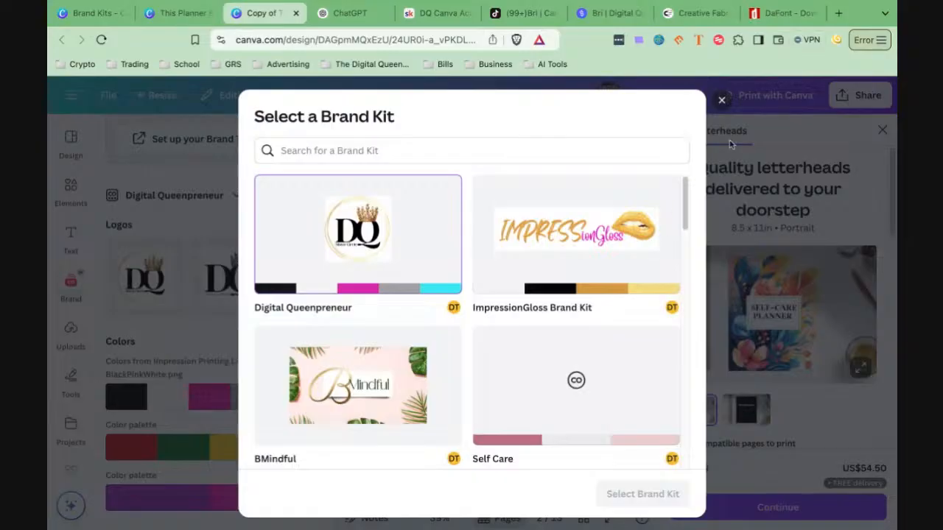
pyautogui.click(721, 103)
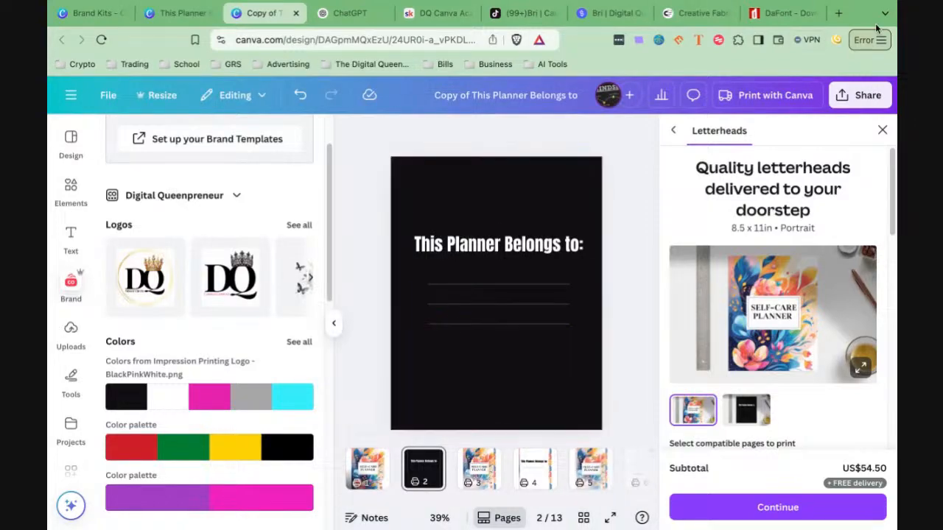
# Step: Close the letterheads print offer in the planner copy and return to the Brand Kits page
pyautogui.click(882, 132)
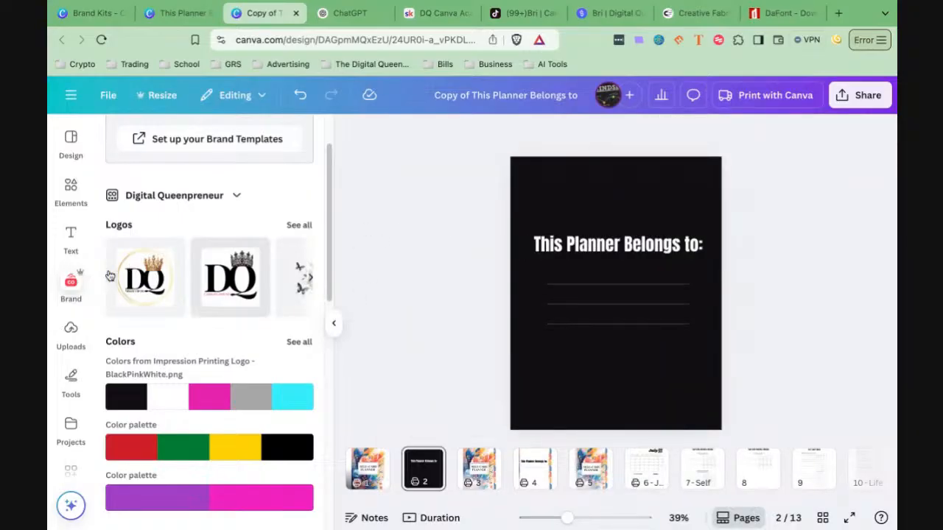
pyautogui.click(87, 13)
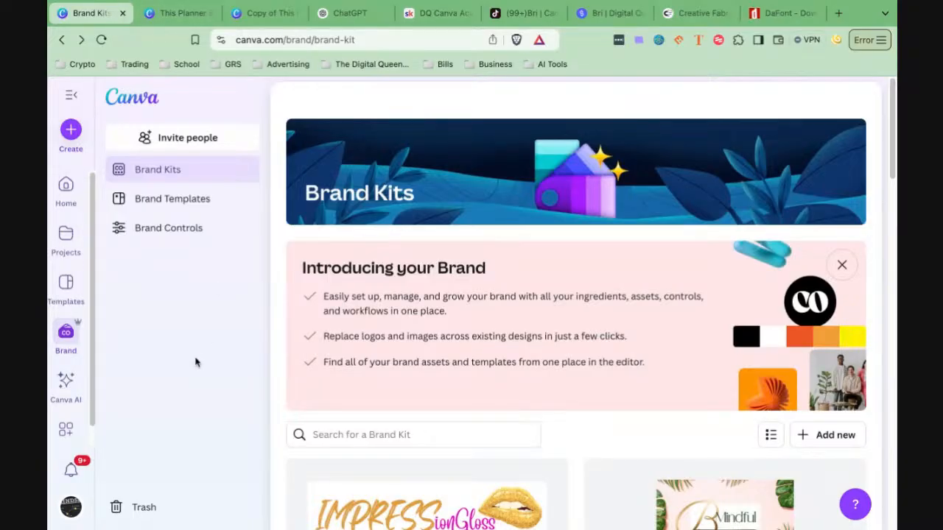
# Step: Open the app directory and look through its categories, trending apps, new releases and the AI, audio and communication sections
pyautogui.scroll(-2, 195, 361)
pyautogui.scroll(2, 106, 372)
pyautogui.scroll(-1, 68, 337)
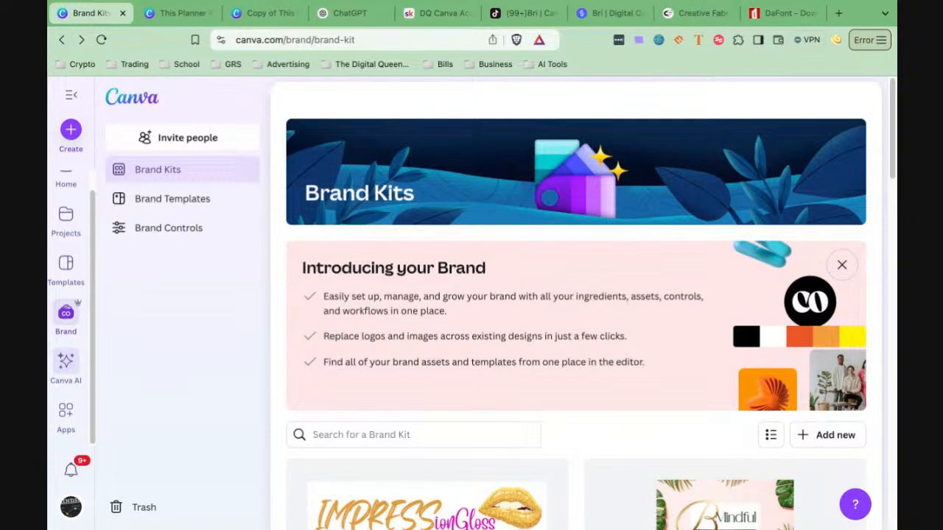
pyautogui.click(68, 416)
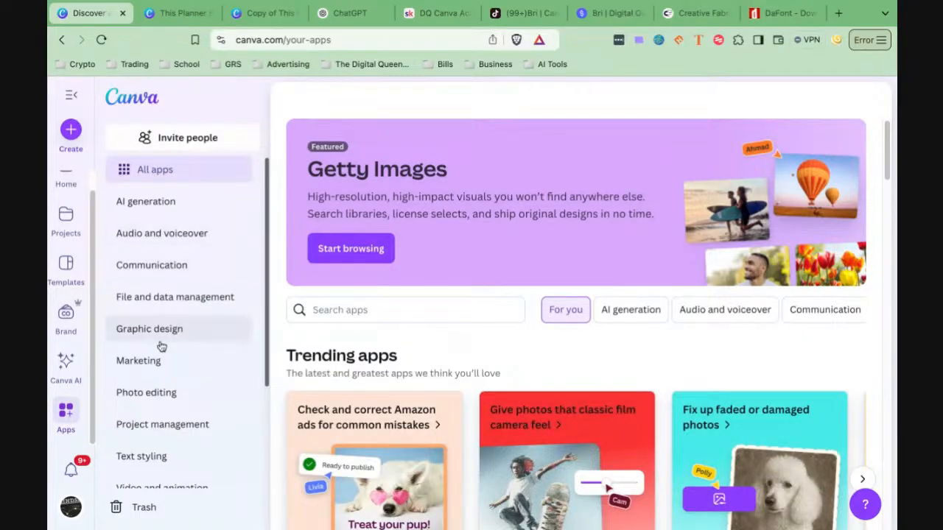
pyautogui.scroll(-4, 162, 347)
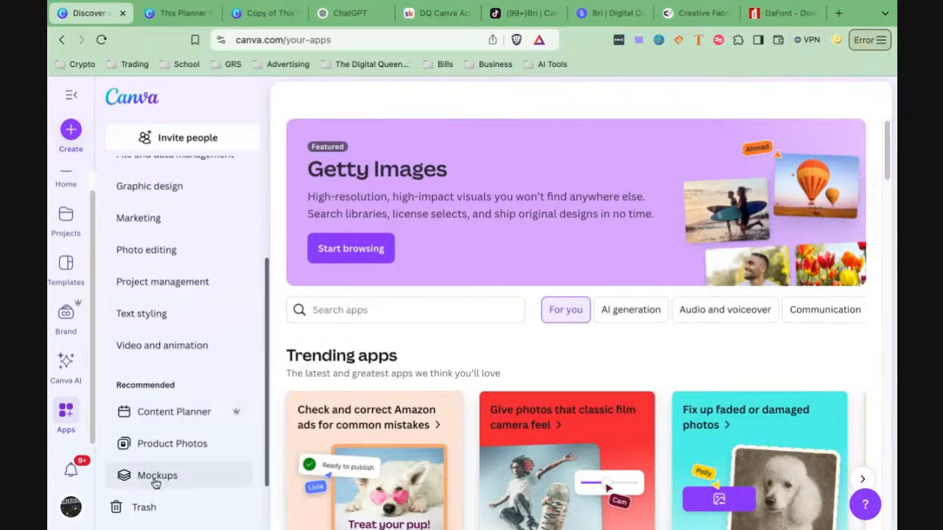
pyautogui.scroll(-2, 439, 374)
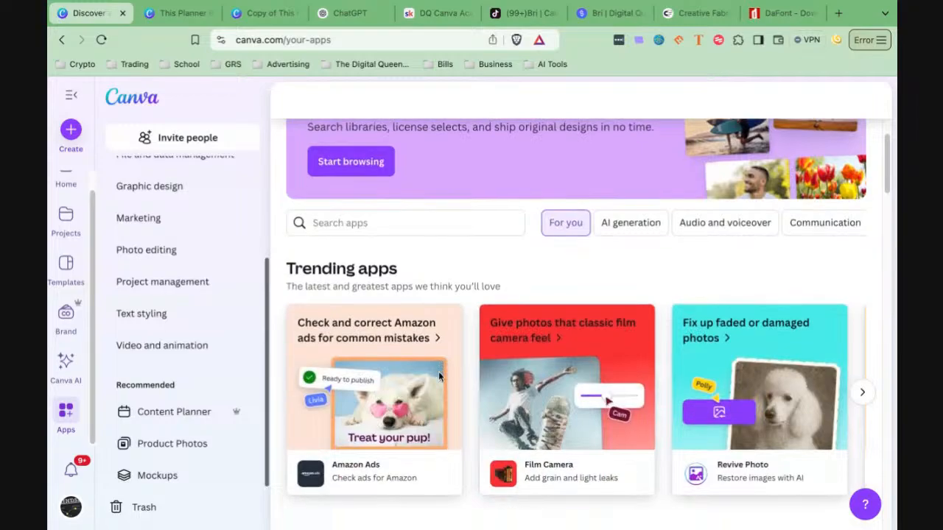
pyautogui.scroll(-8, 438, 372)
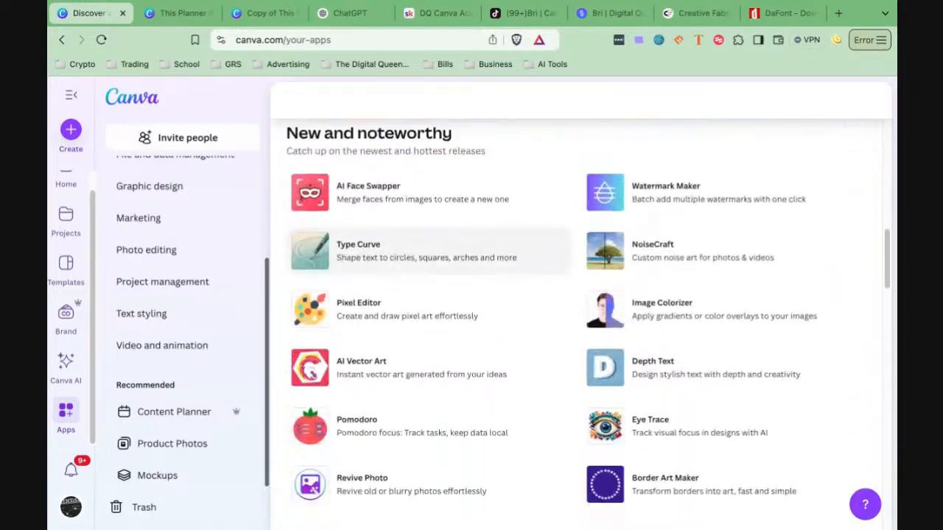
pyautogui.scroll(-6, 428, 295)
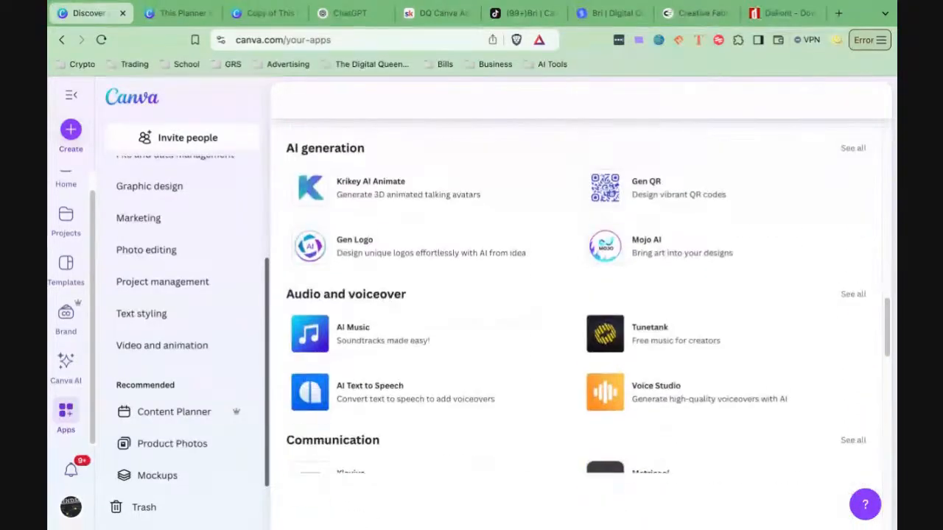
pyautogui.scroll(-2, 582, 294)
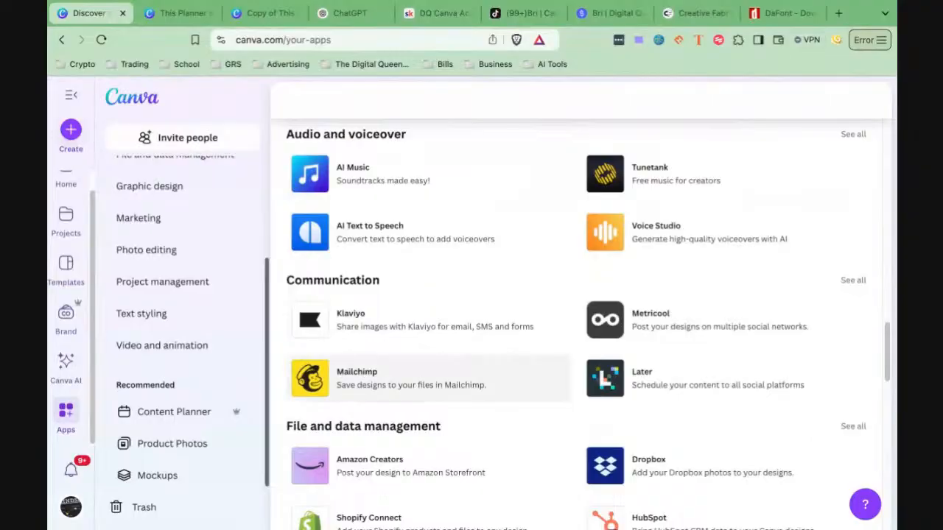
pyautogui.scroll(15, 608, 488)
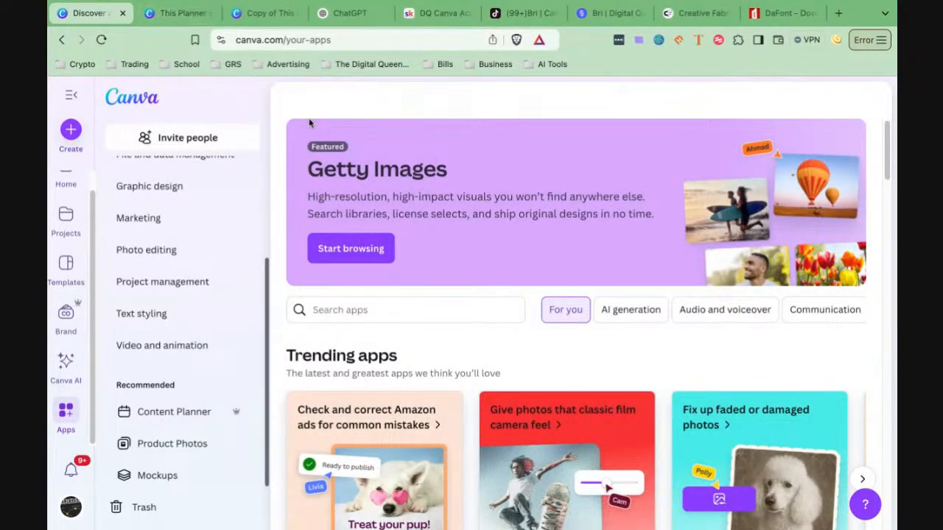
pyautogui.scroll(1, 62, 202)
# Step: Go to the home page, start creating an image with Canva AI, and look through the previously generated images
pyautogui.click(64, 203)
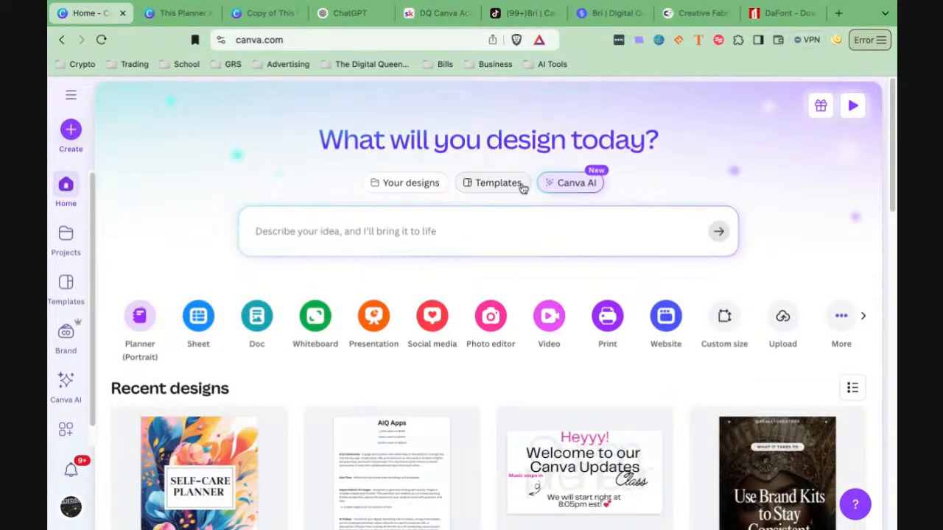
pyautogui.click(568, 187)
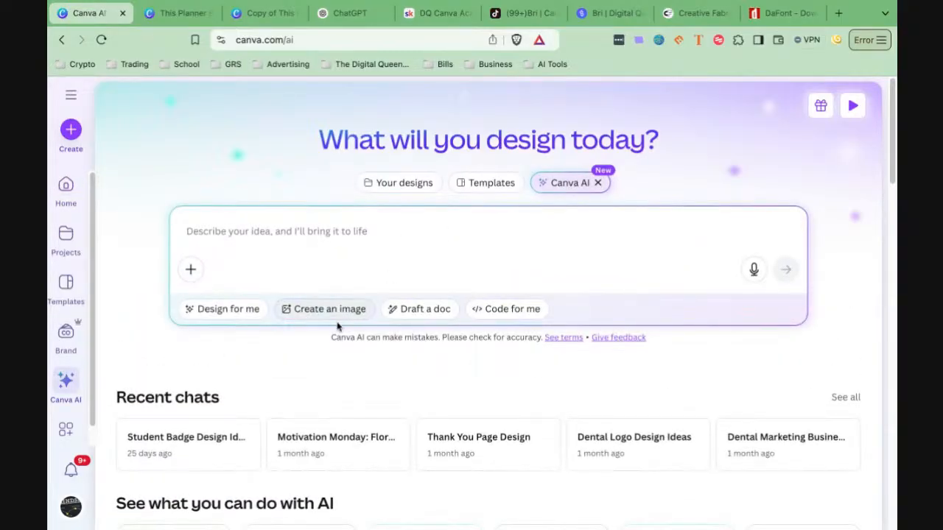
pyautogui.click(324, 314)
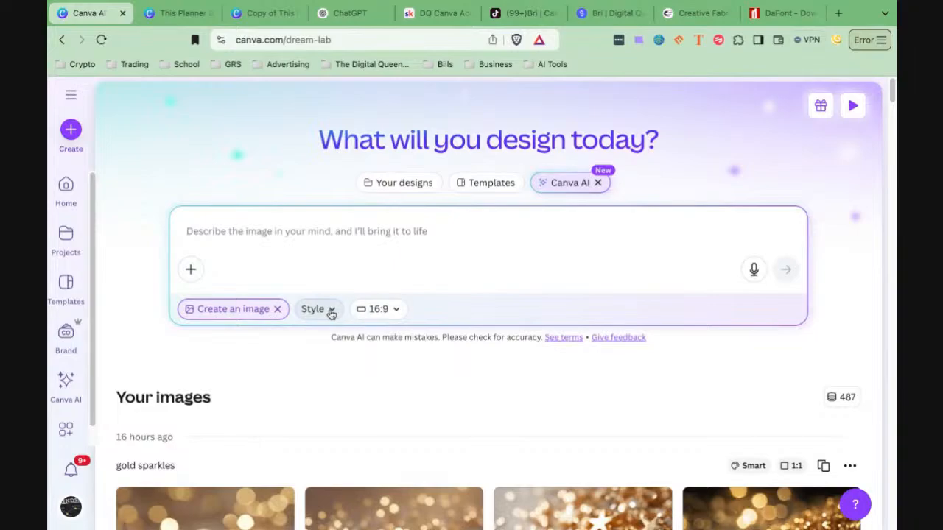
pyautogui.scroll(-7, 390, 310)
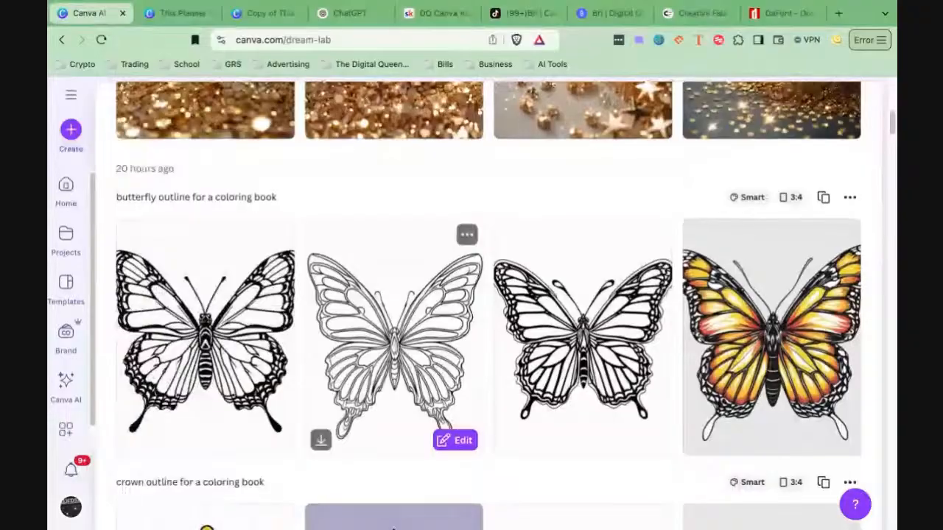
pyautogui.scroll(-1, 394, 332)
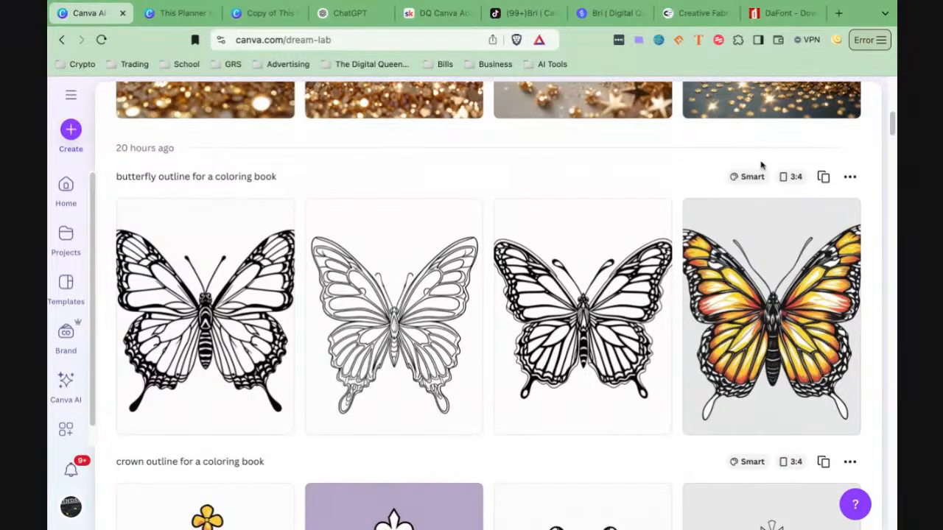
# Step: Reuse the "butterfly outline for a coloring book" prompt and replace "butterfly" with "Letter A"
pyautogui.click(824, 178)
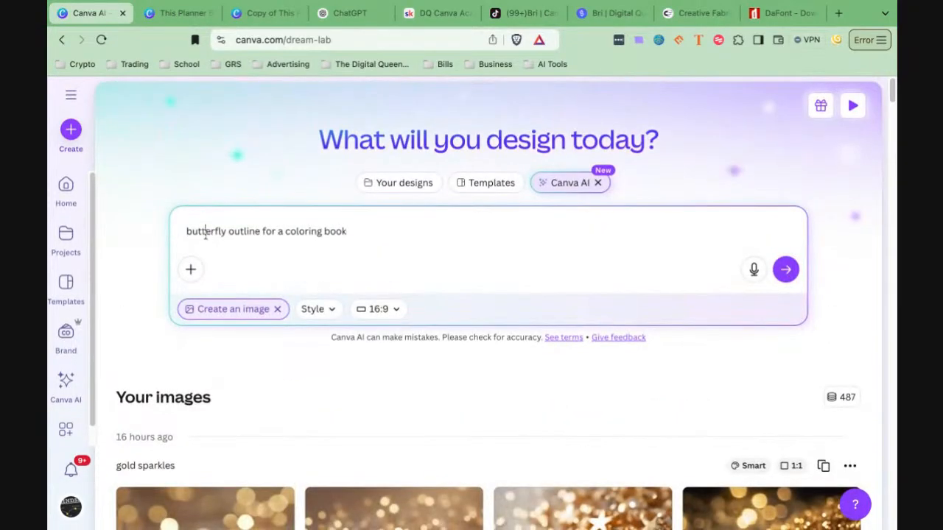
pyautogui.doubleClick(206, 234)
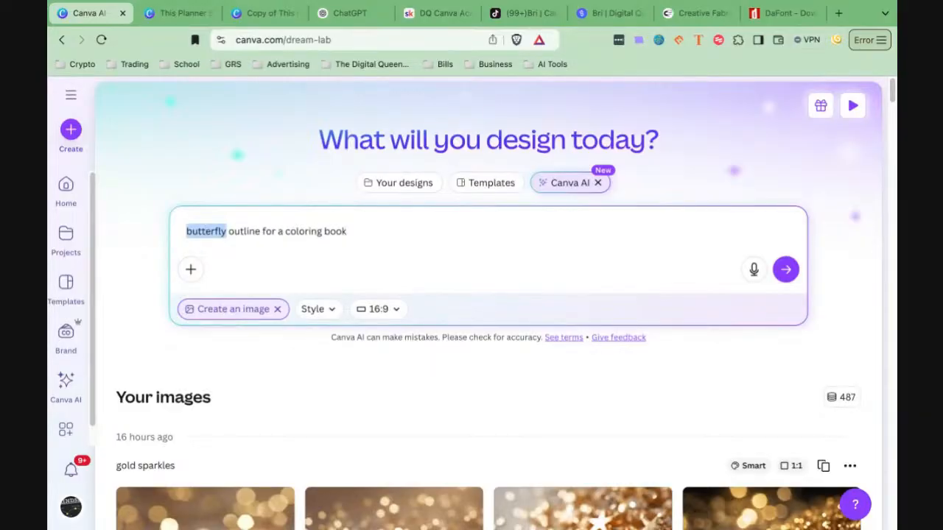
pyautogui.press('BackSpace')
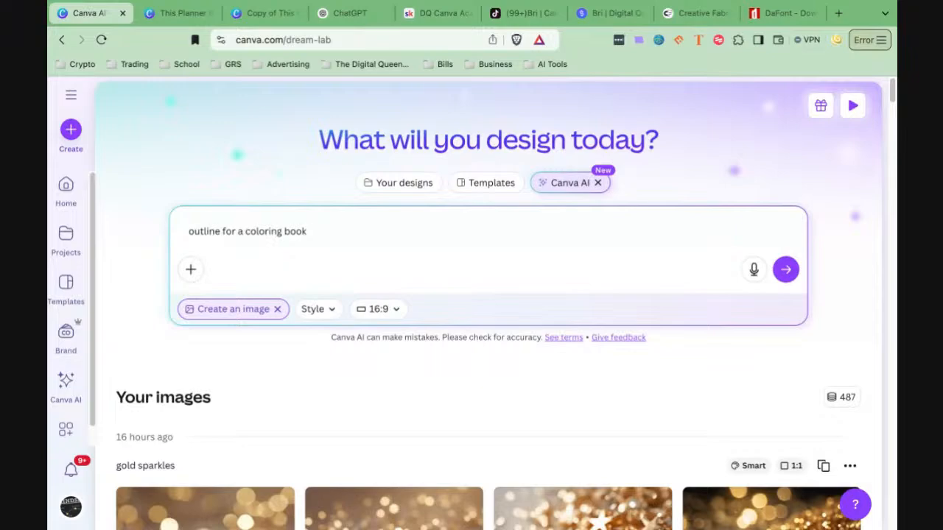
pyautogui.write('Letter A')
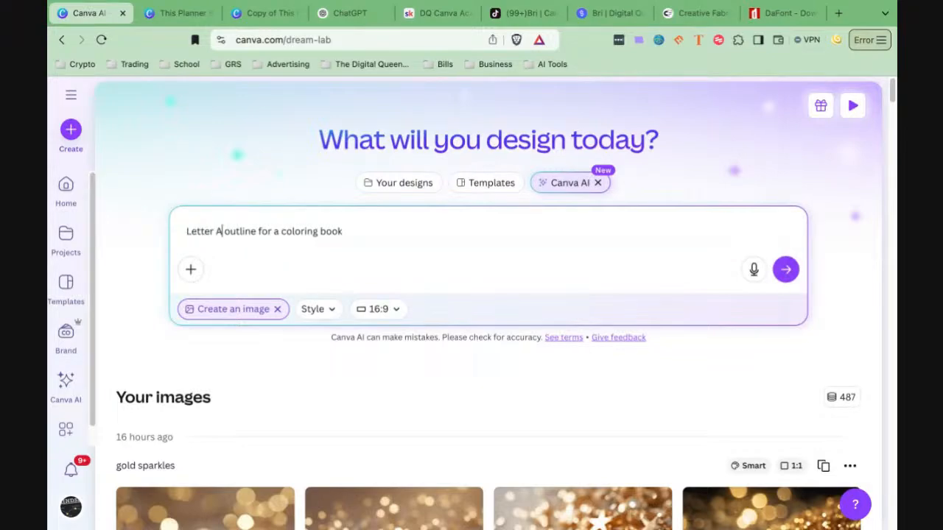
# Step: Generate the Letter A images in the Smart style at a 3:4 ratio, and view the available image styles
pyautogui.click(332, 311)
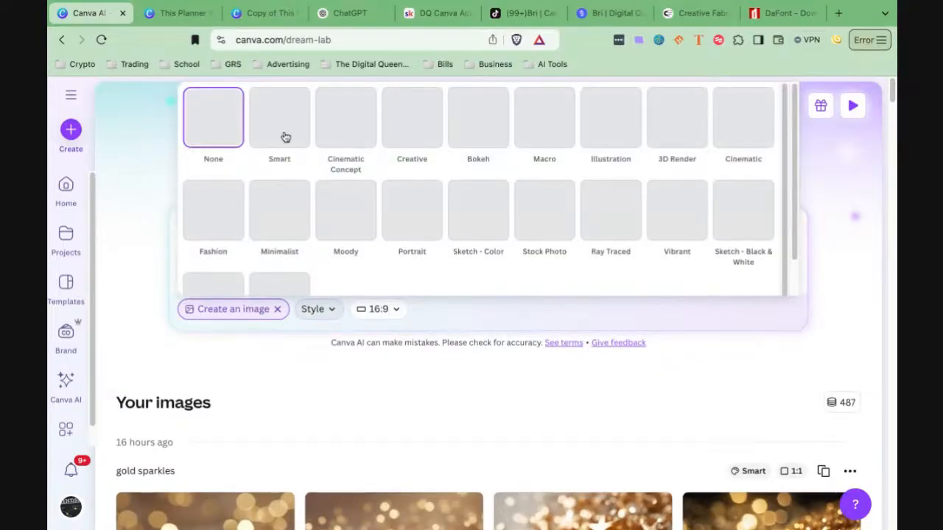
pyautogui.click(280, 118)
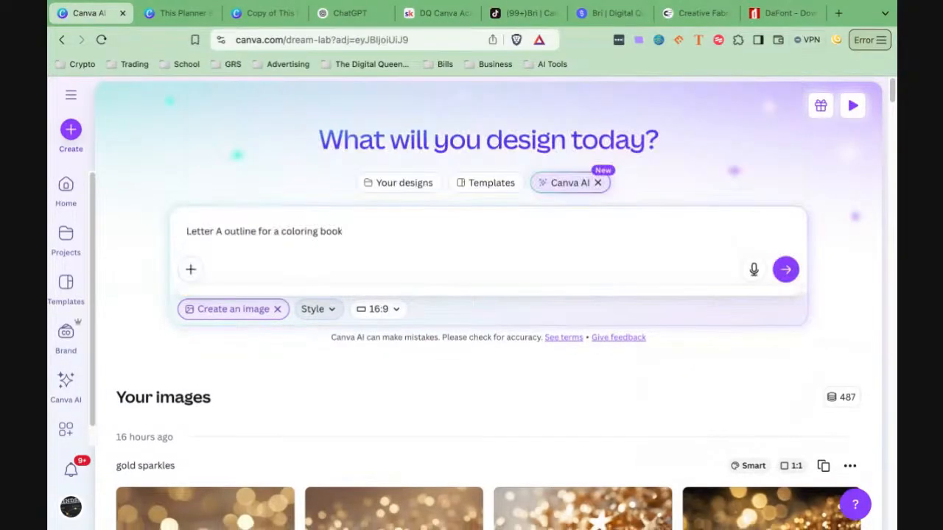
pyautogui.click(402, 309)
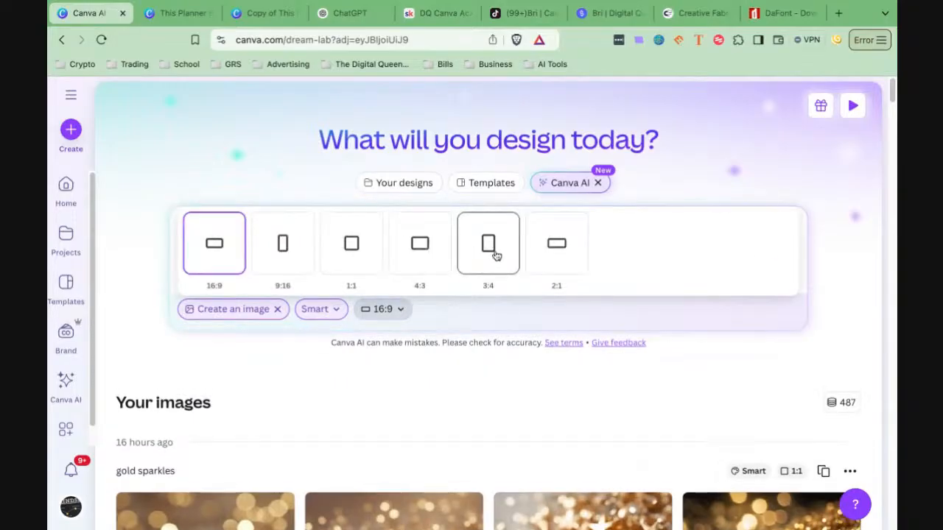
pyautogui.click(496, 254)
pyautogui.click(785, 271)
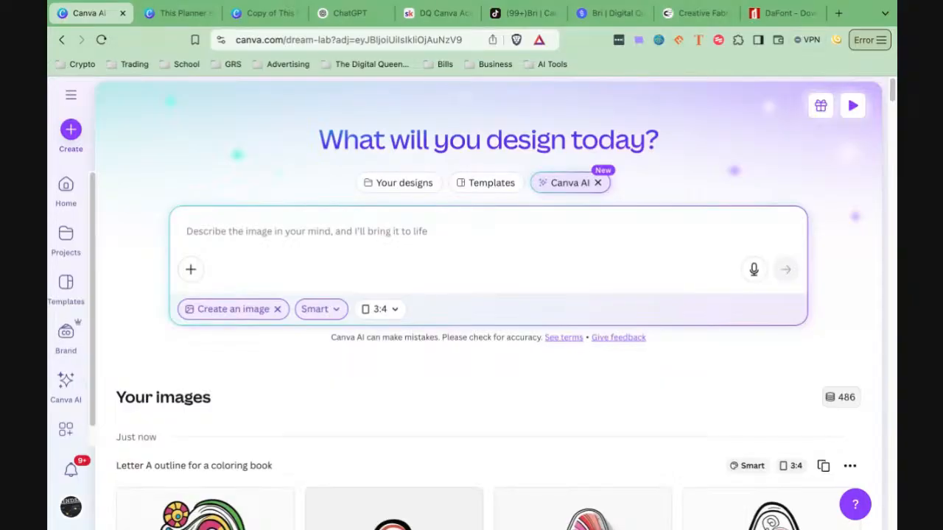
pyautogui.click(336, 312)
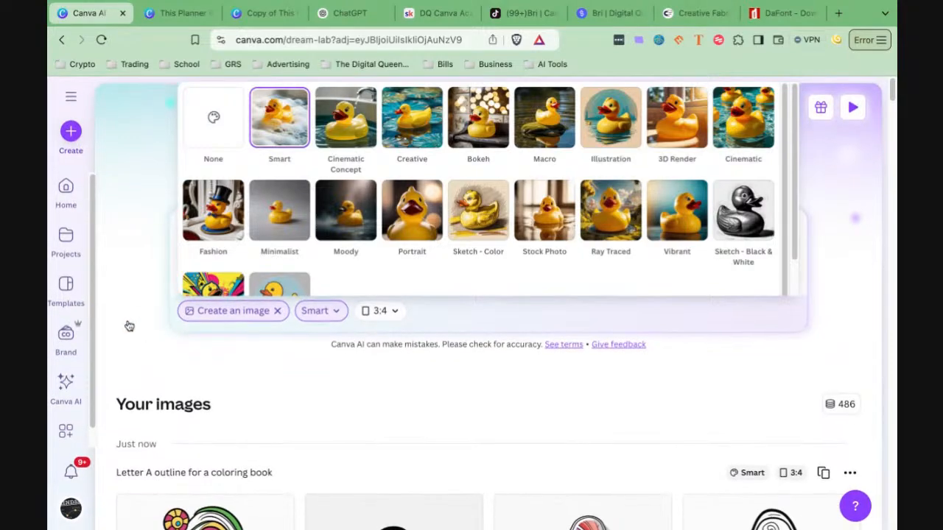
# Step: Switch to the "This Planner Belongs to" design and look through the suggested US Letter templates and recent template searches
pyautogui.click(169, 13)
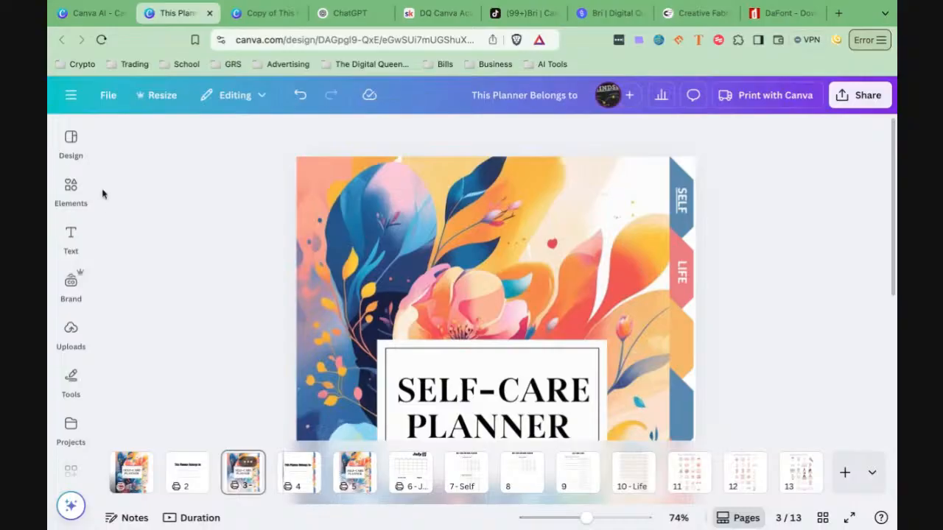
pyautogui.click(70, 144)
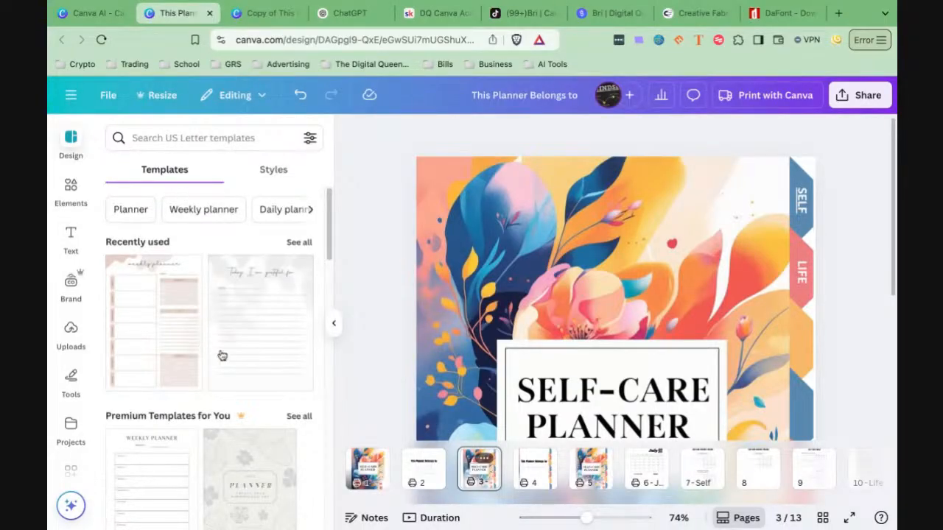
pyautogui.scroll(-3, 246, 359)
pyautogui.scroll(-3, 247, 359)
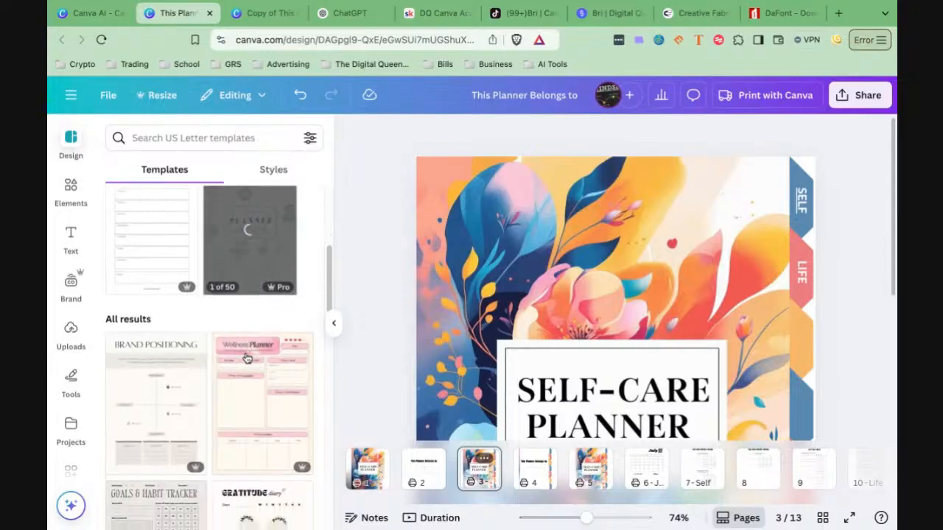
pyautogui.click(184, 138)
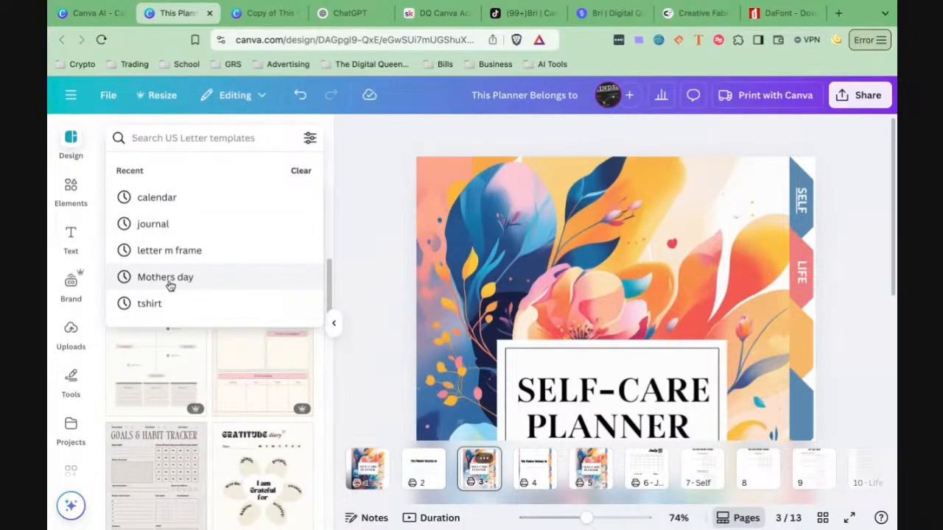
pyautogui.click(361, 395)
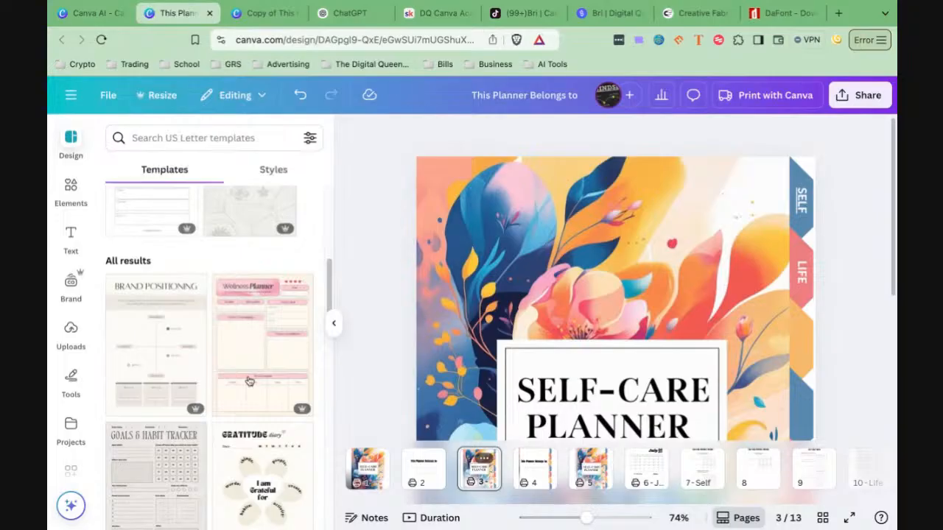
pyautogui.scroll(-3, 204, 355)
pyautogui.scroll(-5, 204, 354)
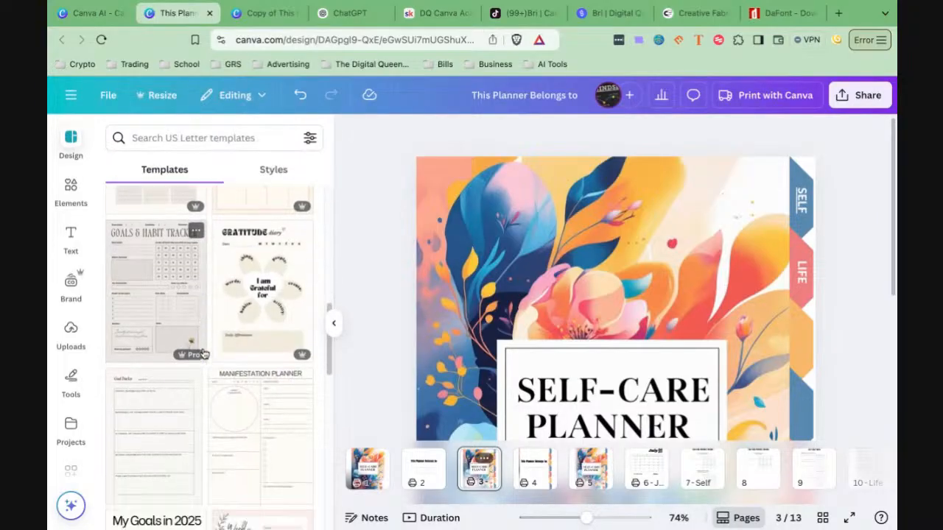
pyautogui.scroll(-5, 204, 354)
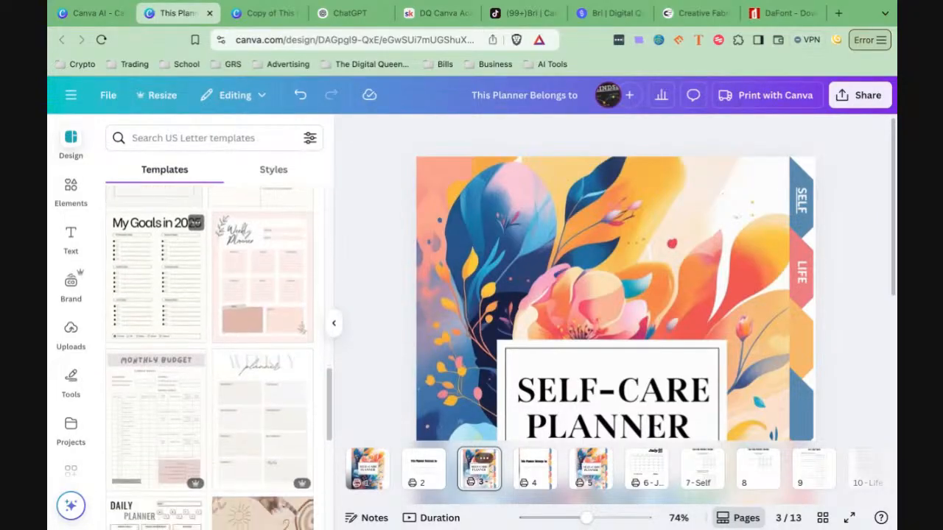
pyautogui.scroll(-3, 214, 358)
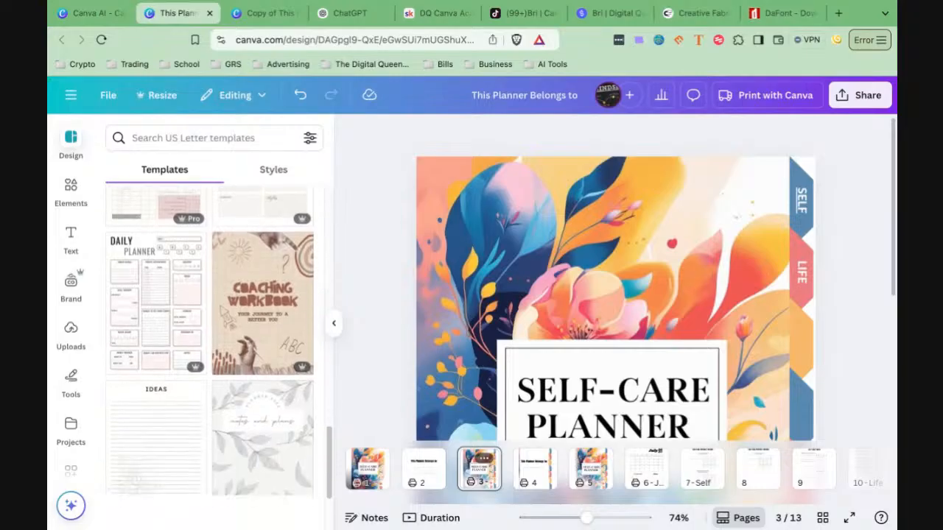
pyautogui.scroll(-2, 210, 354)
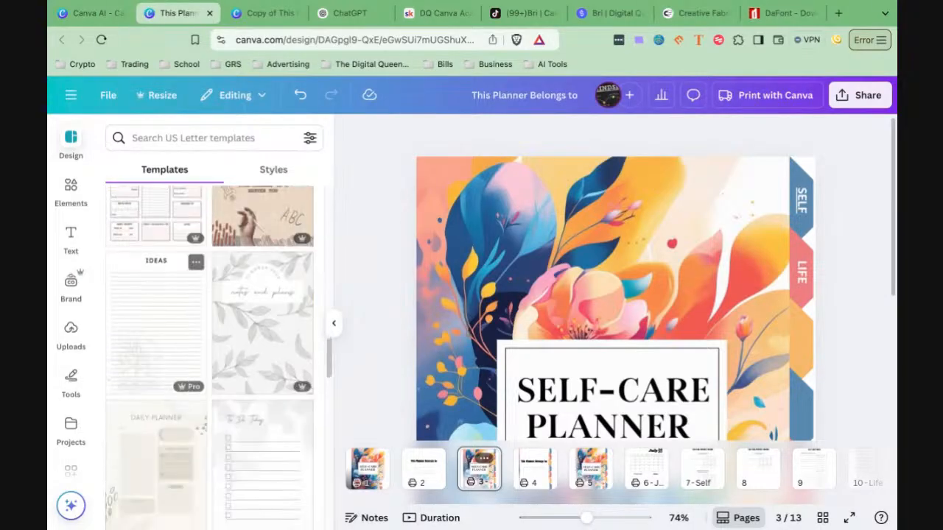
pyautogui.scroll(-3, 210, 353)
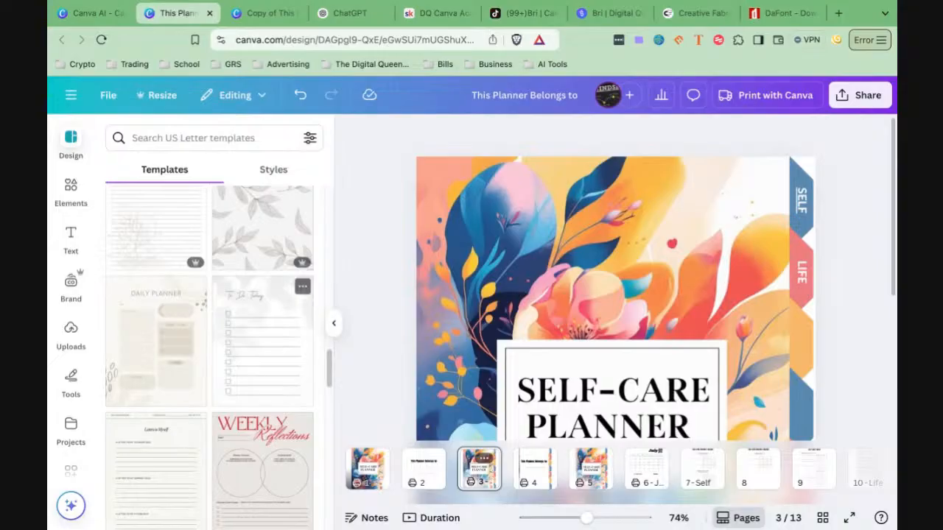
# Step: Check the planner's page size in the file details, and look through more of the suggested US Letter templates
pyautogui.click(108, 95)
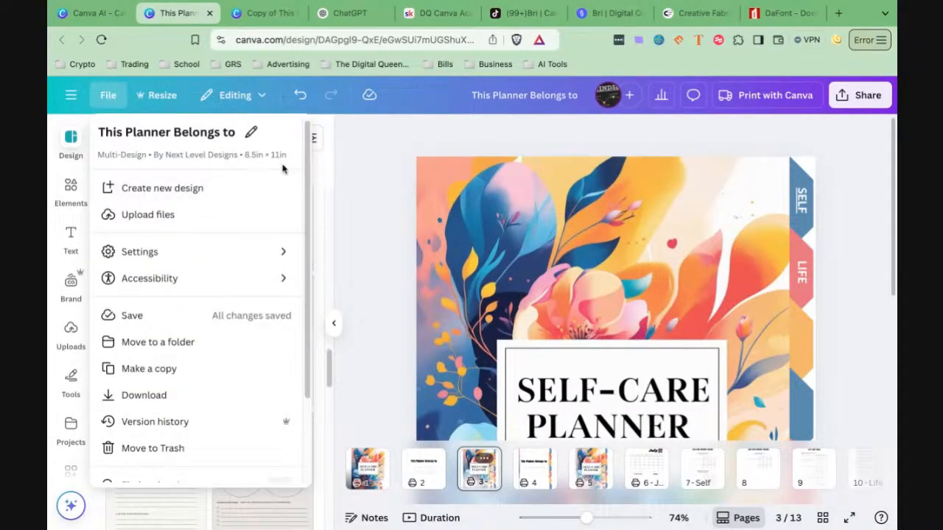
pyautogui.click(385, 258)
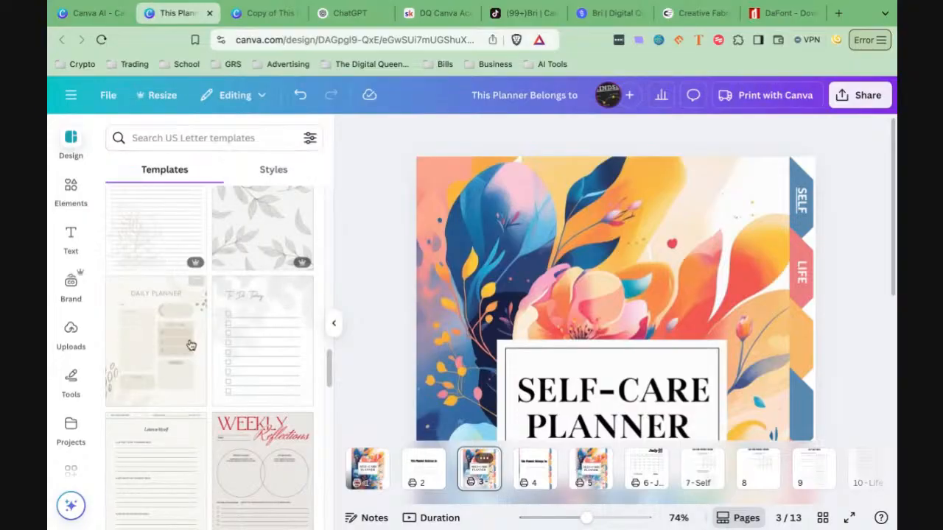
pyautogui.scroll(-5, 190, 344)
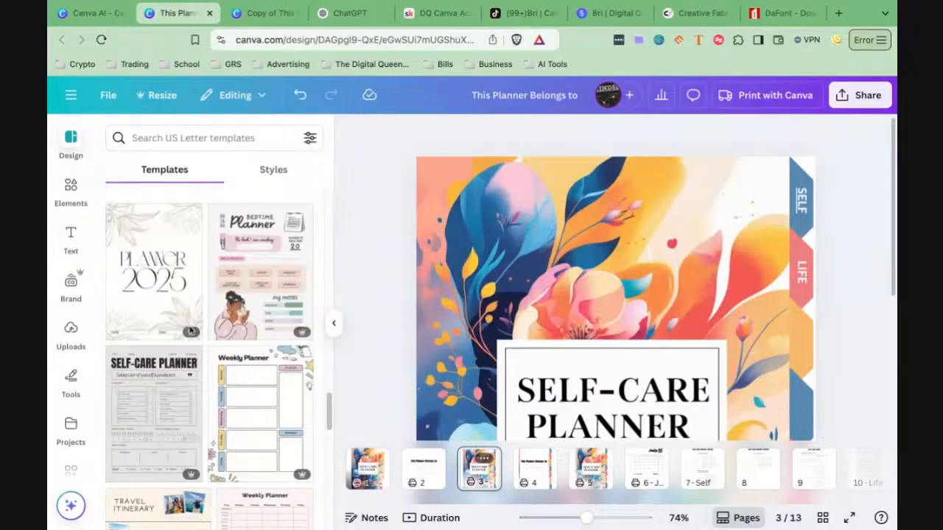
# Step: View the design styles and look through the brand kit styles, combinations, color palettes, font sets and recent design styles
pyautogui.click(277, 172)
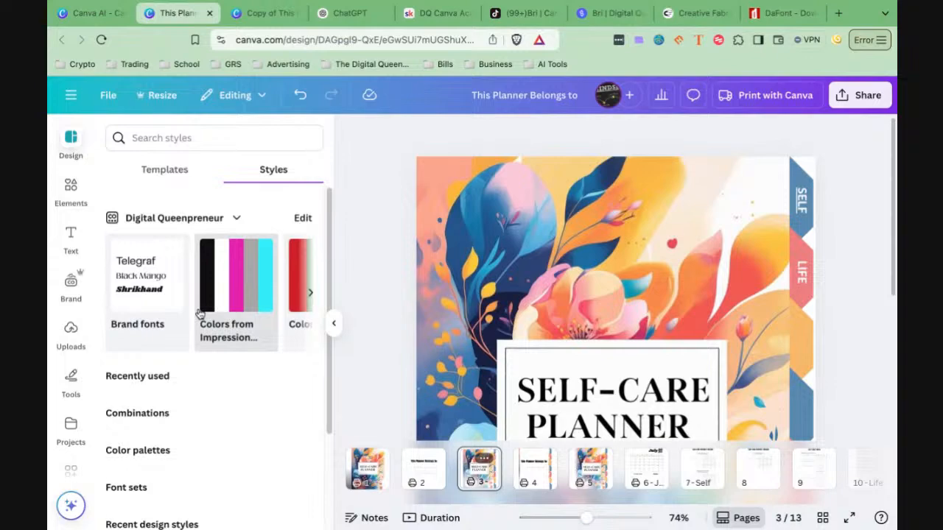
pyautogui.scroll(-4, 199, 313)
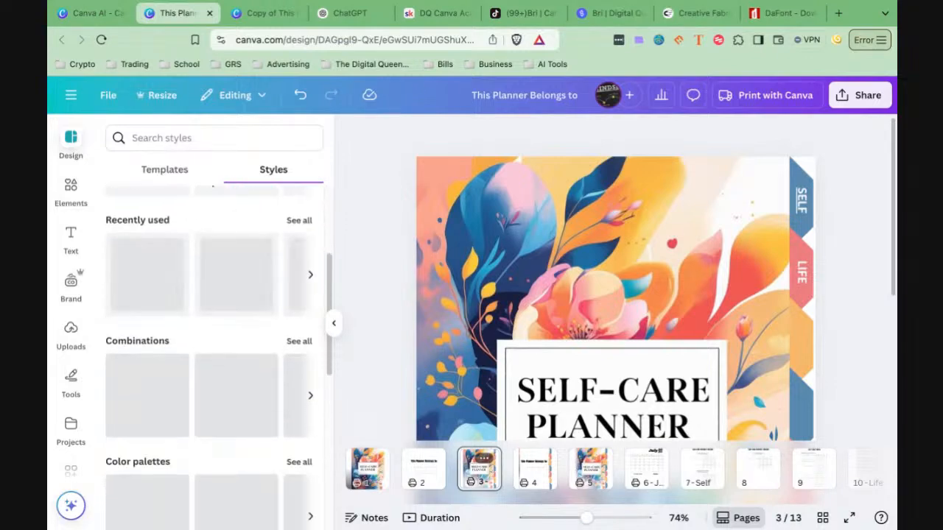
pyautogui.scroll(-1, 236, 324)
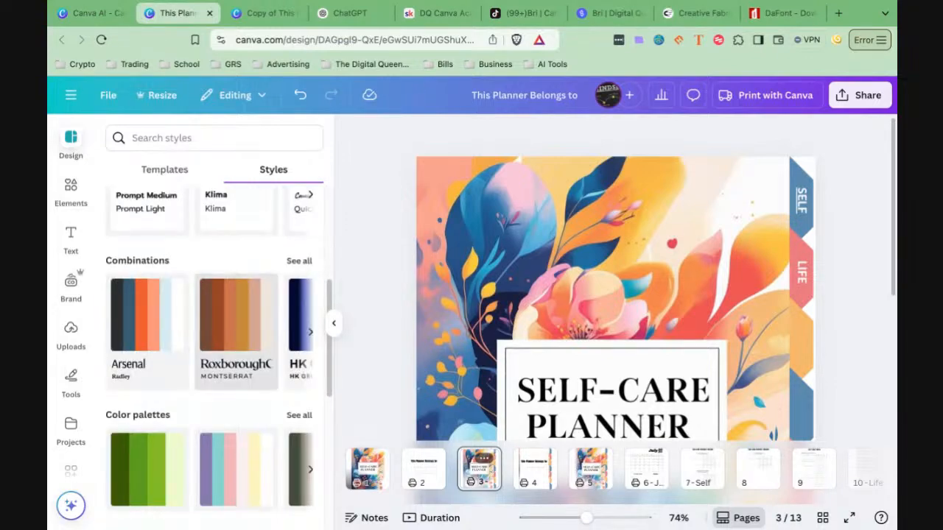
pyautogui.scroll(-1, 275, 338)
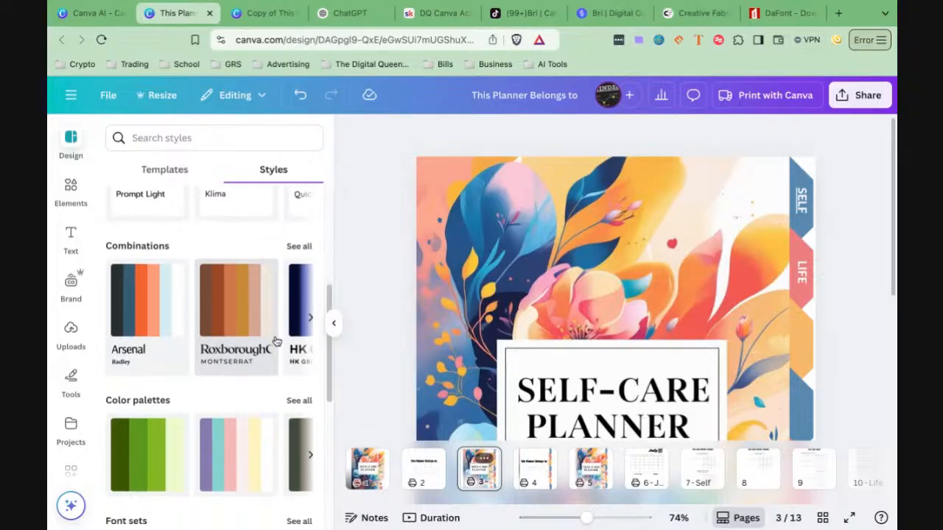
pyautogui.scroll(-1, 275, 341)
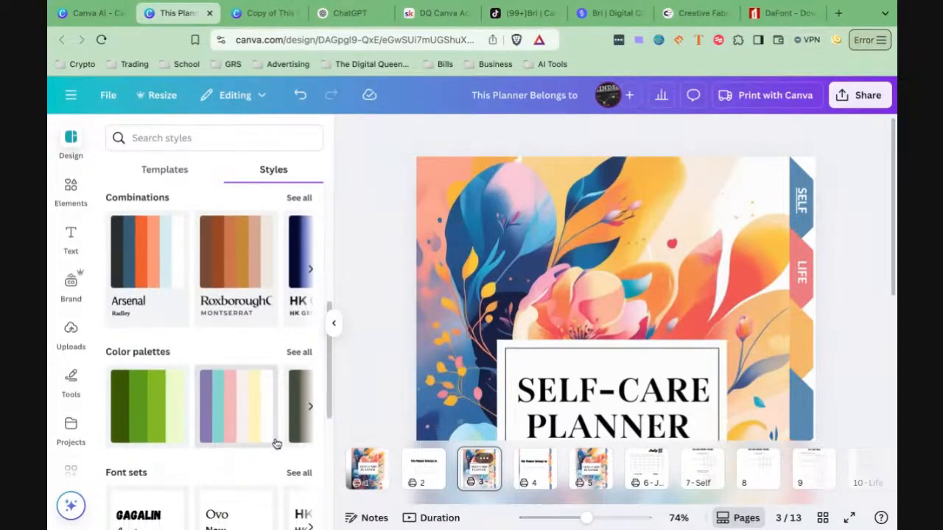
pyautogui.scroll(-2, 274, 443)
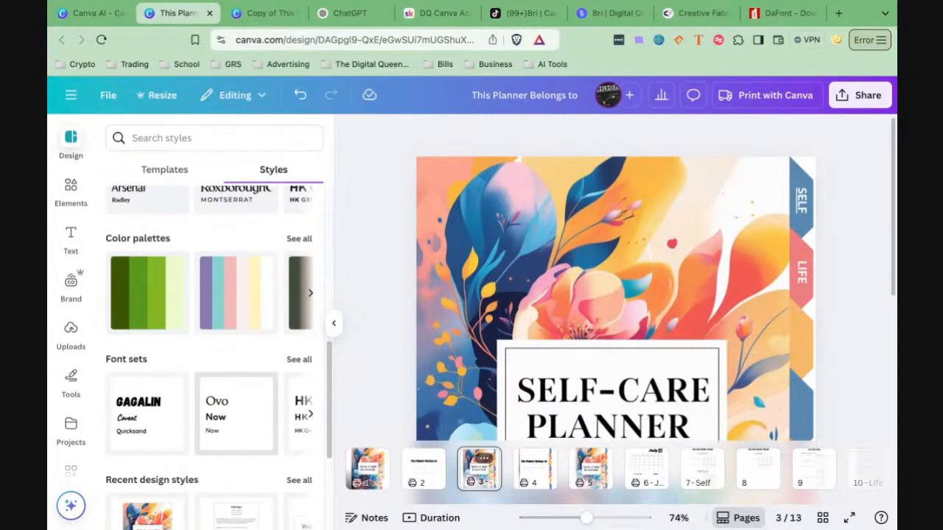
pyautogui.scroll(-1, 302, 382)
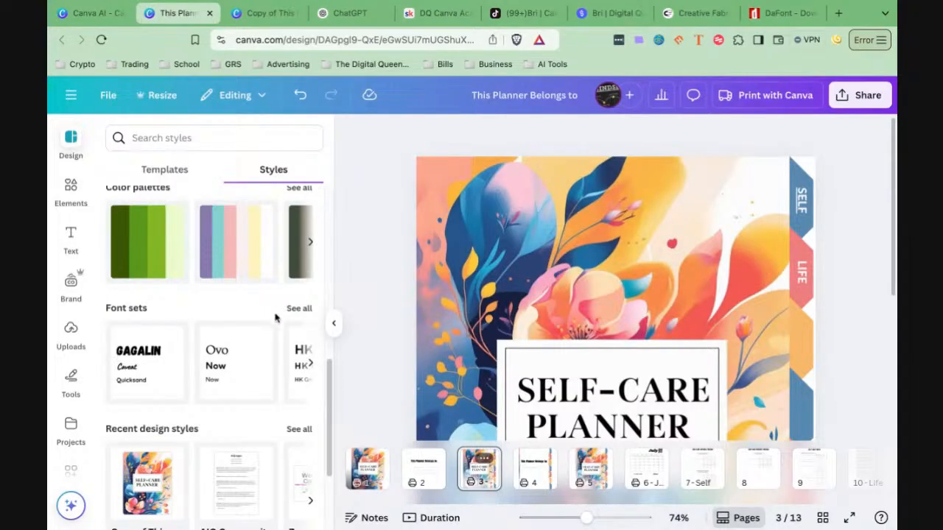
# Step: Show all font sets, look through the full list of pairings, and return to the styles overview
pyautogui.click(299, 310)
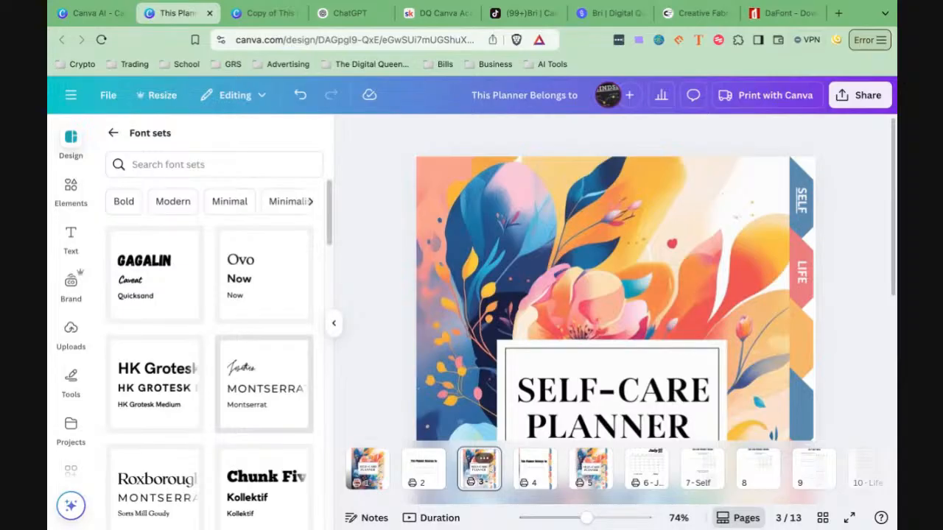
pyautogui.scroll(-5, 219, 349)
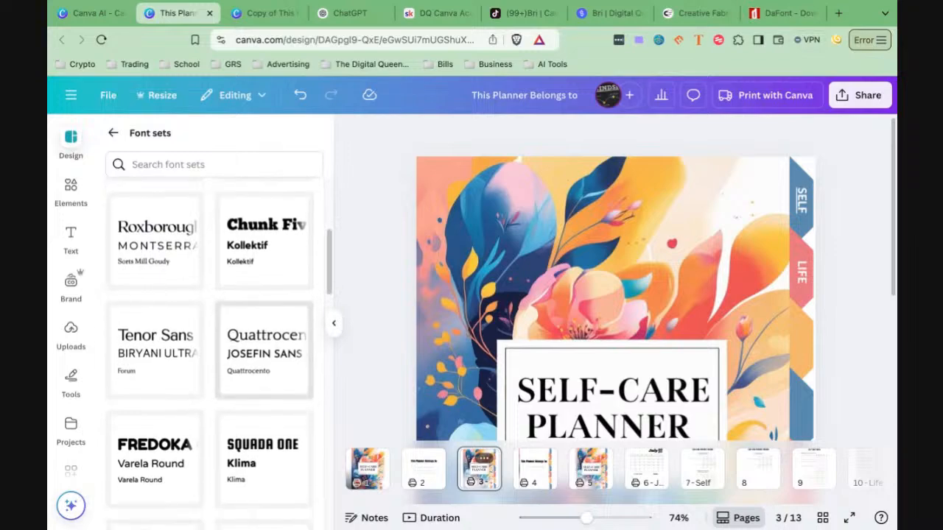
pyautogui.scroll(-4, 219, 349)
pyautogui.scroll(-1, 264, 317)
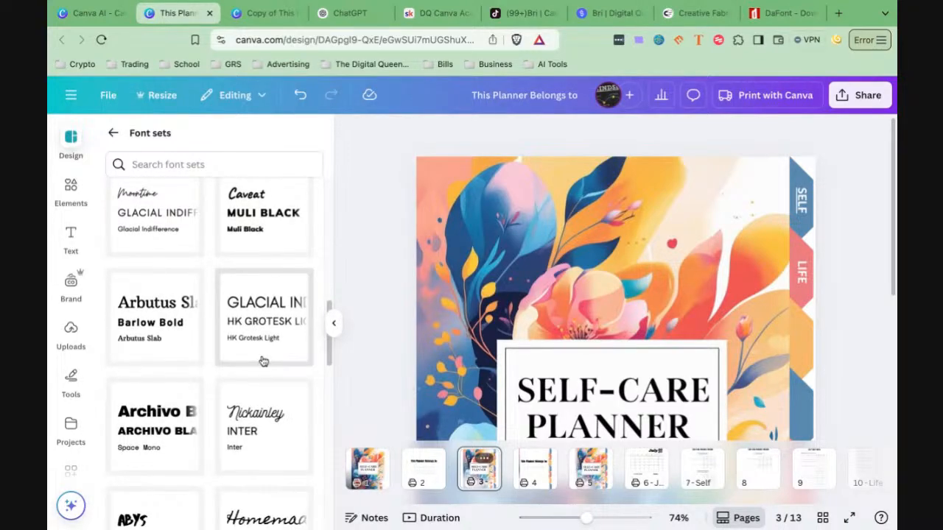
pyautogui.scroll(-8, 264, 360)
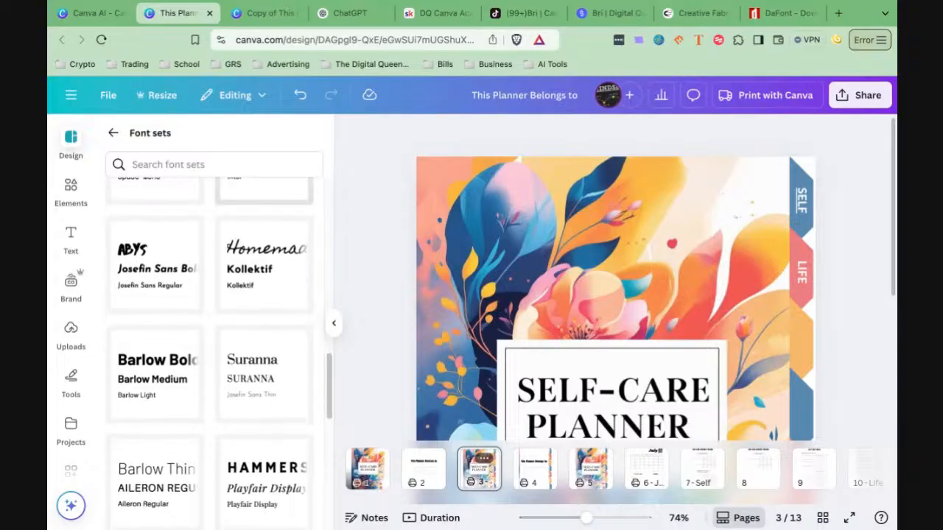
pyautogui.scroll(-8, 214, 353)
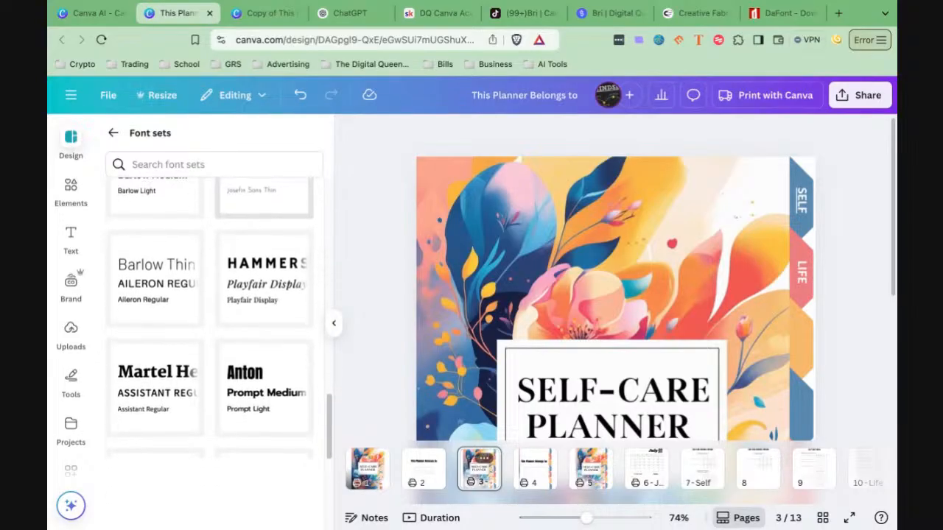
pyautogui.scroll(-6, 263, 354)
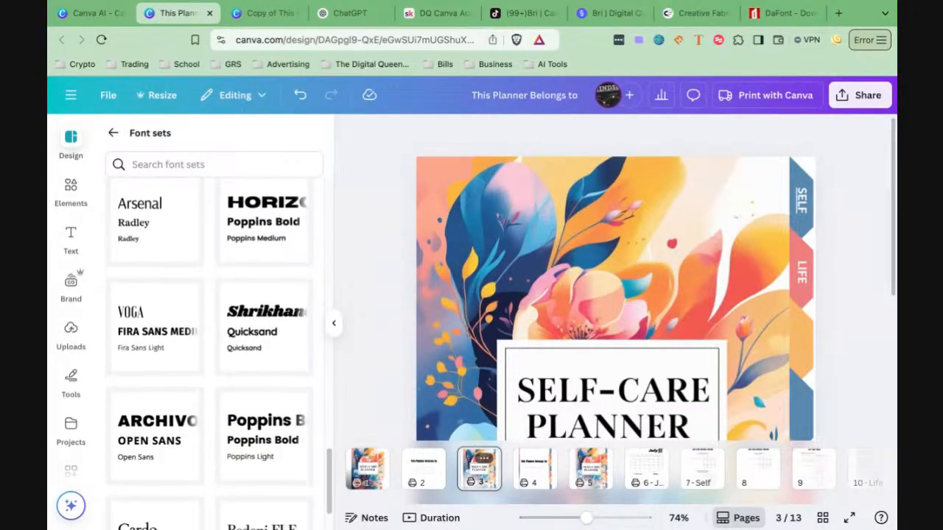
pyautogui.scroll(-2, 213, 332)
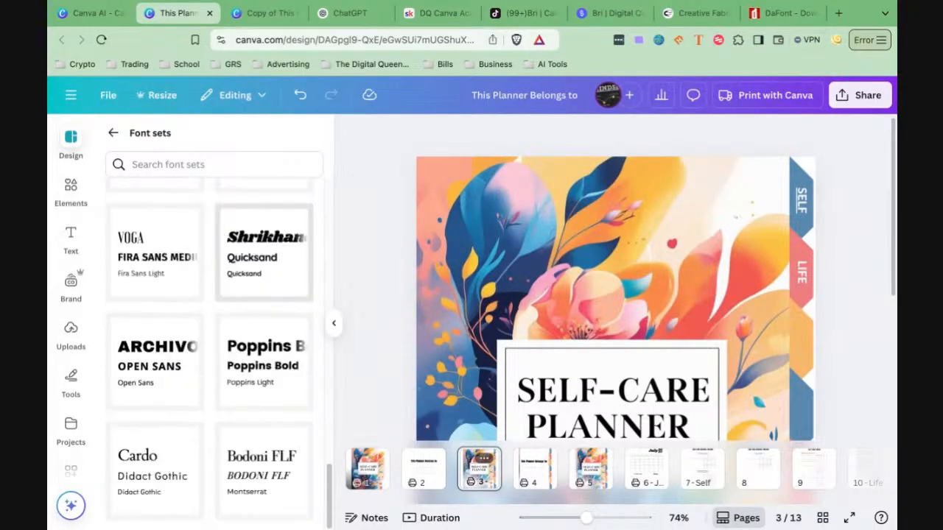
pyautogui.click(115, 135)
# Step: Show all color palettes, look through the full collection, and return to the styles overview
pyautogui.scroll(3, 302, 317)
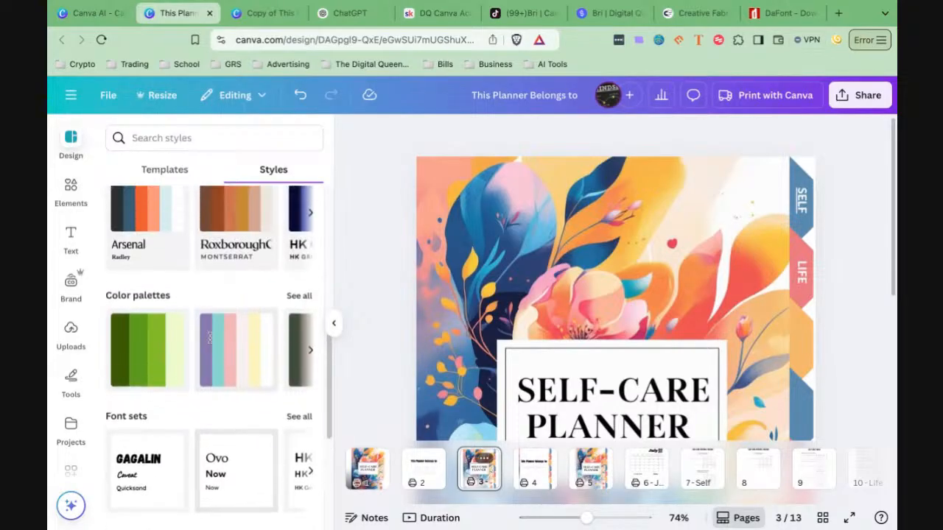
pyautogui.click(300, 308)
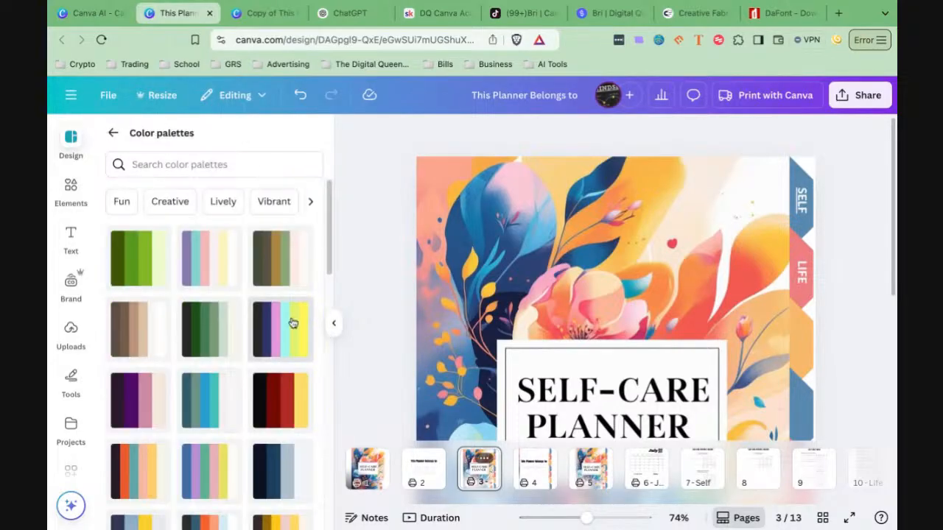
pyautogui.scroll(-1, 233, 447)
pyautogui.scroll(-3, 233, 447)
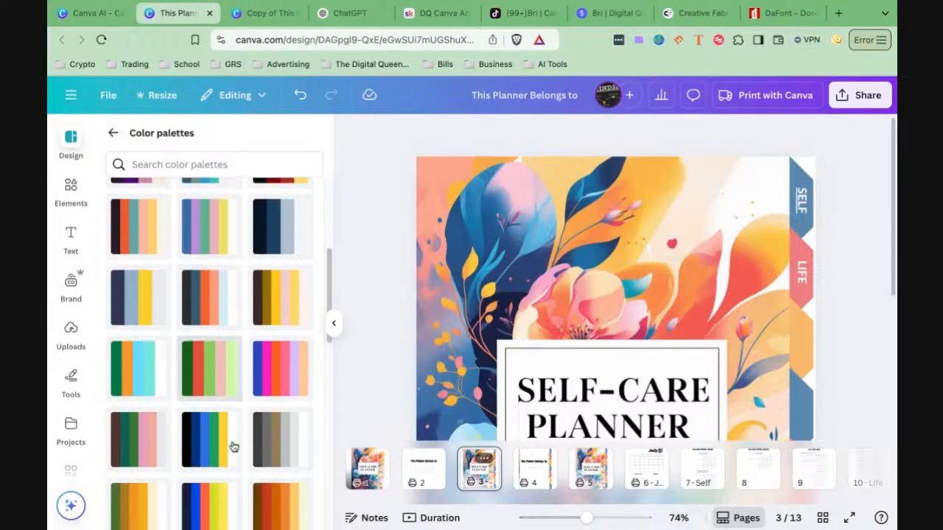
pyautogui.scroll(-4, 213, 416)
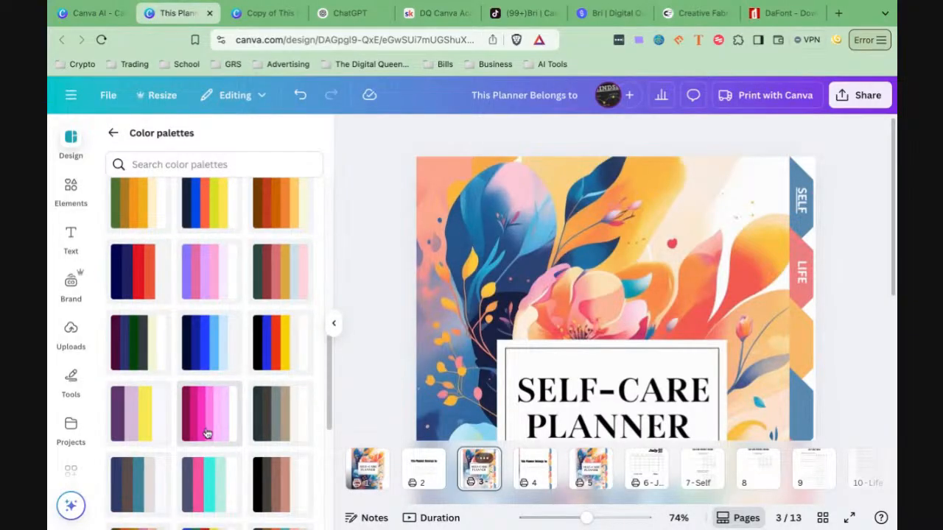
pyautogui.scroll(-1, 207, 433)
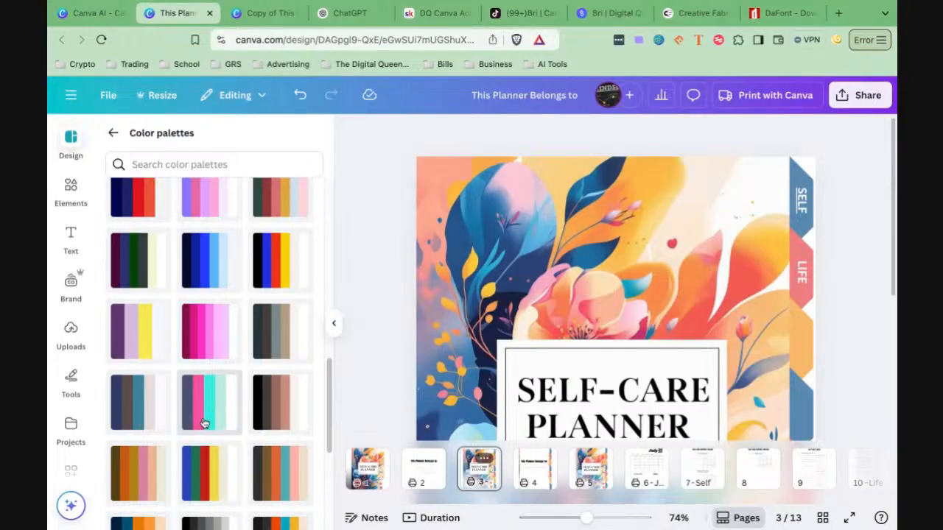
pyautogui.scroll(-1, 204, 422)
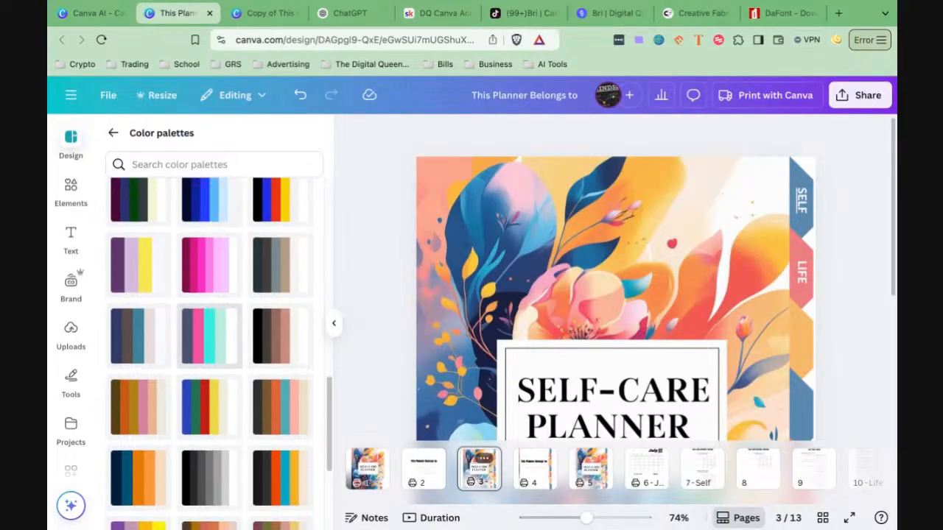
pyautogui.scroll(-3, 213, 415)
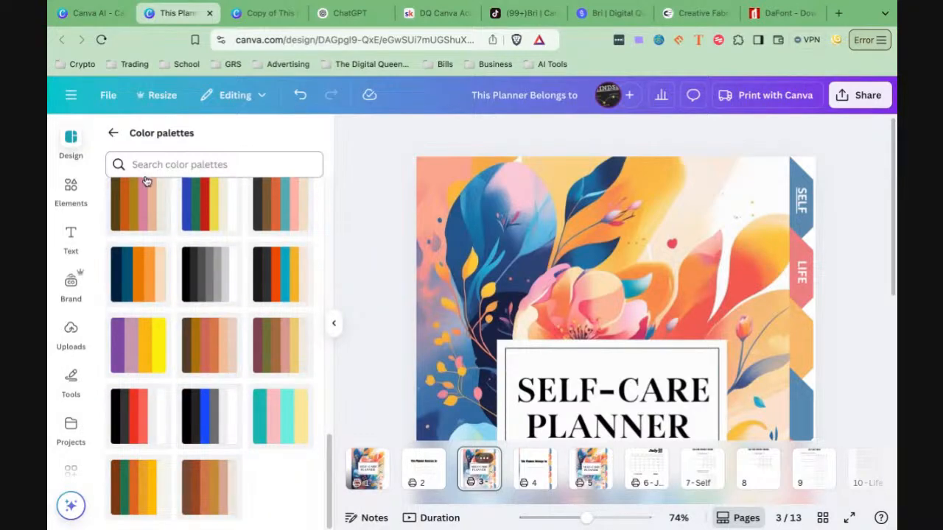
pyautogui.click(114, 135)
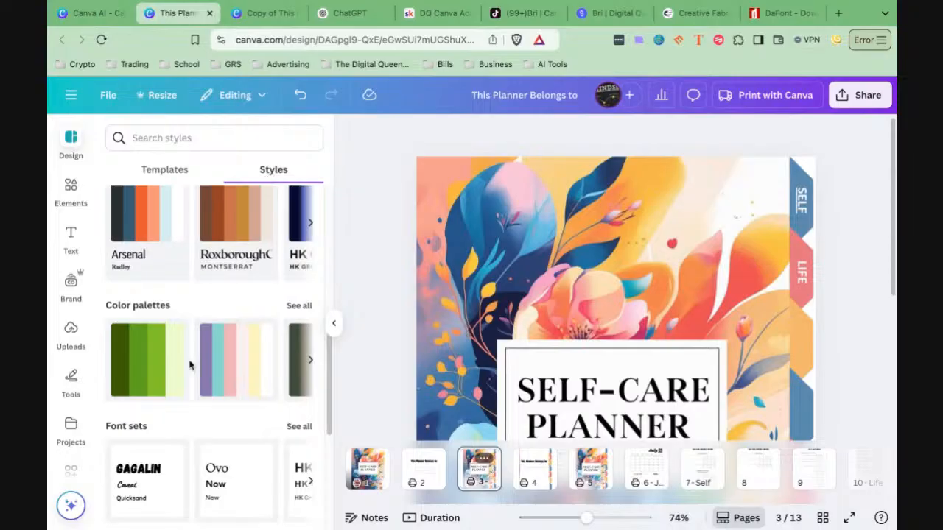
# Step: Review the styles overview again, from the Digital Queenpreneur brand styles to the recent design styles and image palettes
pyautogui.scroll(2, 190, 365)
pyautogui.scroll(1, 189, 364)
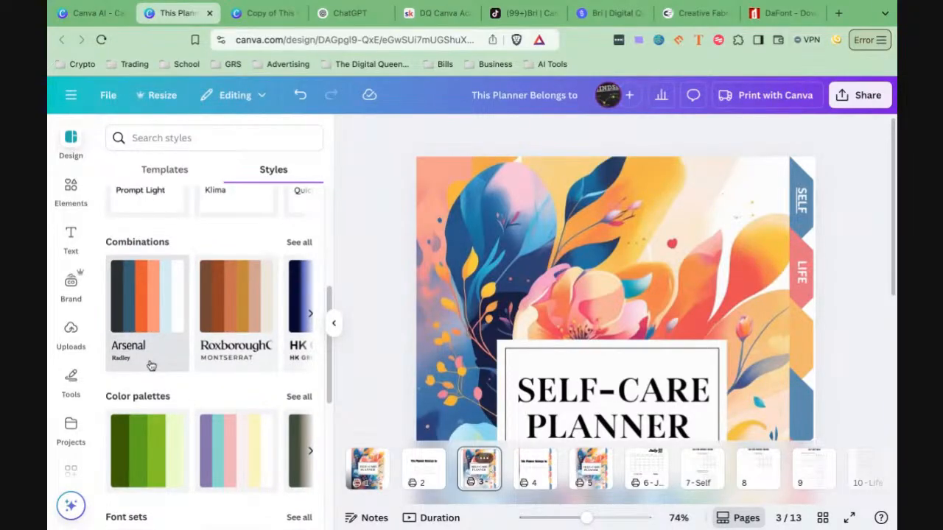
pyautogui.scroll(4, 151, 363)
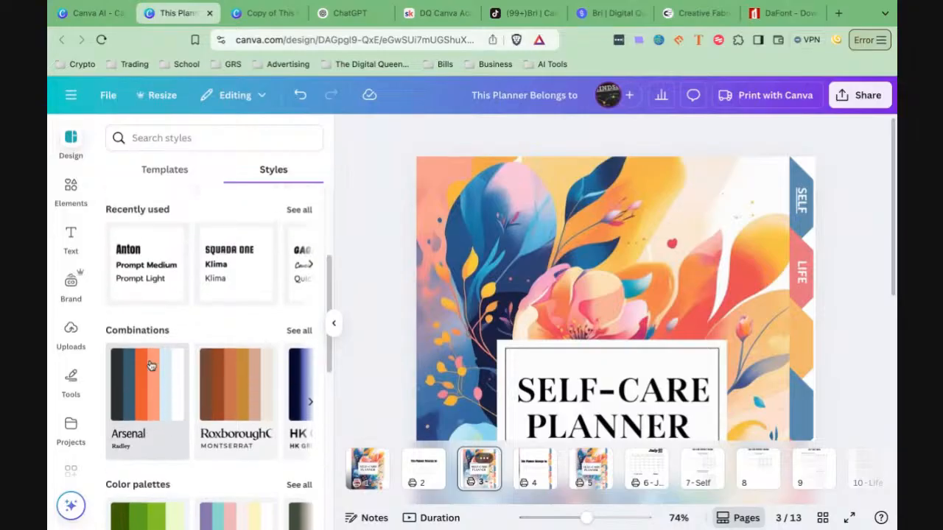
pyautogui.scroll(3, 187, 324)
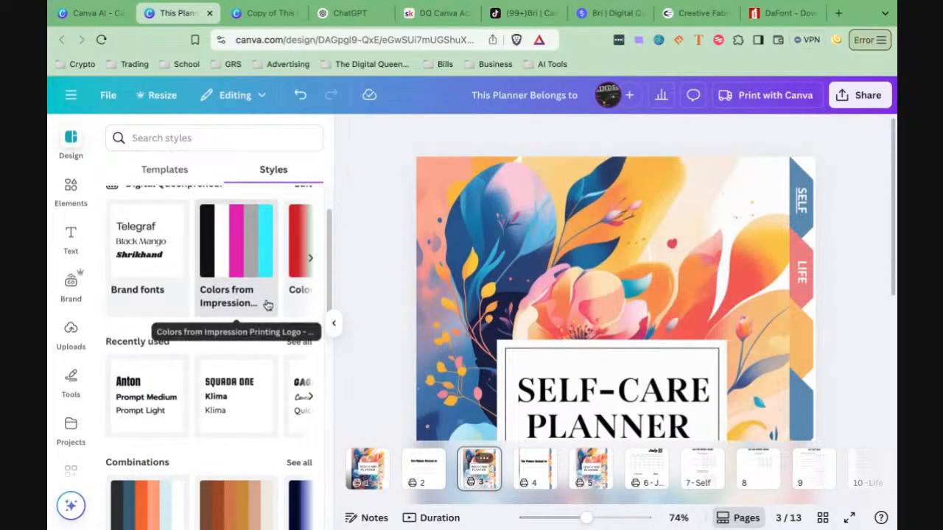
pyautogui.scroll(-10, 231, 415)
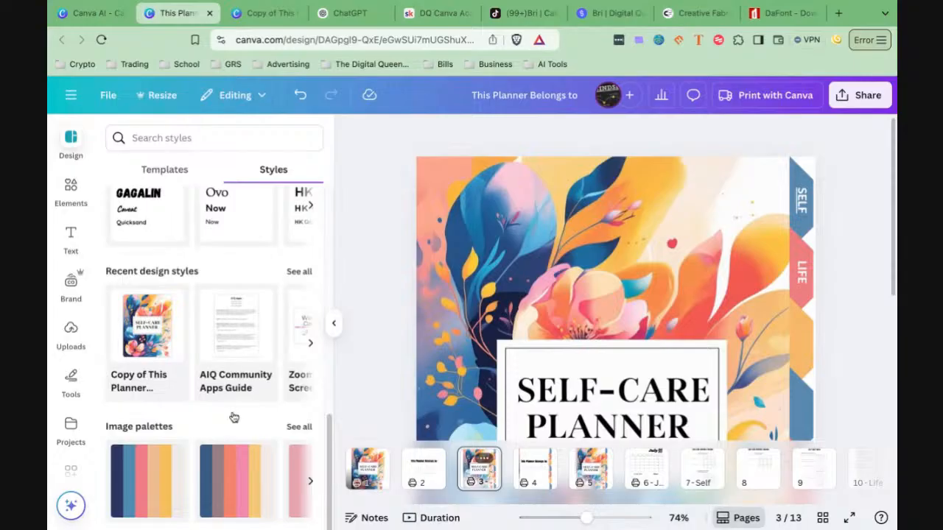
pyautogui.scroll(10, 234, 418)
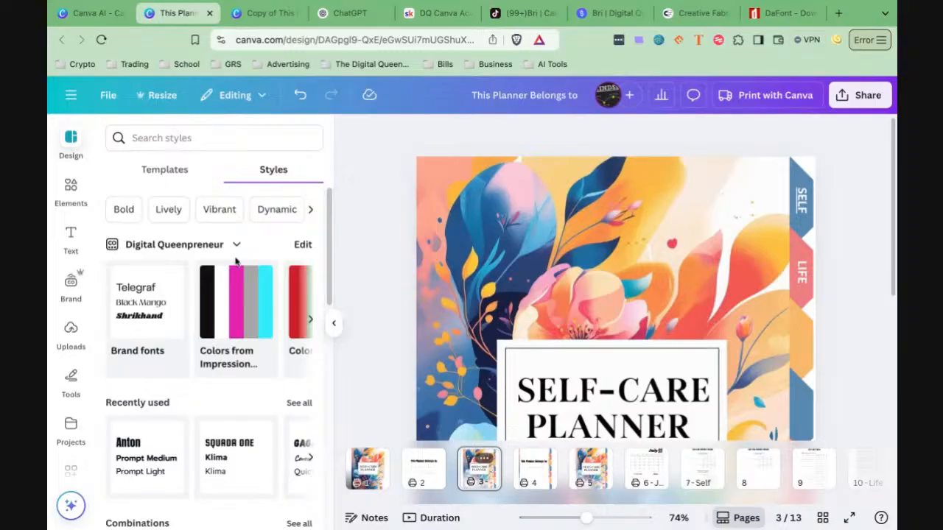
pyautogui.scroll(-5, 188, 443)
pyautogui.scroll(-5, 188, 443)
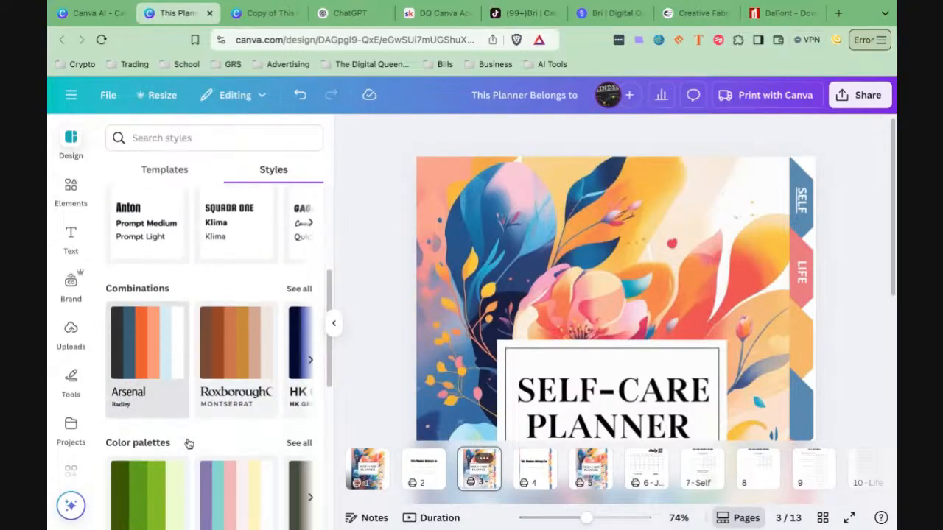
pyautogui.scroll(-1, 151, 446)
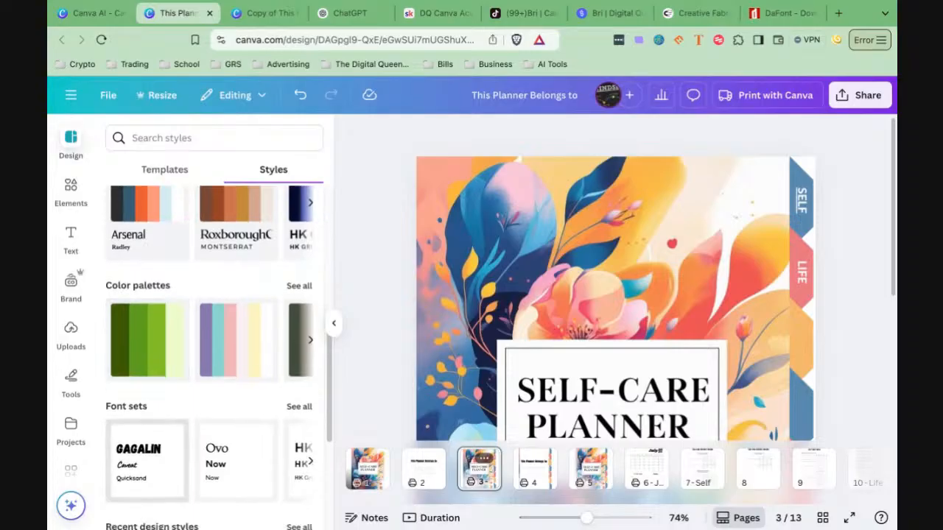
pyautogui.scroll(2, 151, 446)
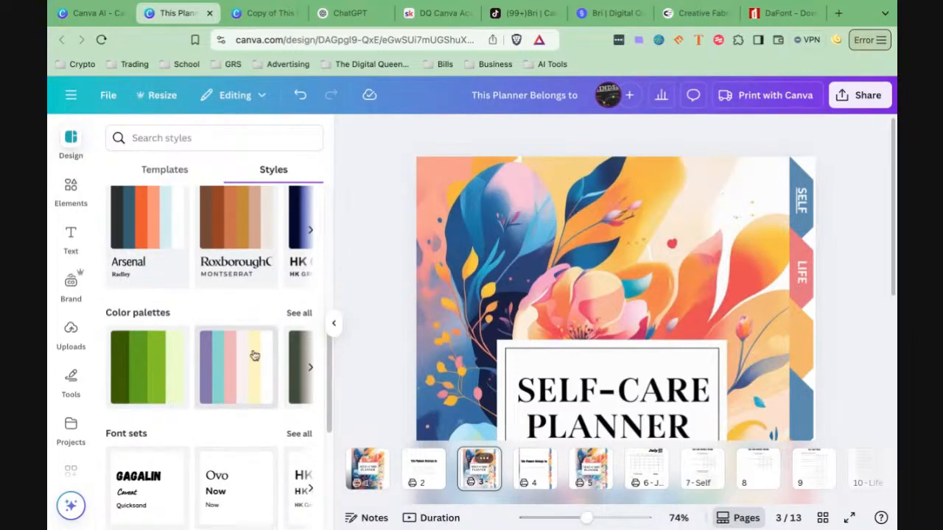
pyautogui.scroll(-1, 254, 356)
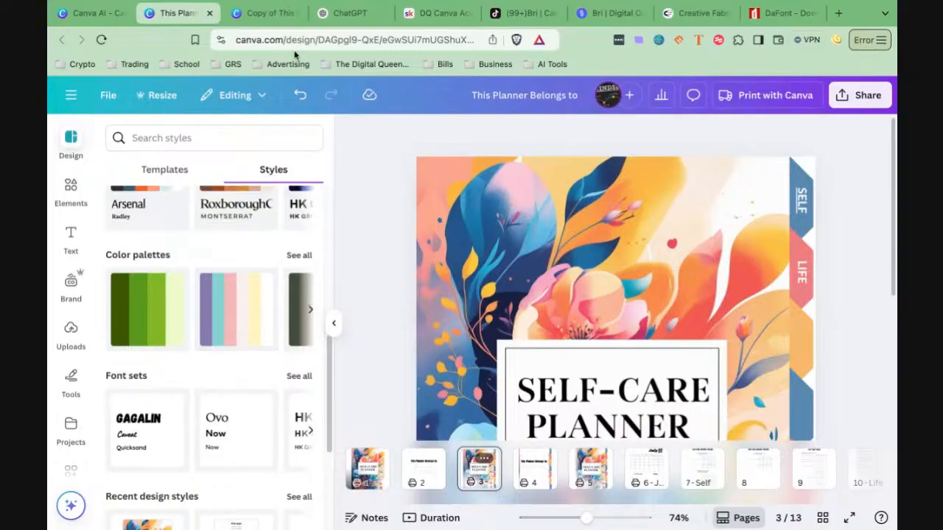
# Step: Look through the elements library, from shapes and graphics to charts, tables, frames, grids, mockups and collections, and return towards its start
pyautogui.click(71, 189)
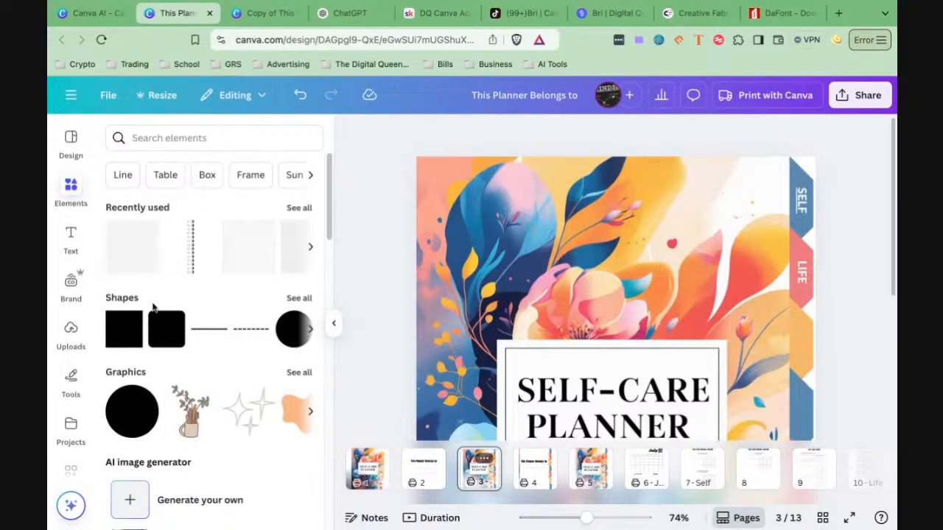
pyautogui.scroll(-3, 153, 308)
pyautogui.scroll(-5, 153, 308)
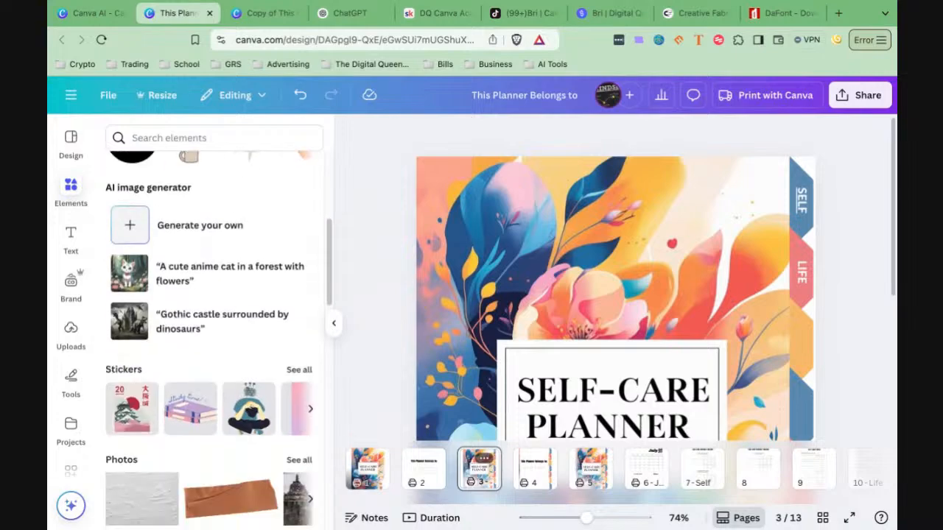
pyautogui.scroll(-3, 154, 442)
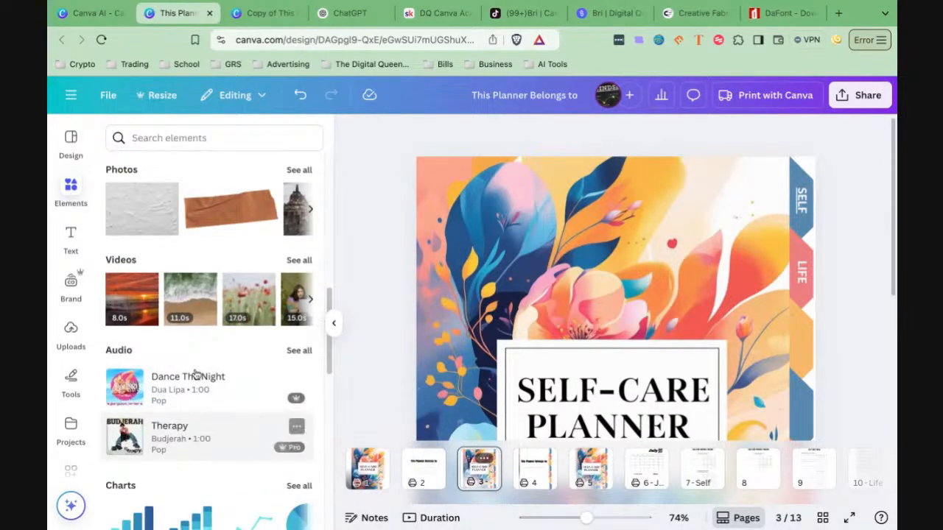
pyautogui.scroll(-3, 204, 406)
pyautogui.scroll(-1, 204, 408)
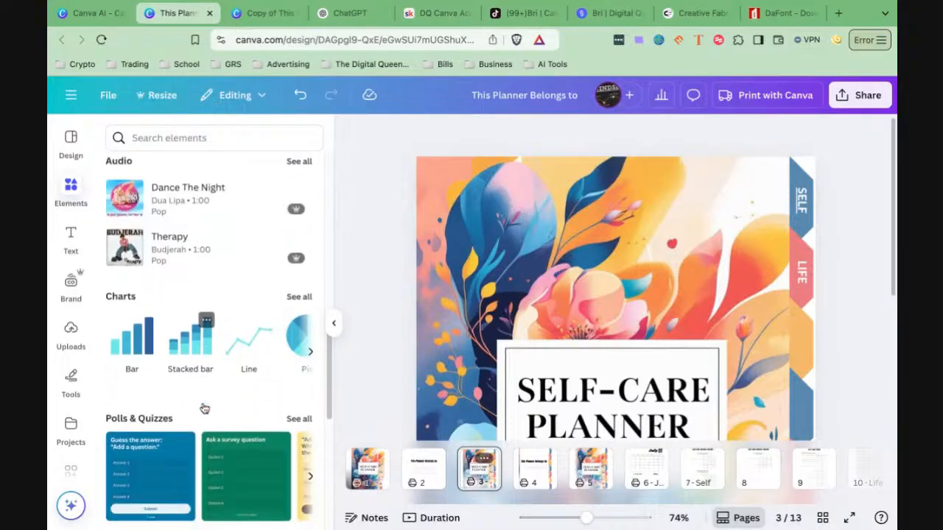
pyautogui.scroll(-1, 204, 409)
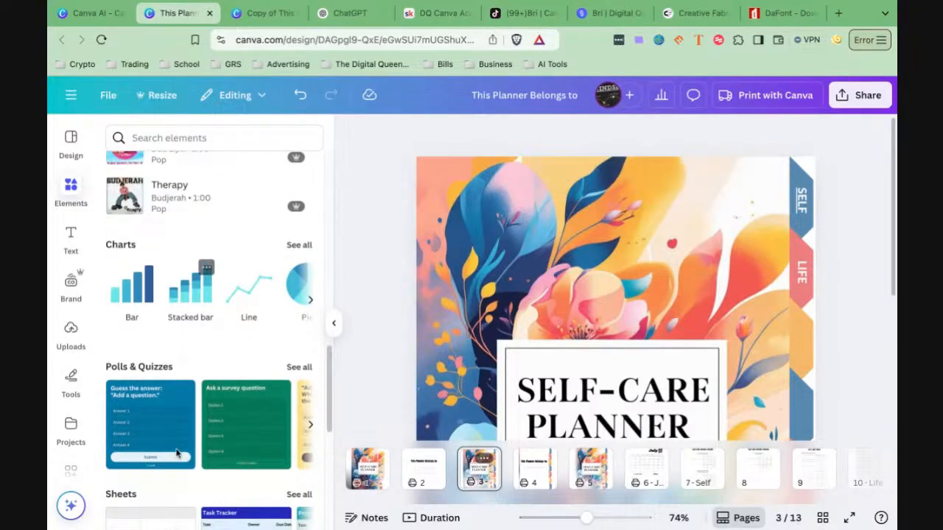
pyautogui.scroll(-2, 177, 454)
pyautogui.scroll(-3, 177, 454)
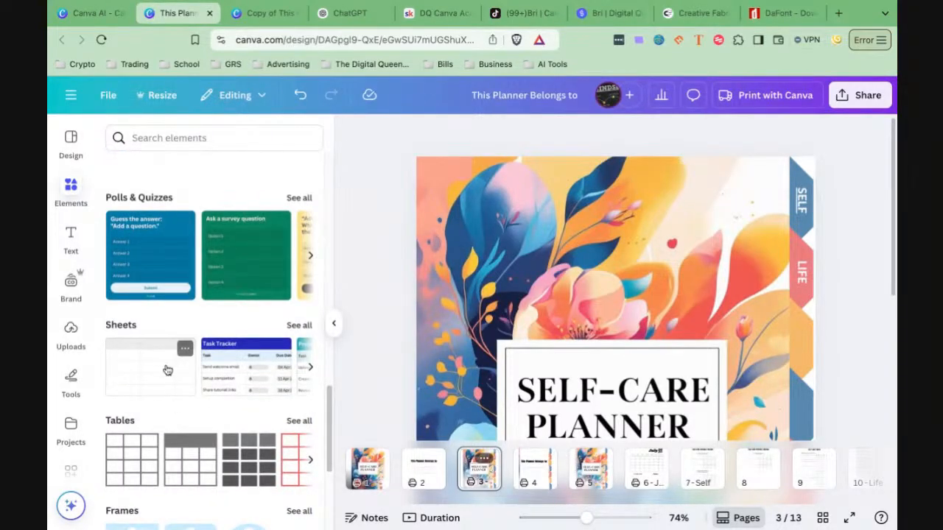
pyautogui.scroll(-2, 168, 370)
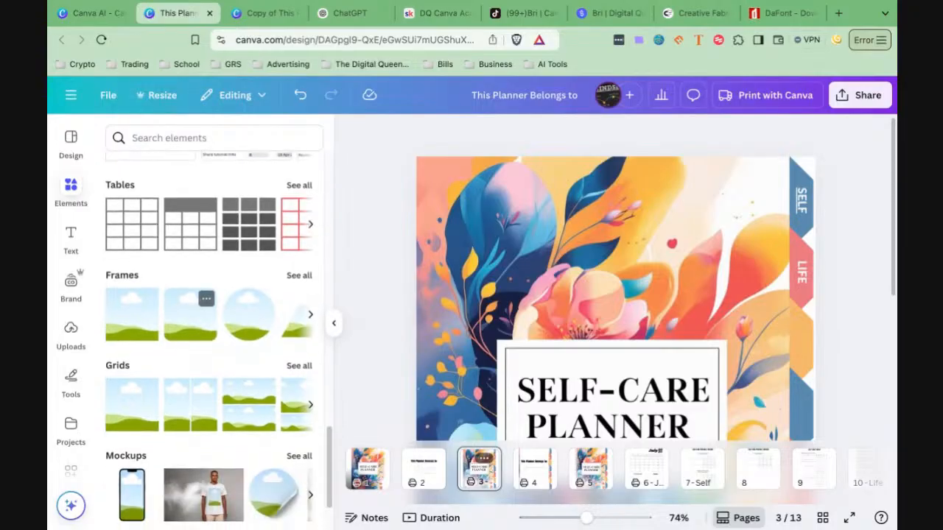
pyautogui.scroll(-2, 177, 394)
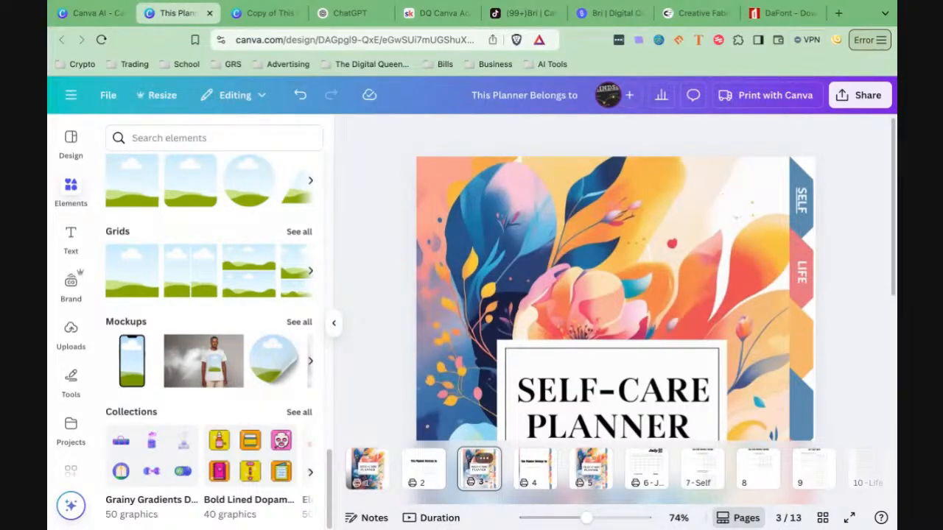
pyautogui.scroll(10, 214, 332)
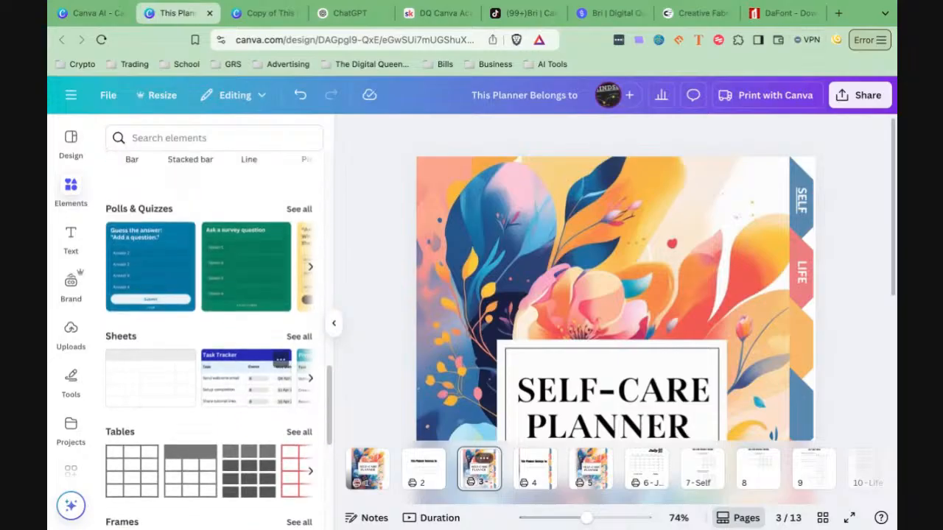
pyautogui.scroll(10, 213, 332)
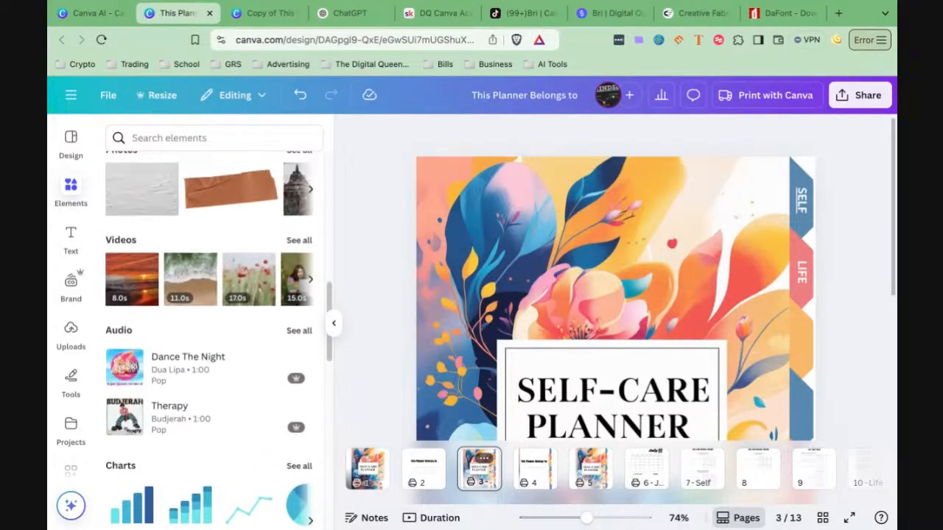
pyautogui.scroll(10, 214, 332)
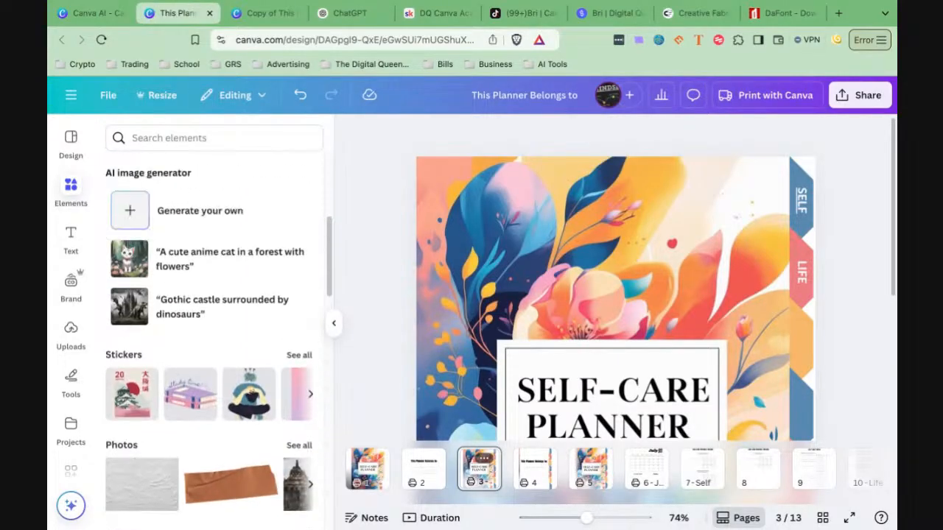
# Step: Search the elements for "fathers day", look through the graphics, photos, videos and audio, and clear the search
pyautogui.click(179, 138)
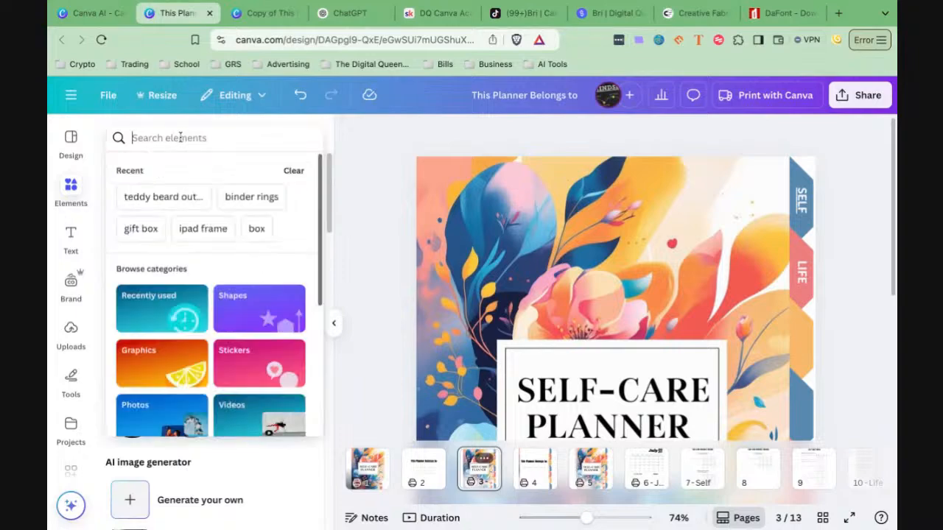
pyautogui.write('fathers day')
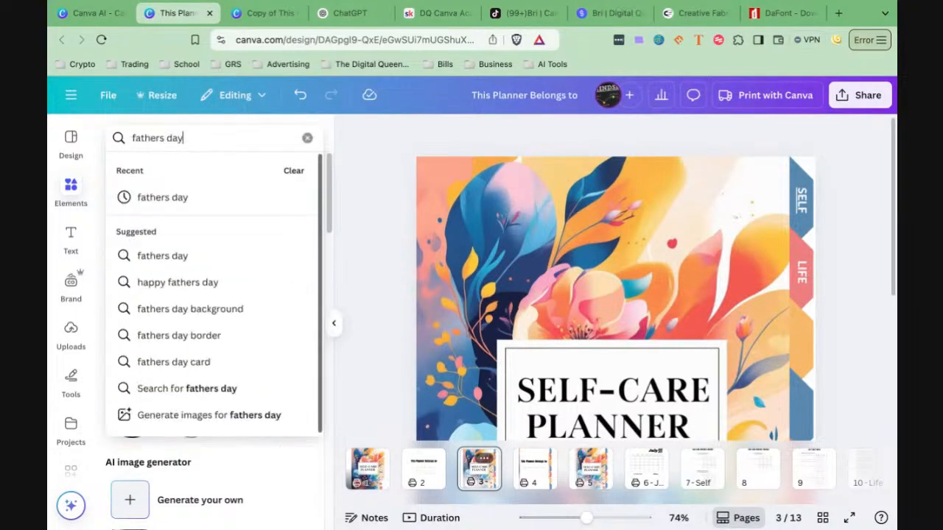
pyautogui.press('Return')
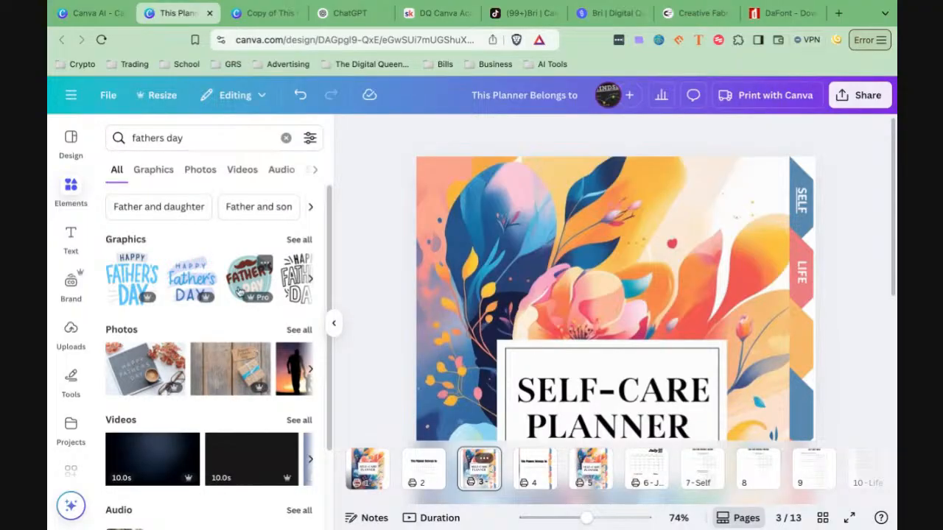
pyautogui.scroll(-3, 241, 288)
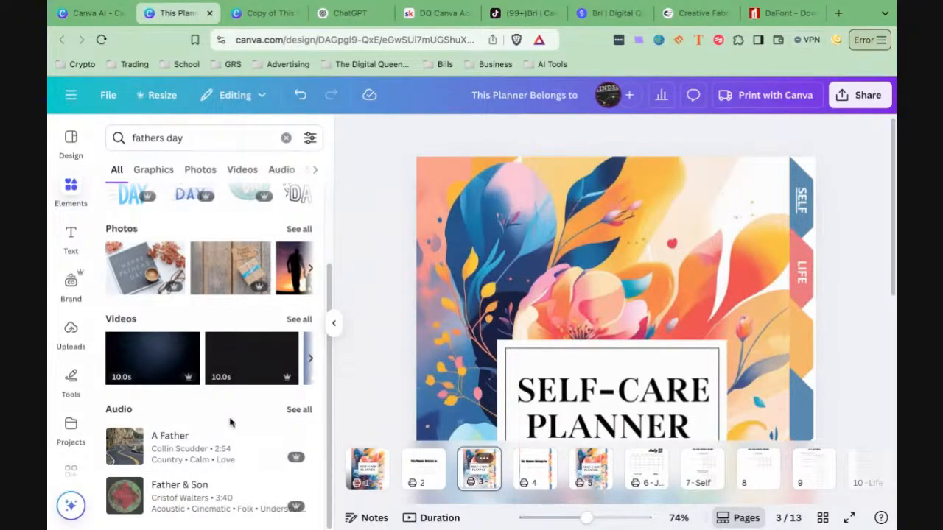
pyautogui.scroll(3, 230, 422)
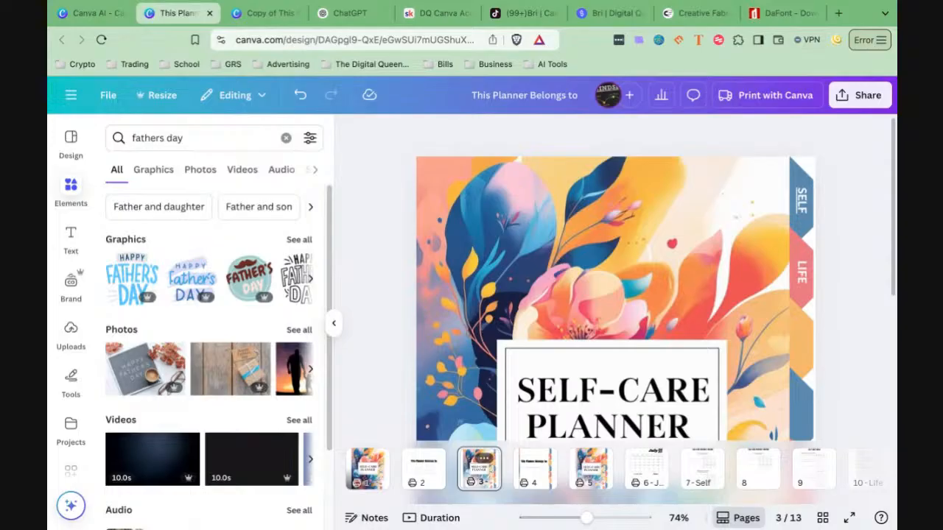
pyautogui.click(286, 138)
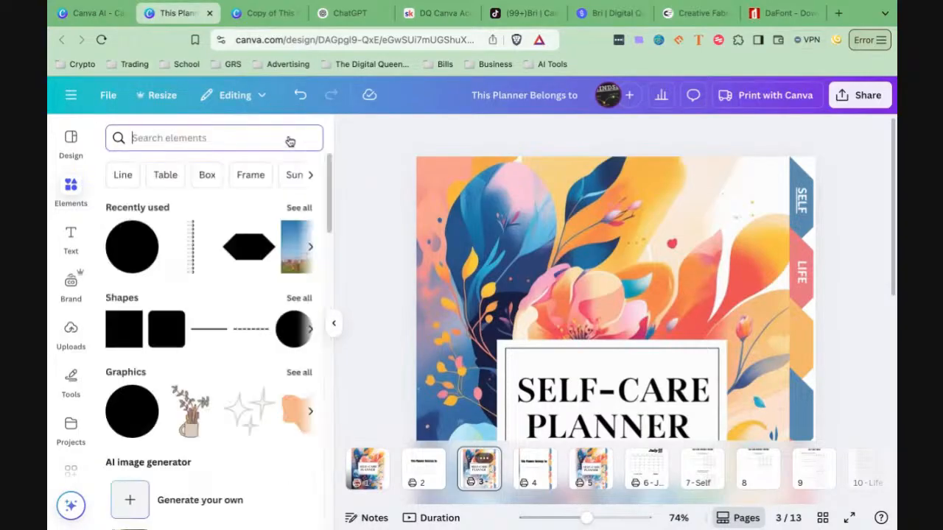
# Step: Show the text tools, view the Magic Write prompt, and close it without generating any text
pyautogui.click(72, 247)
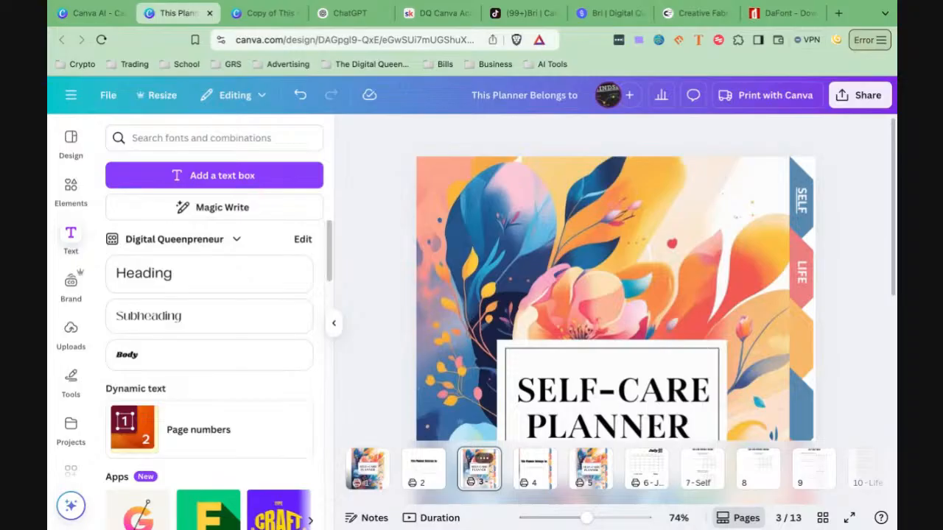
pyautogui.click(264, 214)
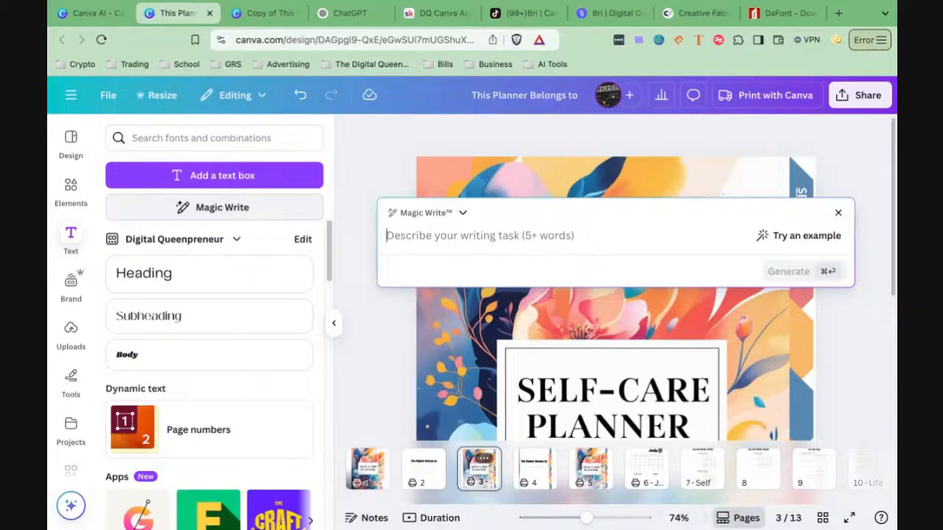
pyautogui.click(388, 171)
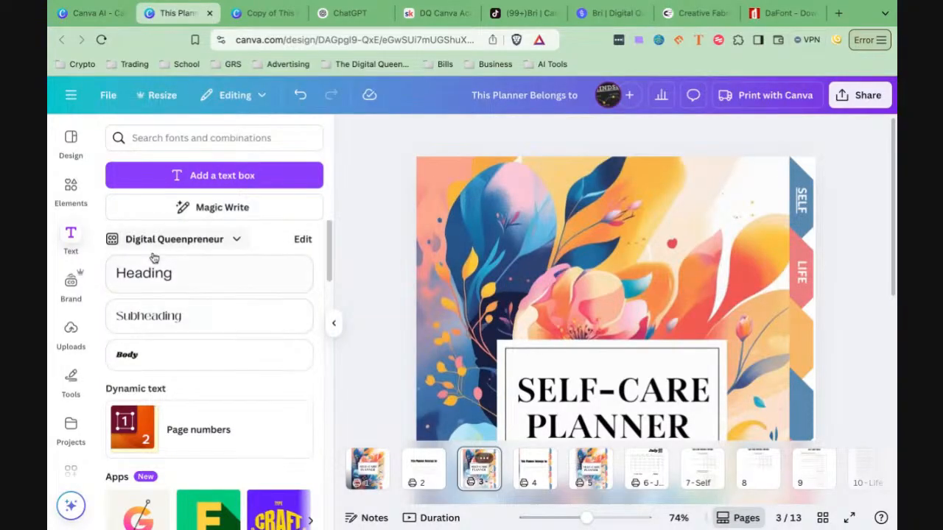
# Step: Review the dynamic page numbers option and the text effect apps, from TypeGradient to TypeCutOut
pyautogui.scroll(-1, 205, 255)
pyautogui.scroll(-3, 205, 255)
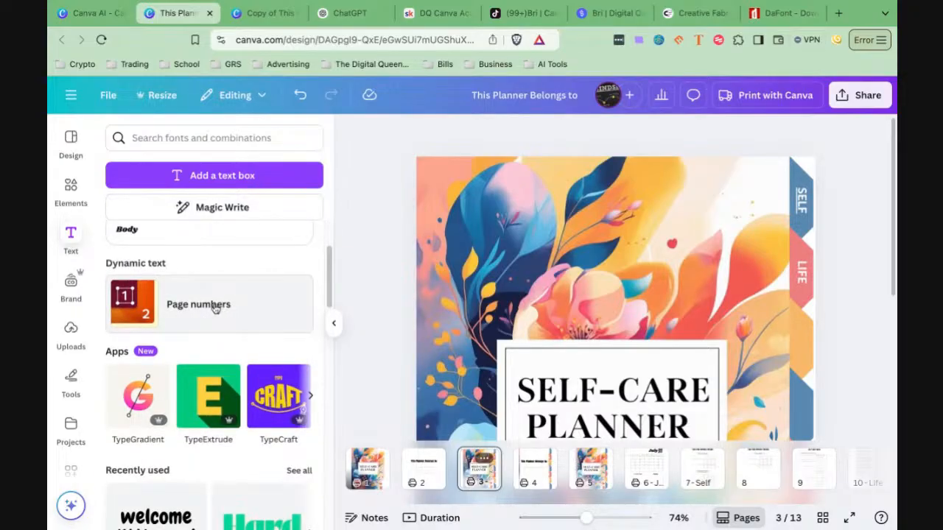
pyautogui.scroll(-2, 294, 318)
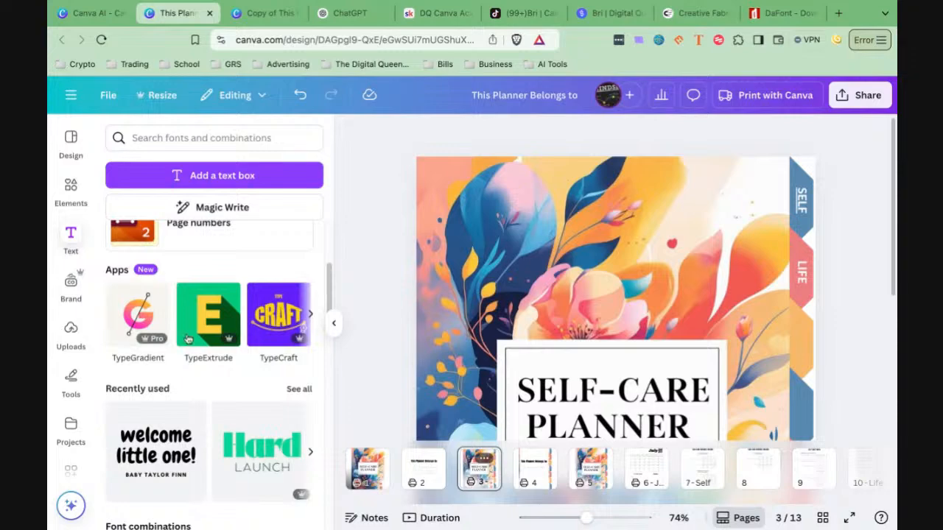
pyautogui.click(310, 315)
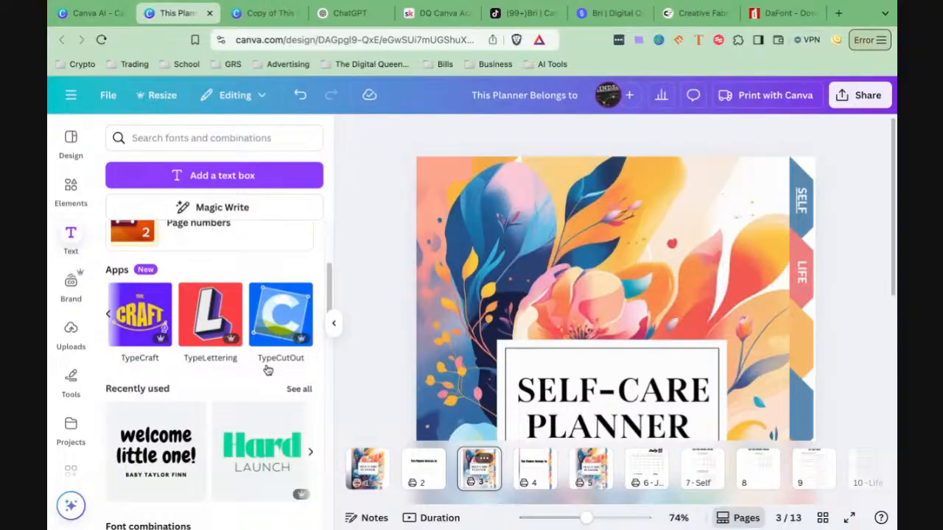
# Step: Browse the recently used text designs and the ready-made font combinations
pyautogui.scroll(-3, 267, 370)
pyautogui.scroll(-4, 267, 371)
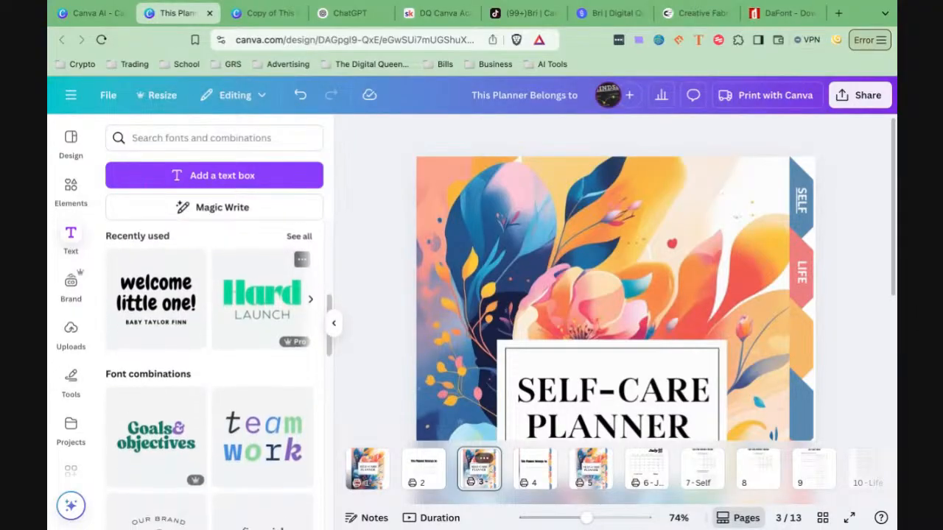
pyautogui.scroll(-3, 263, 331)
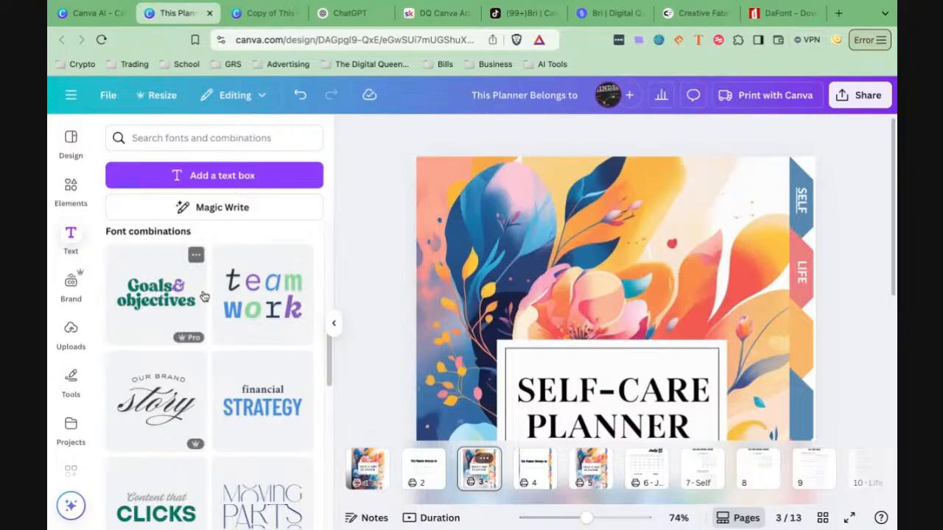
pyautogui.scroll(-5, 204, 295)
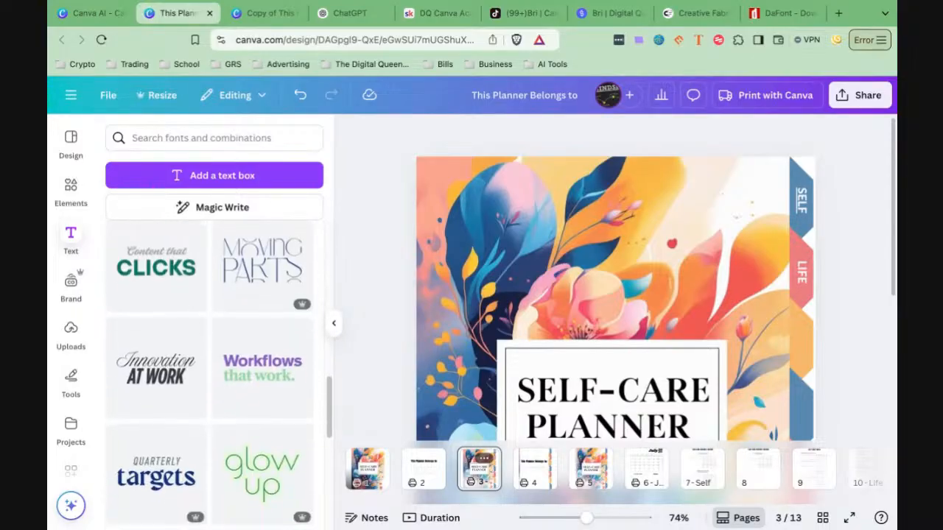
pyautogui.scroll(-5, 214, 368)
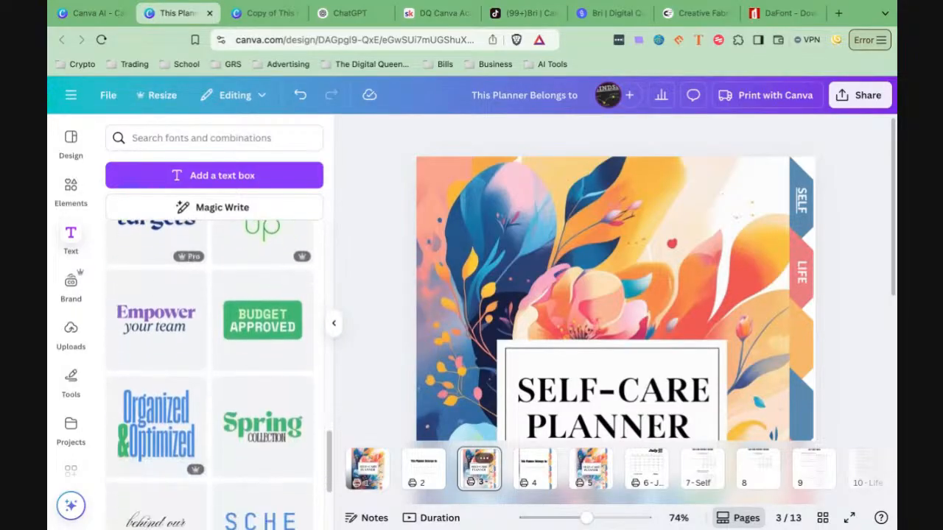
pyautogui.scroll(-5, 156, 317)
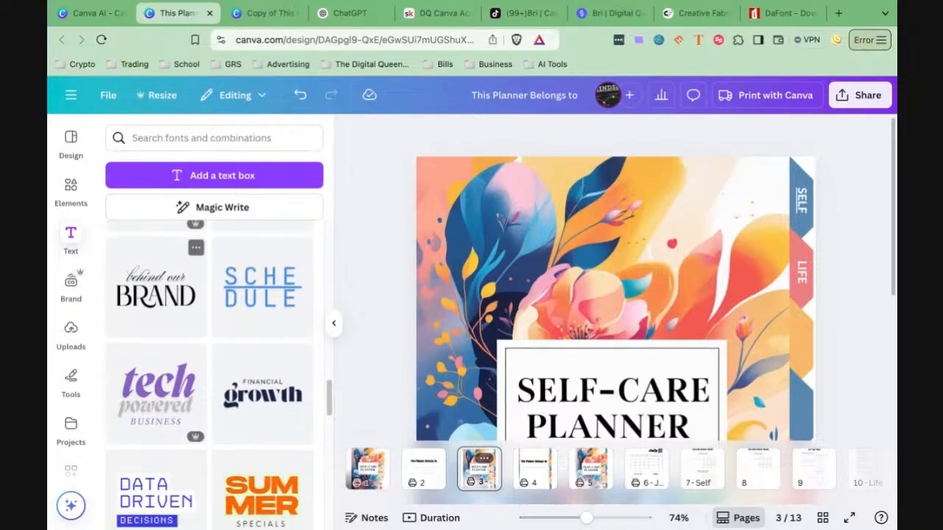
pyautogui.scroll(-5, 253, 316)
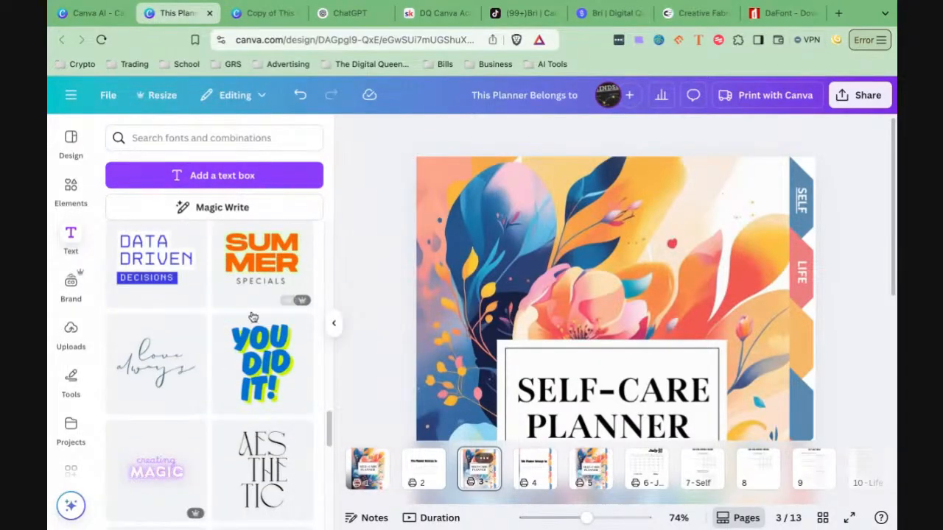
# Step: Place the "Summer Specials" font combination over the title box on page 3 and ungroup it
pyautogui.scroll(1, 253, 317)
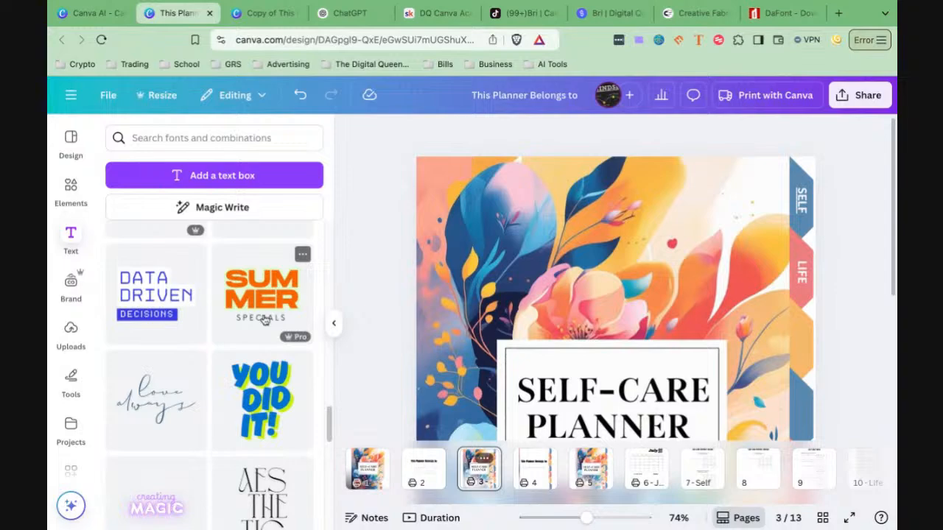
pyautogui.moveTo(269, 296); pyautogui.dragTo(663, 369)
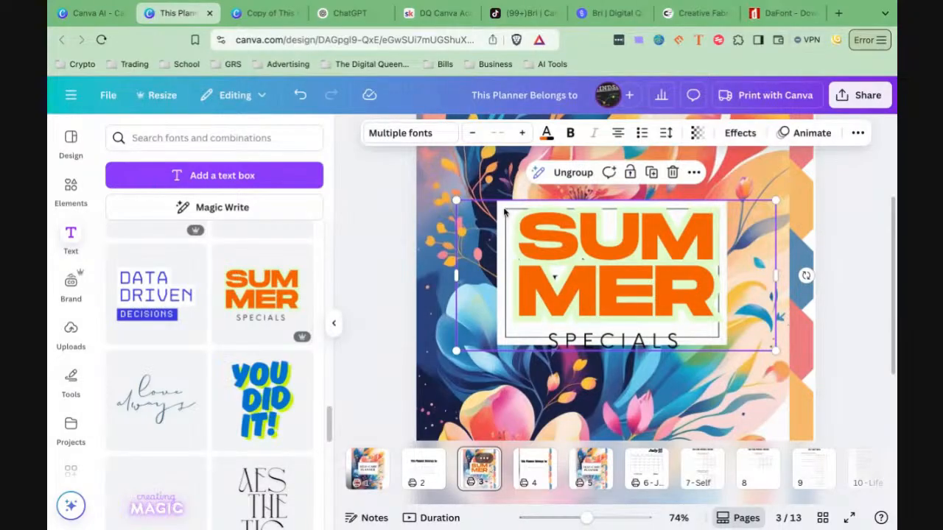
pyautogui.click(574, 172)
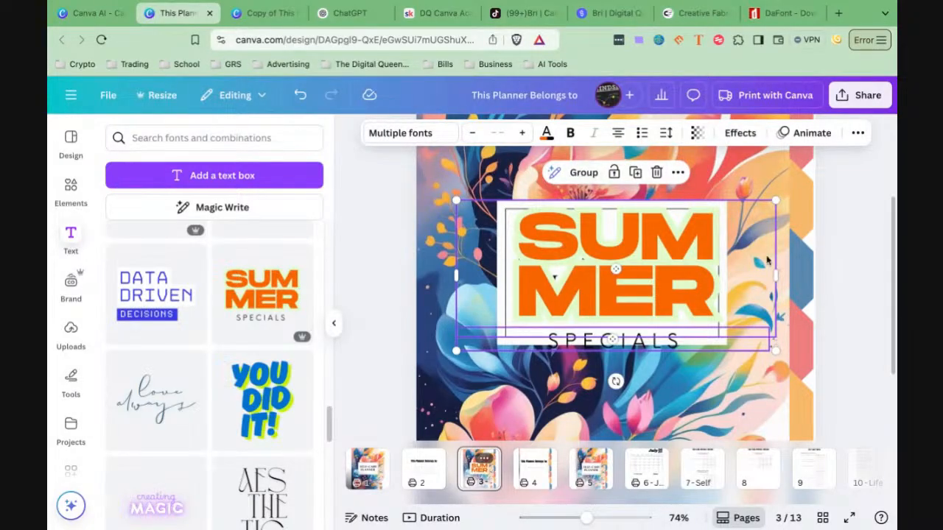
# Step: Show the text effect settings of the ungrouped "SUMMER" text on page 3
pyautogui.click(643, 294)
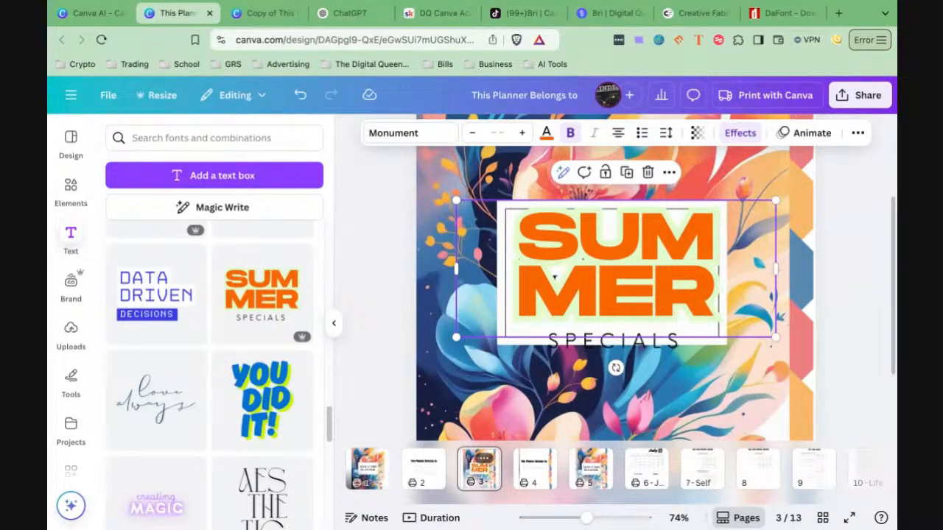
pyautogui.click(739, 133)
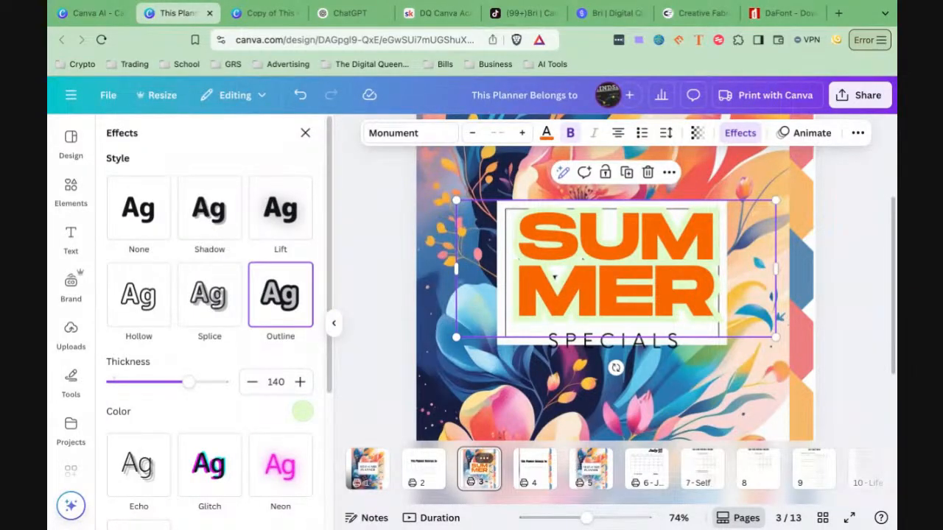
# Step: Delete the SUMMER and SPECIALS text from the Self-Care Planner cover on page 3
pyautogui.doubleClick(622, 285)
pyautogui.press('BackSpace')
pyautogui.click(861, 319)
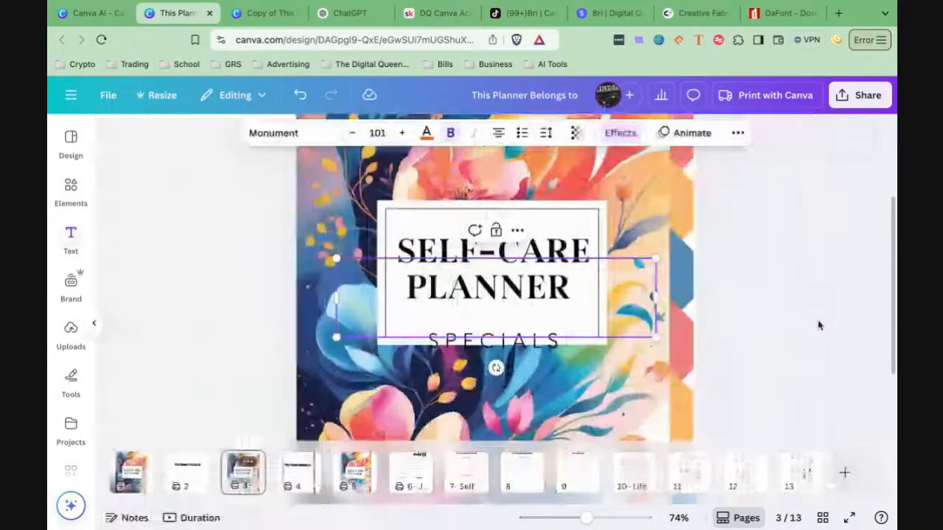
pyautogui.click(537, 346)
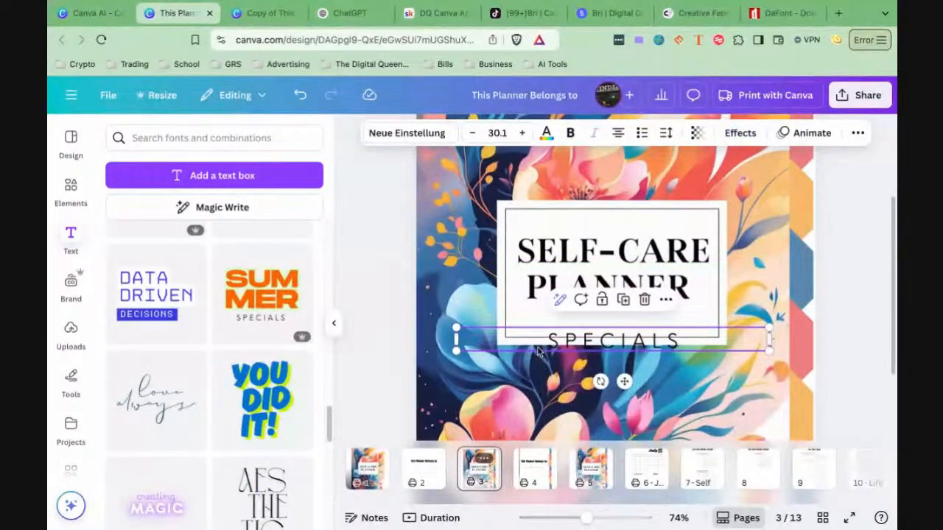
pyautogui.press('Delete')
# Step: Browse the font combinations past Summer Specials, down to Cute Button and Thank you, including which ones are Pro
pyautogui.scroll(-2, 162, 347)
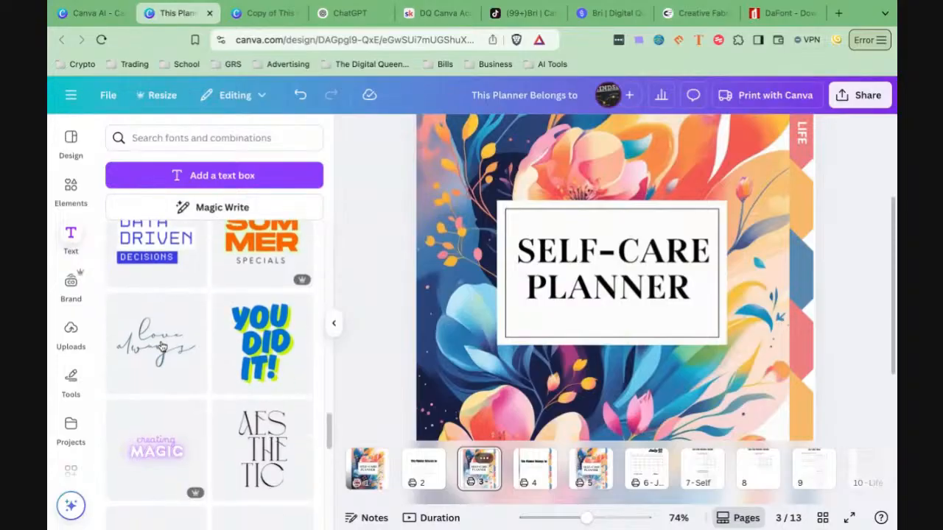
pyautogui.scroll(-5, 162, 346)
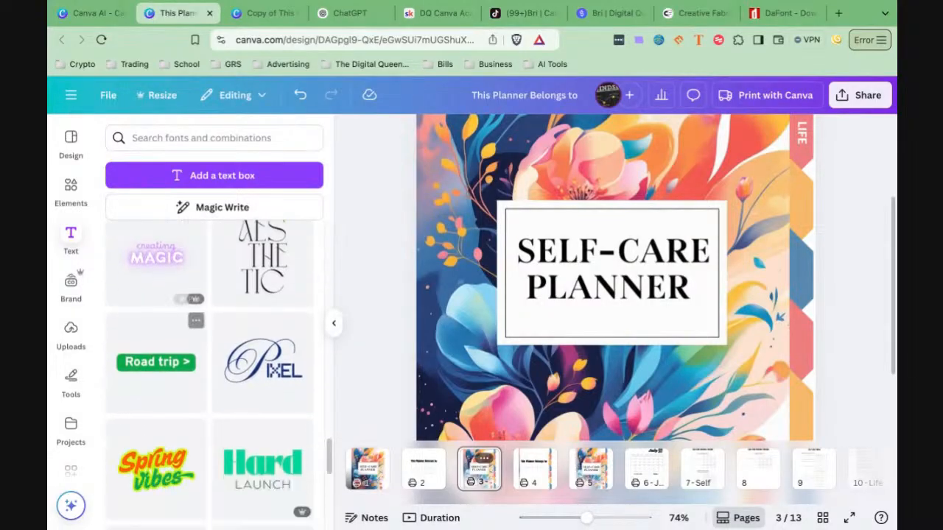
pyautogui.scroll(-2, 210, 368)
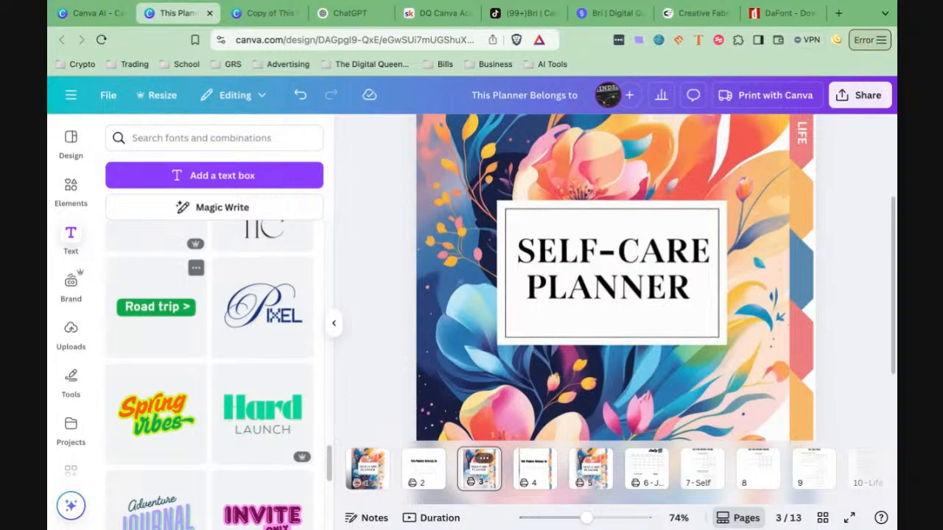
pyautogui.scroll(-6, 210, 368)
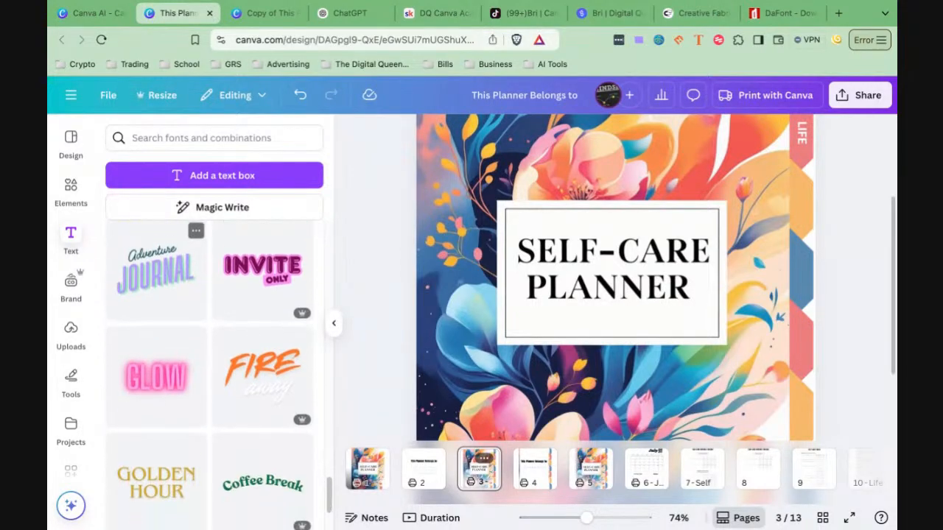
pyautogui.scroll(-5, 210, 368)
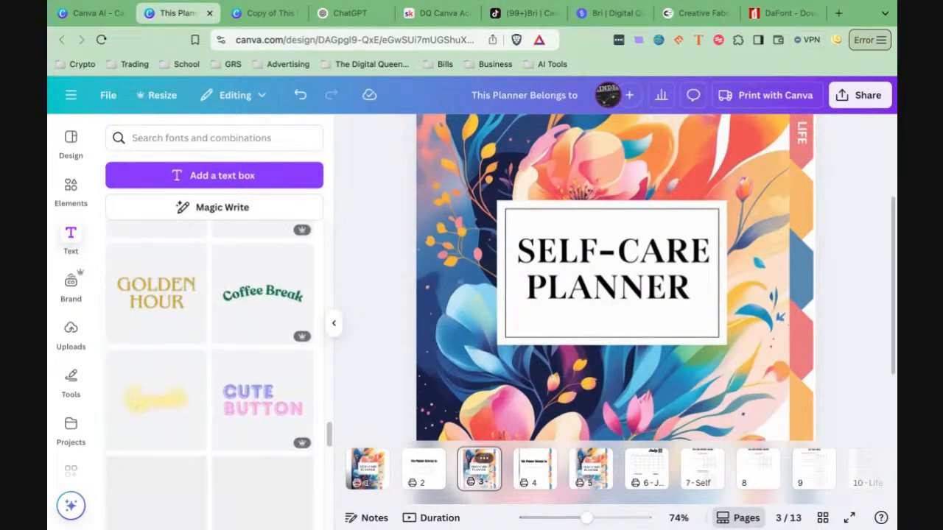
pyautogui.scroll(-2, 162, 346)
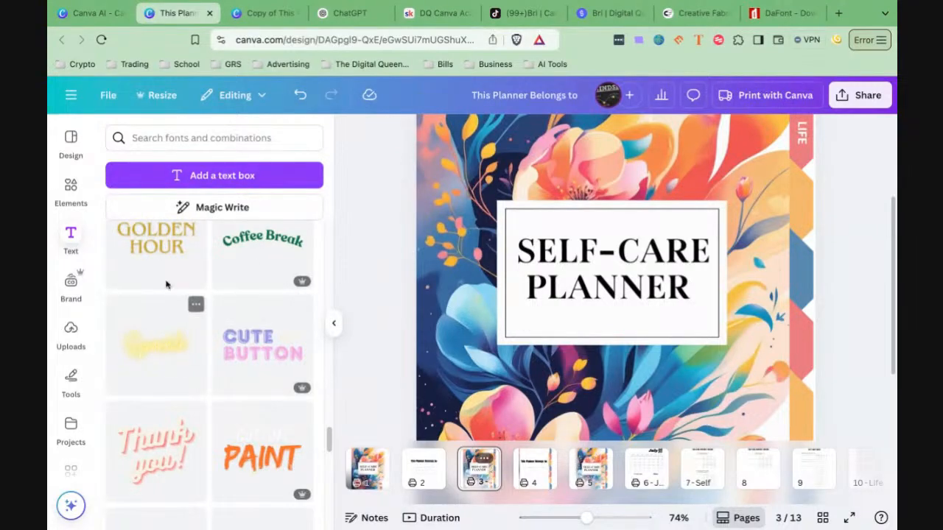
pyautogui.moveTo(297, 395)
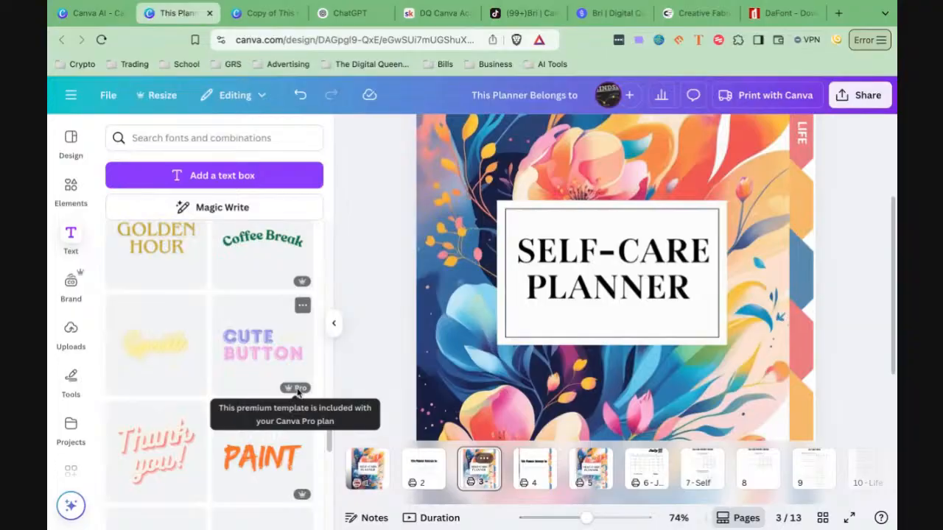
# Step: Browse the Elements library's shapes, graphics, stickers and photos, leafing through more of the suggested photos
pyautogui.click(73, 190)
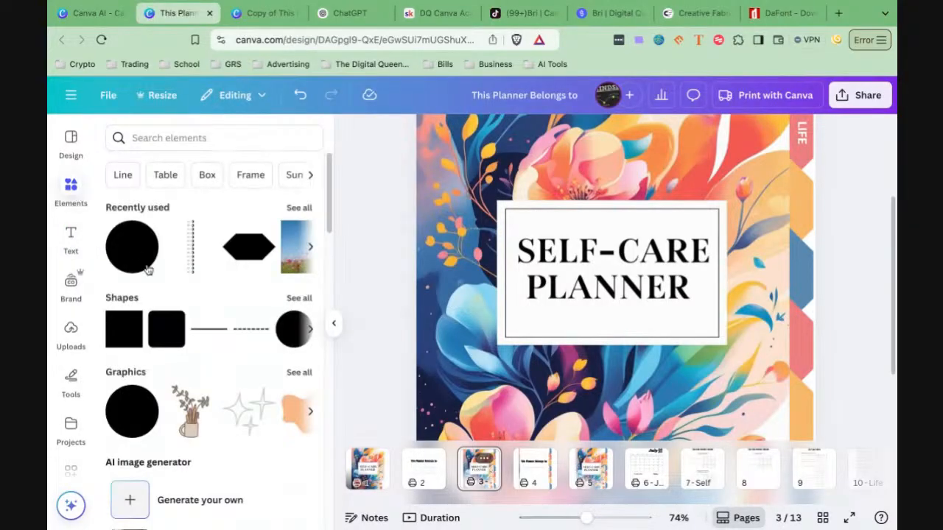
pyautogui.scroll(-2, 159, 274)
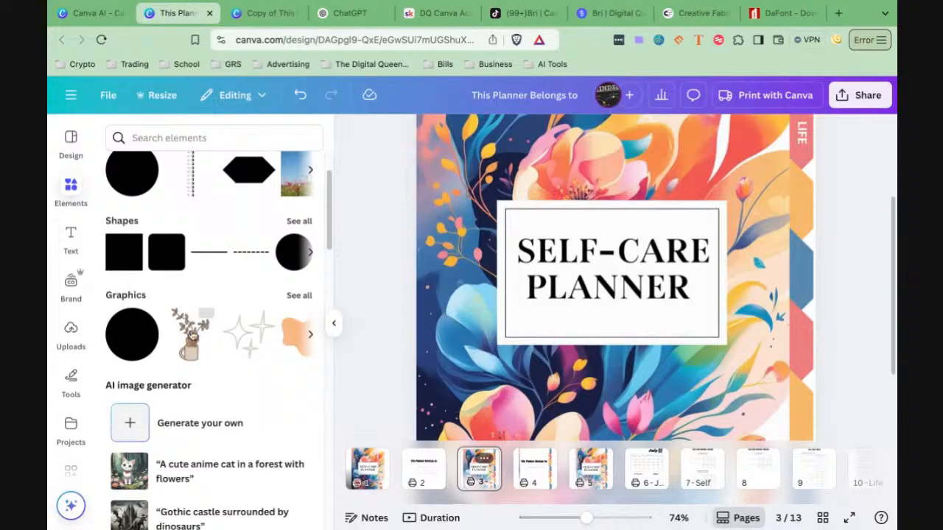
pyautogui.scroll(2, 190, 332)
pyautogui.scroll(-6, 190, 335)
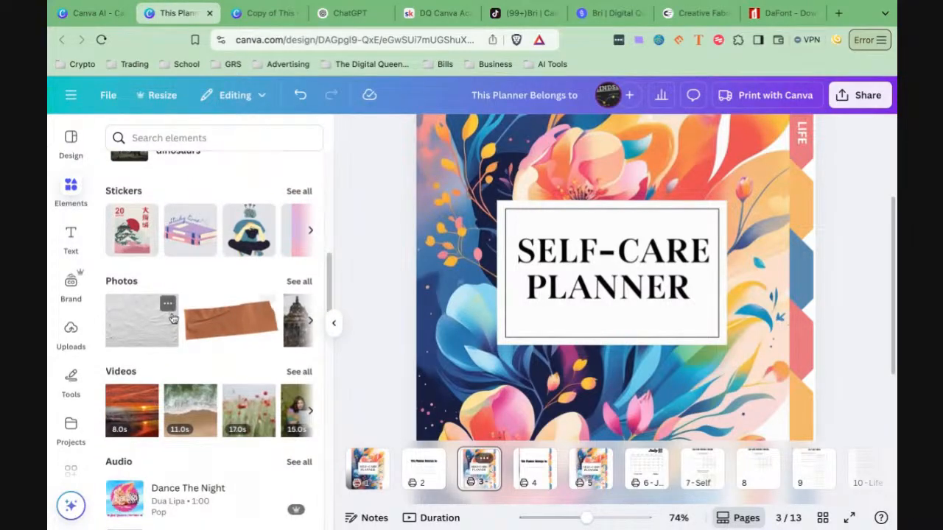
pyautogui.click(310, 324)
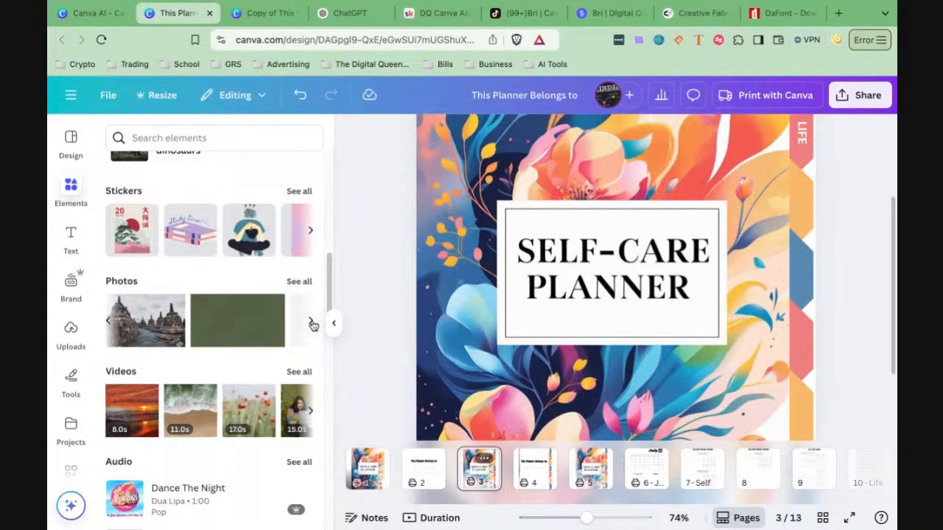
pyautogui.click(311, 324)
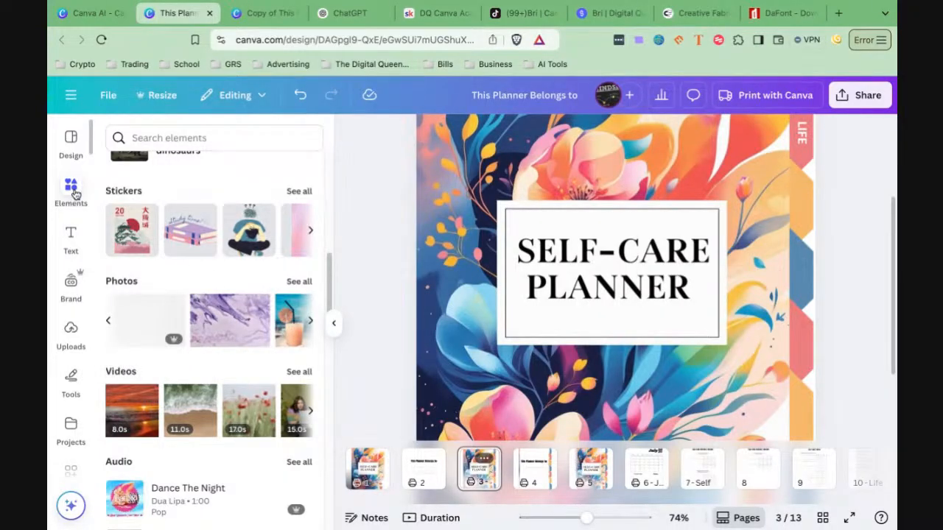
# Step: Return to the text font combinations and look through further styles, down to Insert Coin and Pixel Dreams
pyautogui.click(71, 237)
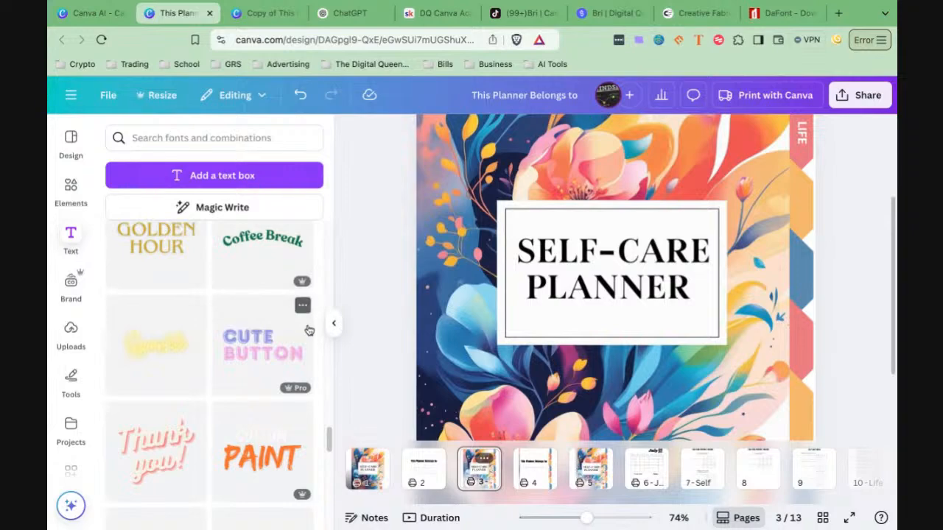
pyautogui.scroll(-5, 220, 366)
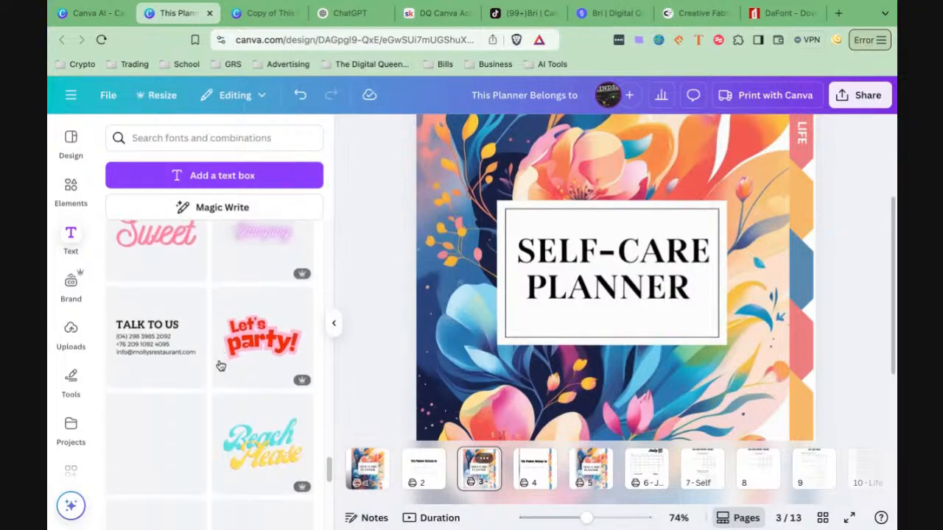
pyautogui.scroll(-3, 220, 366)
pyautogui.scroll(1, 220, 366)
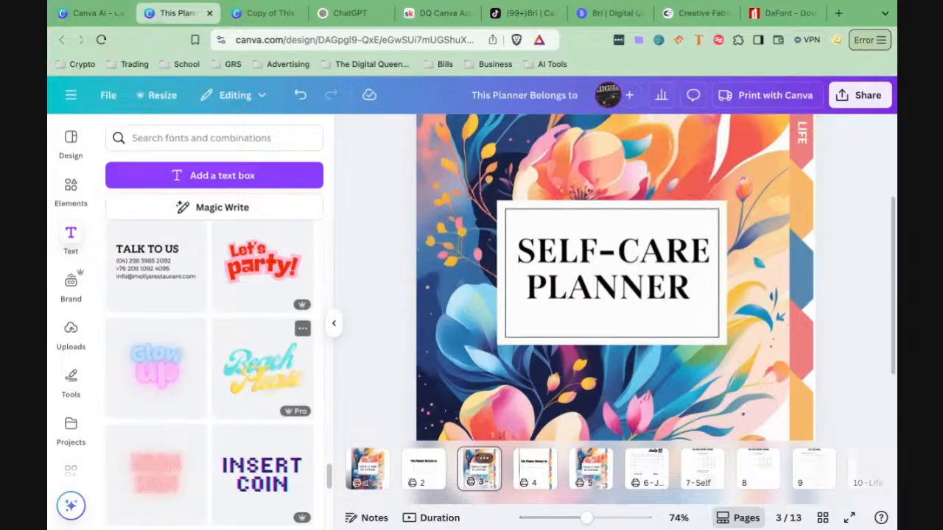
pyautogui.scroll(-3, 261, 361)
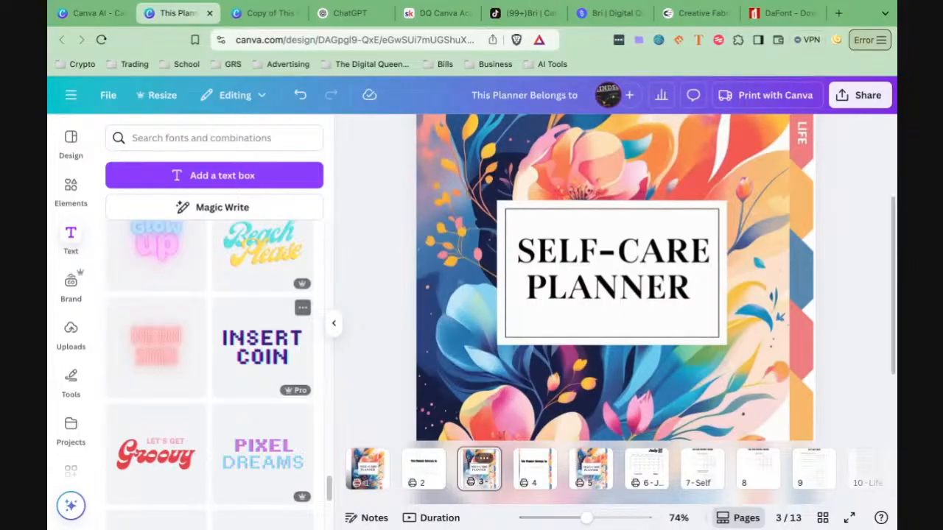
# Step: Switch to the Canva AI browser tab, go to the Canva home page and activate the Canva AI prompt mode
pyautogui.click(88, 13)
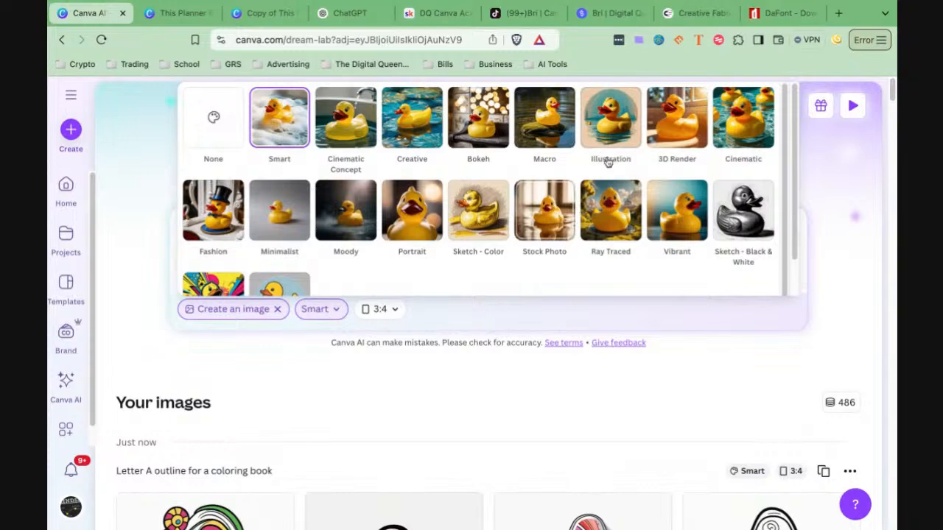
pyautogui.click(67, 190)
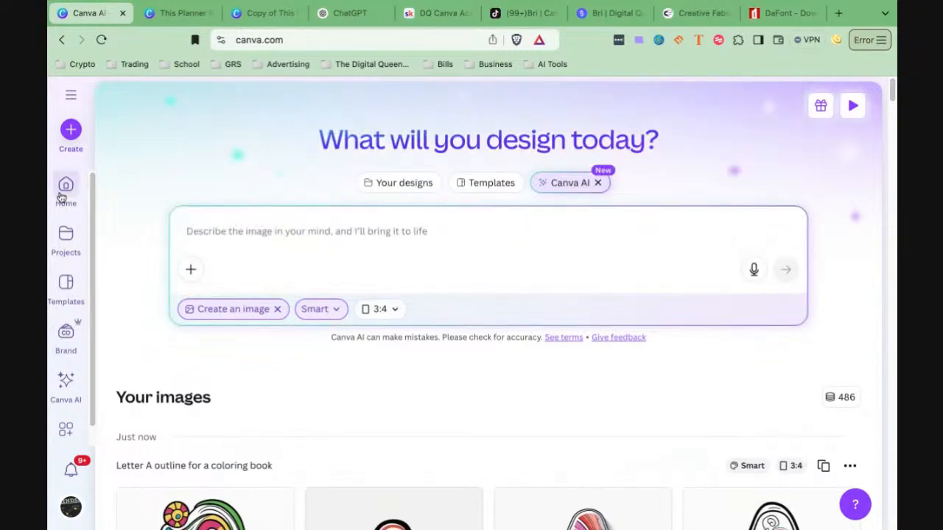
pyautogui.click(571, 192)
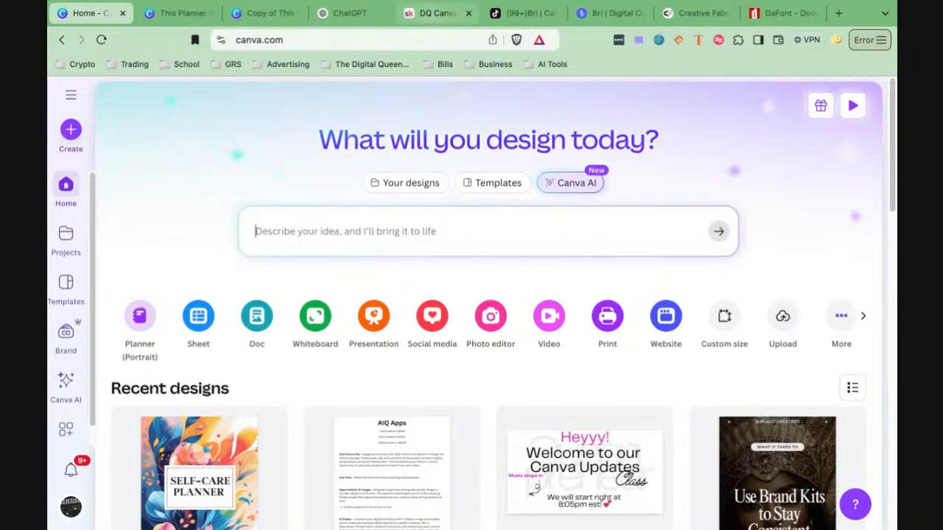
# Step: Show the TikTok profile with its store link, and view the memberships offered on the Stan Store page
pyautogui.click(520, 13)
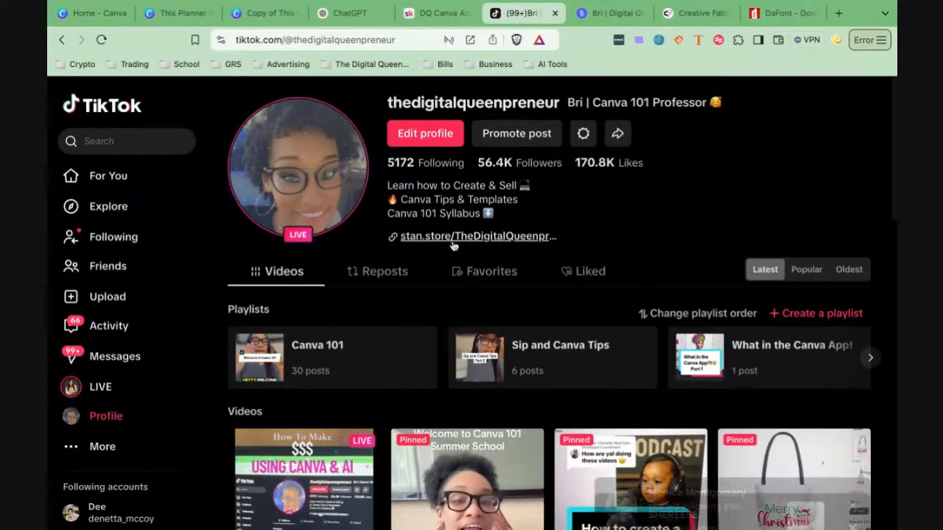
pyautogui.click(595, 16)
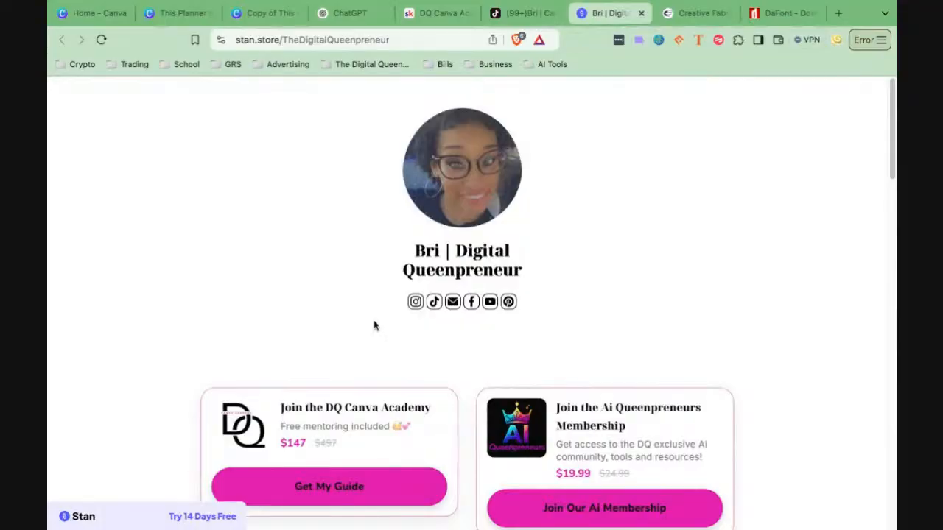
pyautogui.scroll(-3, 353, 368)
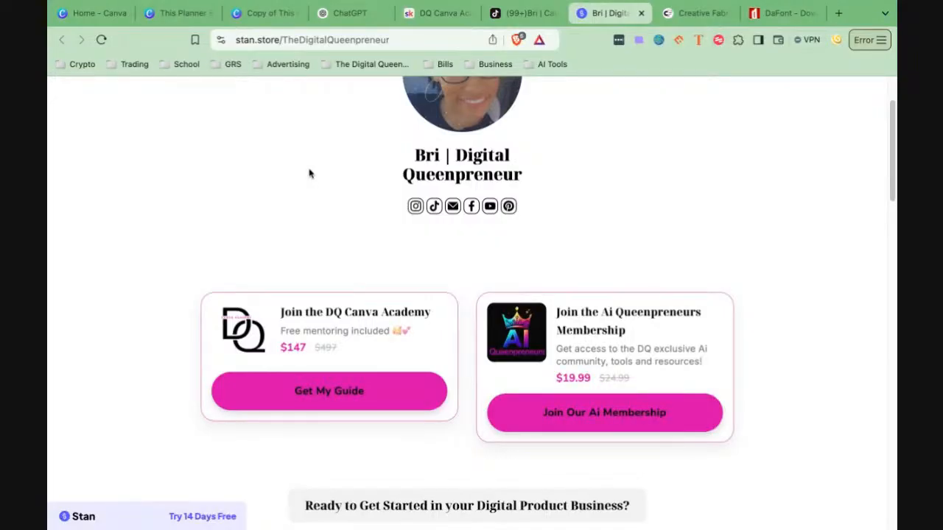
# Step: Switch to the DQ Canva Academy community on Skool and expand the full list of post categories
pyautogui.click(431, 21)
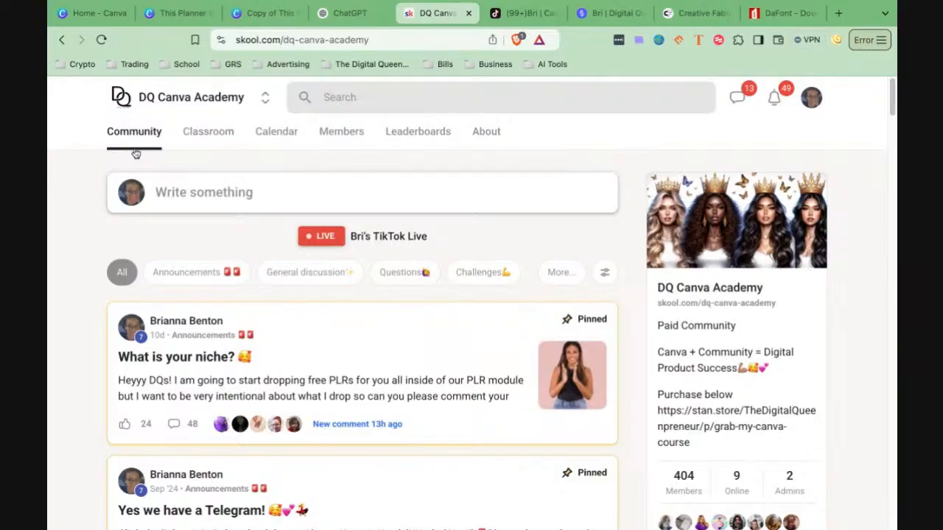
pyautogui.click(558, 273)
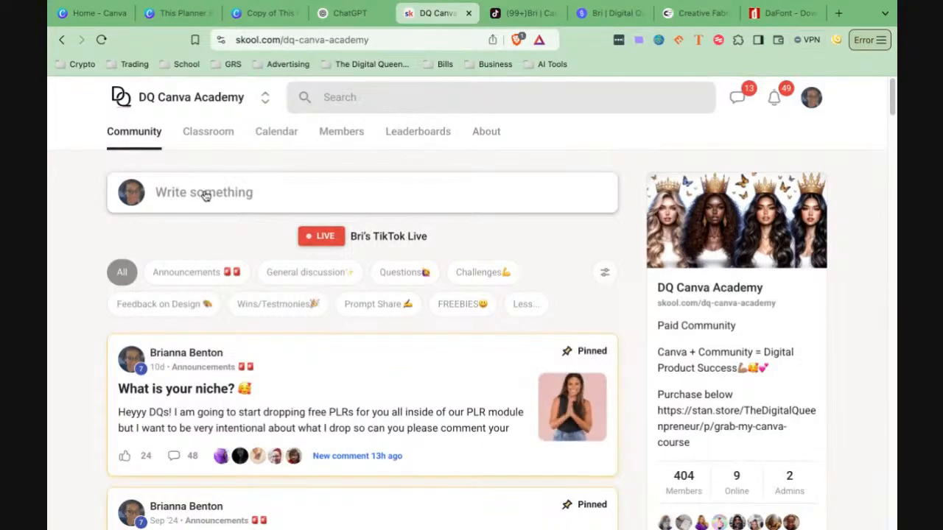
# Step: Open the academy's Classroom and look through the modules from Start Here down to Canva 101
pyautogui.click(210, 132)
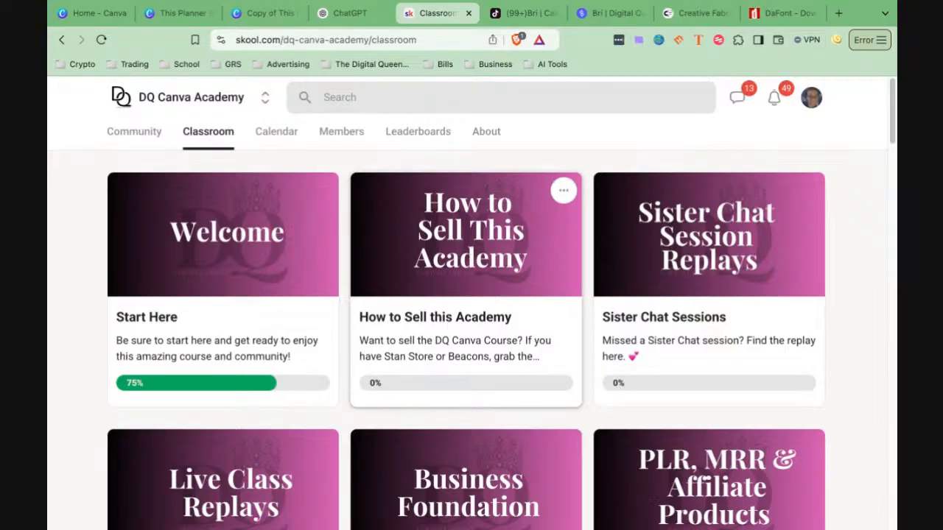
pyautogui.scroll(-1, 516, 253)
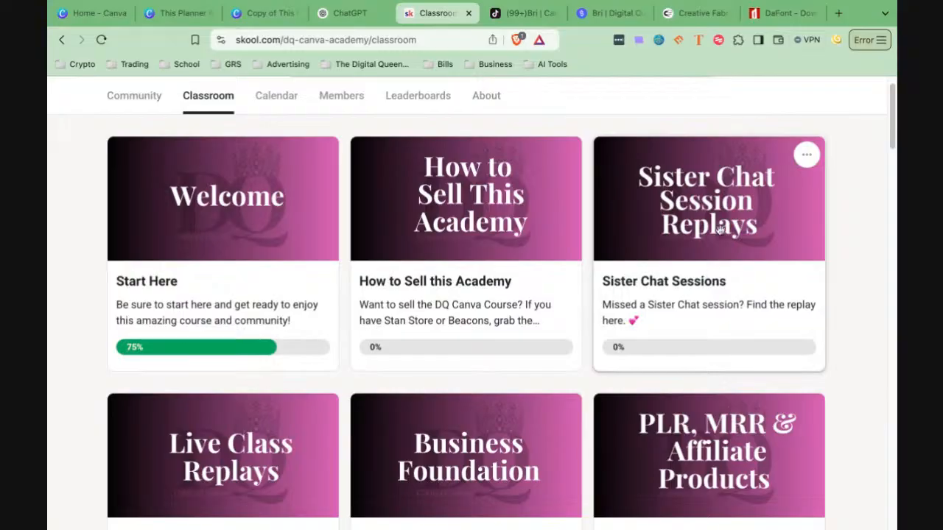
pyautogui.scroll(-1, 472, 365)
pyautogui.scroll(-2, 472, 365)
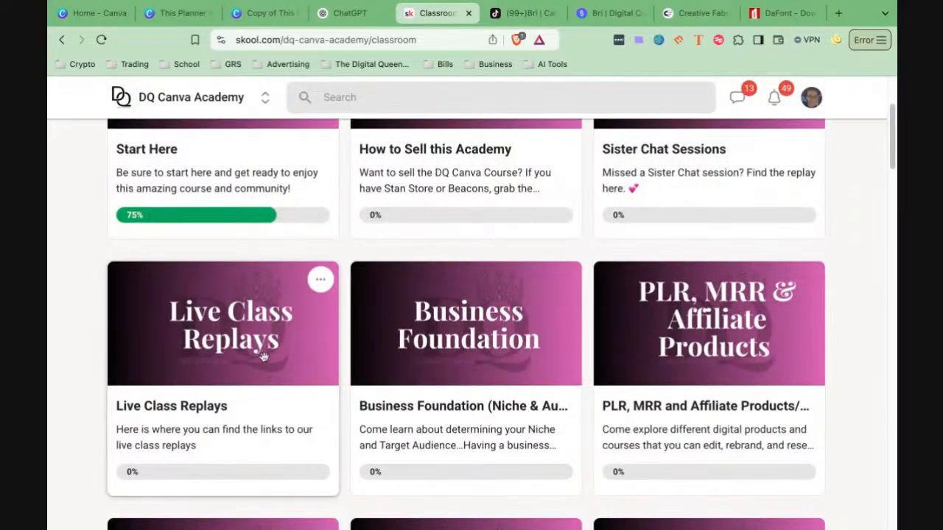
pyautogui.scroll(-1, 269, 363)
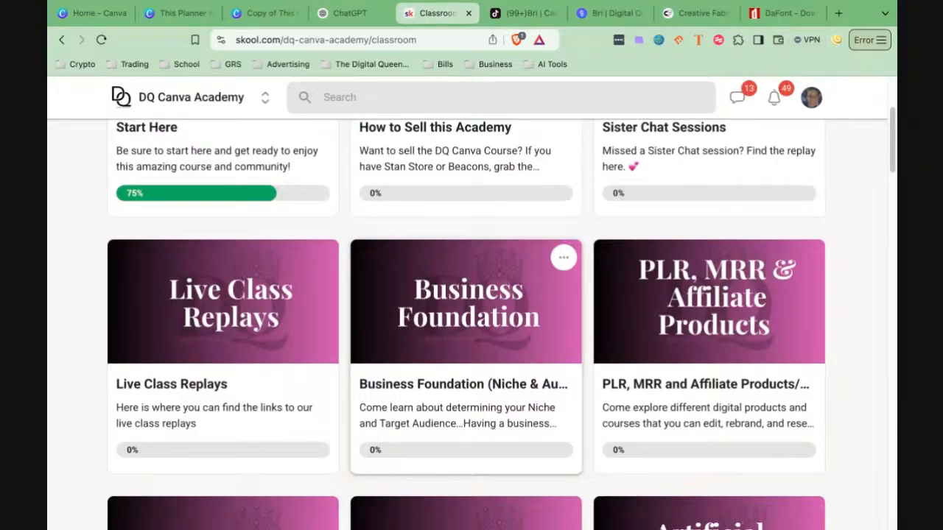
pyautogui.scroll(-2, 466, 319)
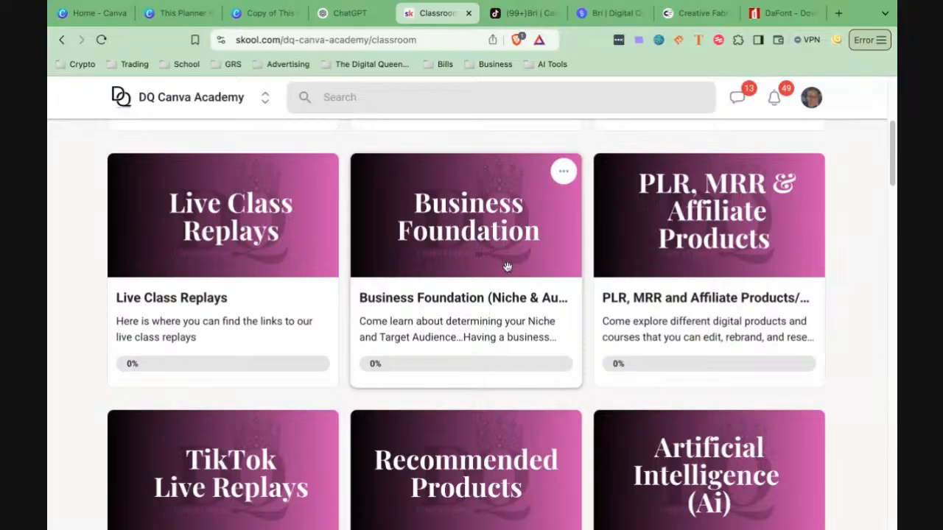
pyautogui.scroll(-1, 507, 267)
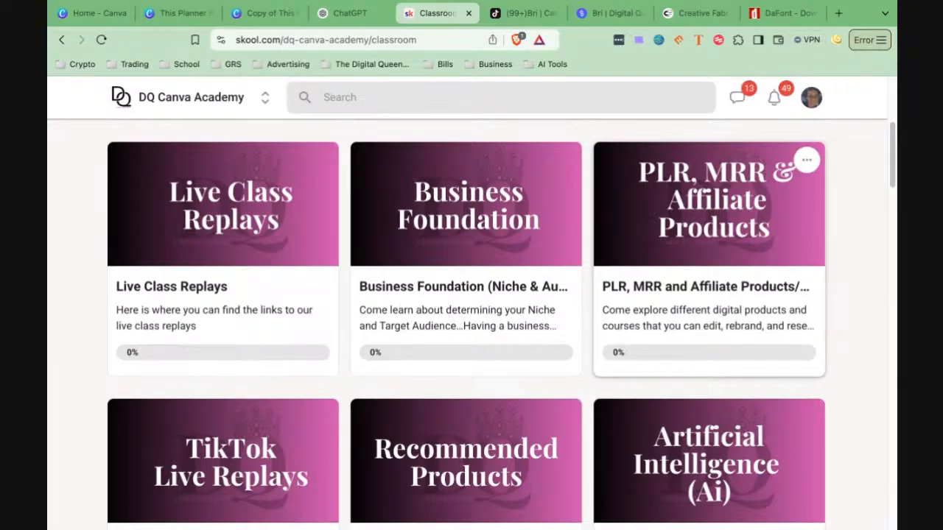
pyautogui.scroll(-5, 257, 371)
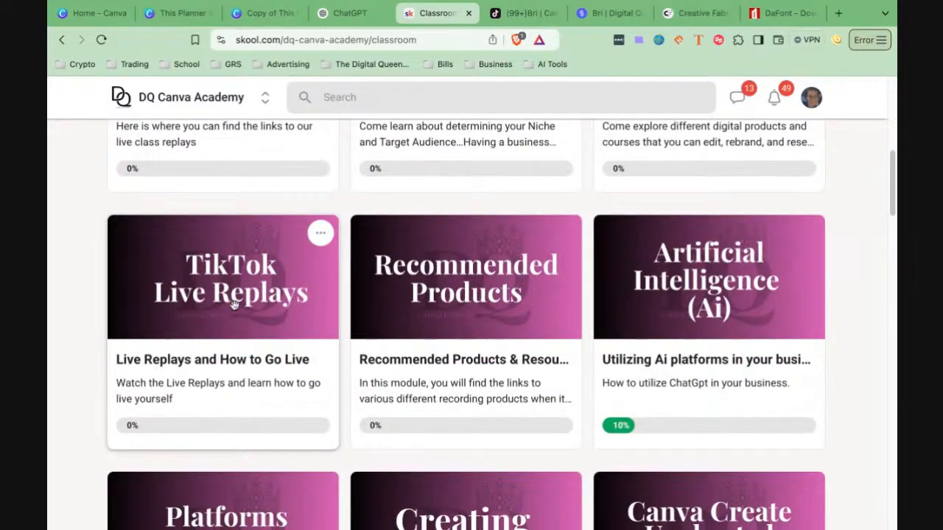
pyautogui.scroll(-1, 228, 309)
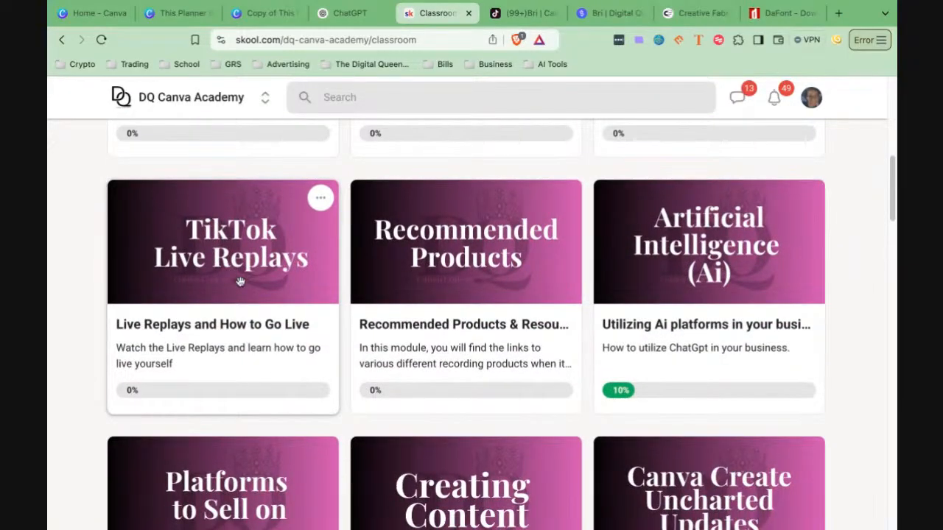
pyautogui.scroll(-3, 240, 282)
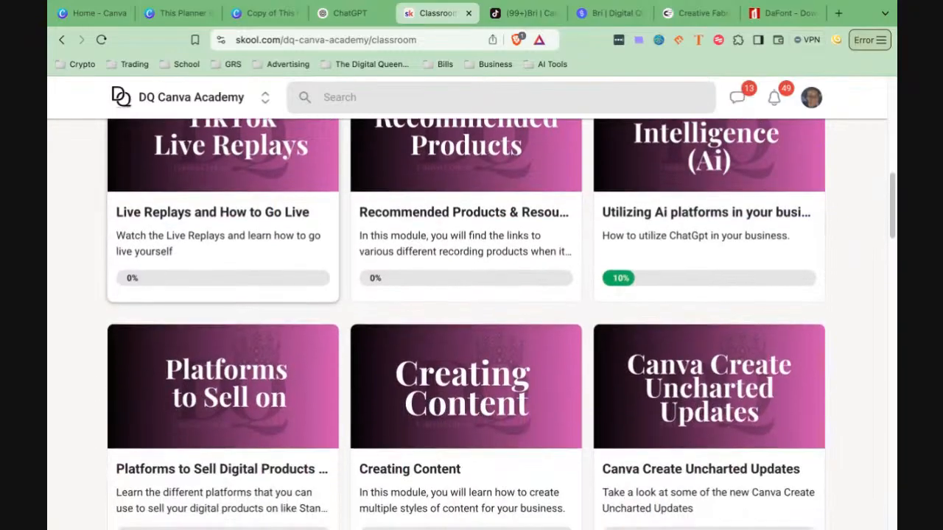
pyautogui.scroll(-9, 205, 352)
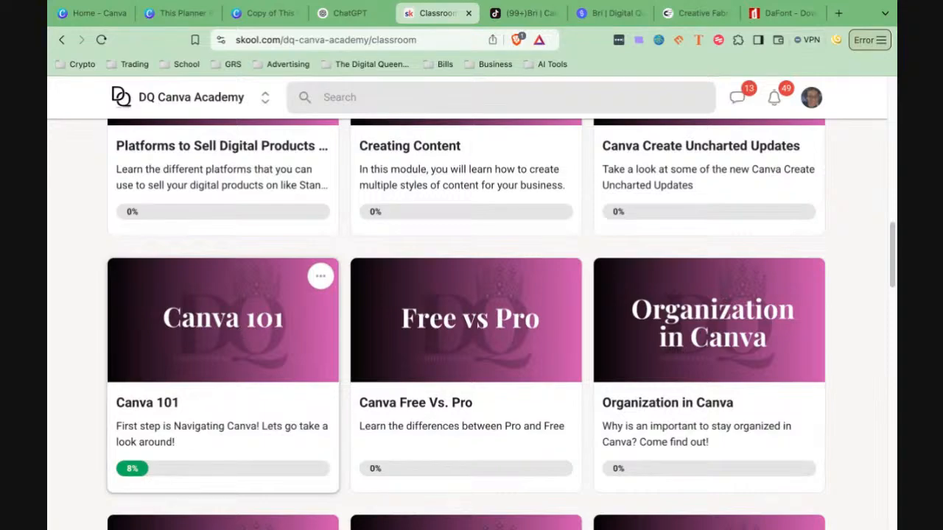
# Step: Add a published folder named "Canva 101 Summer School" to the Canva 101 course
pyautogui.click(206, 340)
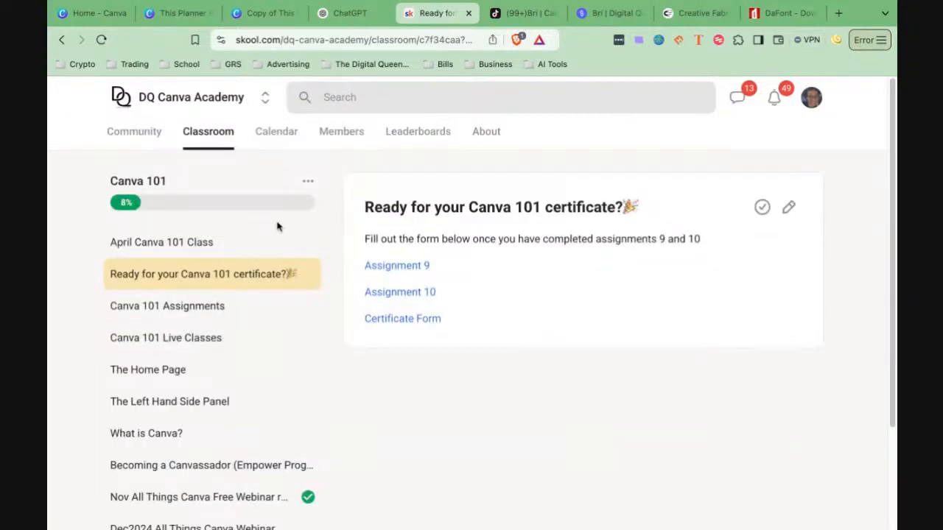
pyautogui.click(309, 184)
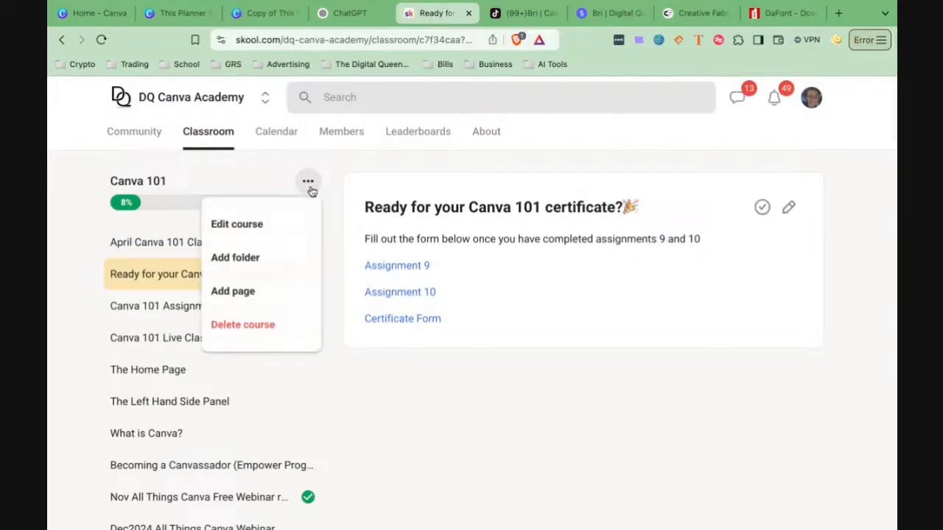
pyautogui.click(228, 265)
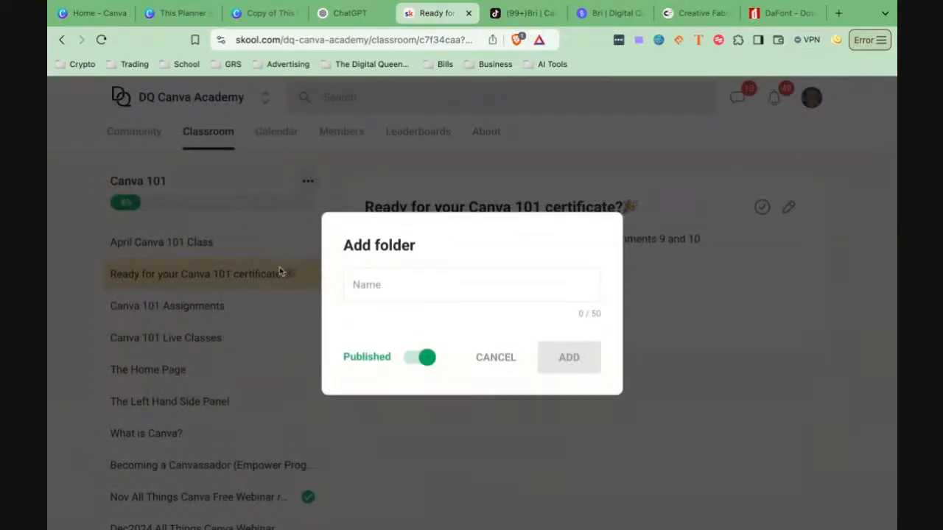
pyautogui.click(384, 290)
pyautogui.write('CAN')
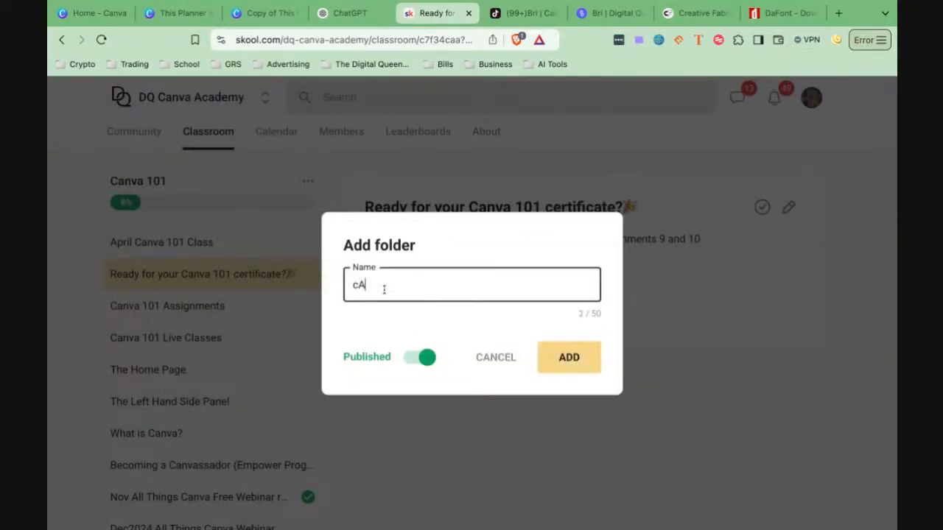
pyautogui.press('BackSpace')
pyautogui.press('BackSpace')
pyautogui.press('BackSpace')
pyautogui.write('Canva 101 Summer School')
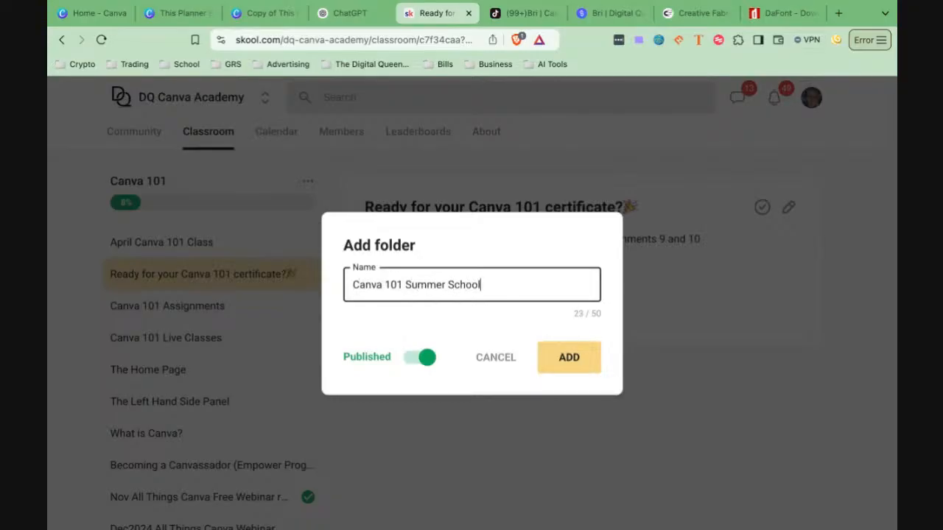
pyautogui.click(559, 369)
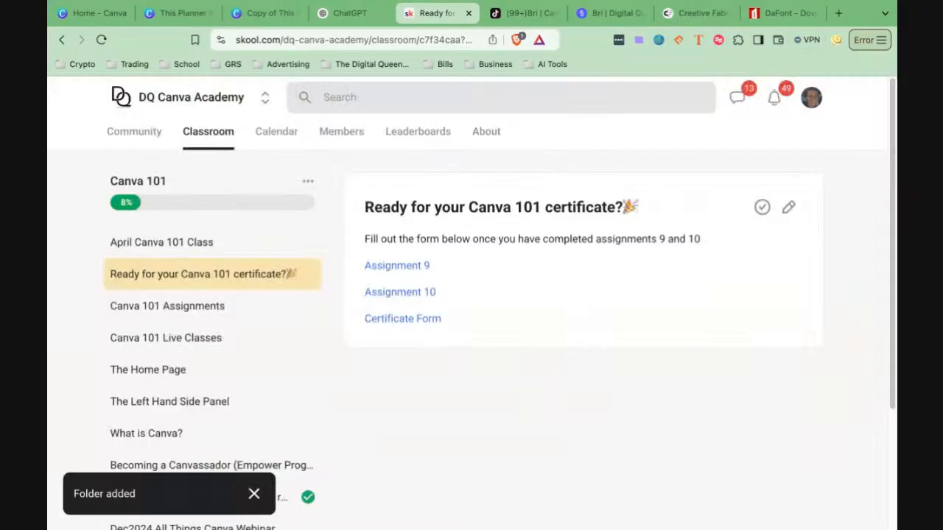
# Step: Return to the classroom overview and look through the modules from Platforms to Sell on down to Creating Digital Products
pyautogui.click(173, 248)
pyautogui.click(63, 41)
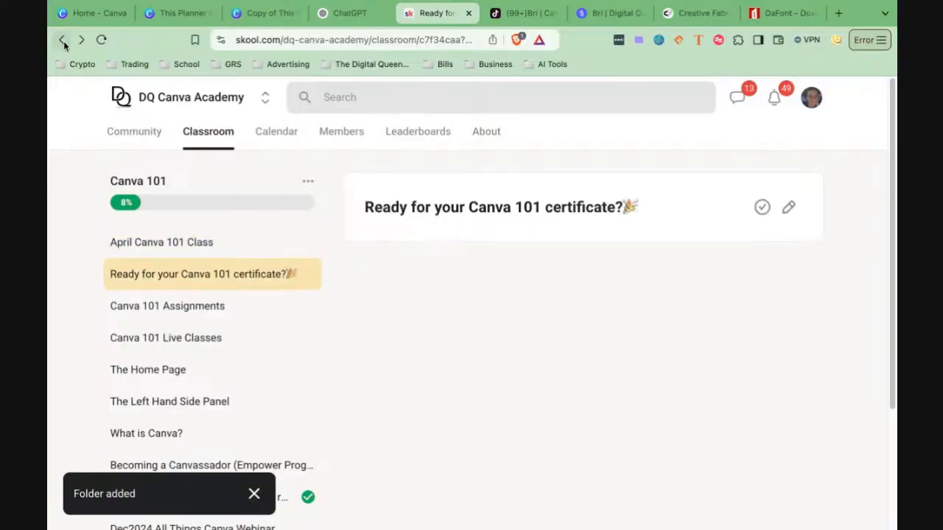
pyautogui.click(63, 41)
pyautogui.scroll(-10, 346, 255)
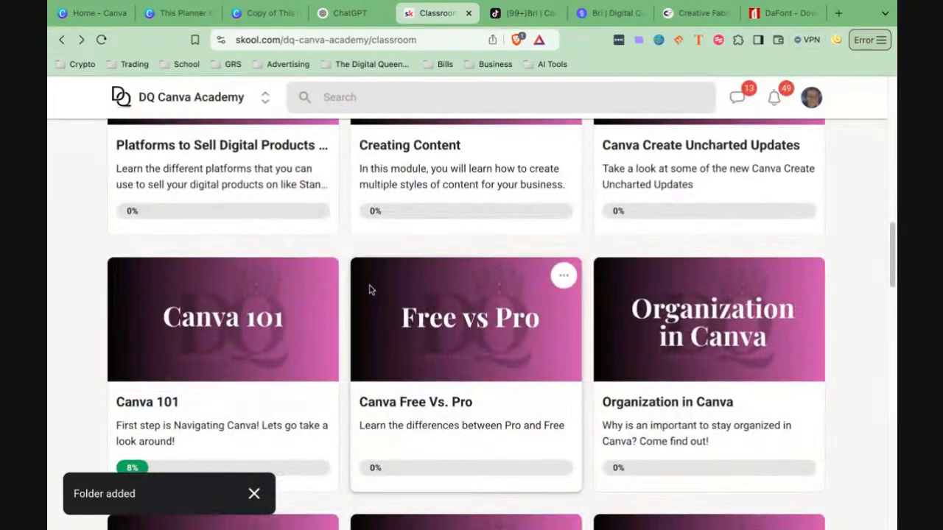
pyautogui.scroll(3, 370, 290)
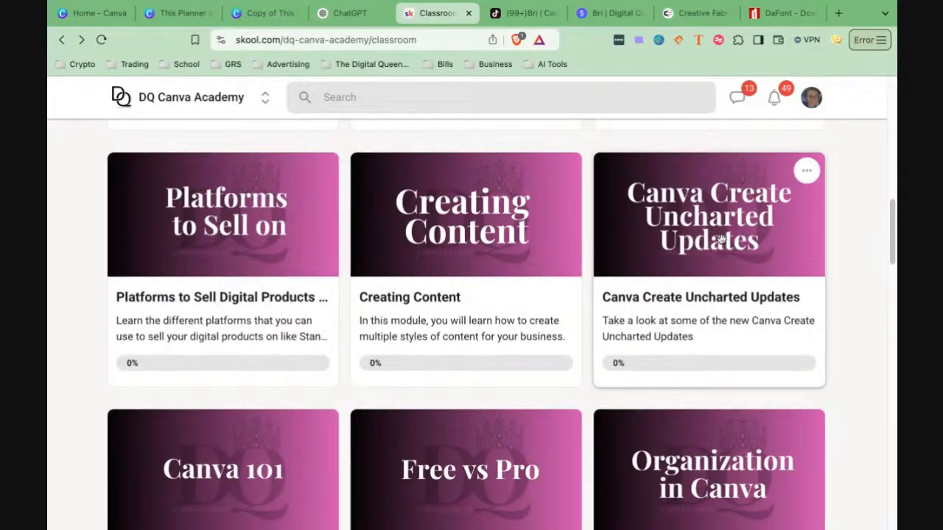
pyautogui.scroll(-3, 718, 241)
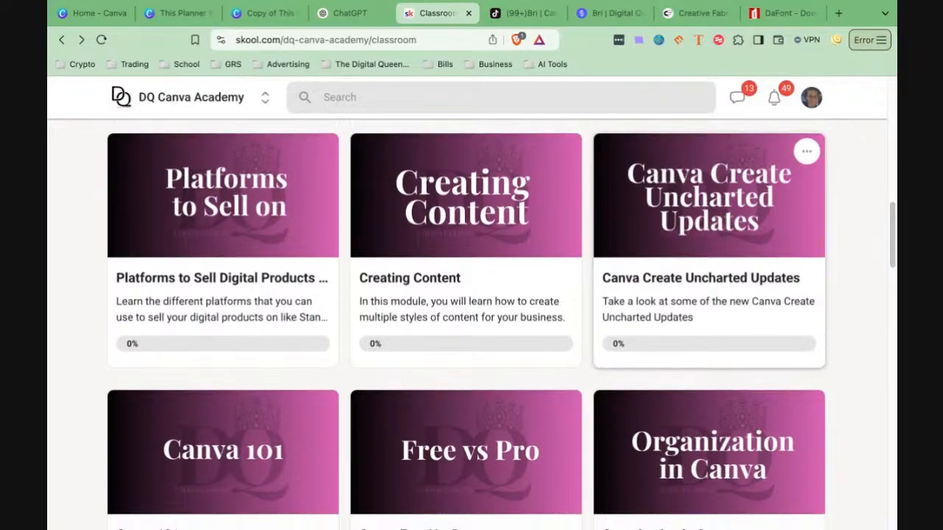
pyautogui.scroll(-8, 718, 221)
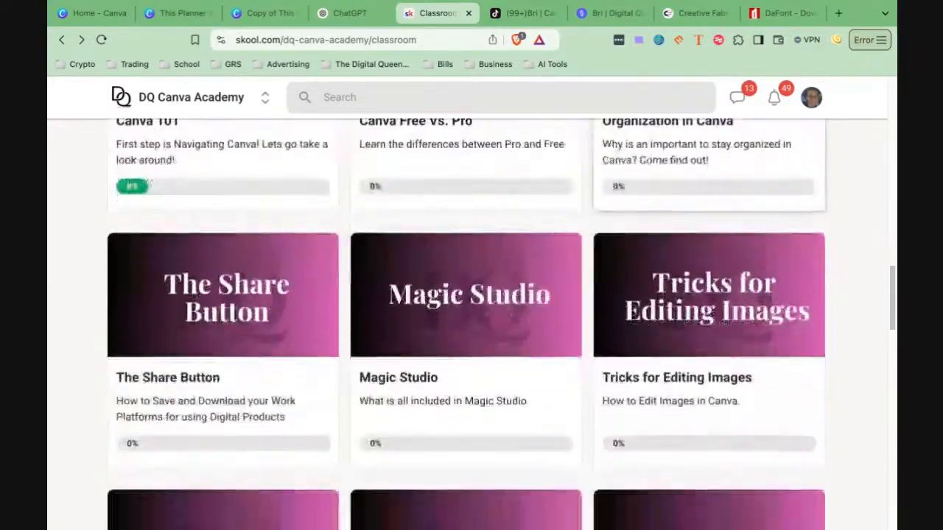
pyautogui.scroll(-4, 718, 192)
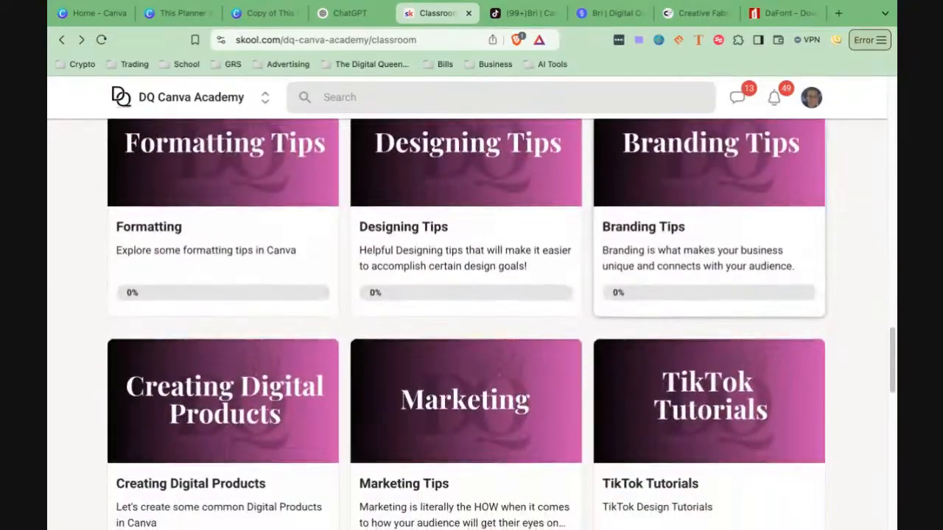
pyautogui.scroll(-1, 718, 221)
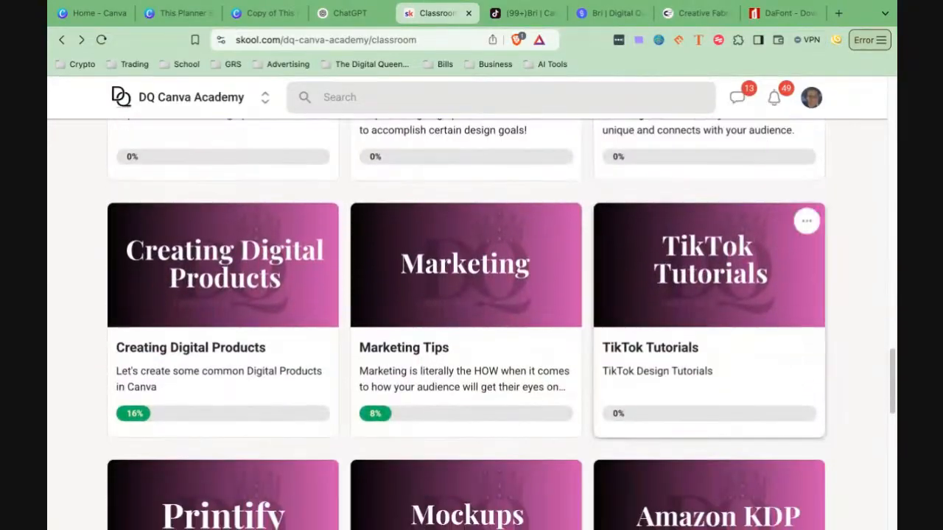
# Step: Open the Creating Digital Products module, show its lesson on creating carousels and look through the lesson list
pyautogui.click(189, 330)
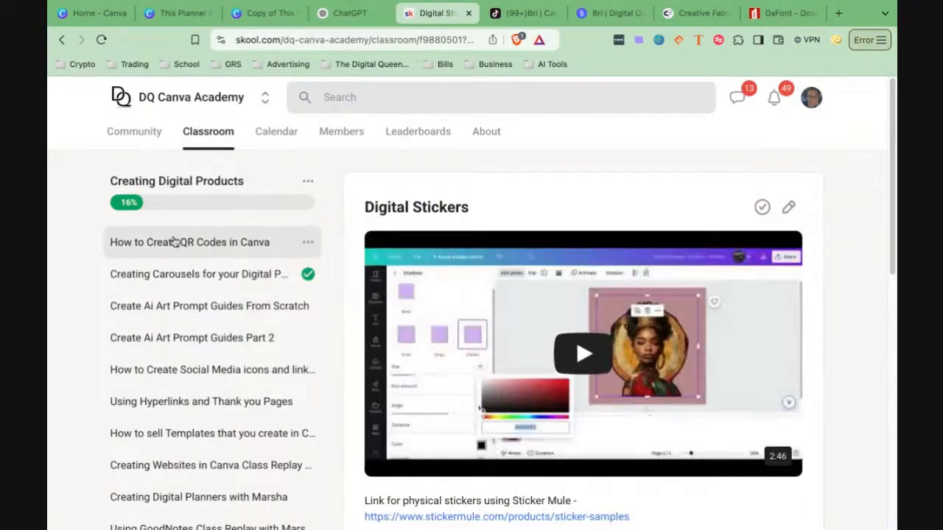
pyautogui.click(217, 286)
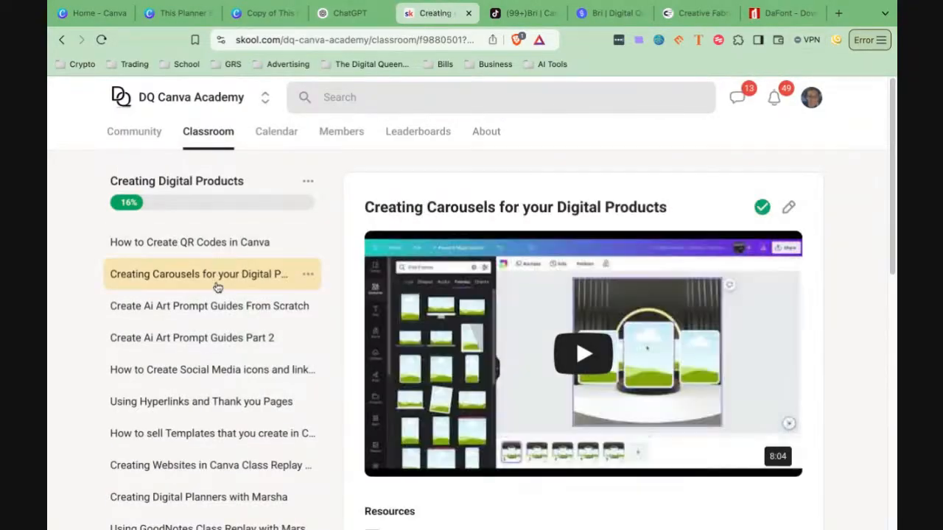
pyautogui.scroll(-3, 217, 288)
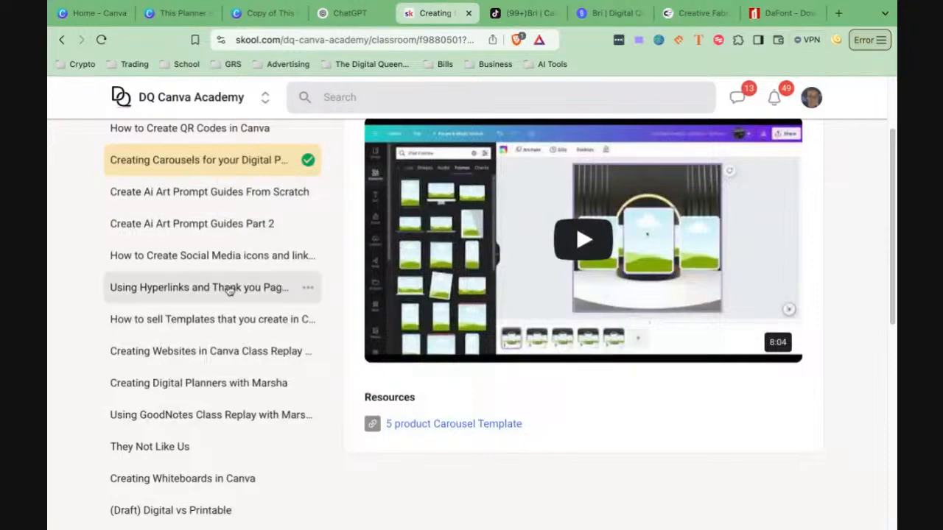
pyautogui.scroll(-1, 232, 355)
pyautogui.scroll(-1, 235, 355)
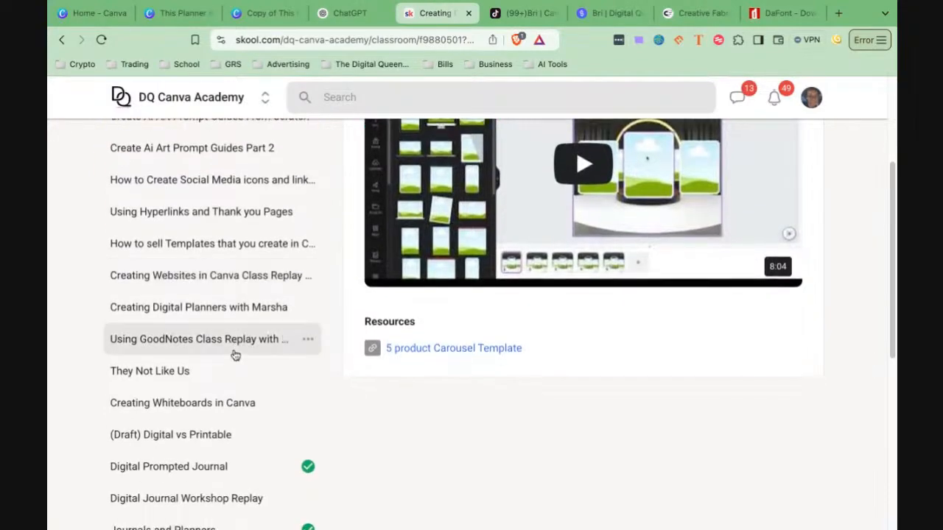
pyautogui.scroll(-1, 231, 341)
pyautogui.scroll(5, 232, 341)
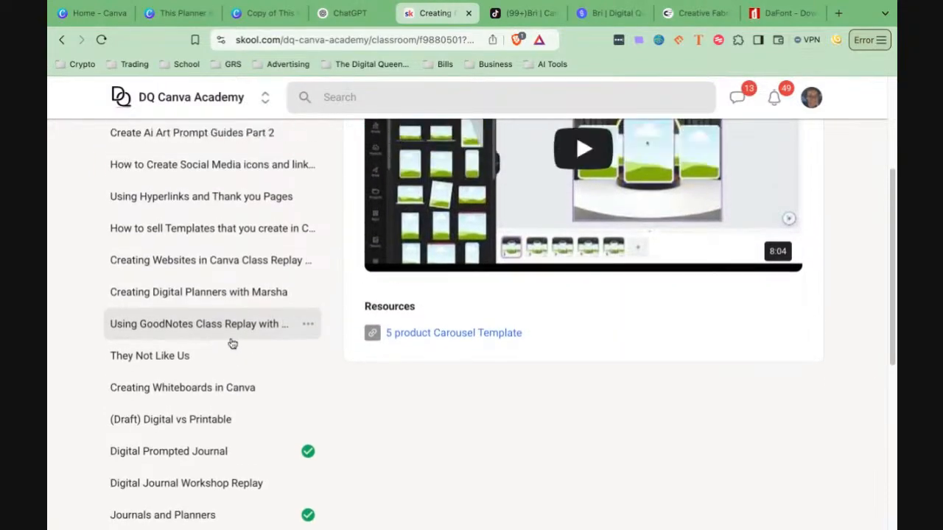
# Step: Go back to the classroom overview and look through the remaining modules from Printify to Freebies
pyautogui.click(63, 40)
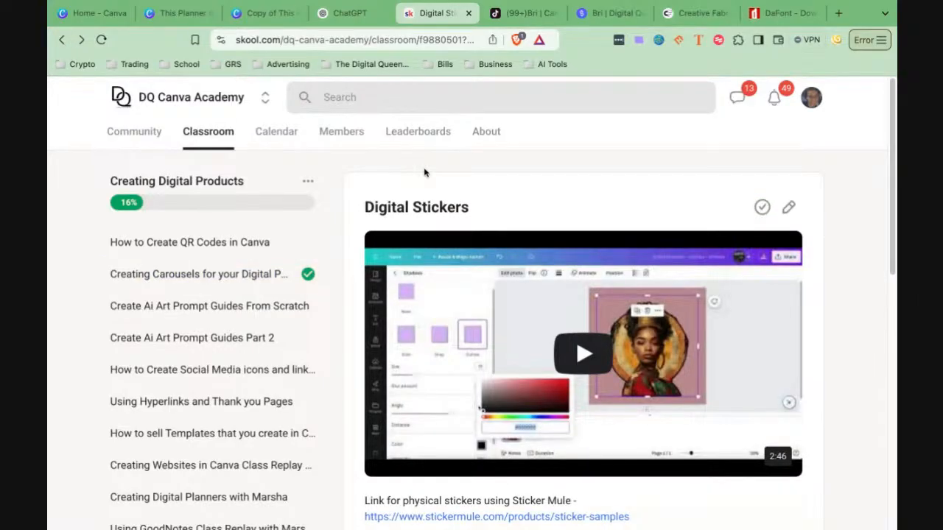
pyautogui.click(61, 41)
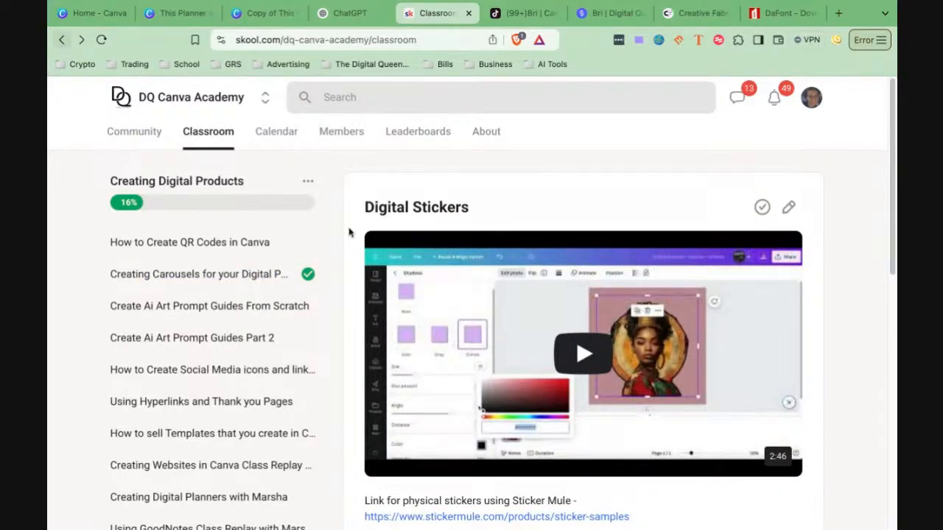
pyautogui.scroll(-3, 419, 282)
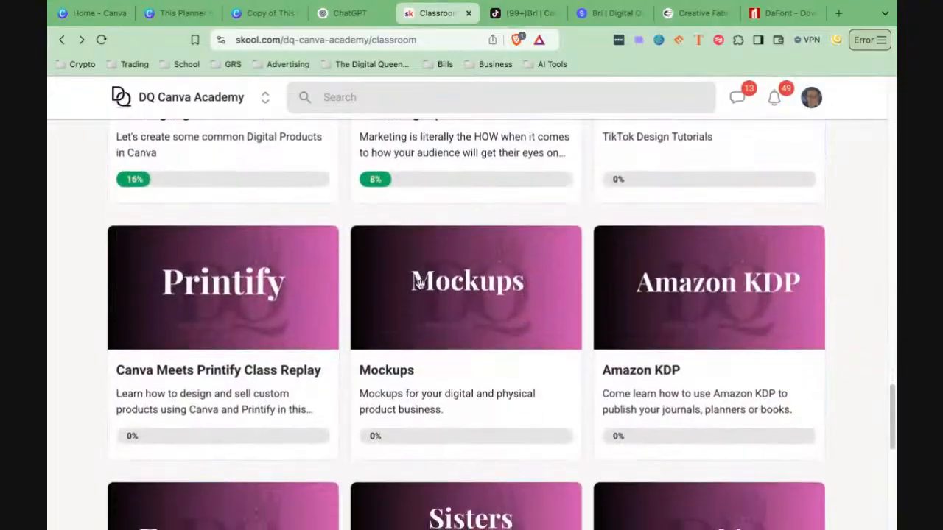
pyautogui.scroll(-1, 419, 282)
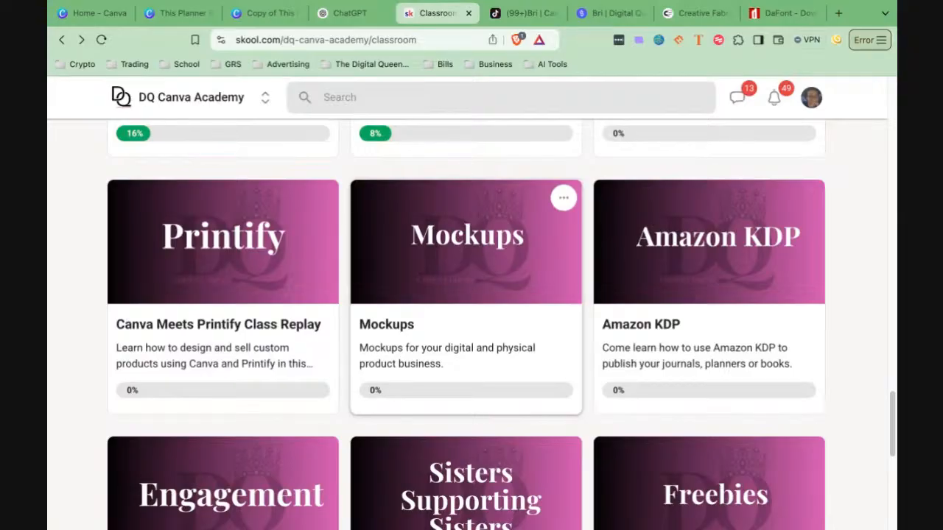
pyautogui.scroll(-1, 486, 223)
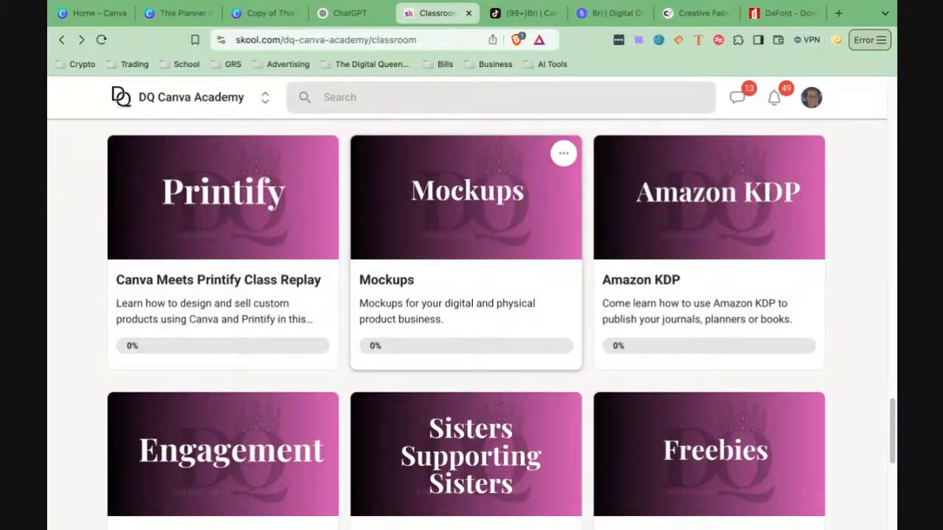
pyautogui.scroll(-3, 468, 356)
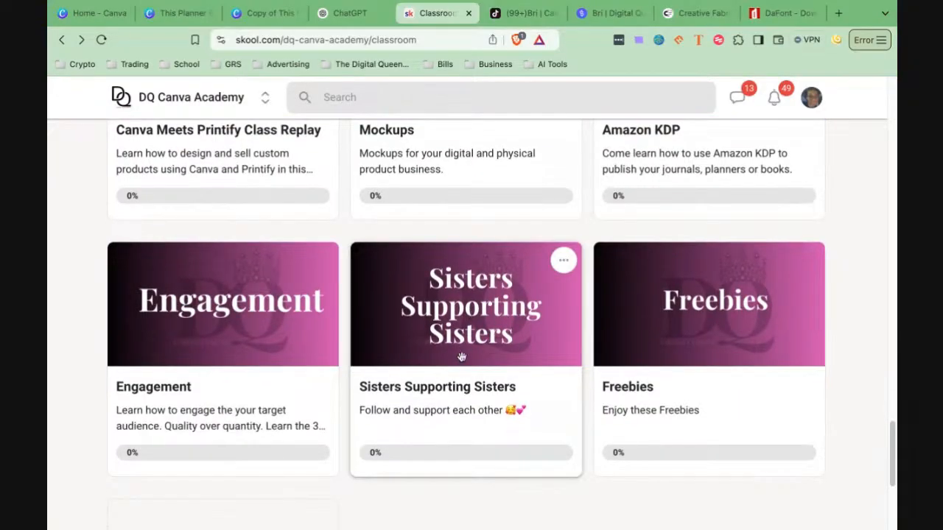
pyautogui.scroll(6, 461, 357)
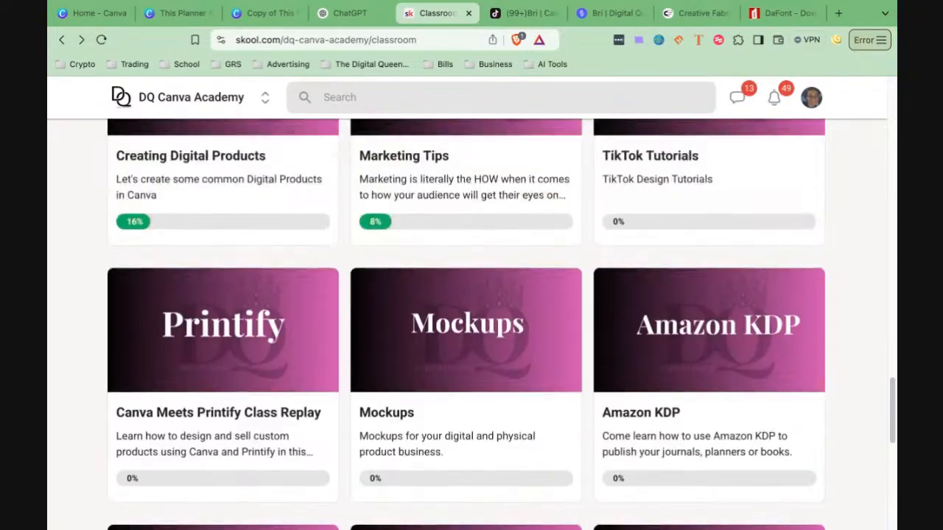
# Step: Open the academy's calendar and look through the June 2025 schedule of chats, co-working sessions and TikTok lives
pyautogui.scroll(15, 345, 210)
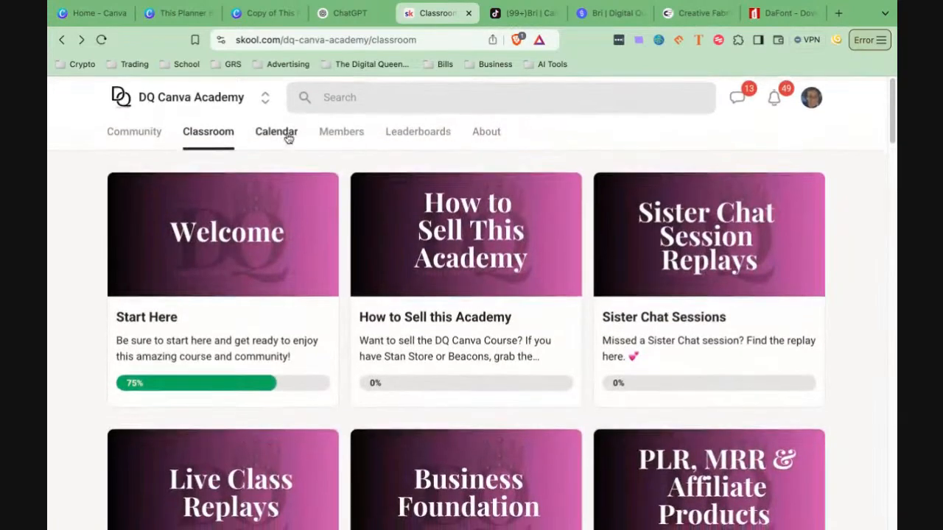
pyautogui.click(287, 135)
pyautogui.scroll(-3, 290, 317)
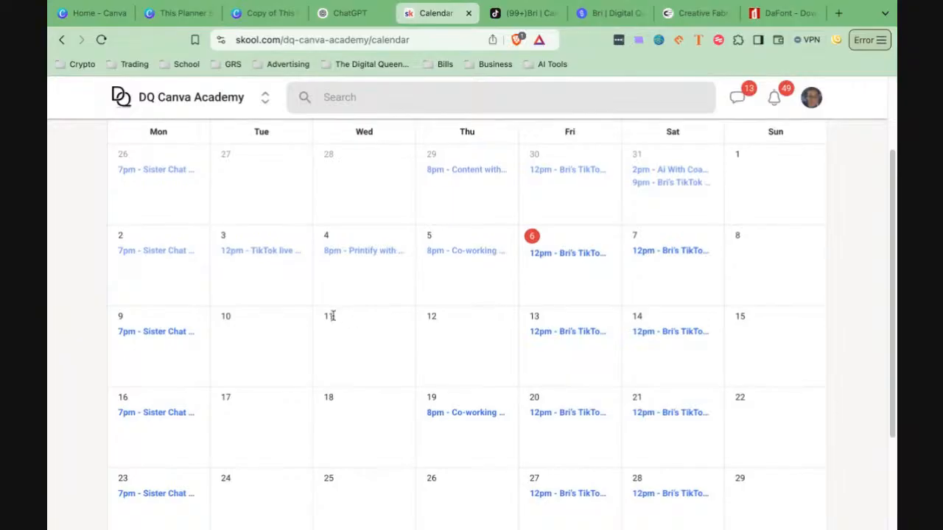
pyautogui.scroll(-1, 331, 316)
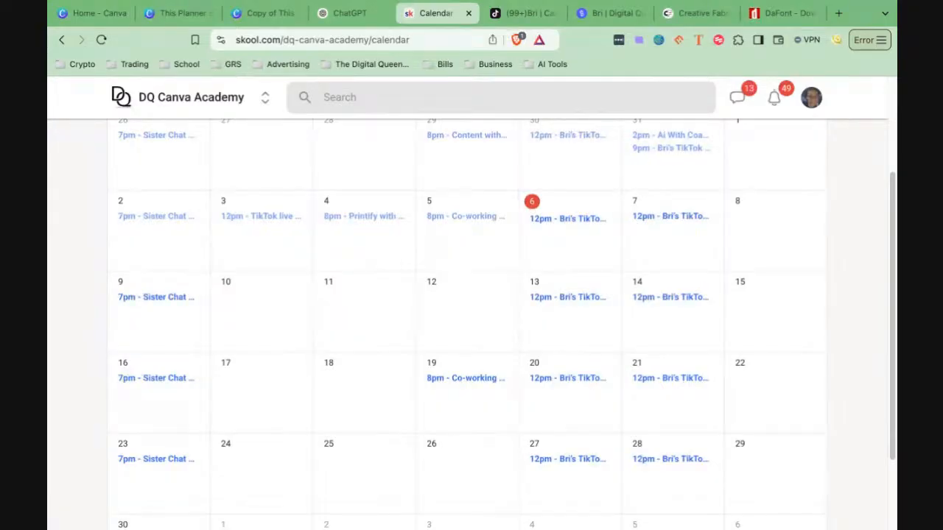
pyautogui.scroll(1, 471, 324)
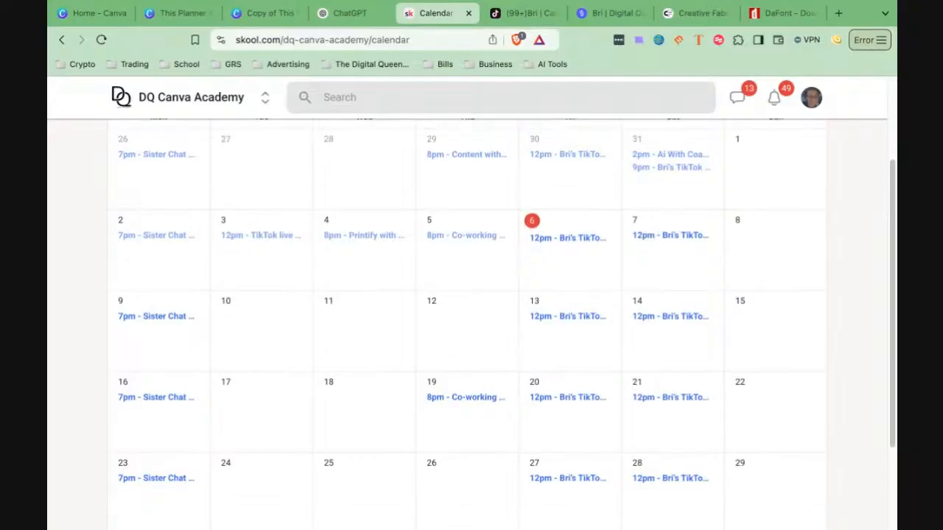
pyautogui.scroll(-2, 471, 324)
pyautogui.scroll(-2, 471, 324)
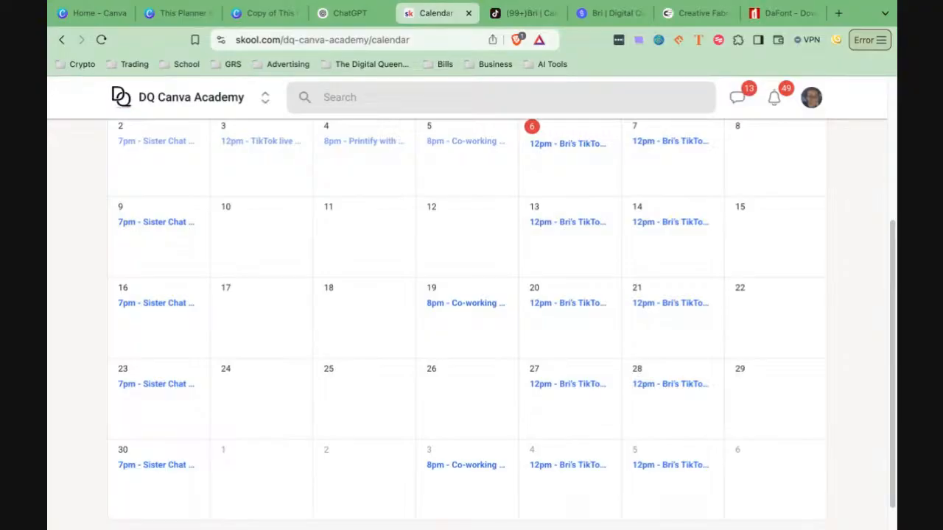
pyautogui.scroll(-1, 498, 324)
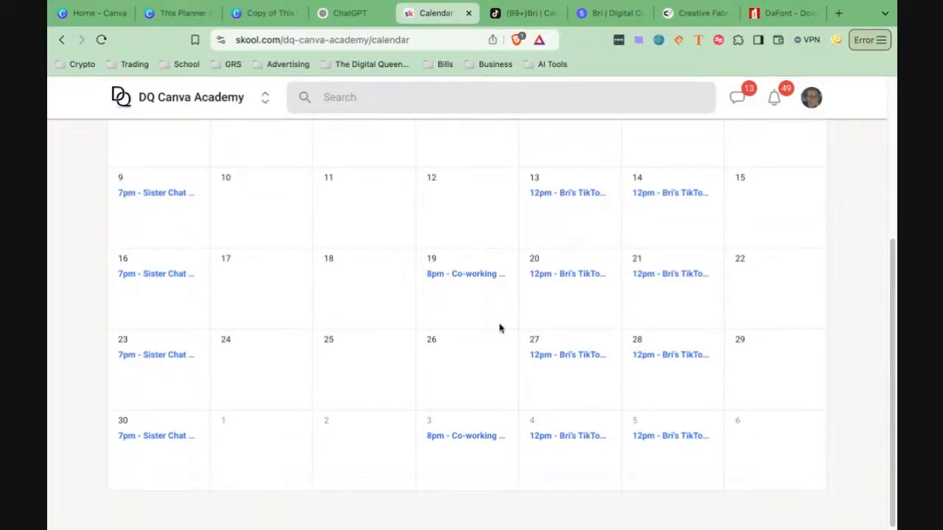
pyautogui.scroll(1, 499, 326)
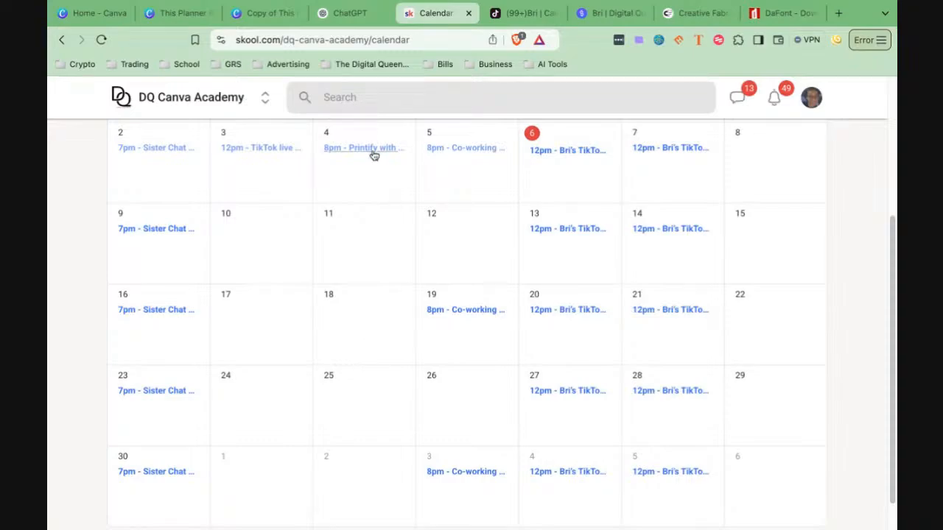
pyautogui.scroll(3, 341, 268)
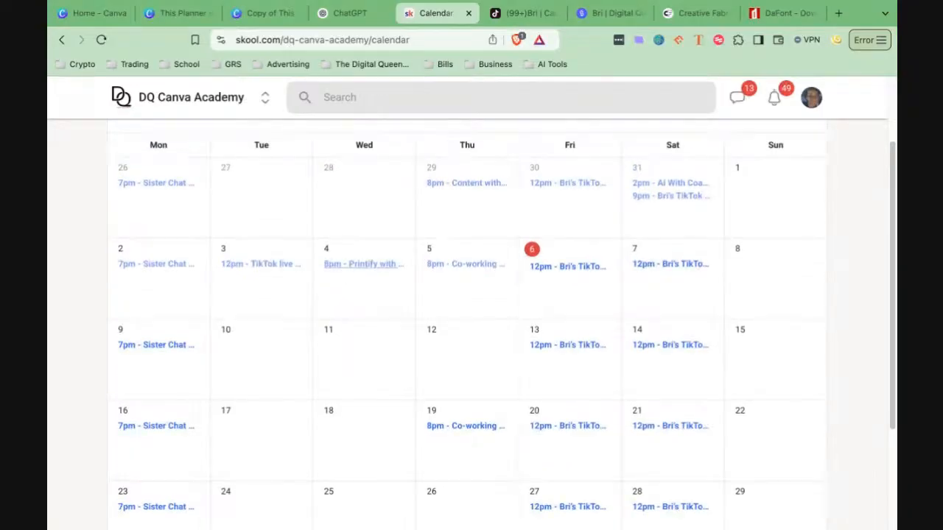
pyautogui.scroll(2, 364, 264)
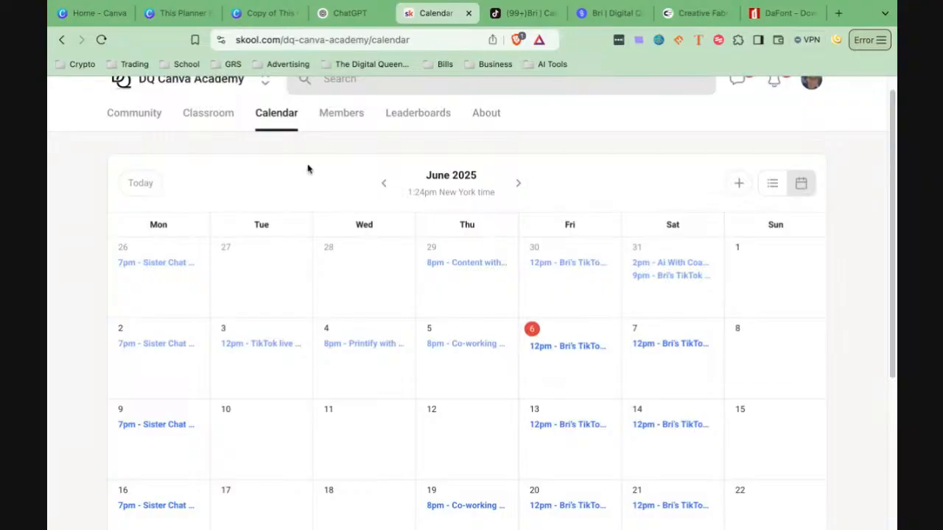
# Step: Show the academy's community feed, the TikTok profile and the Stan store page offering the academy
pyautogui.click(159, 122)
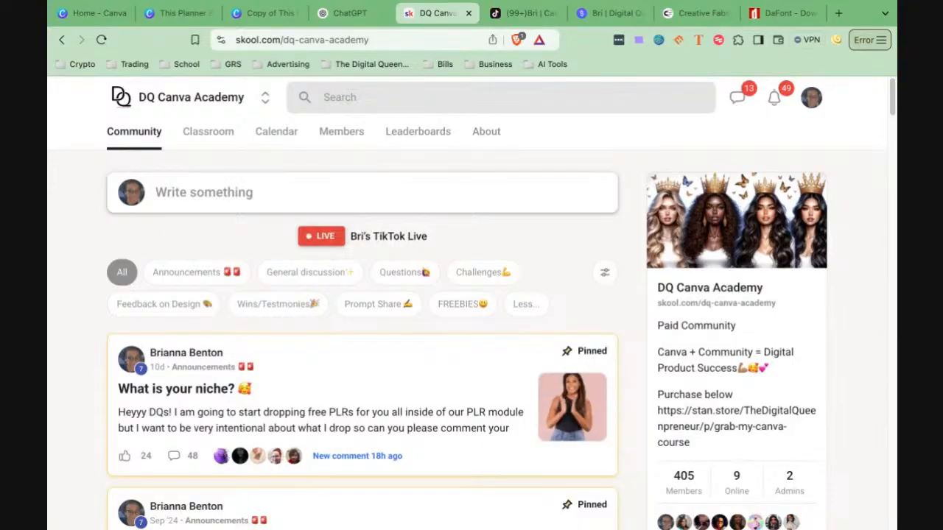
pyautogui.click(522, 17)
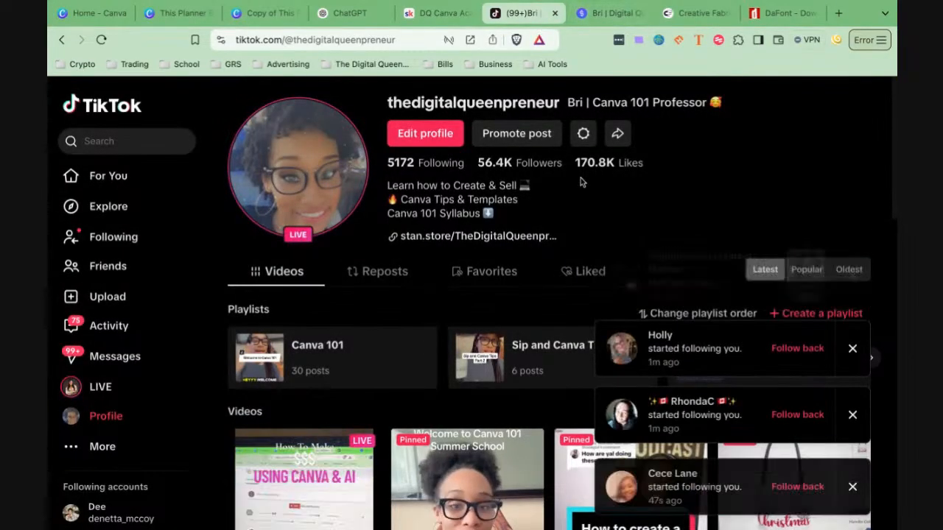
pyautogui.click(601, 15)
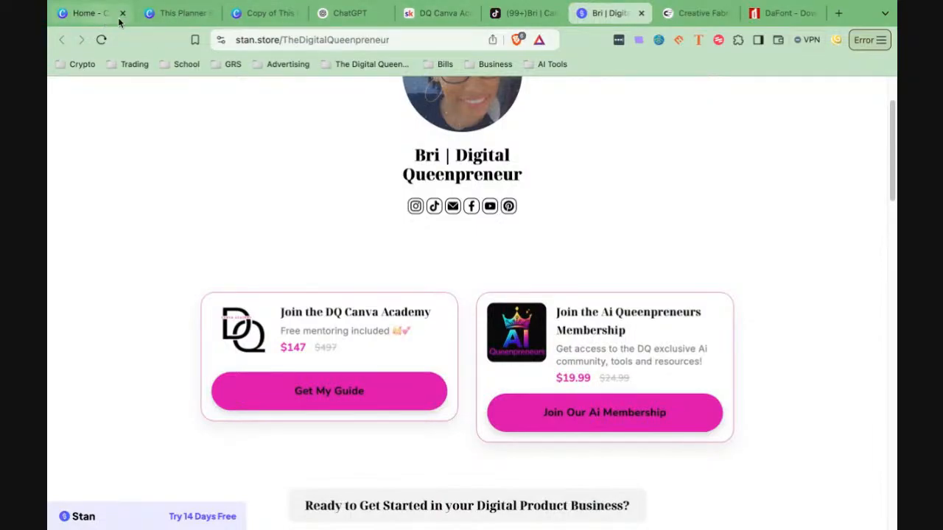
# Step: Switch to the self-care planner in Canva, browse its pages in scrolling view and return to the thumbnail view on page 5
pyautogui.click(184, 16)
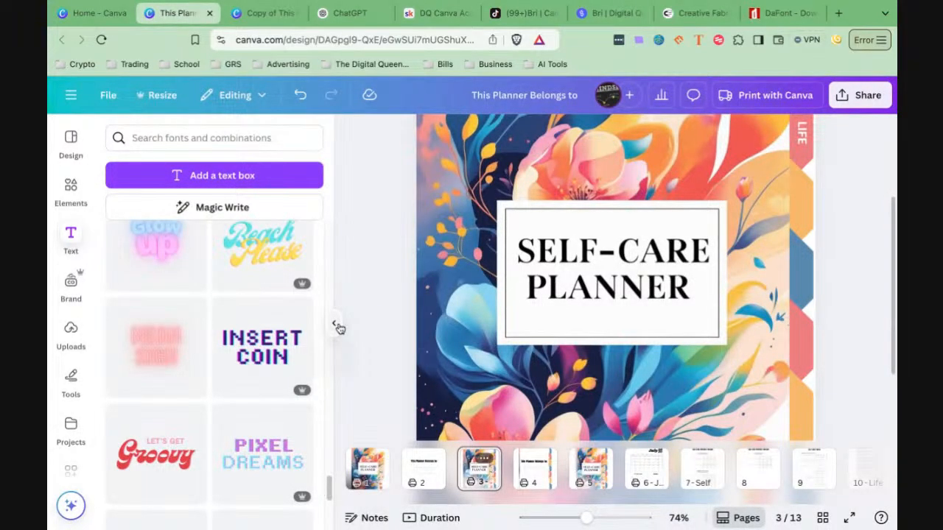
pyautogui.click(337, 327)
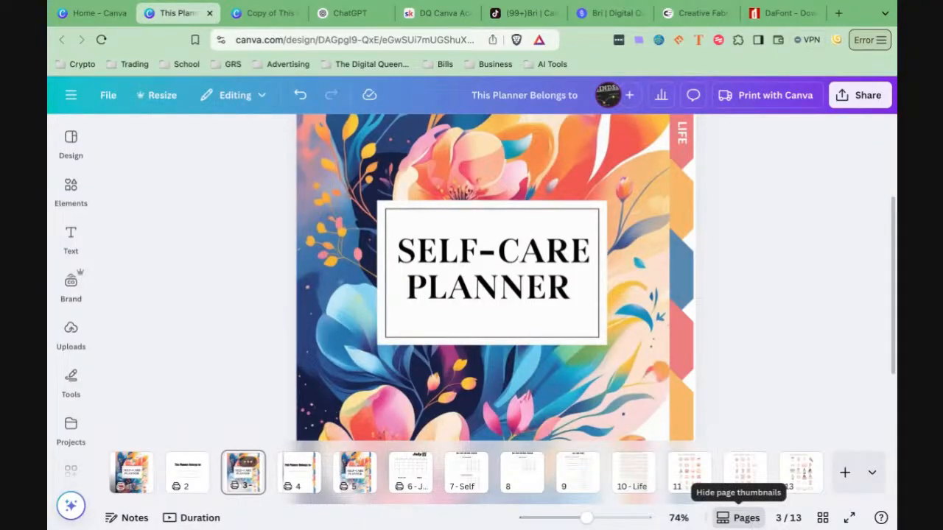
pyautogui.click(738, 518)
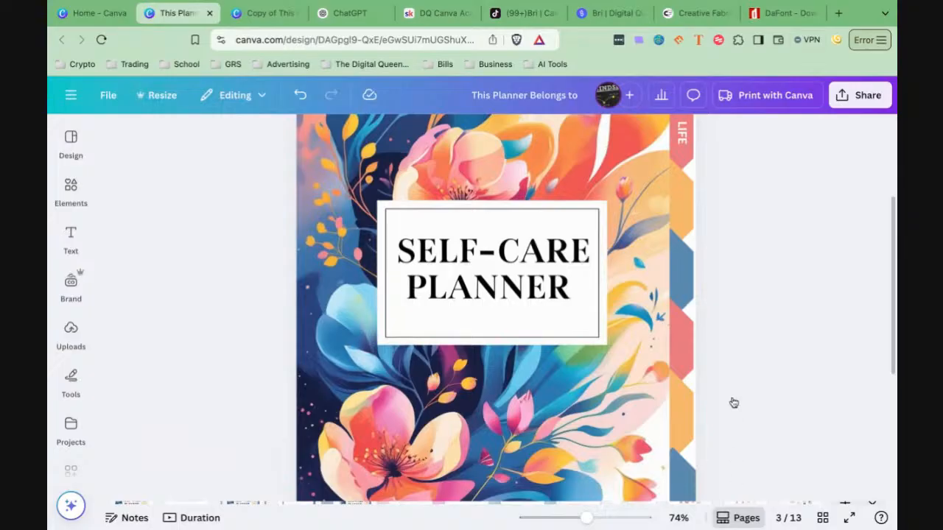
pyautogui.scroll(-5, 734, 403)
pyautogui.scroll(-10, 732, 402)
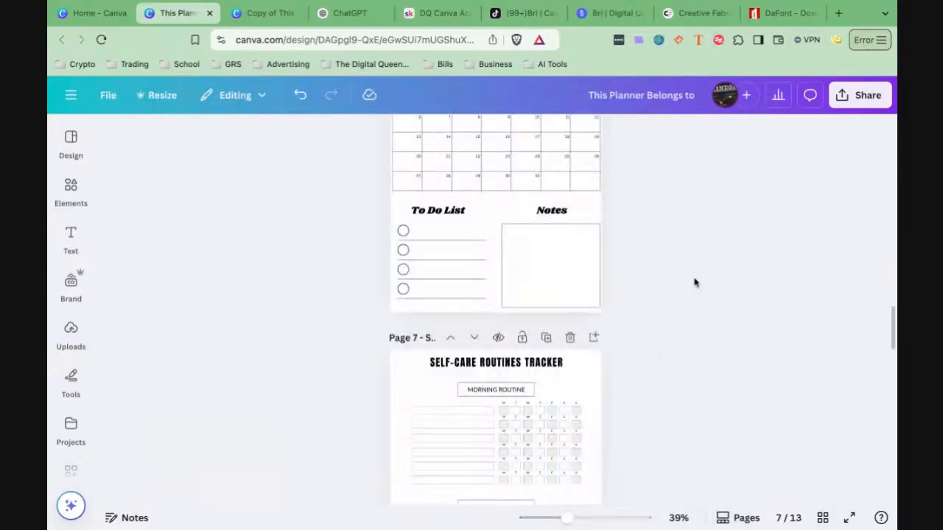
pyautogui.scroll(5, 695, 280)
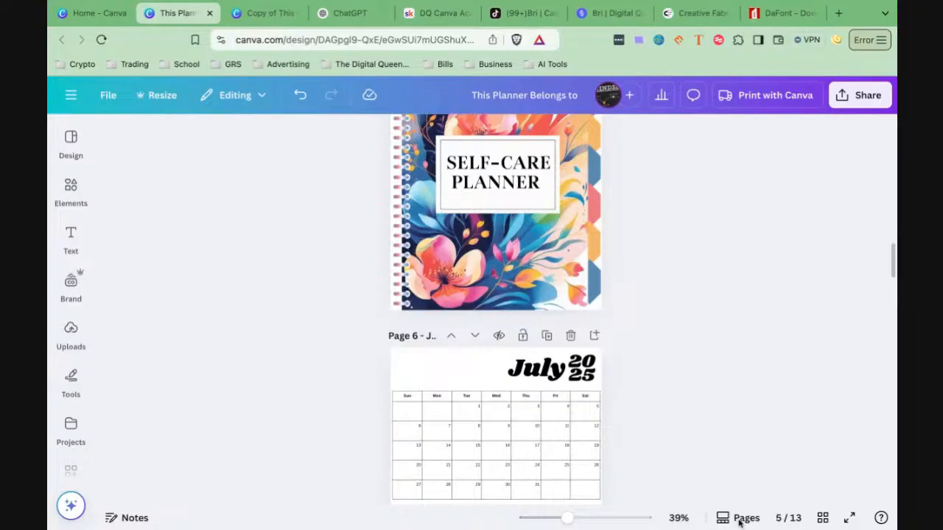
pyautogui.click(743, 518)
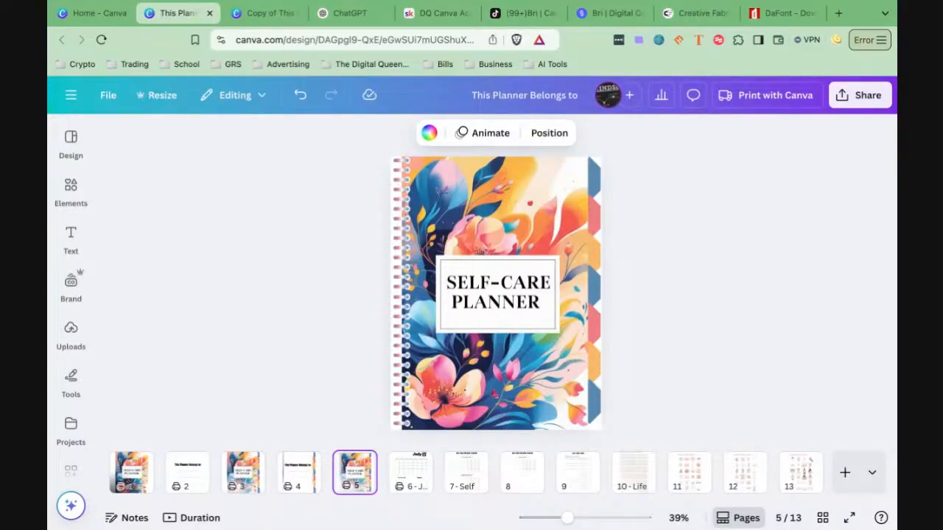
# Step: Recolor the upper pink side tab on the page 5 planner cover with the document's orange
pyautogui.click(592, 227)
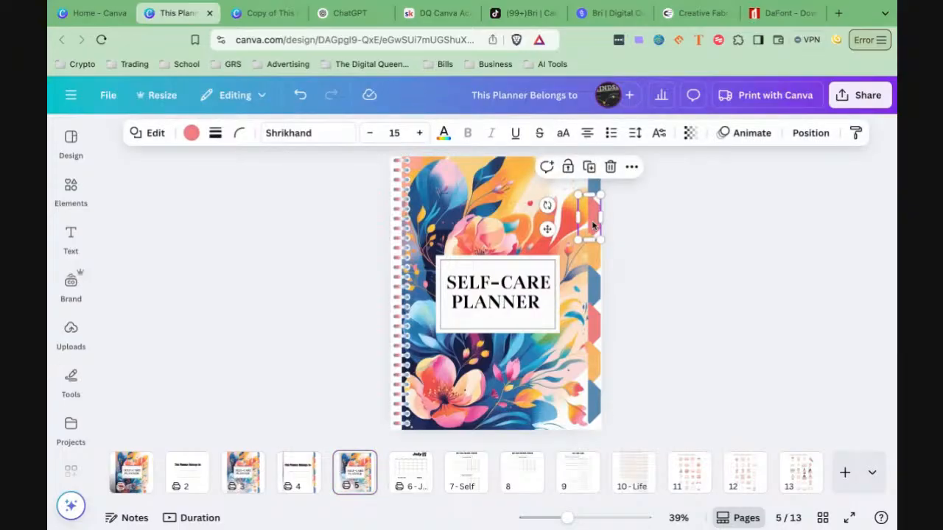
pyautogui.click(191, 133)
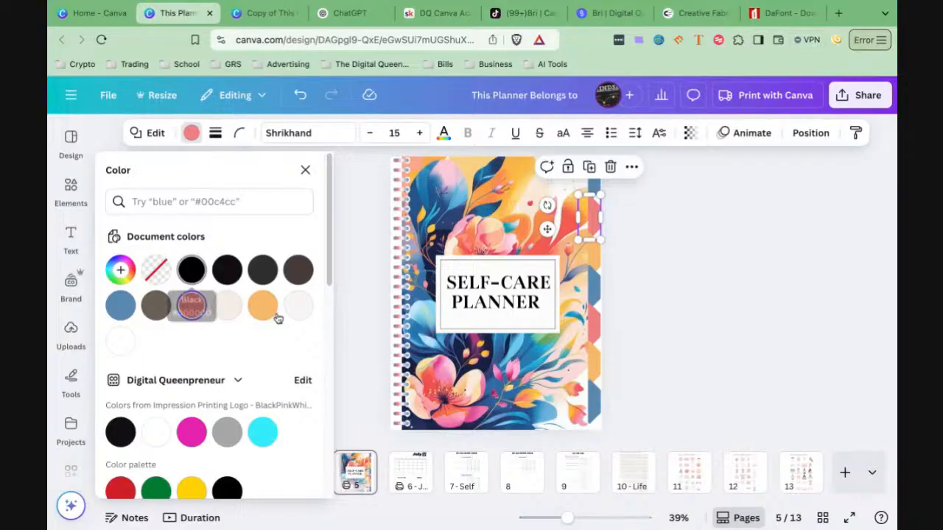
pyautogui.click(263, 308)
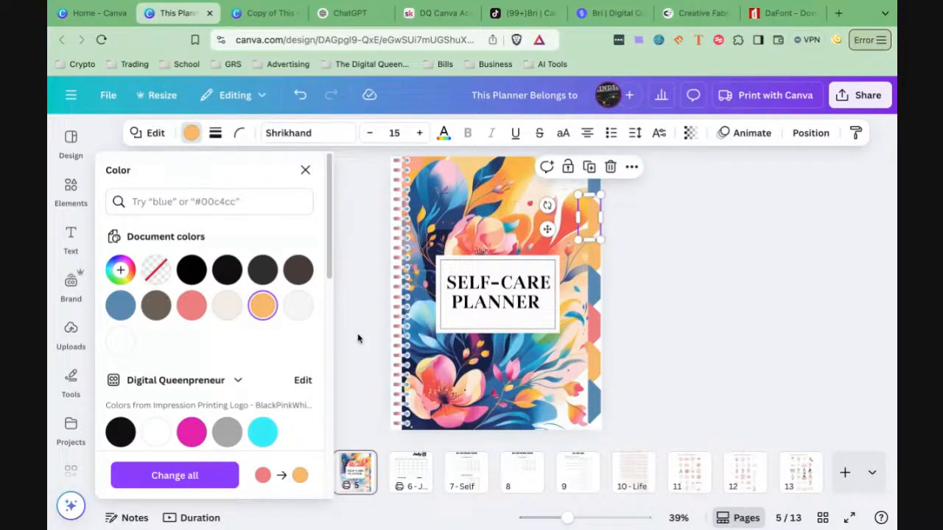
pyautogui.press('Escape')
# Step: Select the floral cover image on page 5 and look through its white balance, light and color adjustments
pyautogui.click(504, 333)
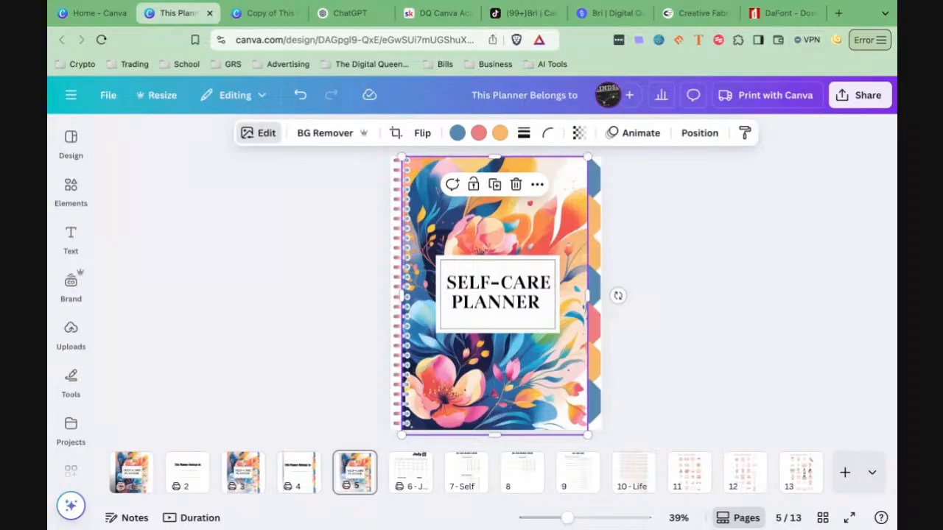
pyautogui.click(265, 137)
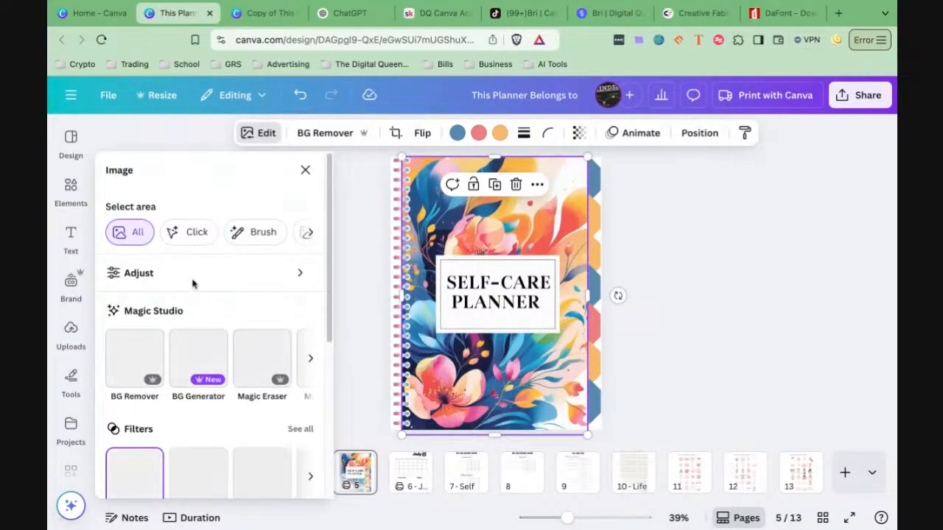
pyautogui.click(163, 280)
pyautogui.scroll(-5, 181, 310)
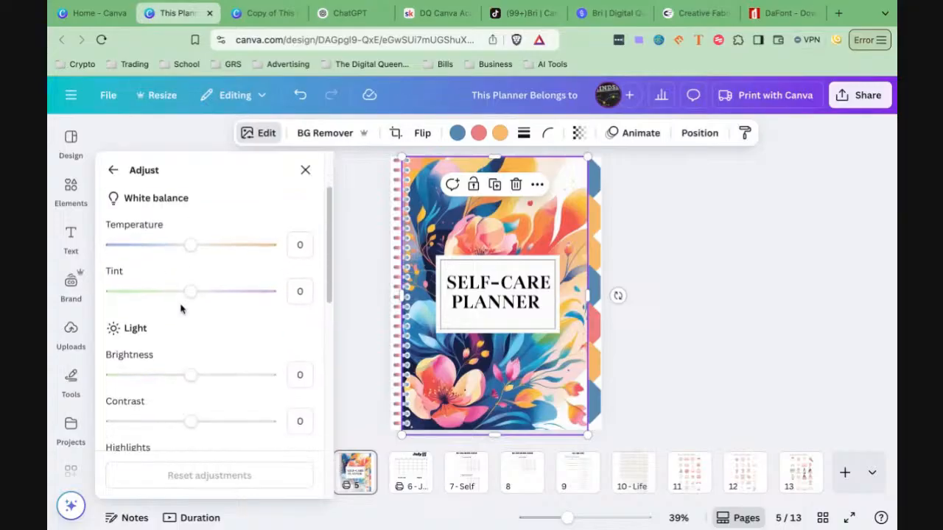
pyautogui.scroll(-1, 177, 317)
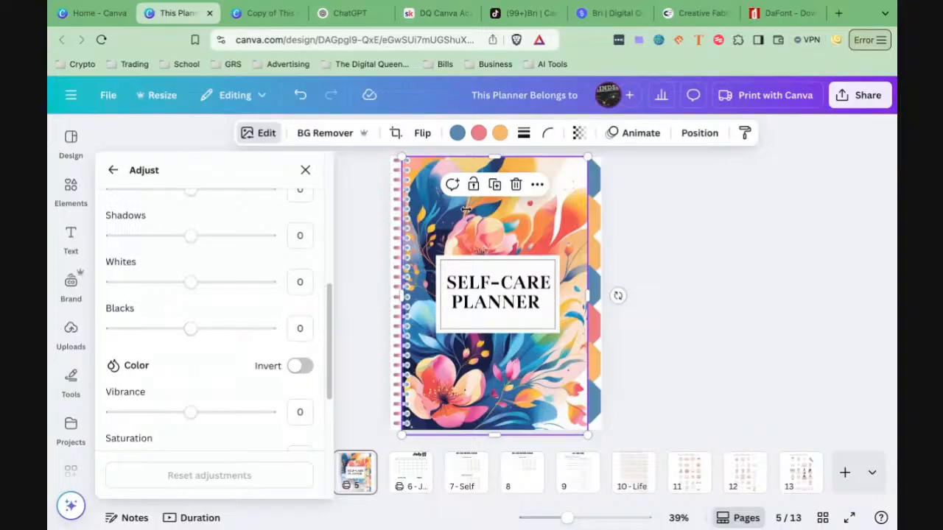
# Step: Look through the folders and subfolders available for storing the planner design, and leave without moving it
pyautogui.click(108, 101)
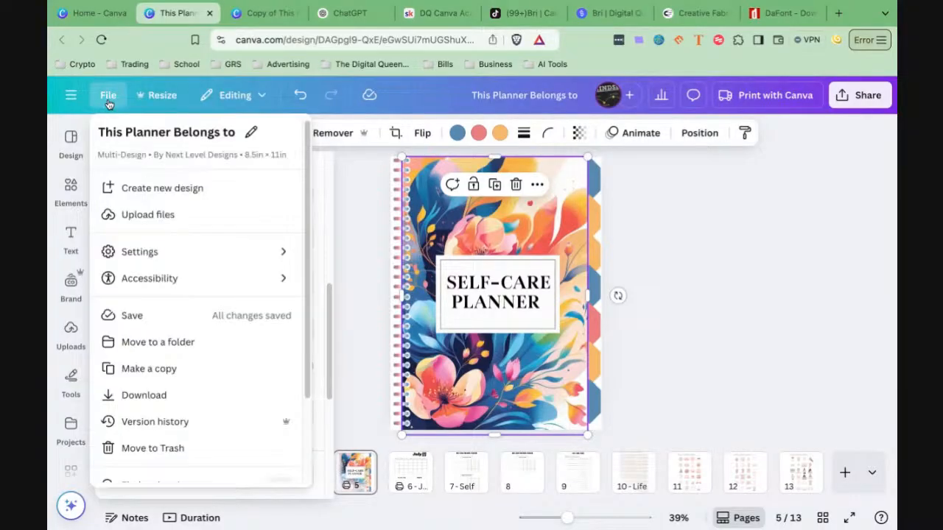
pyautogui.click(169, 343)
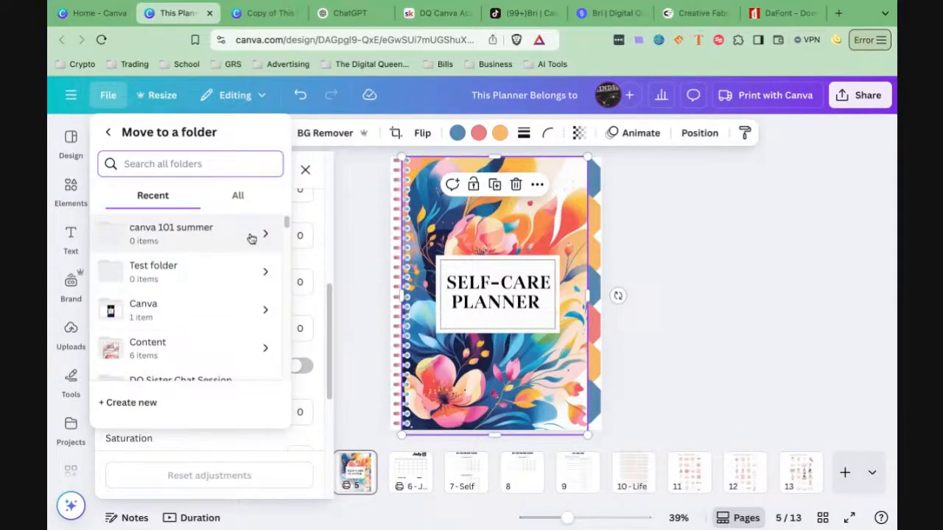
pyautogui.scroll(-4, 182, 292)
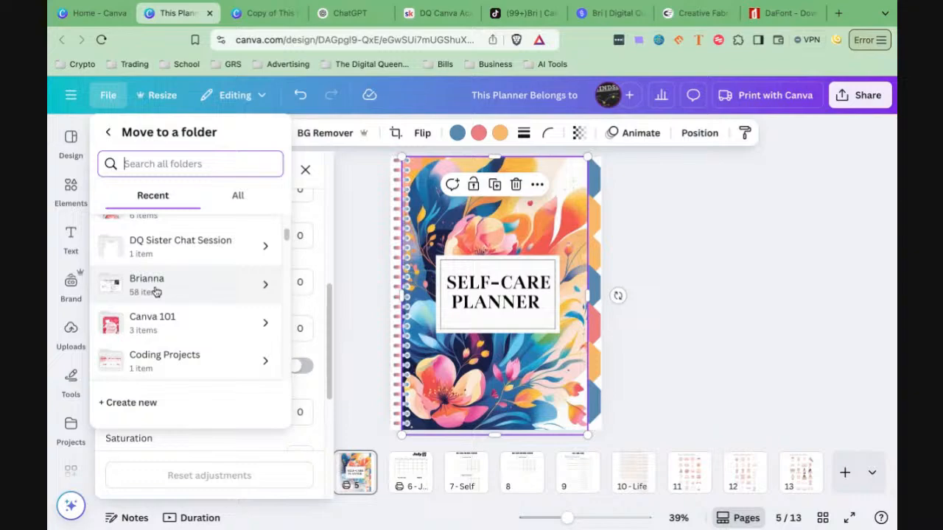
pyautogui.click(156, 292)
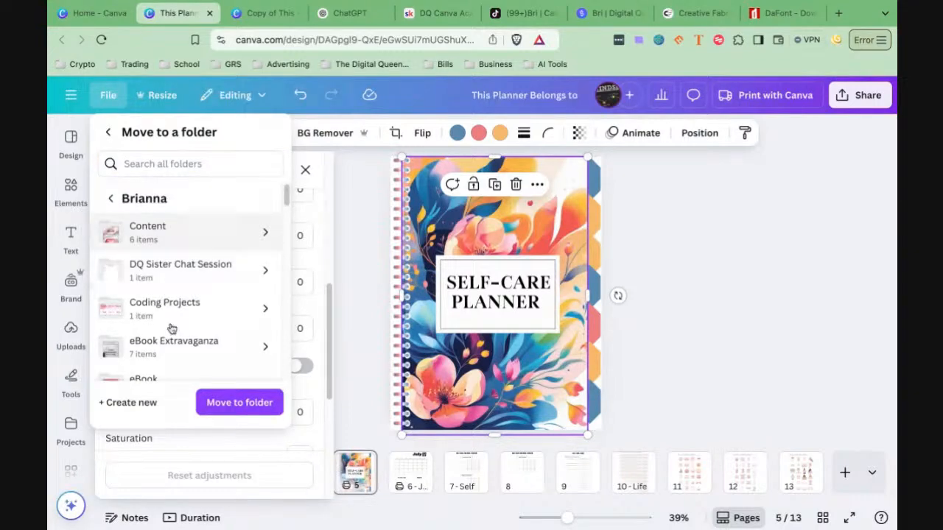
pyautogui.scroll(-4, 170, 329)
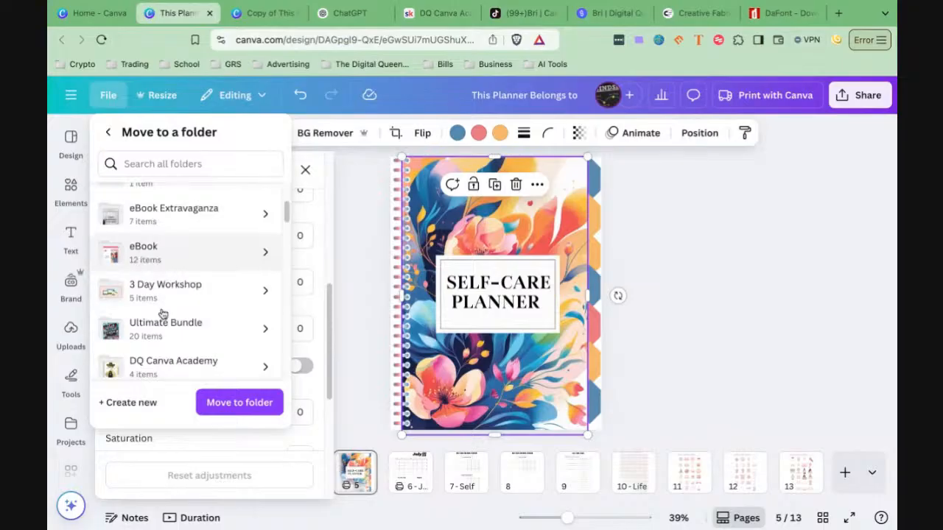
pyautogui.scroll(-2, 176, 353)
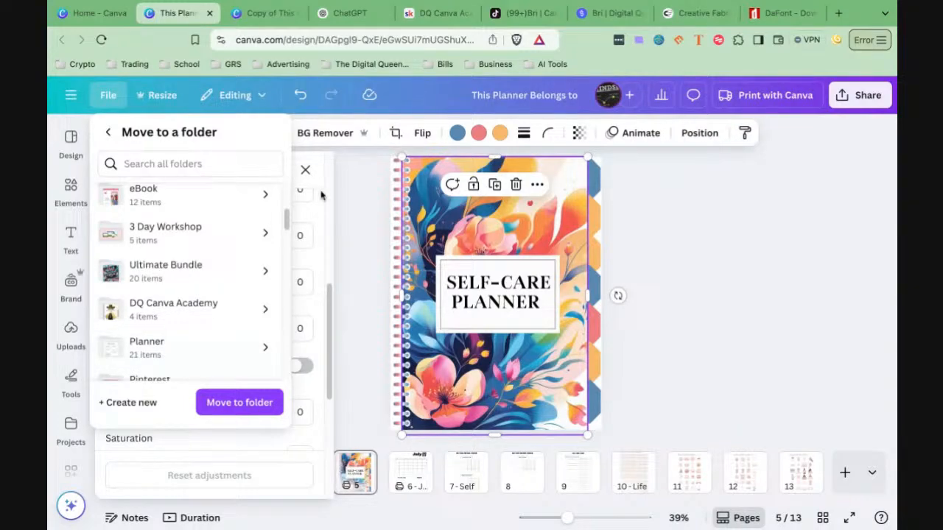
pyautogui.press('Escape')
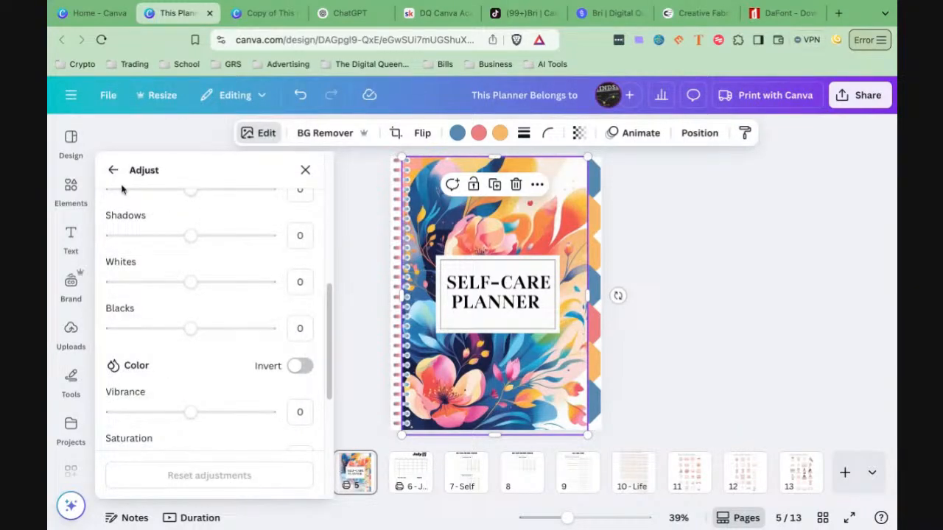
# Step: View the brand and recently used design styles, and review the cover image's white balance, light and color adjustments
pyautogui.click(72, 142)
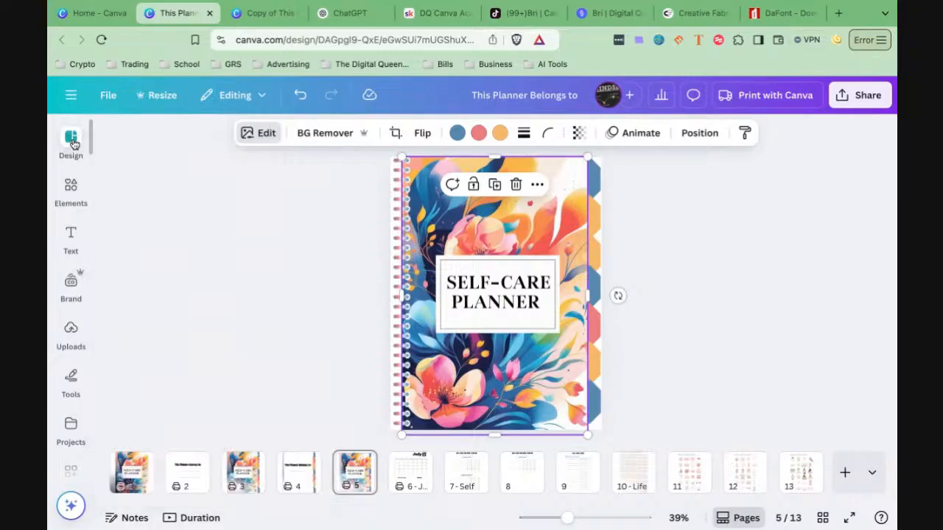
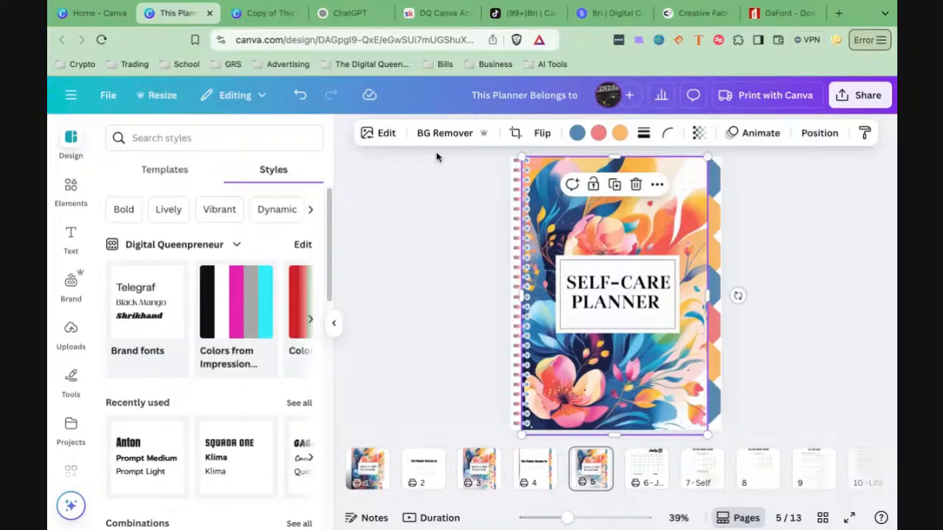
pyautogui.click(383, 138)
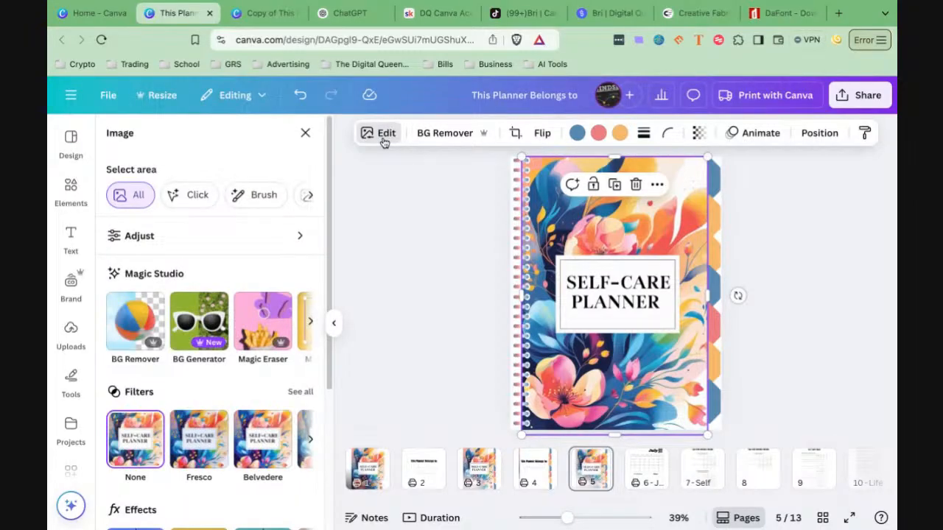
pyautogui.click(141, 244)
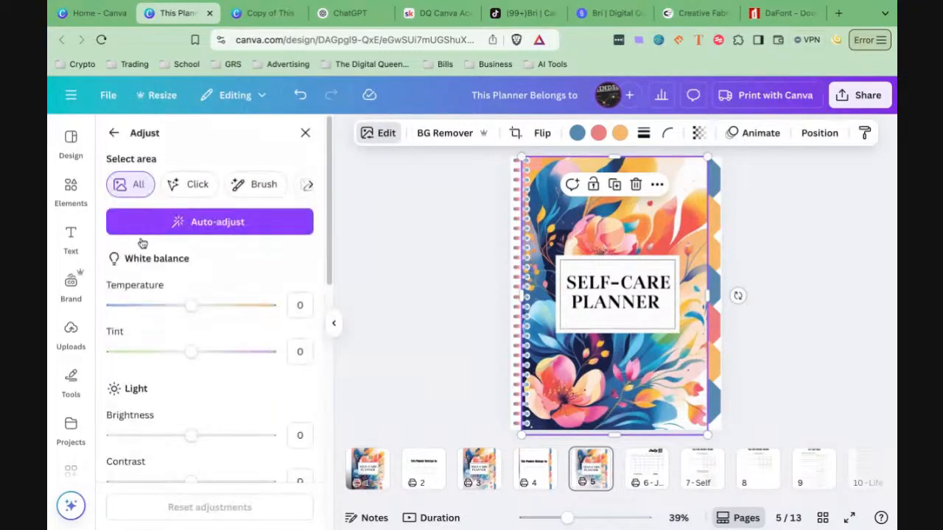
pyautogui.scroll(-5, 180, 328)
pyautogui.scroll(-1, 181, 329)
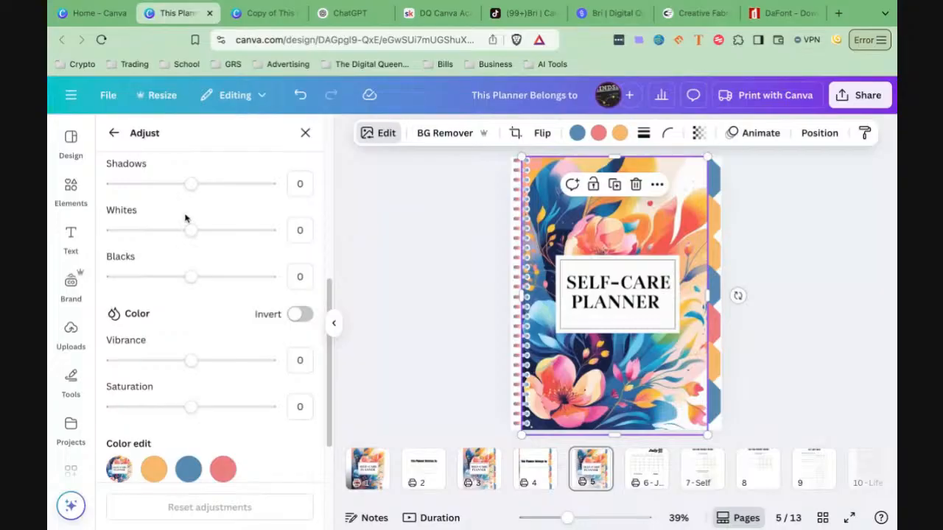
pyautogui.scroll(1, 215, 259)
pyautogui.scroll(5, 215, 260)
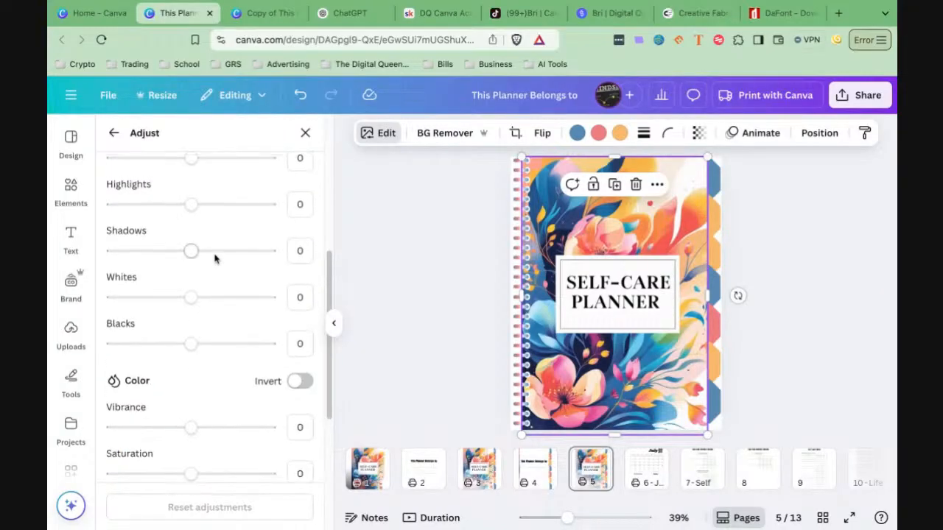
pyautogui.click(115, 134)
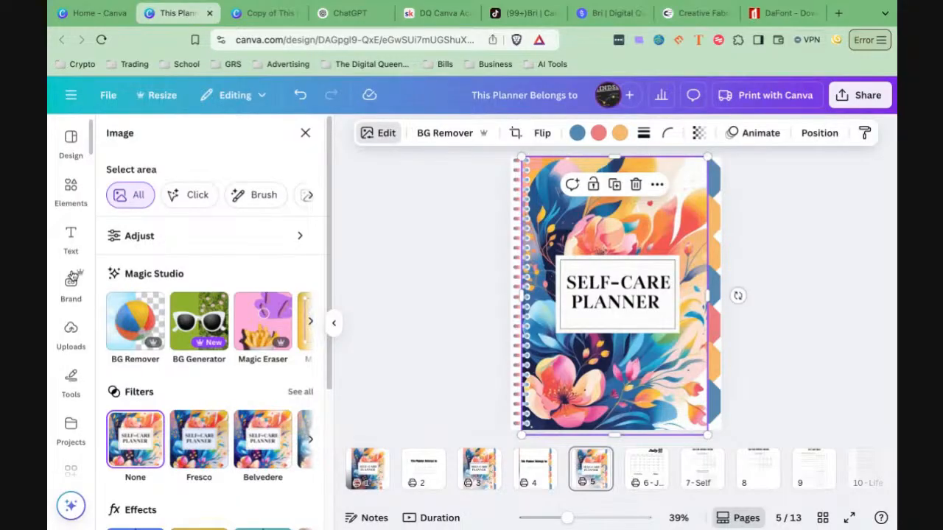
# Step: Look over the uploaded images and show the drawing tools with their pen, marker, highlighter and eraser
pyautogui.scroll(-1, 72, 281)
pyautogui.click(72, 294)
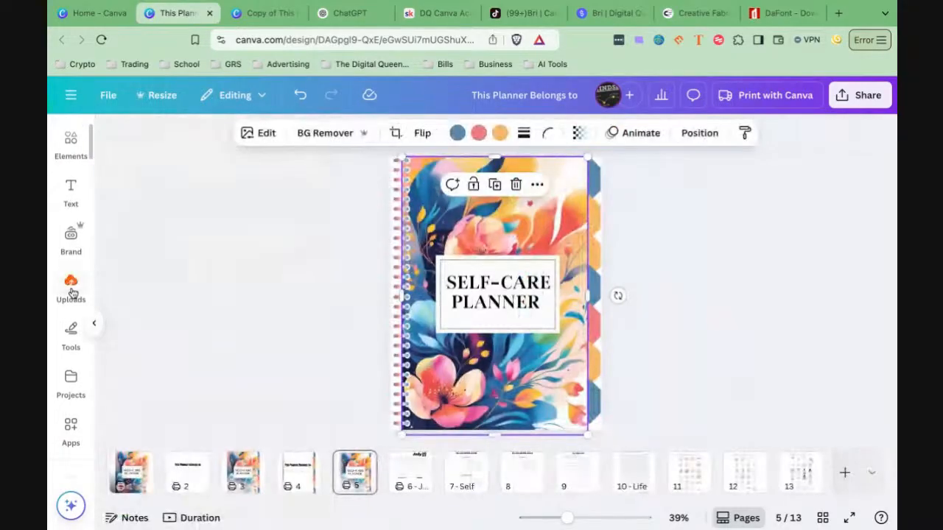
pyautogui.click(71, 290)
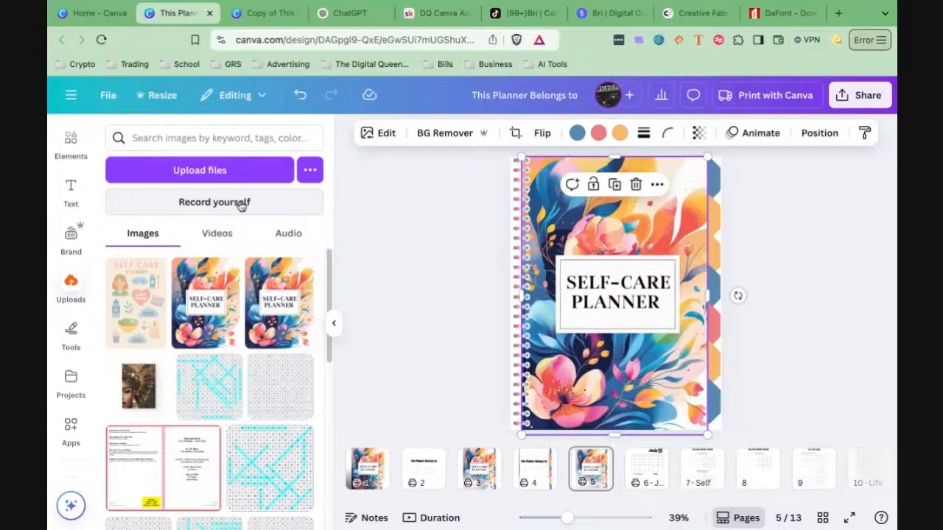
pyautogui.scroll(-1, 71, 330)
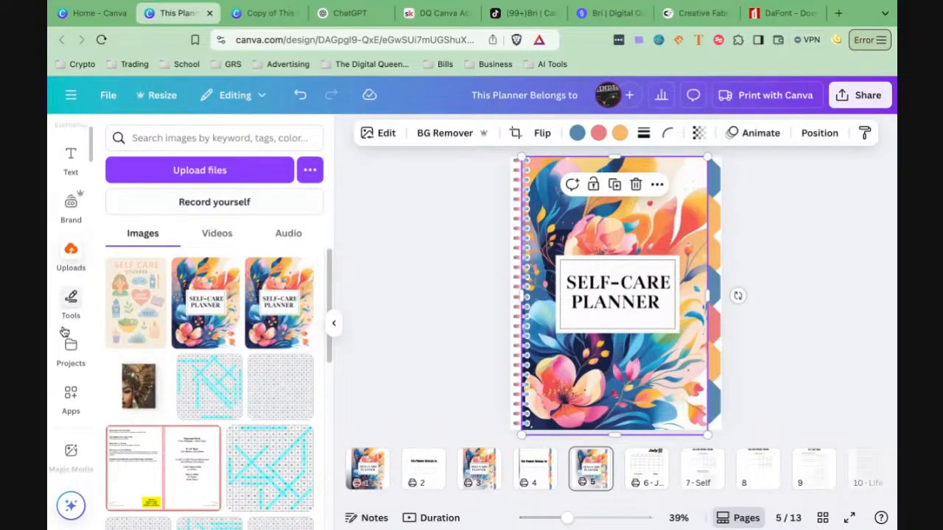
pyautogui.click(65, 309)
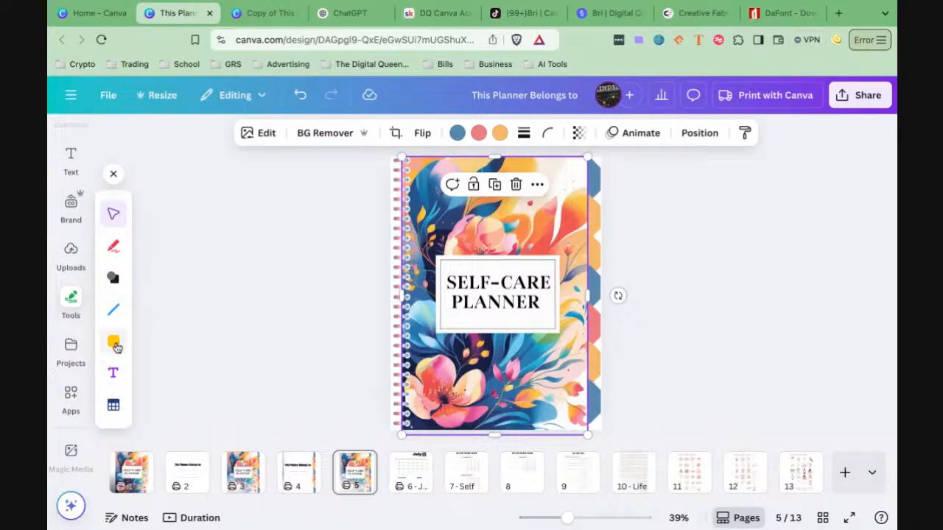
pyautogui.click(120, 254)
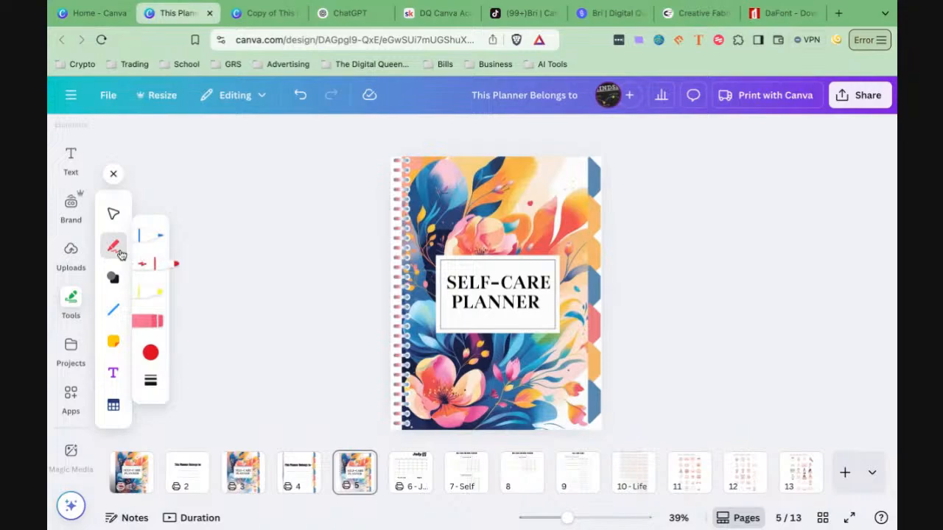
# Step: Look through the projects' designs and folders, and browse the items saved in the Starred folder
pyautogui.click(70, 349)
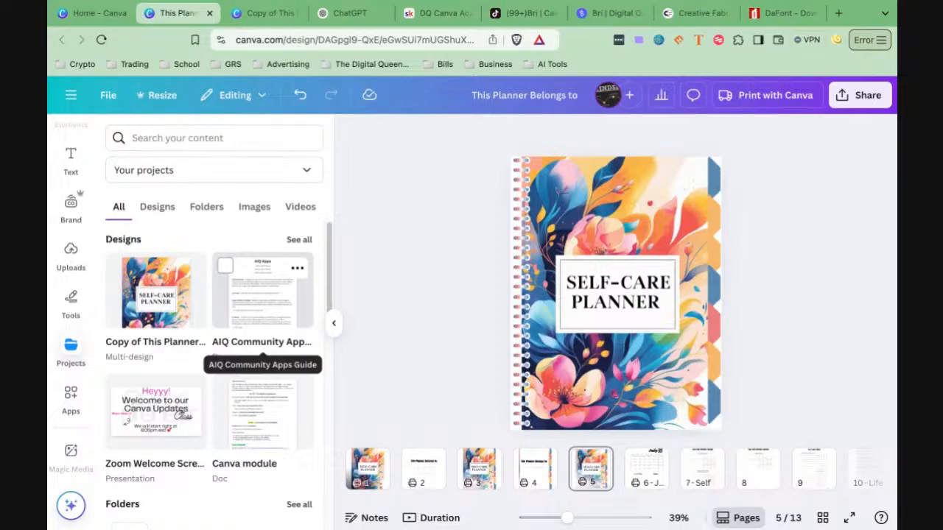
pyautogui.scroll(-5, 243, 337)
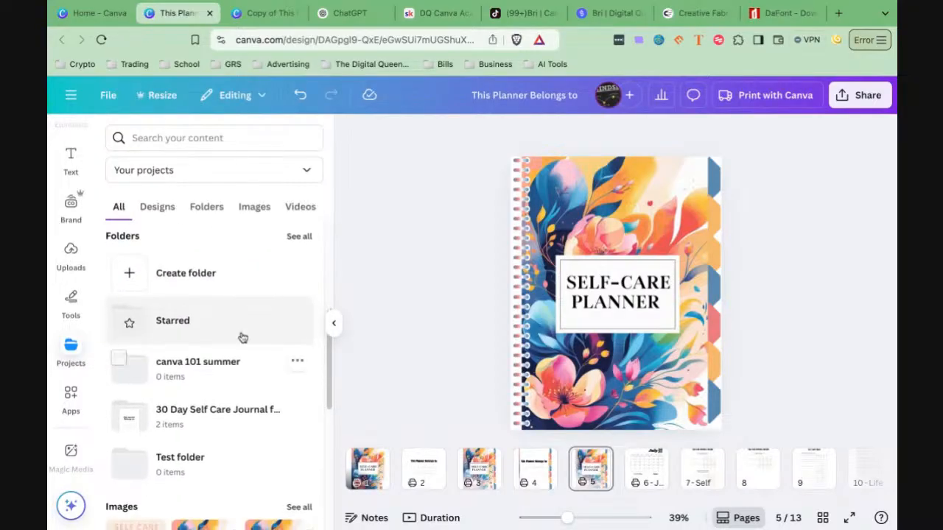
pyautogui.click(164, 333)
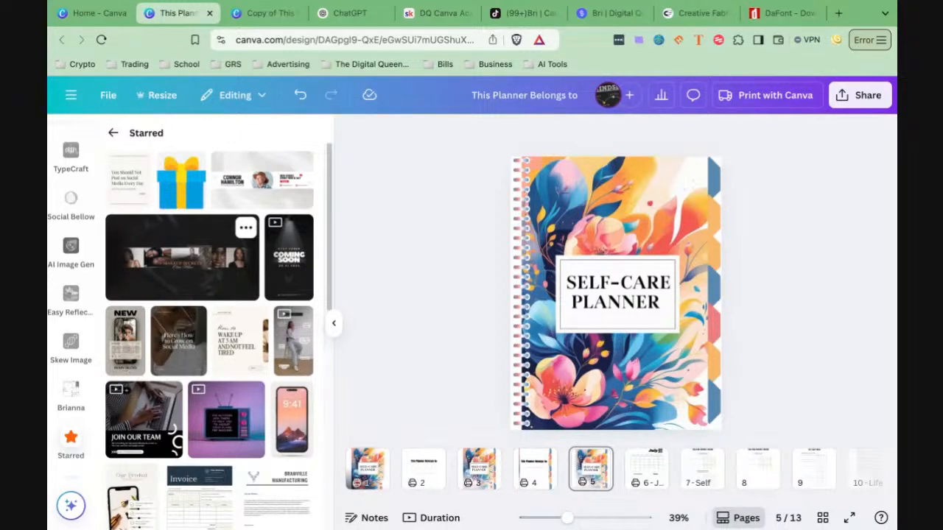
pyautogui.scroll(-5, 213, 243)
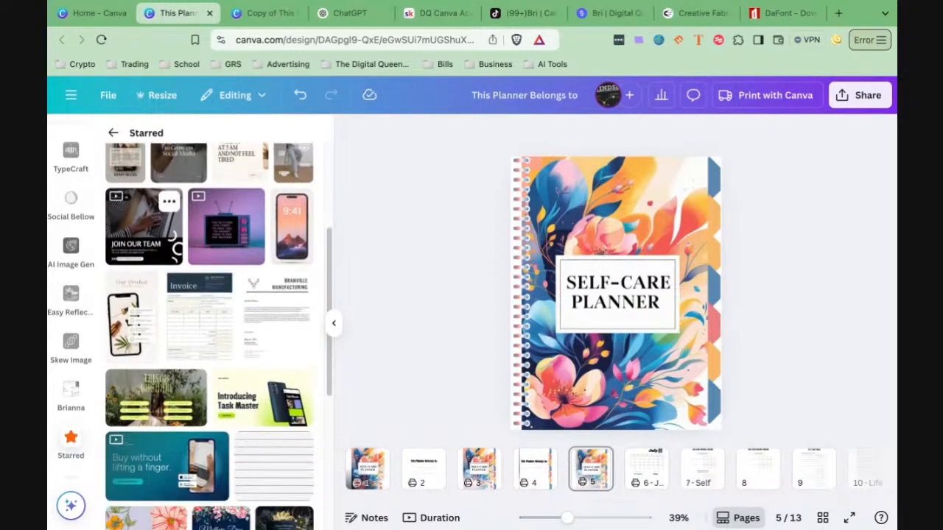
pyautogui.scroll(-1, 213, 243)
pyautogui.scroll(6, 210, 332)
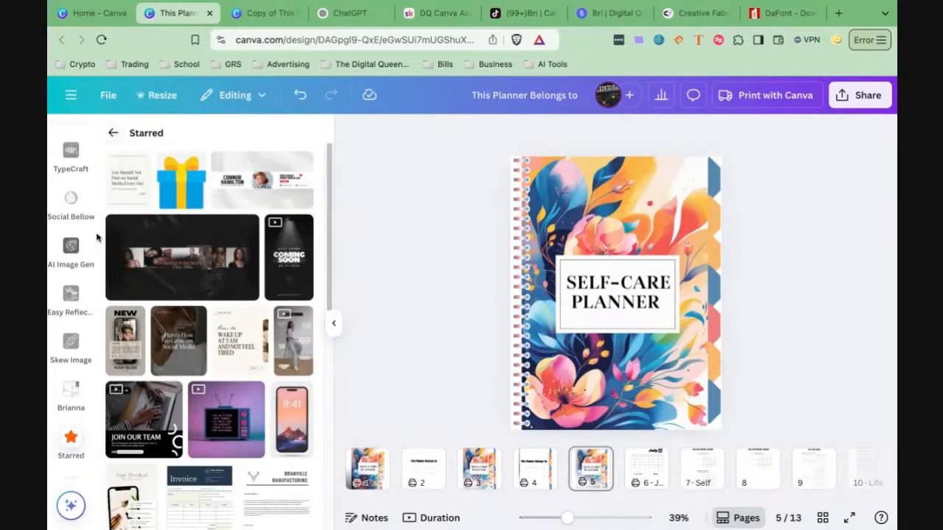
pyautogui.scroll(3, 70, 263)
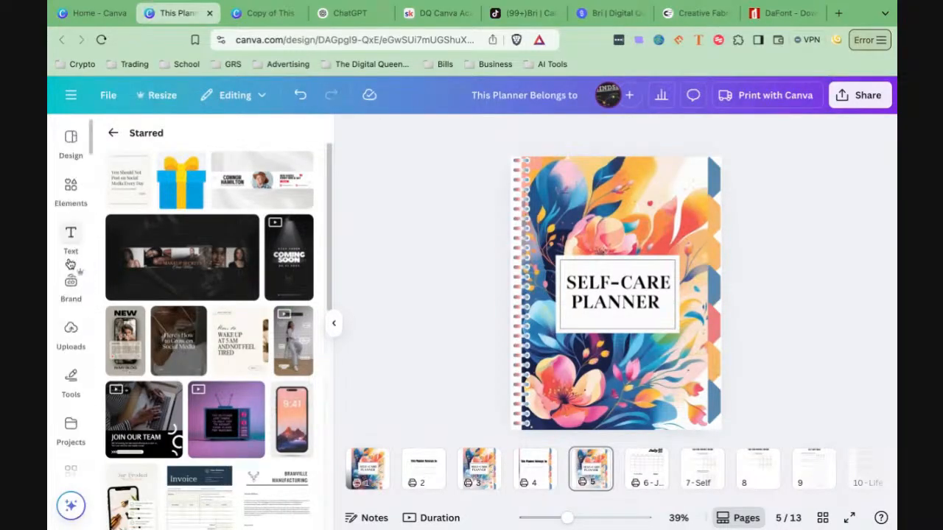
# Step: Unstar and star again the recently used White Circle Shape, and view the details of the silver spiral ring binder element
pyautogui.click(71, 189)
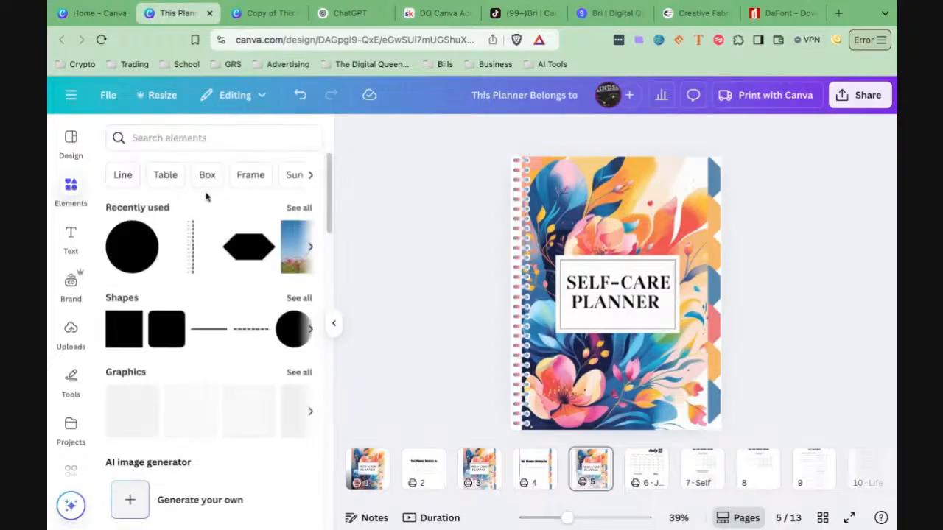
pyautogui.click(148, 234)
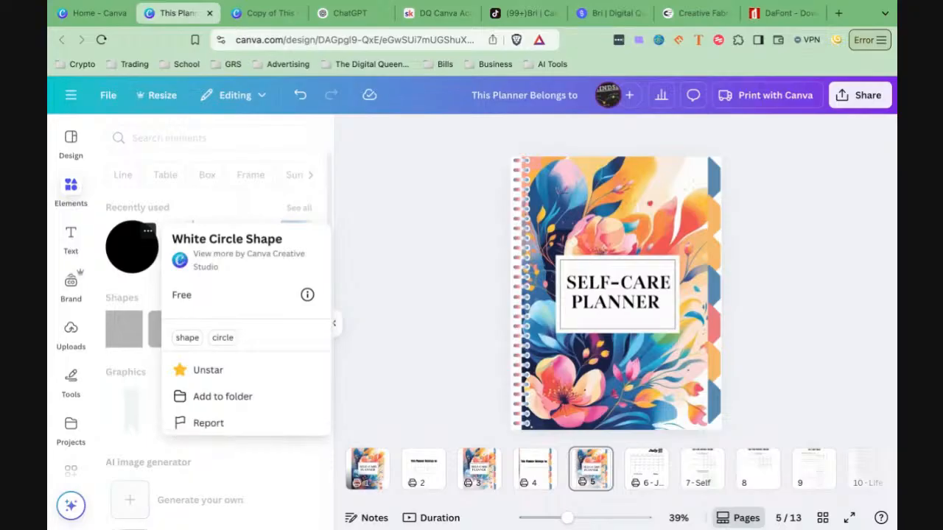
pyautogui.click(214, 370)
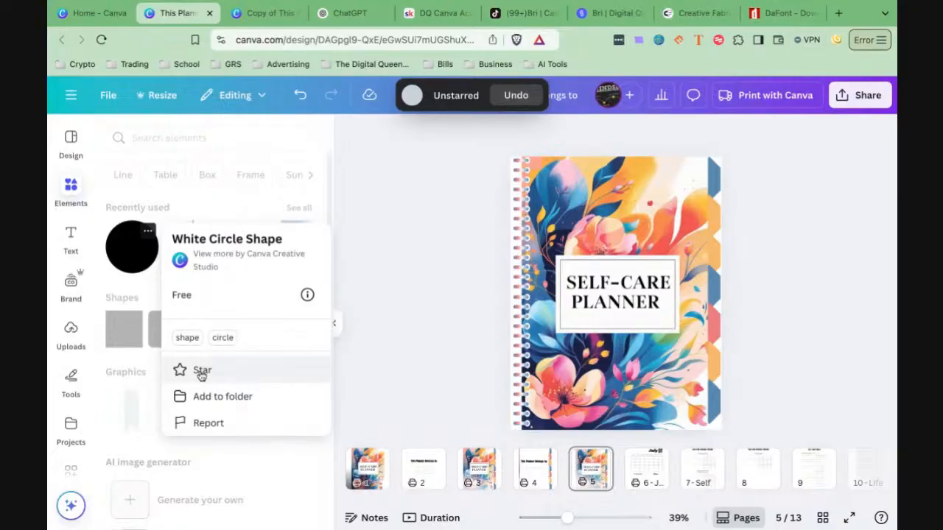
pyautogui.click(201, 374)
pyautogui.click(377, 278)
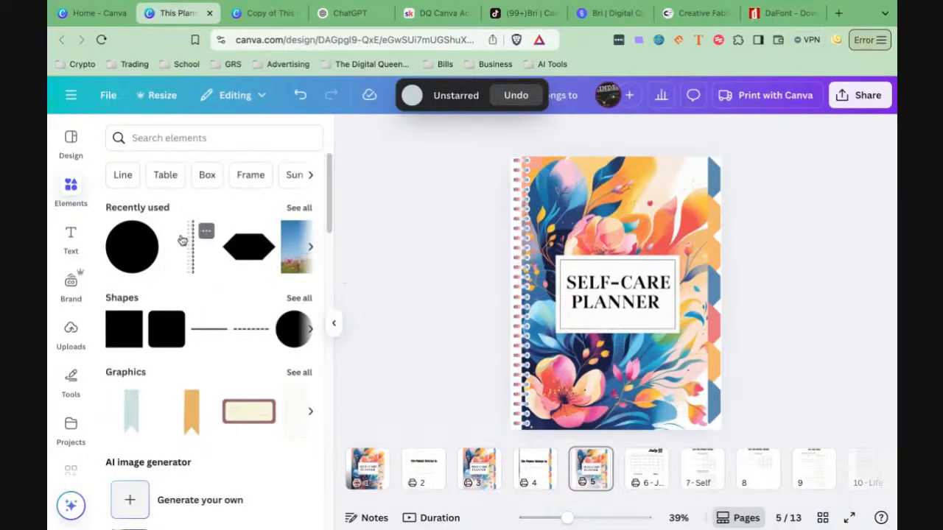
pyautogui.click(206, 232)
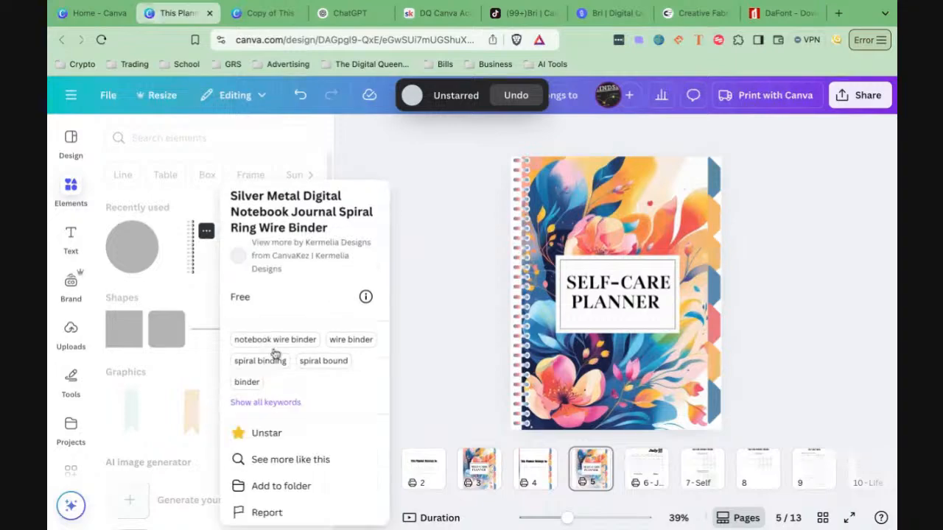
pyautogui.click(414, 295)
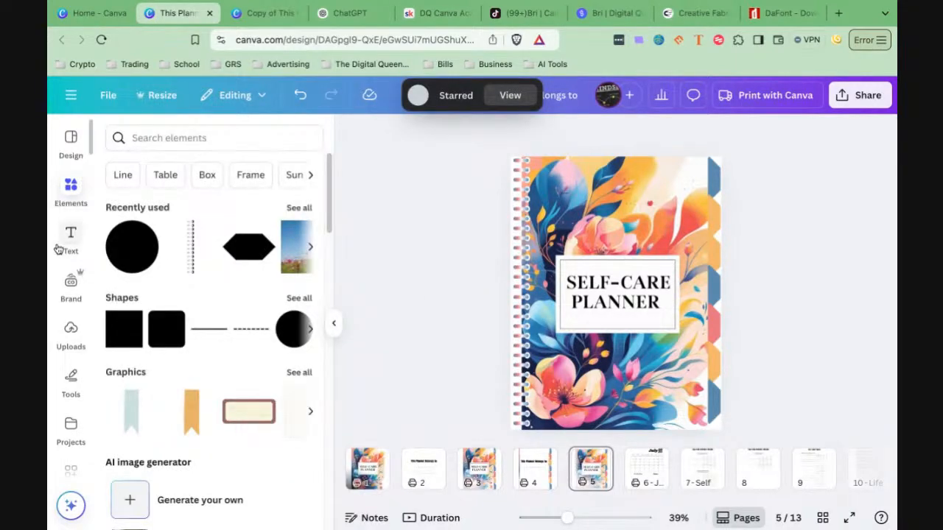
# Step: Browse the Starred project folder and unstar the Vision Board Photo Collage template in it
pyautogui.scroll(-2, 75, 310)
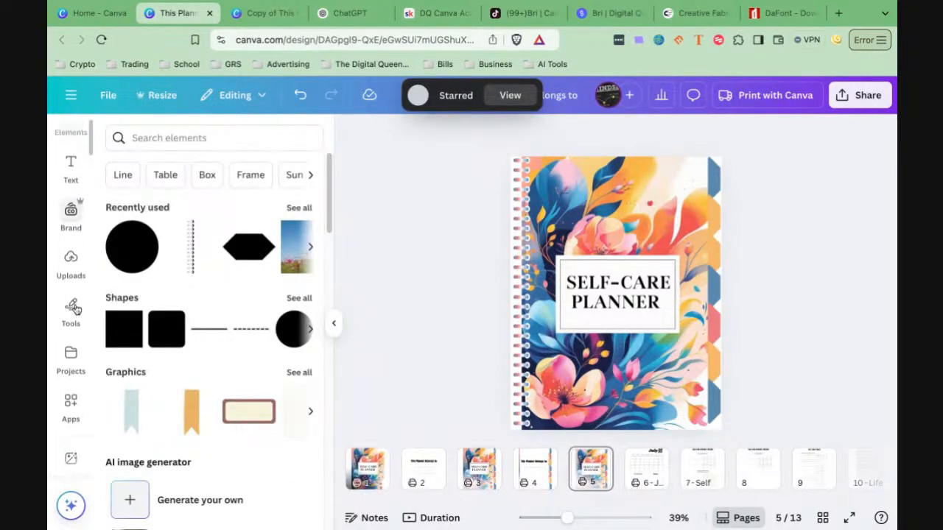
pyautogui.click(71, 354)
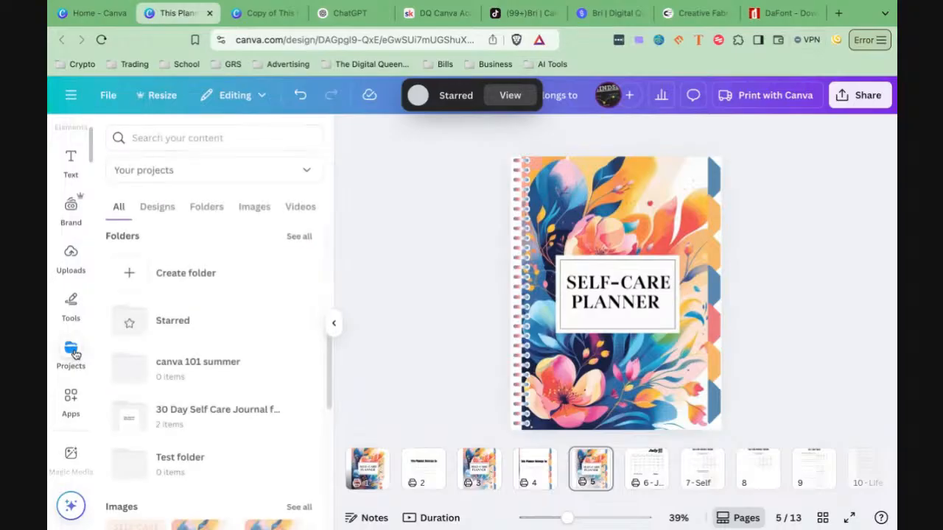
pyautogui.click(169, 327)
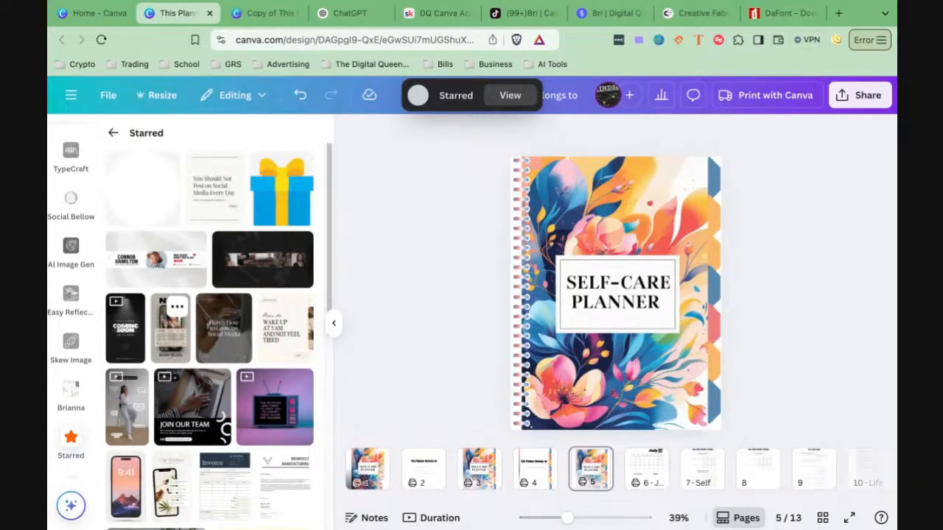
pyautogui.scroll(-8, 188, 322)
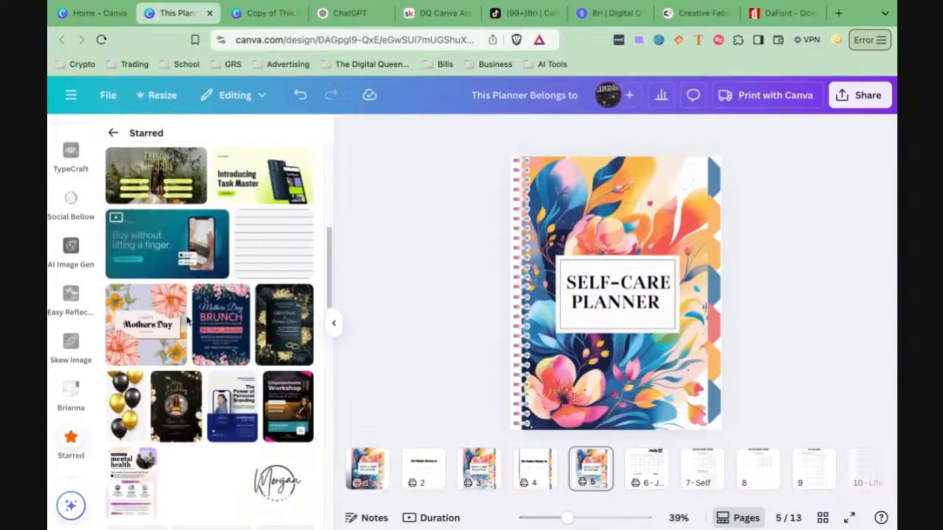
pyautogui.scroll(-5, 188, 321)
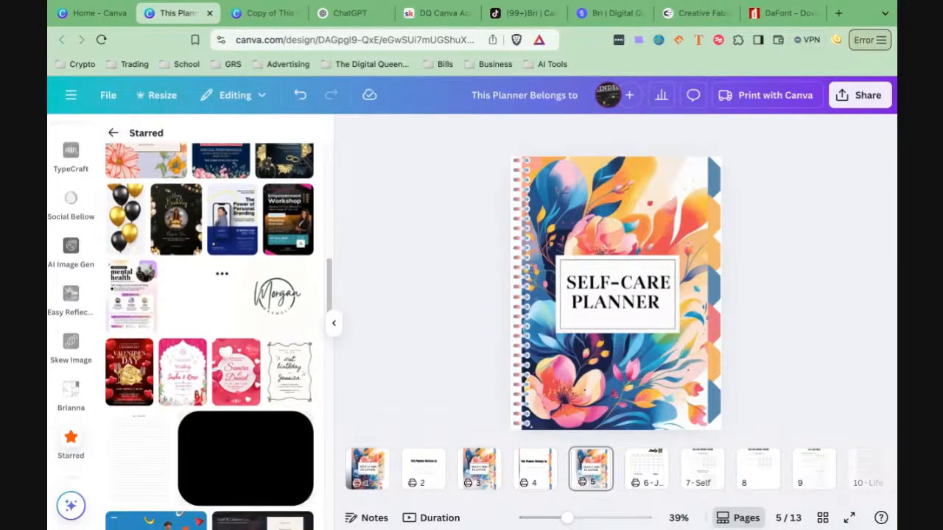
pyautogui.scroll(-6, 185, 225)
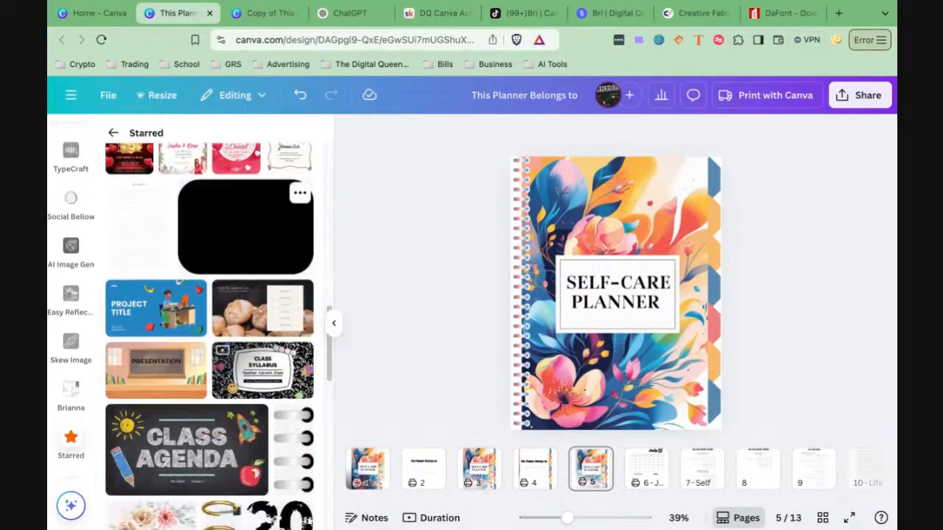
pyautogui.scroll(-1, 210, 309)
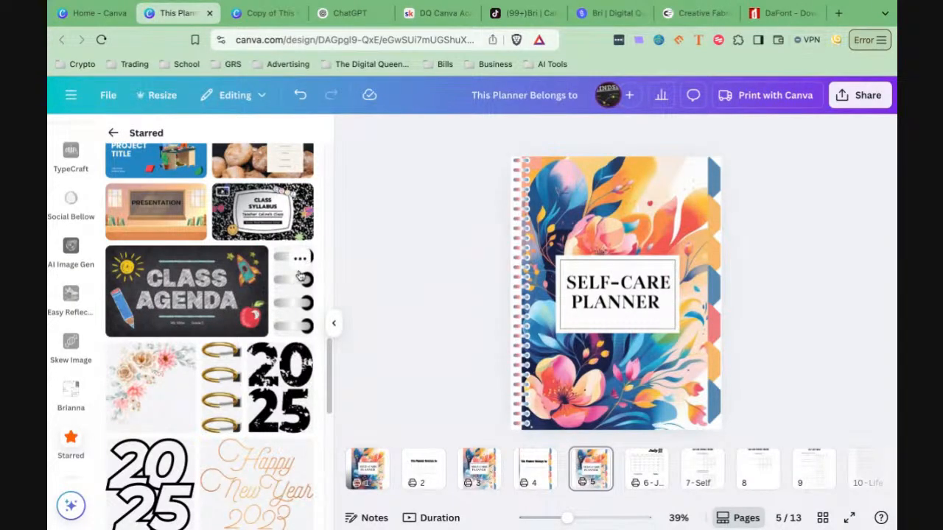
pyautogui.scroll(-10, 293, 337)
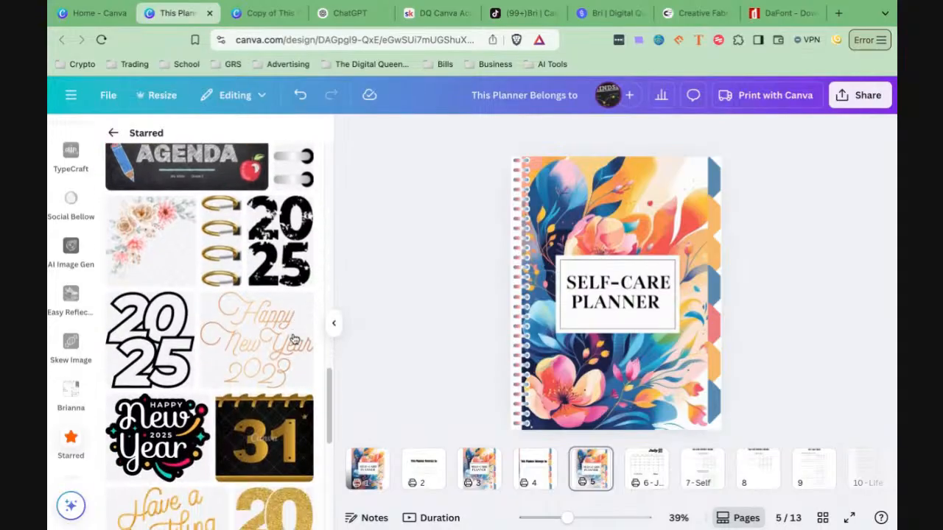
pyautogui.scroll(-10, 210, 335)
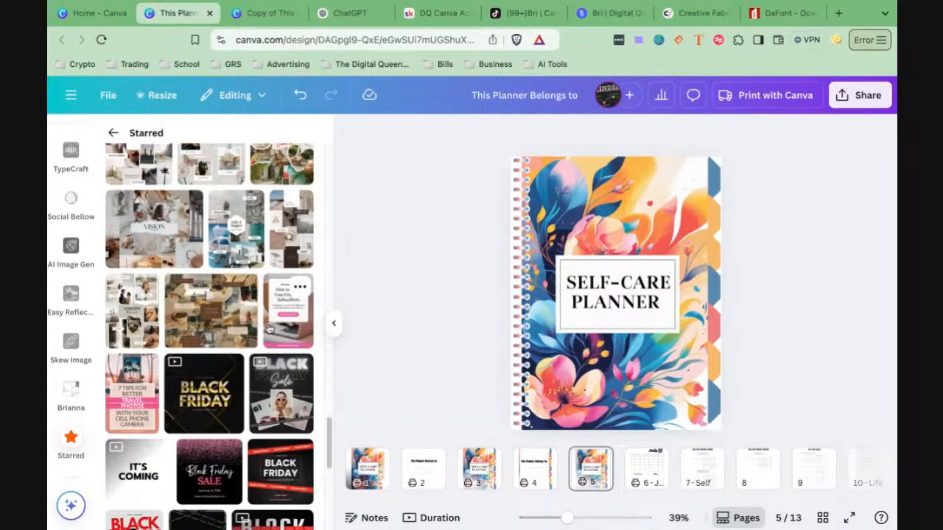
pyautogui.moveTo(147, 291)
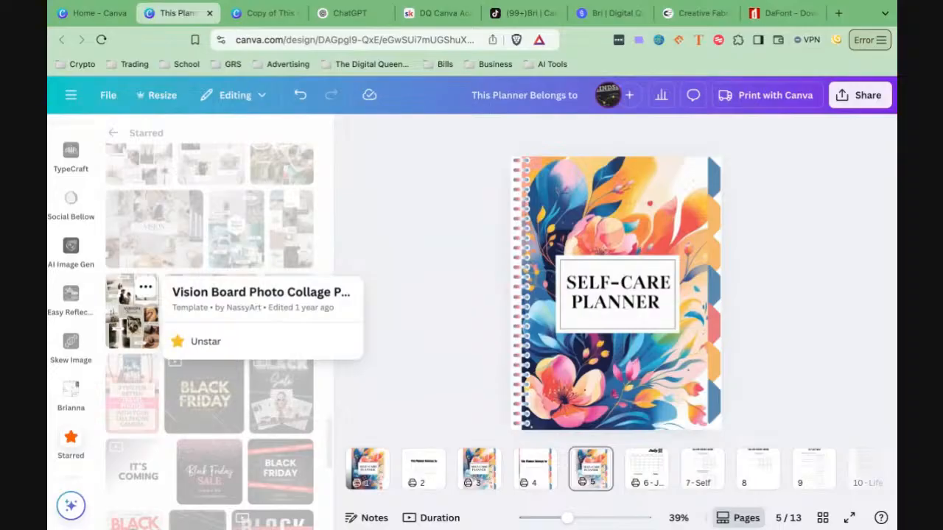
pyautogui.click(201, 343)
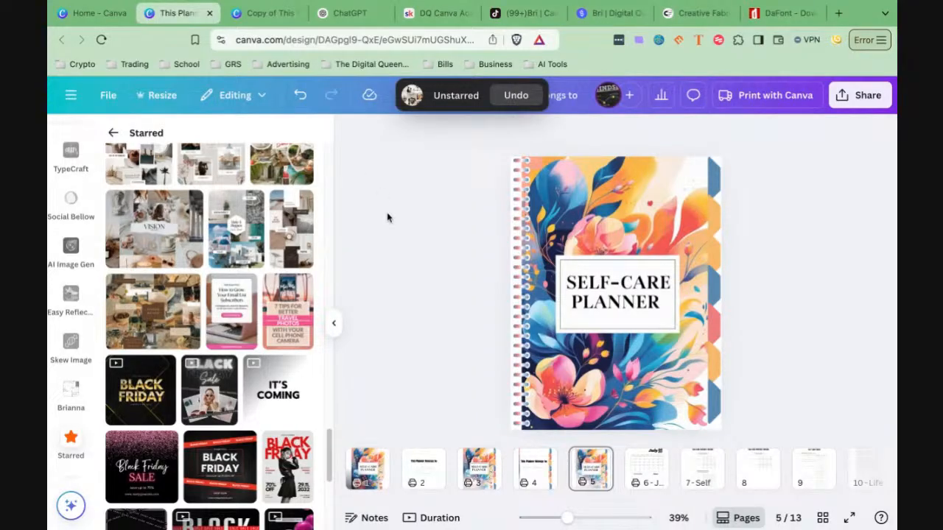
# Step: Leave the Starred folder for the projects overview and open the Canva apps catalogue
pyautogui.scroll(10, 71, 354)
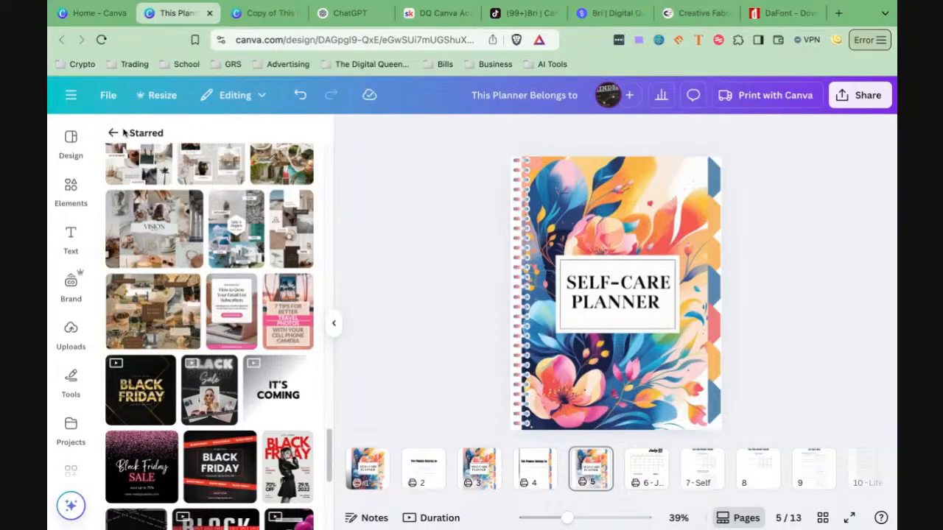
pyautogui.click(115, 137)
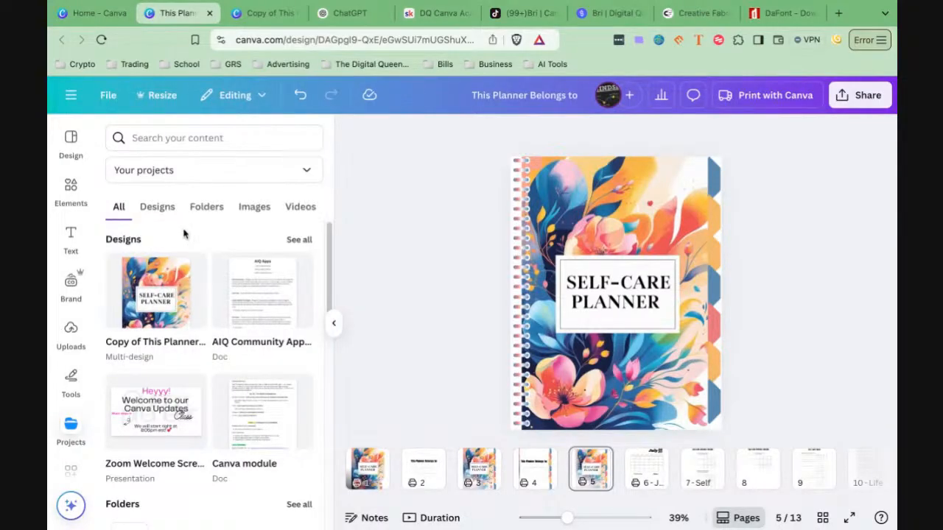
pyautogui.scroll(-3, 70, 357)
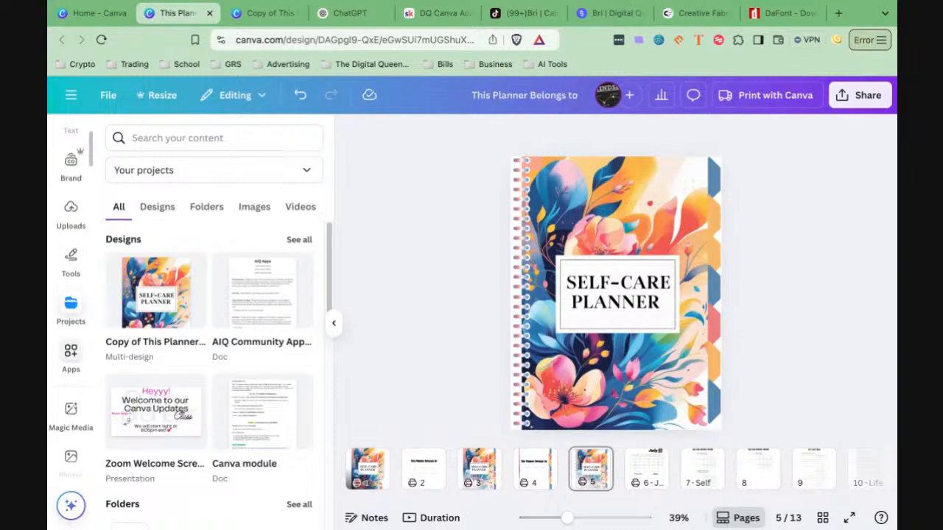
pyautogui.scroll(-1, 71, 310)
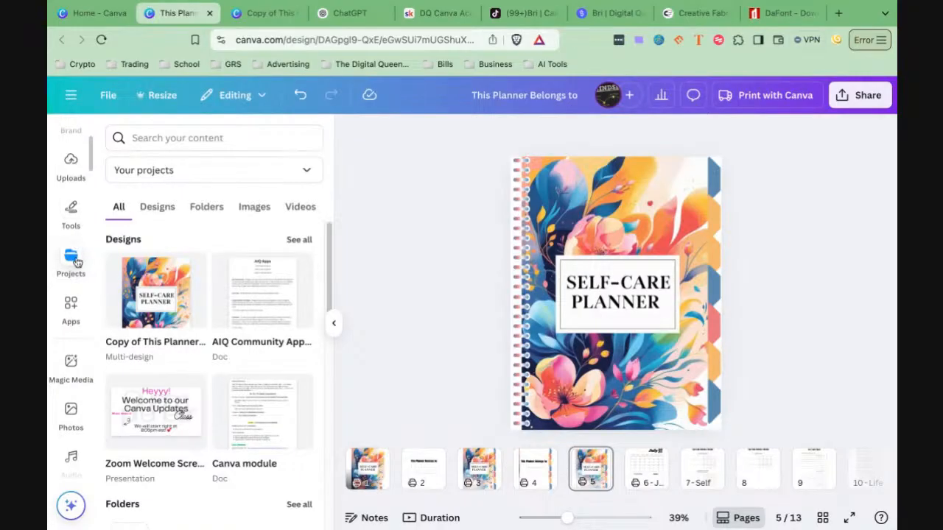
pyautogui.click(71, 308)
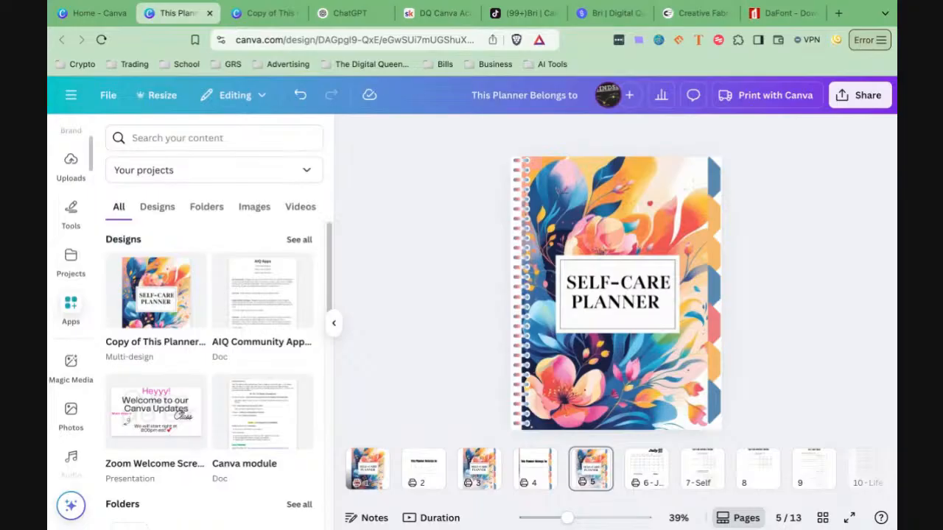
pyautogui.click(74, 309)
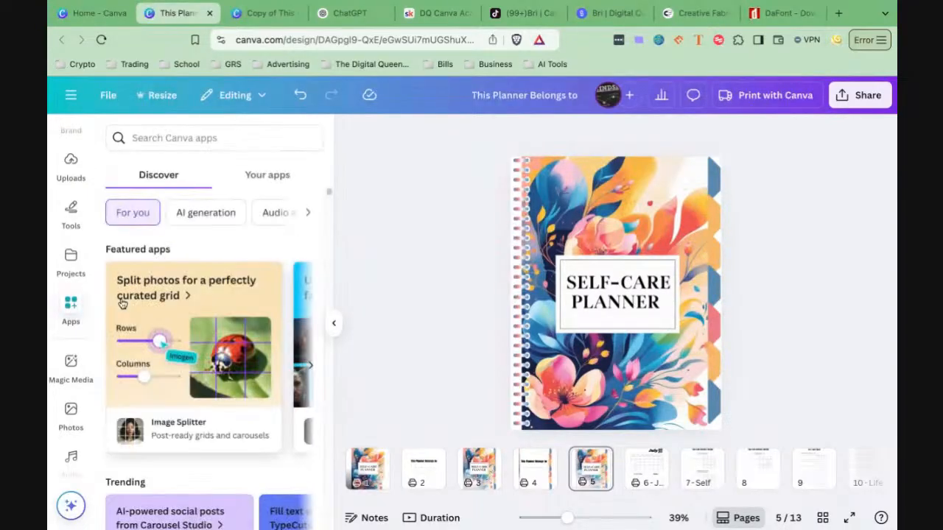
# Step: Look through the Discover apps, from the featured and trending ones to More from Canva, Popular and AI generation
pyautogui.click(157, 140)
pyautogui.scroll(-3, 209, 360)
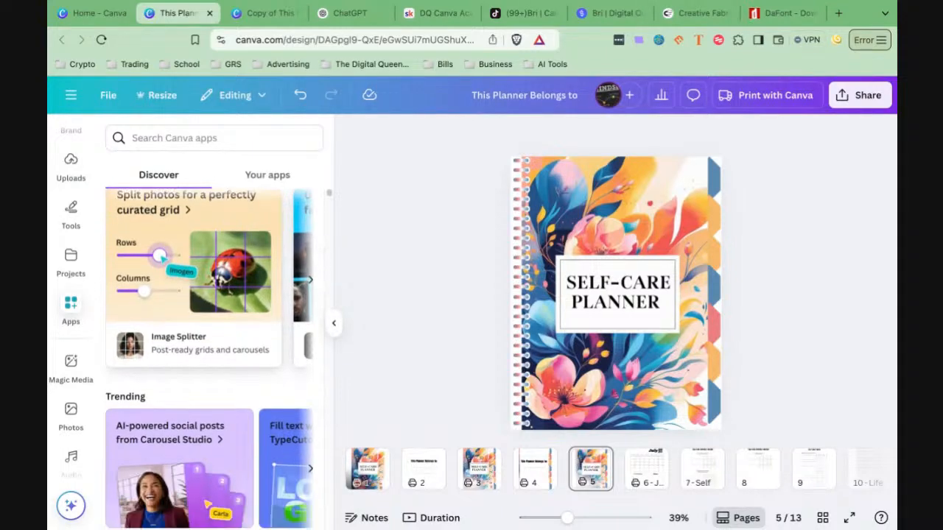
pyautogui.scroll(-2, 209, 331)
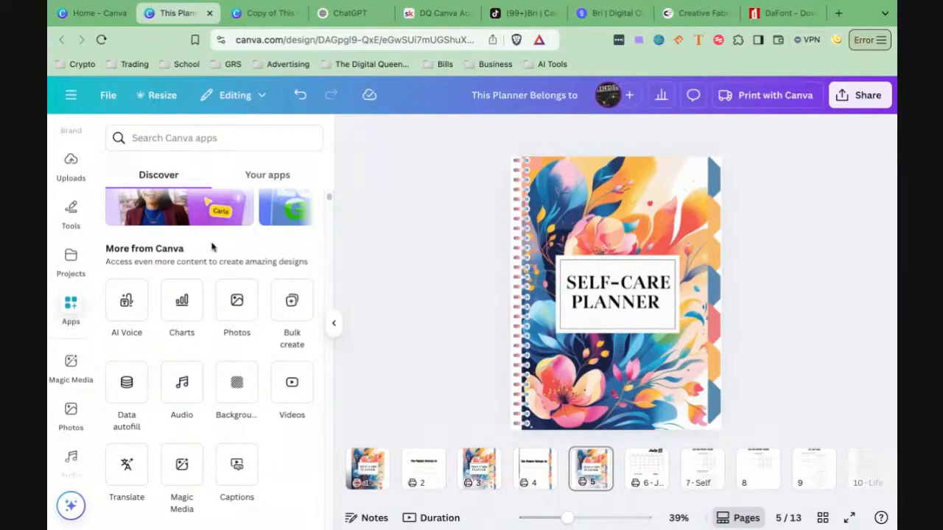
pyautogui.scroll(-1, 212, 248)
pyautogui.scroll(-1, 211, 247)
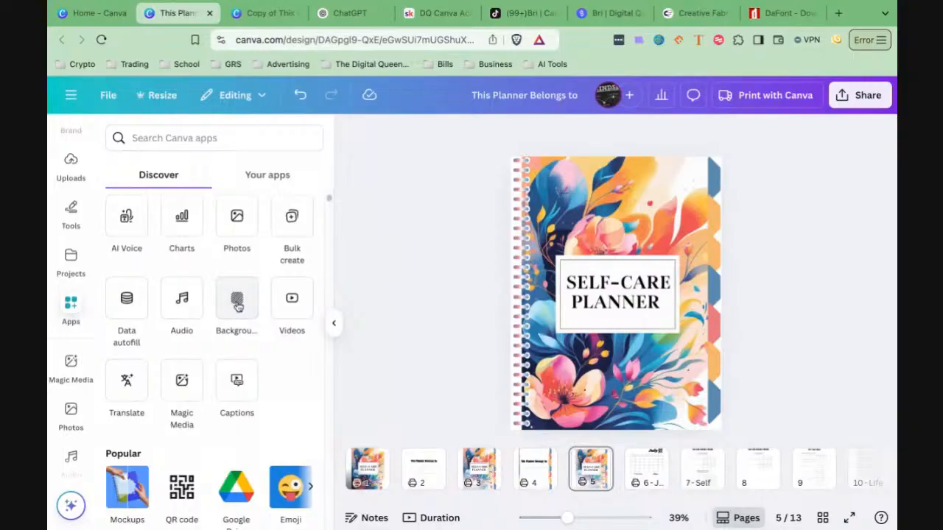
pyautogui.scroll(-1, 234, 362)
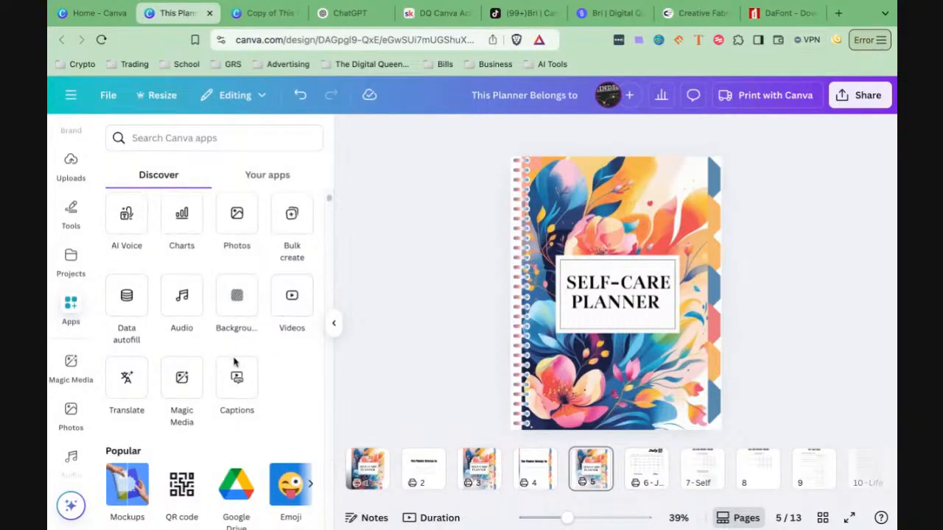
pyautogui.scroll(-5, 234, 362)
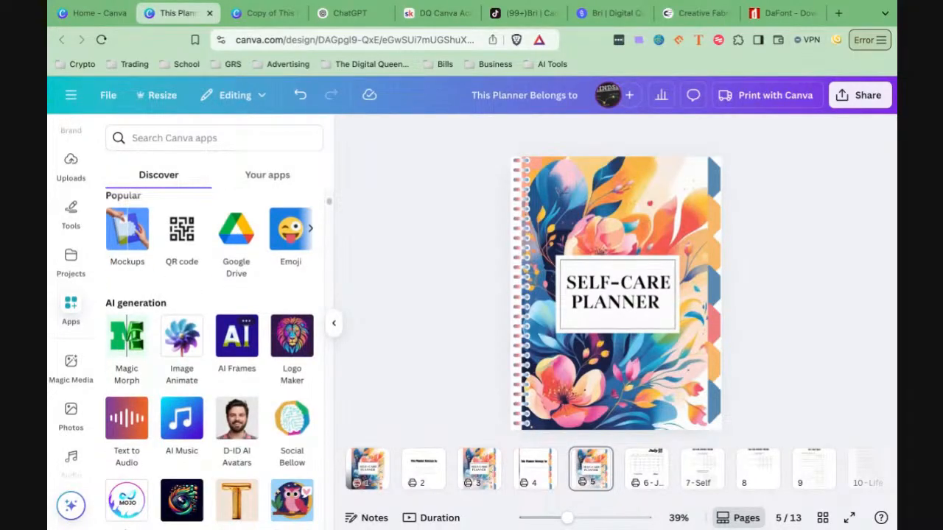
pyautogui.scroll(-5, 209, 359)
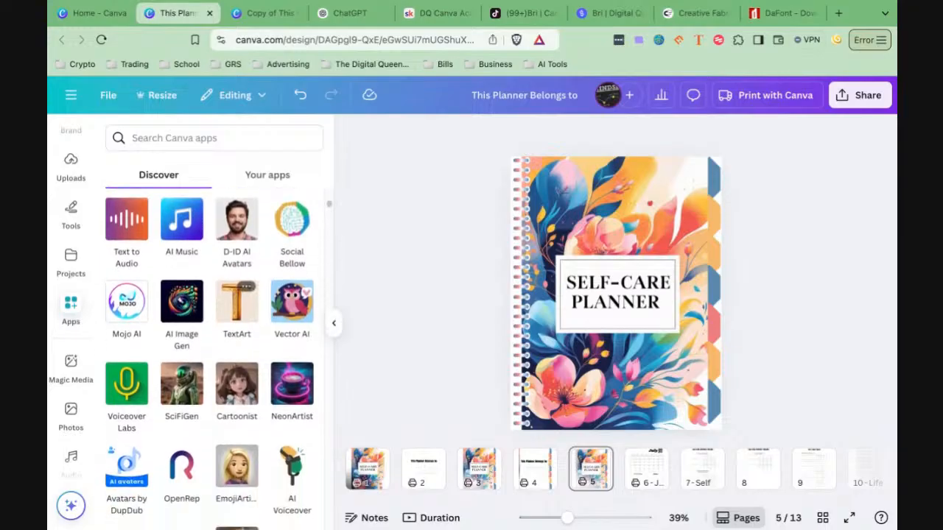
pyautogui.scroll(-5, 209, 360)
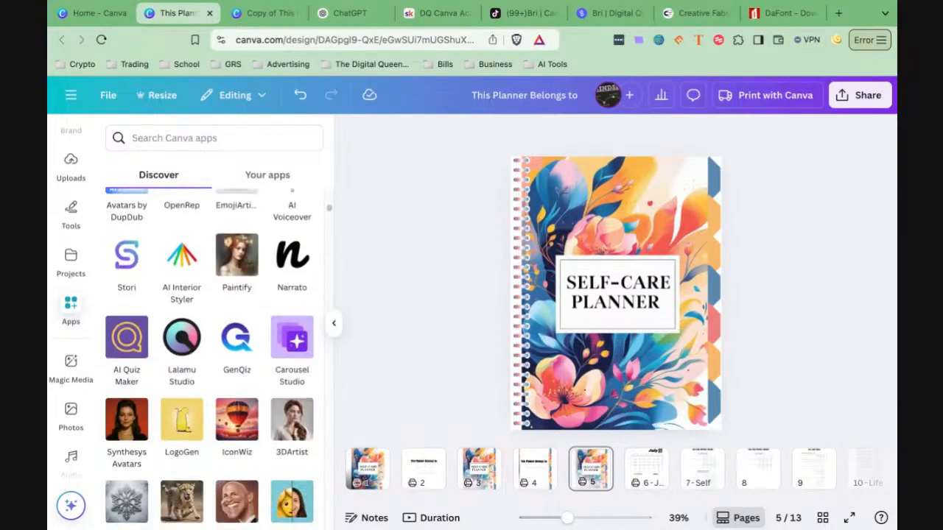
pyautogui.scroll(-3, 209, 360)
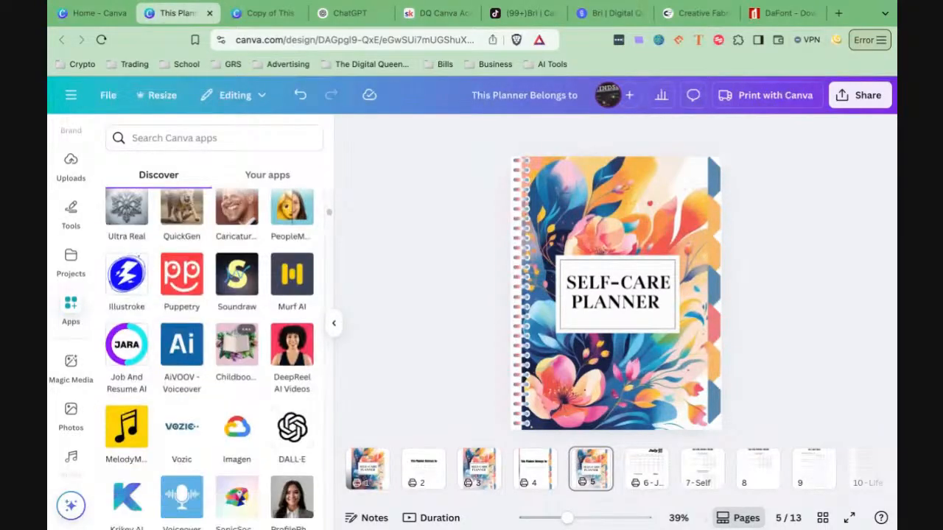
pyautogui.scroll(15, 210, 359)
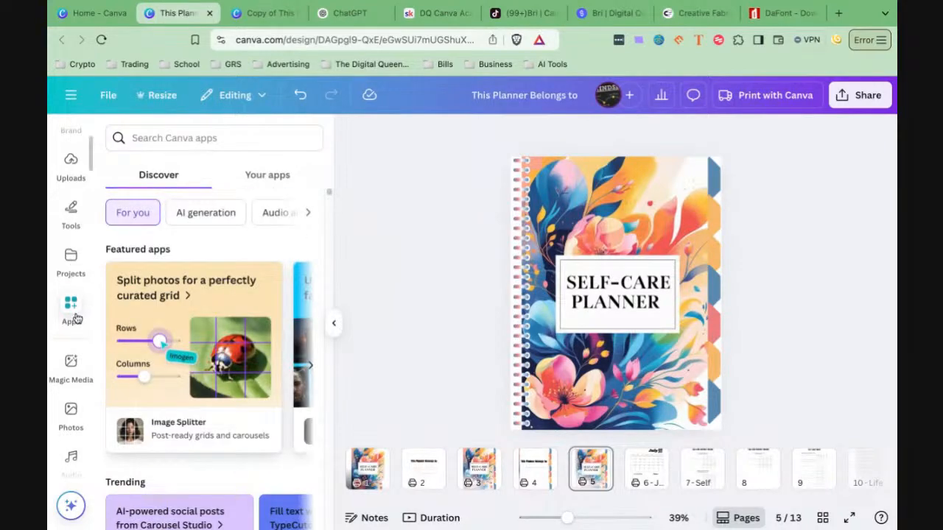
pyautogui.scroll(-3, 76, 317)
pyautogui.scroll(5, 76, 316)
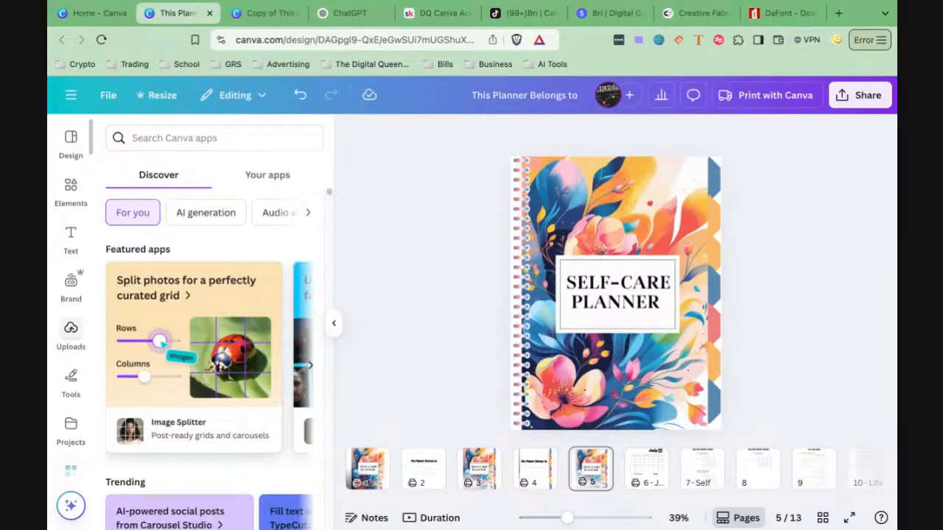
# Step: Search the Canva apps for "mockups" and open the Mockups app
pyautogui.click(136, 139)
pyautogui.write('m')
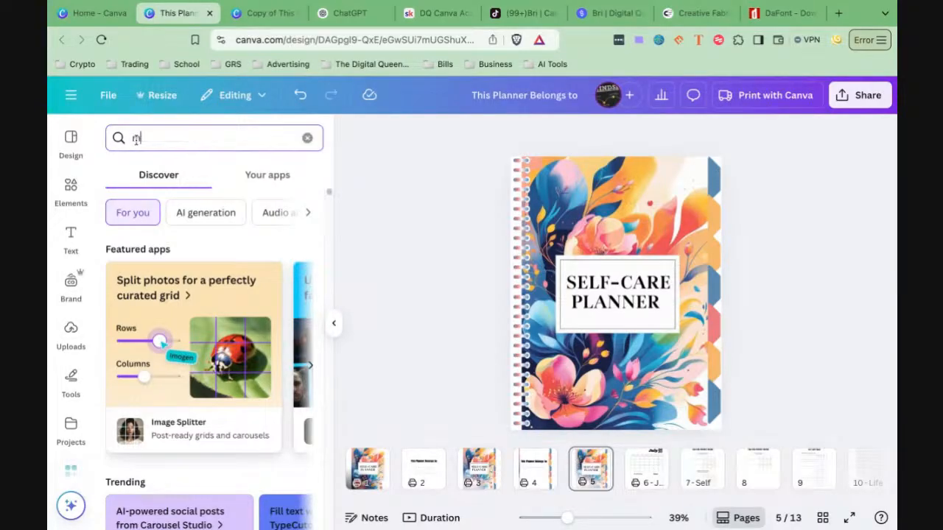
pyautogui.write('ockups')
pyautogui.press('Return')
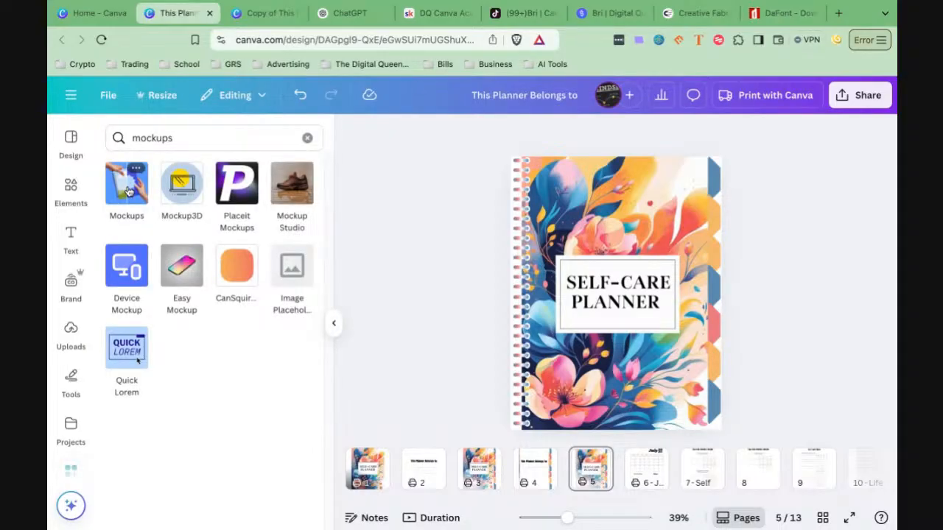
pyautogui.click(127, 188)
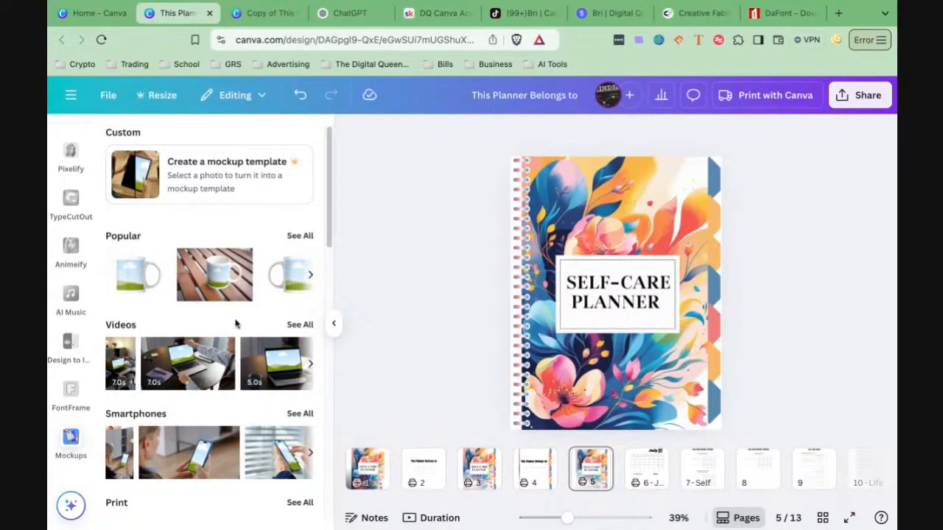
# Step: Look through the mockup categories, from Popular and Videos through Apparel, Packaging and Graphics to Watches
pyautogui.scroll(-5, 236, 328)
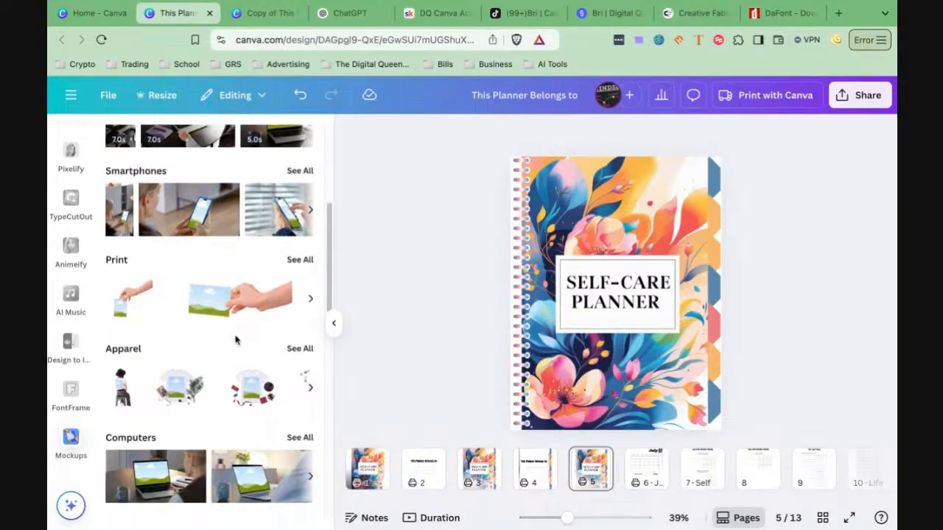
pyautogui.scroll(-5, 236, 340)
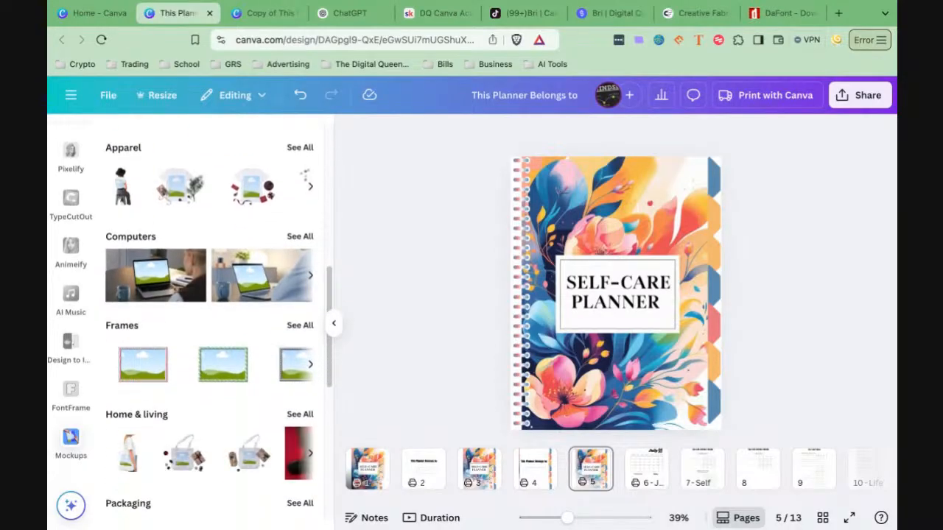
pyautogui.scroll(-5, 209, 324)
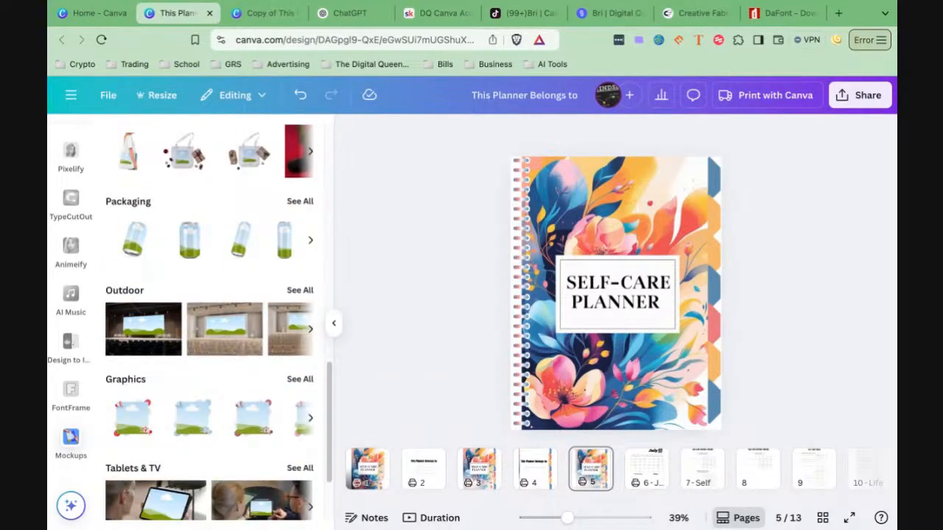
pyautogui.scroll(-3, 209, 324)
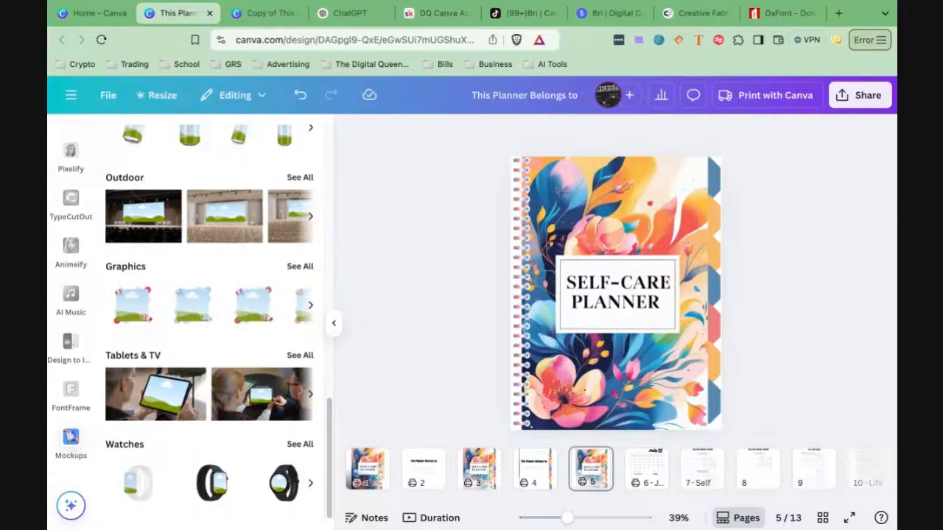
pyautogui.scroll(10, 224, 330)
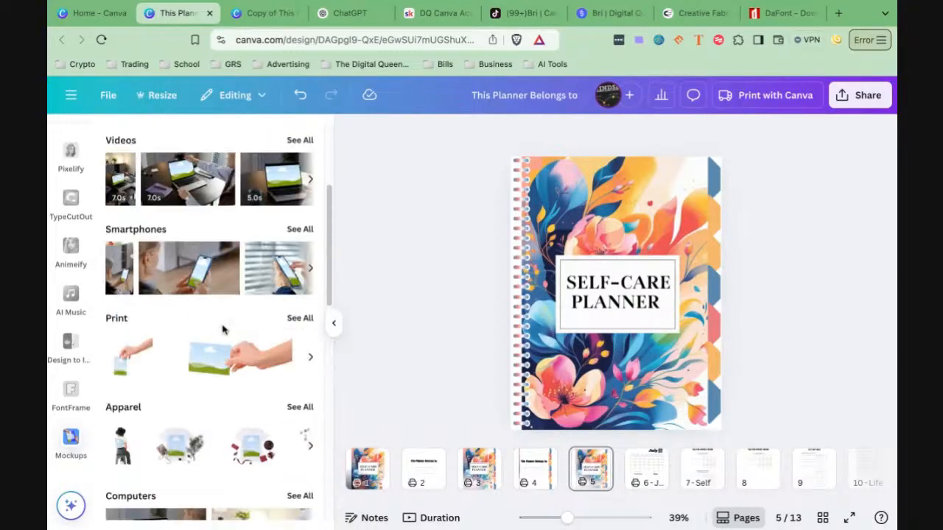
pyautogui.scroll(5, 71, 359)
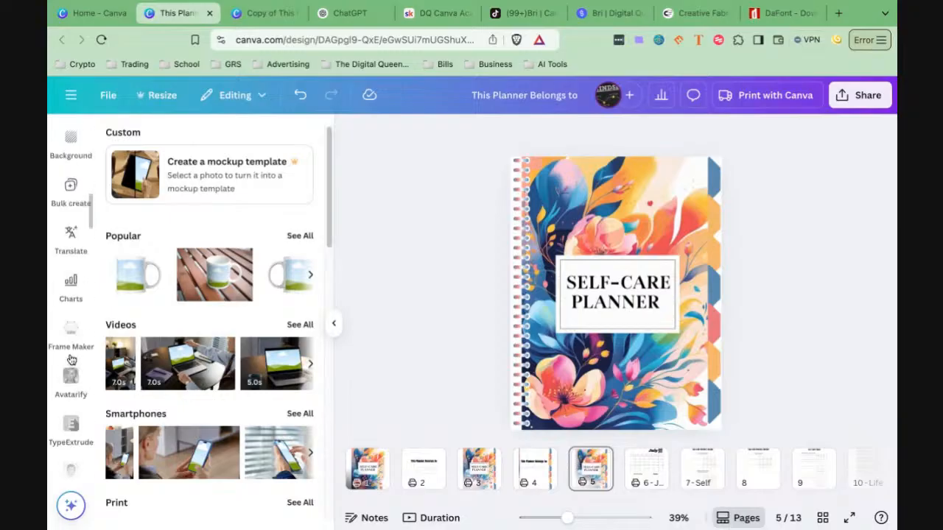
pyautogui.scroll(5, 71, 359)
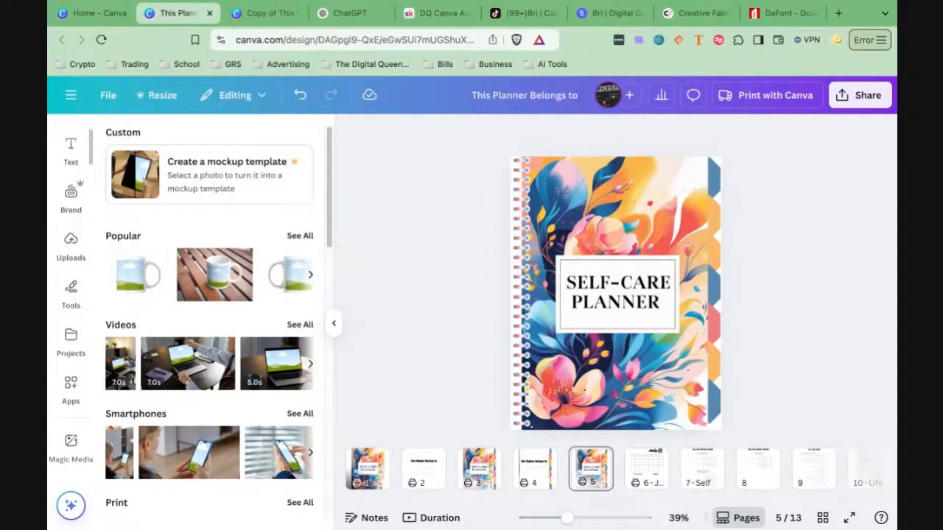
# Step: Return to the apps catalogue and replace the mockups search with "image blen", choosing the Image Blender suggestion
pyautogui.click(70, 389)
pyautogui.click(203, 140)
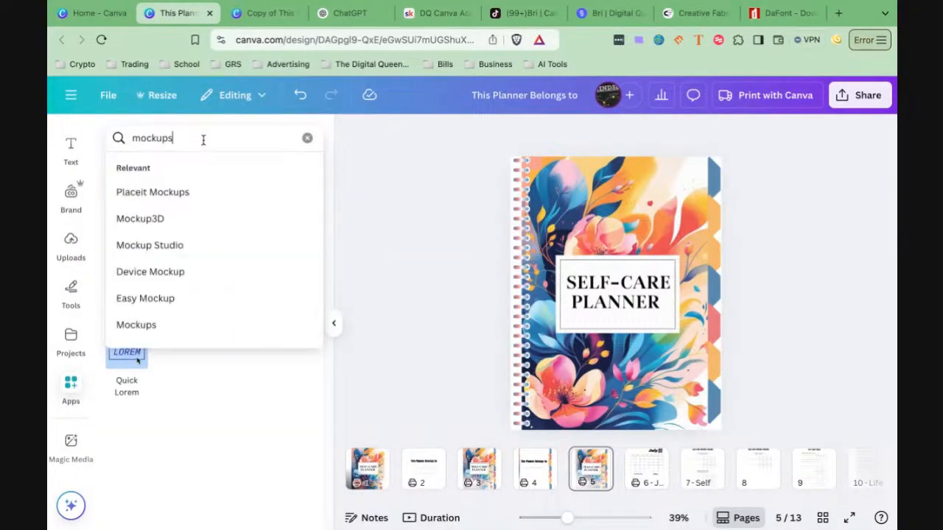
pyautogui.doubleClick(204, 139)
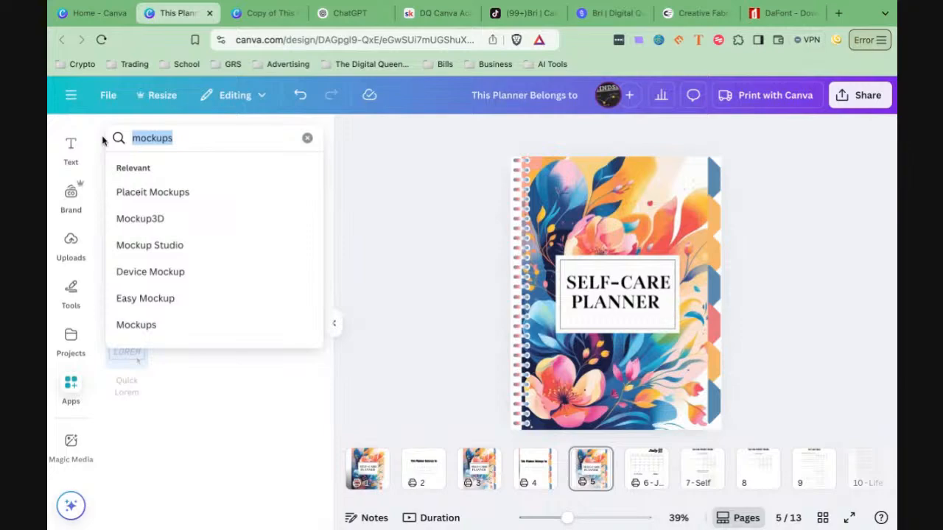
pyautogui.press('BackSpace')
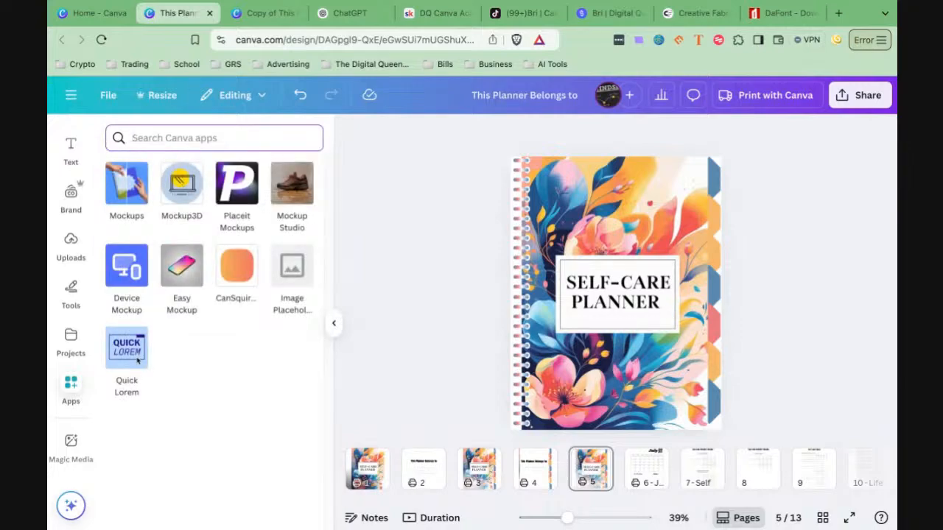
pyautogui.write('image')
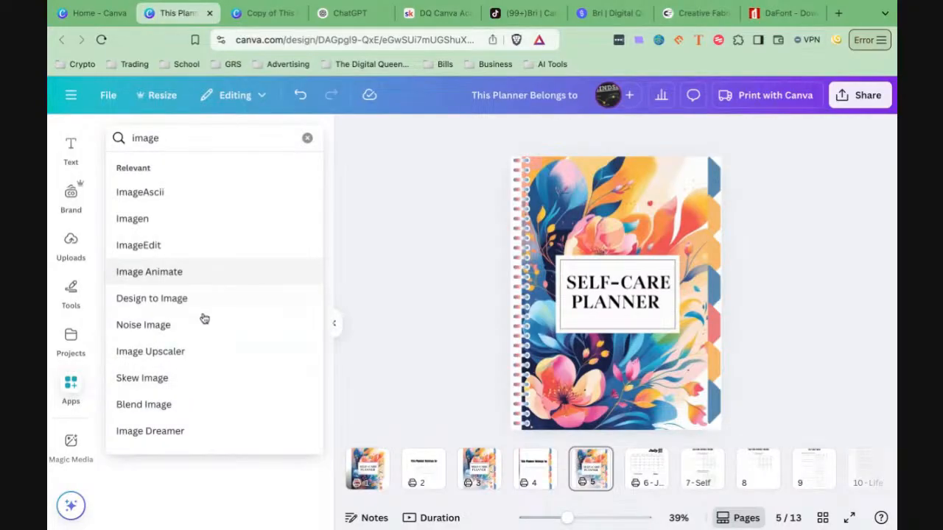
pyautogui.scroll(-2, 200, 327)
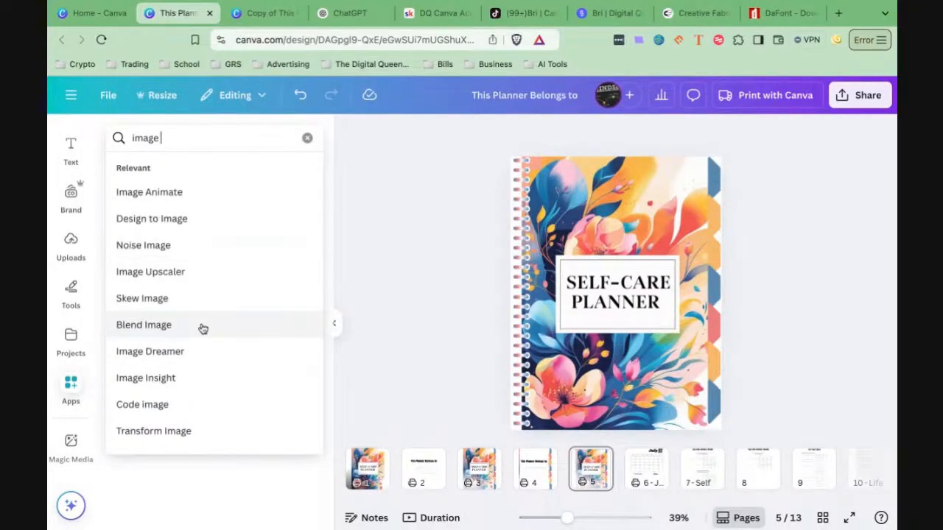
pyautogui.write('blen')
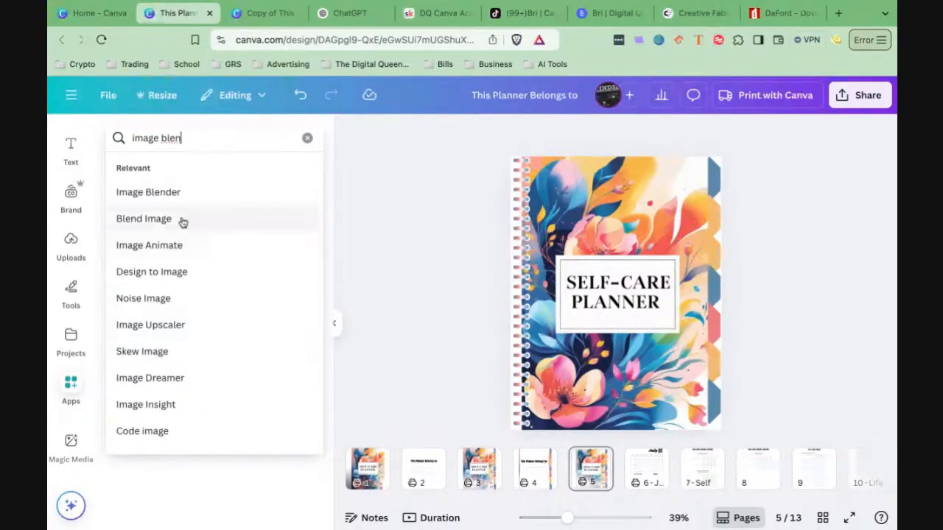
pyautogui.click(155, 193)
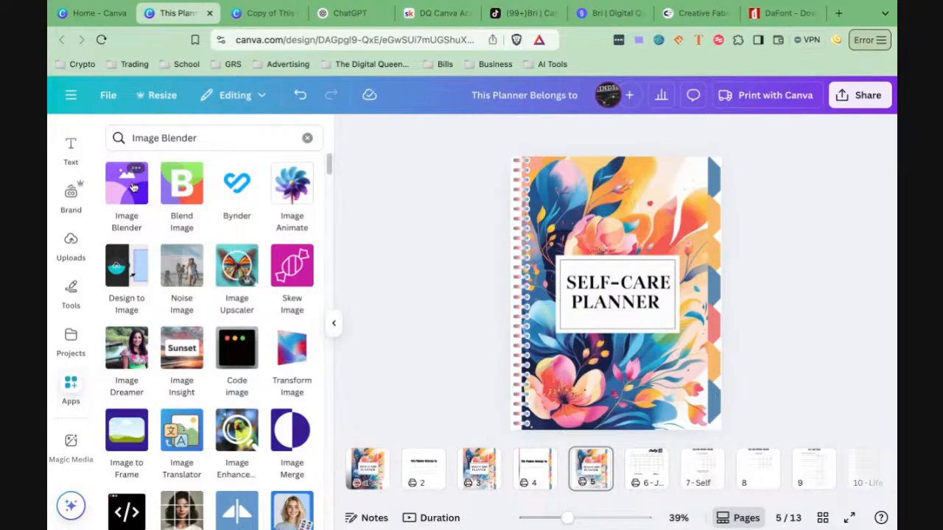
# Step: Open the Image Blender app and look over its blending tools and blend modes
pyautogui.click(136, 191)
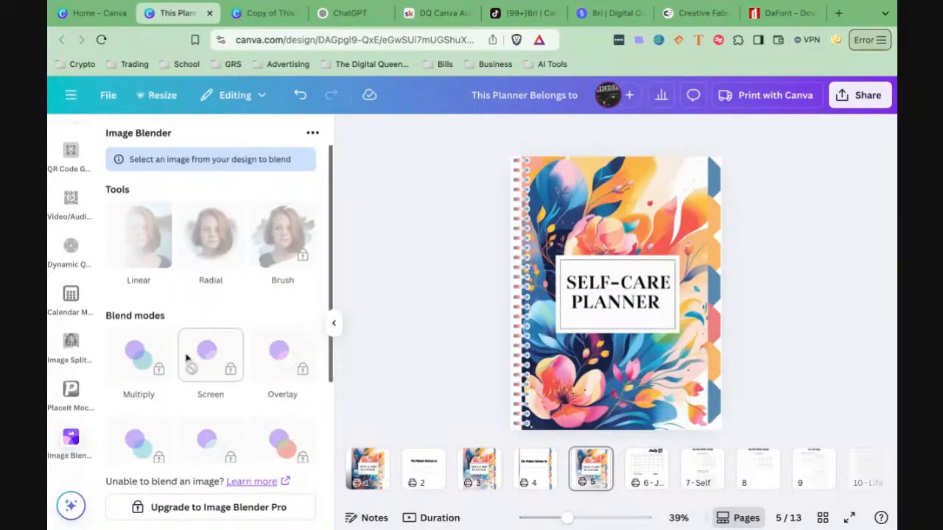
pyautogui.scroll(-2, 186, 359)
pyautogui.scroll(-2, 186, 359)
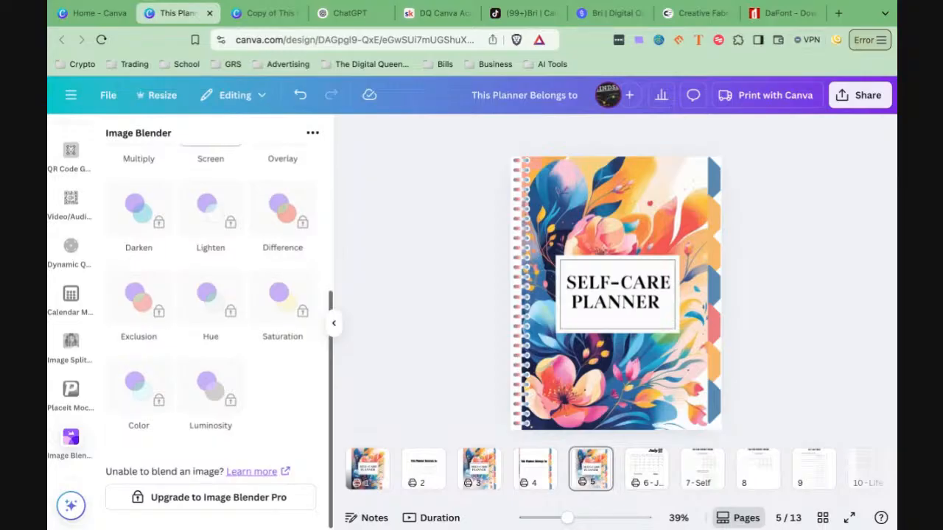
# Step: Add a blank page after page 3 and place the uploaded portrait of the woman in a gold headdress on it
pyautogui.scroll(3, 210, 310)
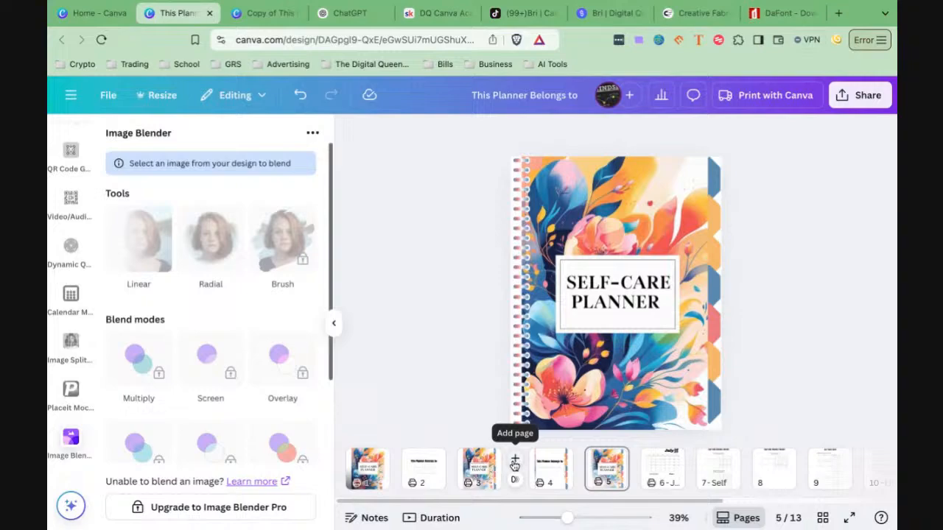
pyautogui.click(514, 461)
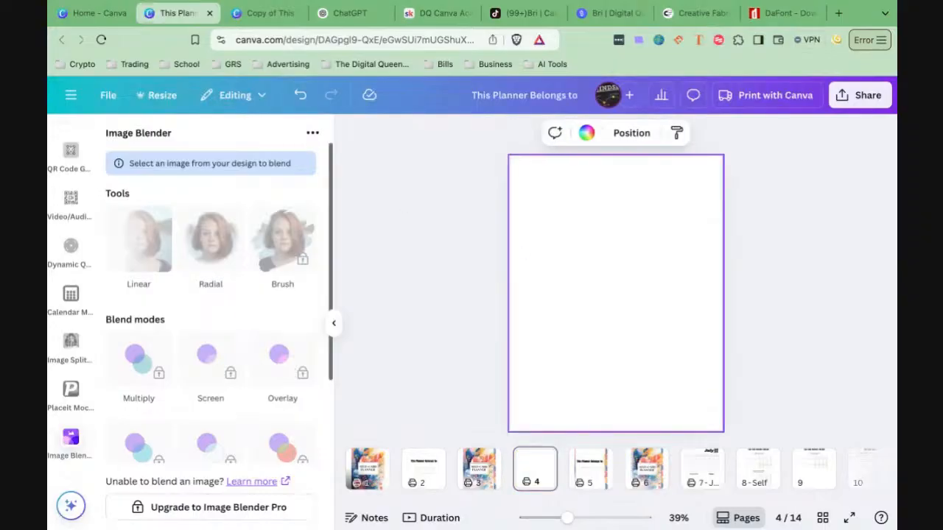
pyautogui.scroll(10, 73, 329)
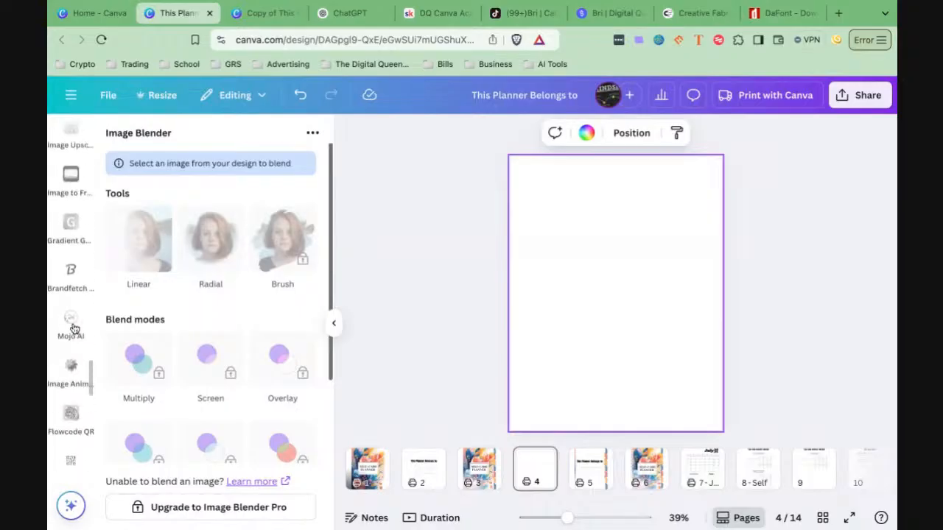
pyautogui.scroll(10, 74, 329)
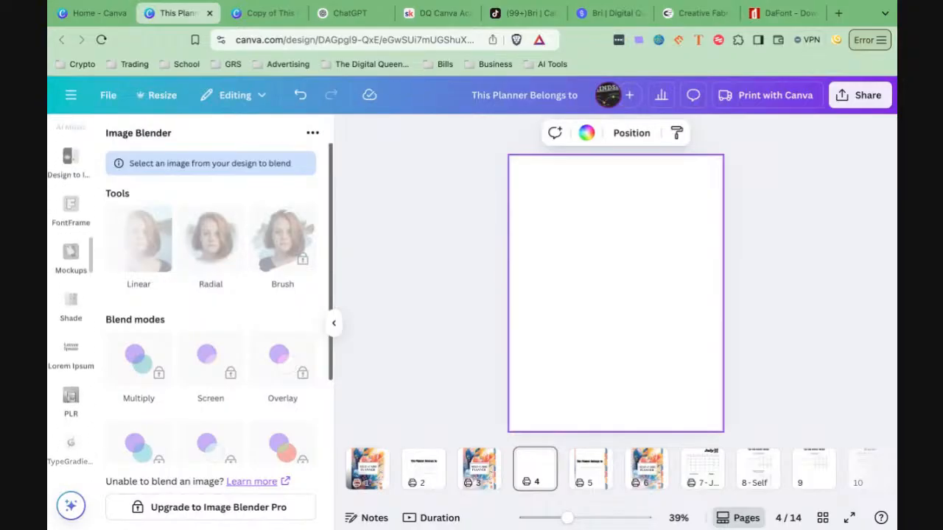
pyautogui.scroll(10, 70, 302)
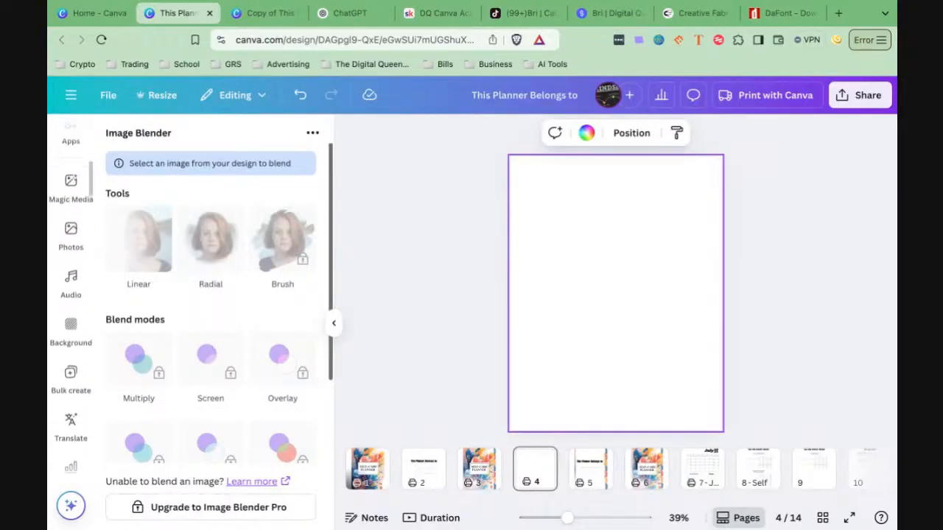
pyautogui.scroll(5, 71, 302)
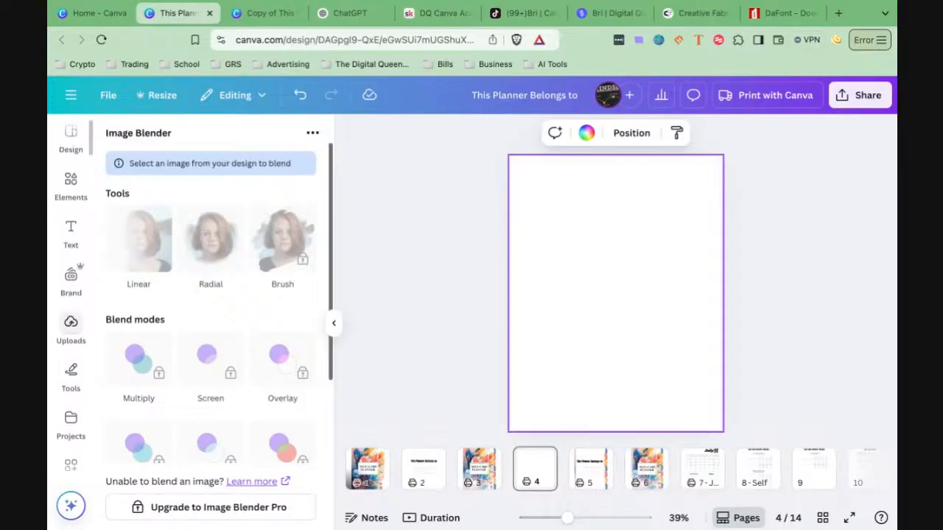
pyautogui.click(72, 327)
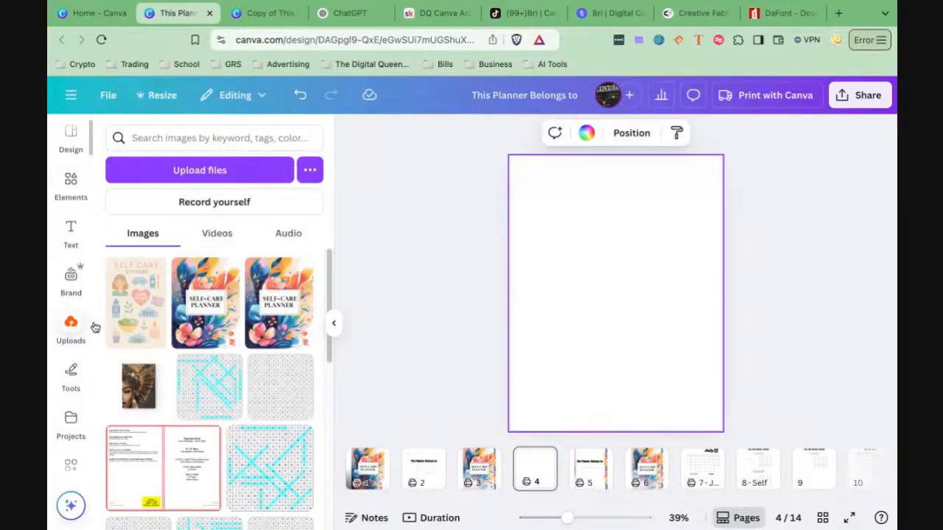
pyautogui.scroll(-10, 183, 329)
pyautogui.scroll(-10, 183, 329)
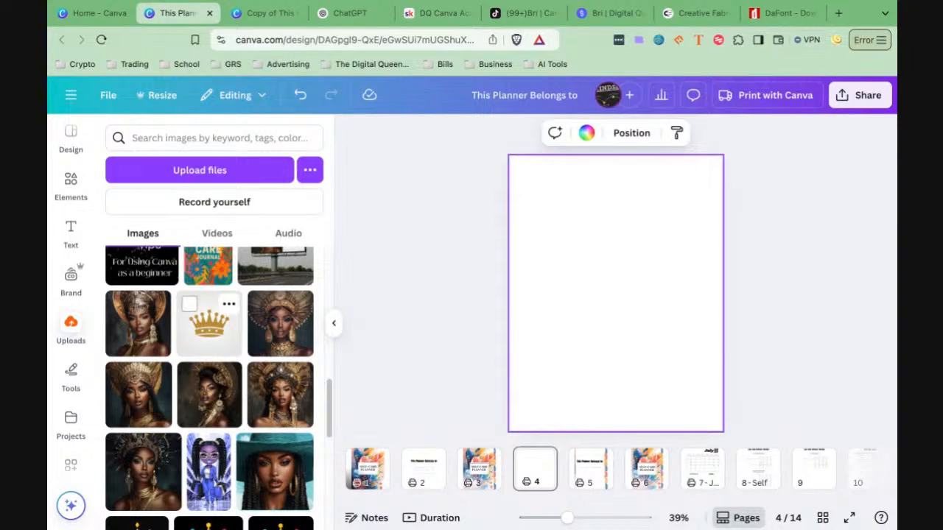
pyautogui.click(137, 394)
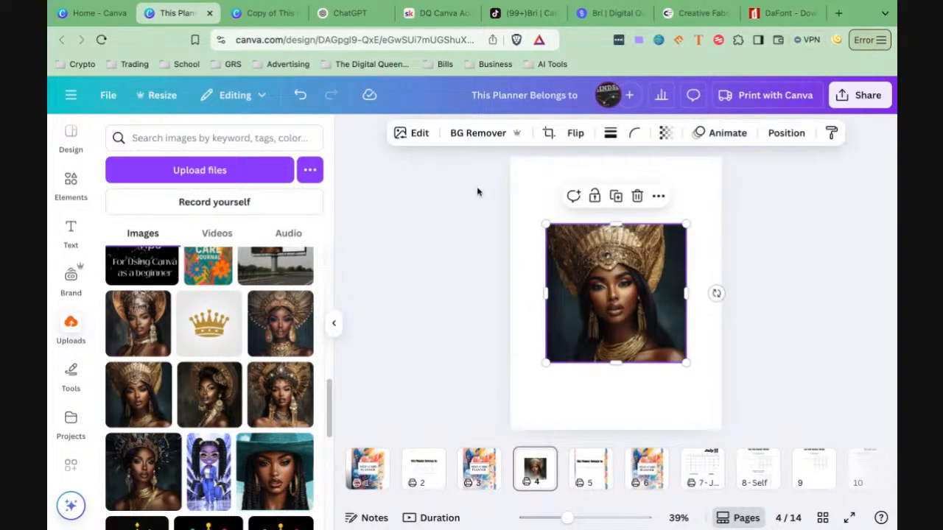
# Step: Remove the background from the portrait and keep the image selected
pyautogui.click(486, 136)
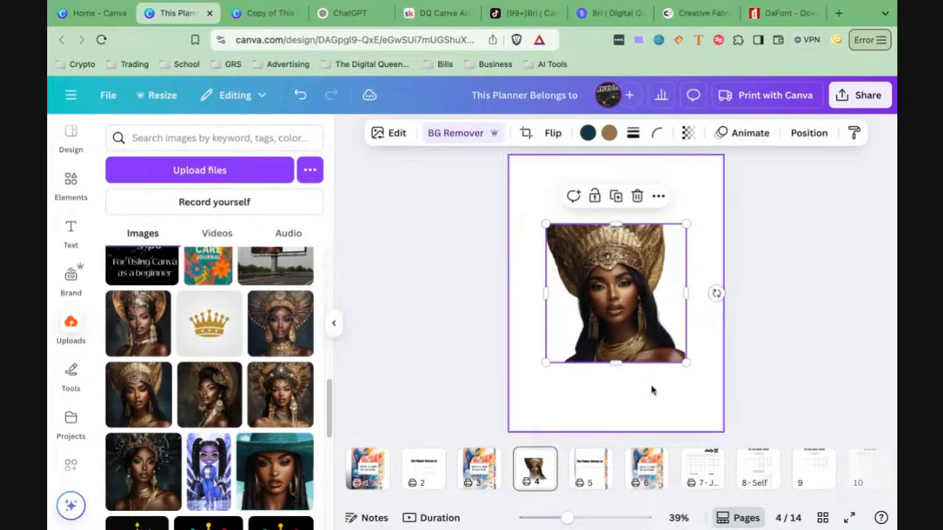
pyautogui.press('Escape')
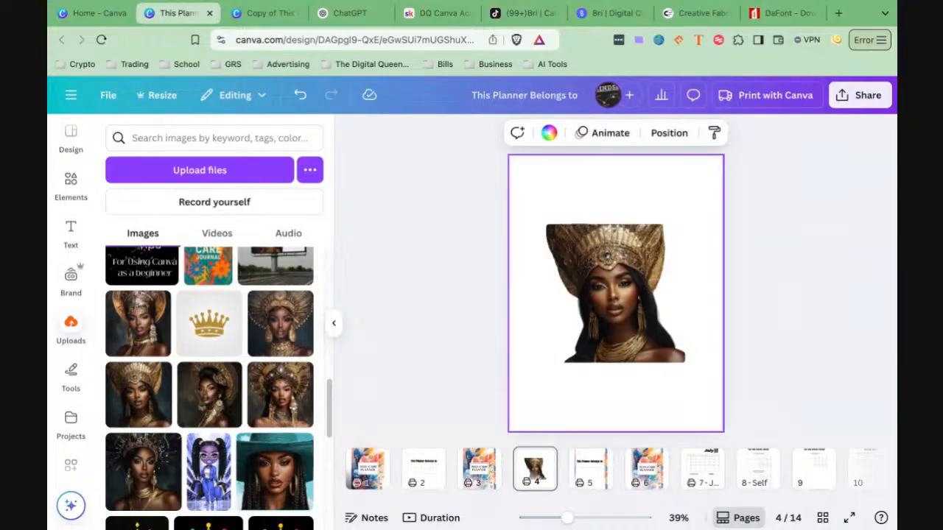
pyautogui.click(645, 346)
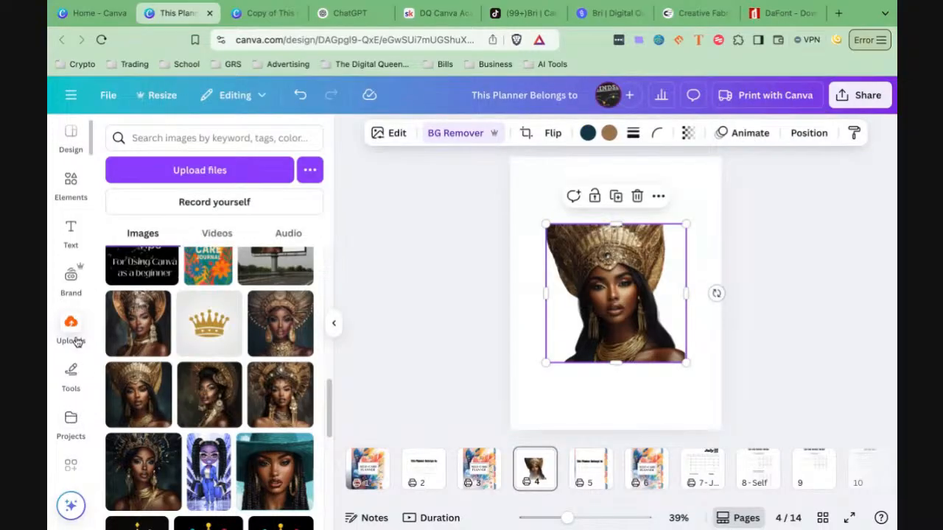
# Step: Return to the apps catalogue and open Image Blender for the selected portrait
pyautogui.scroll(-3, 76, 341)
pyautogui.scroll(-3, 76, 341)
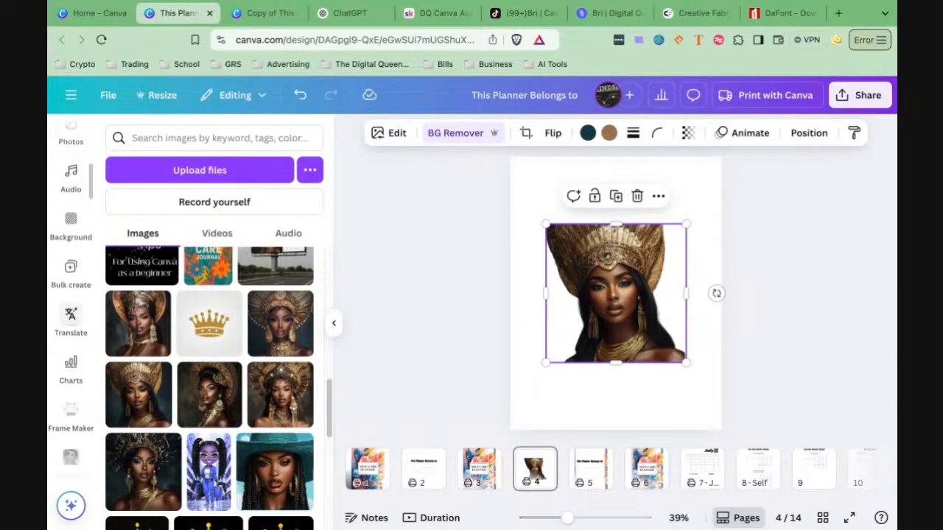
pyautogui.scroll(6, 76, 341)
pyautogui.scroll(-2, 73, 398)
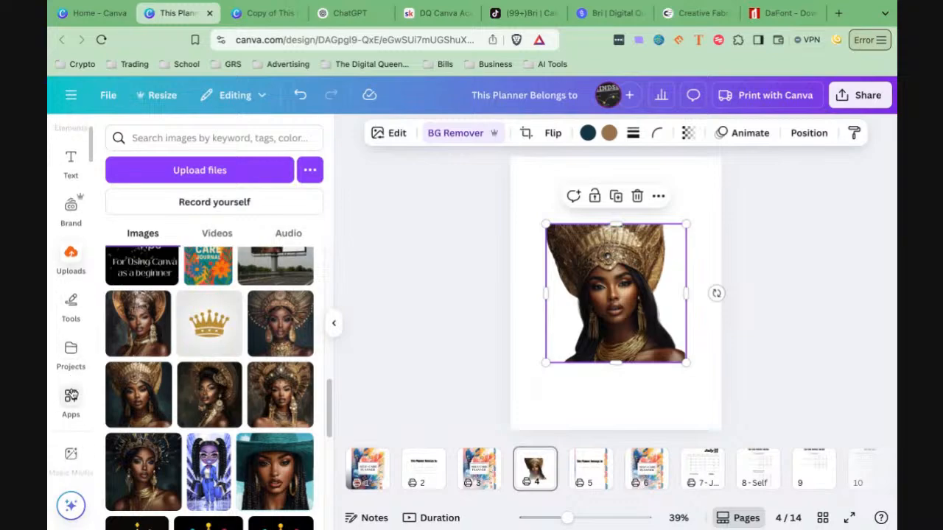
pyautogui.click(73, 398)
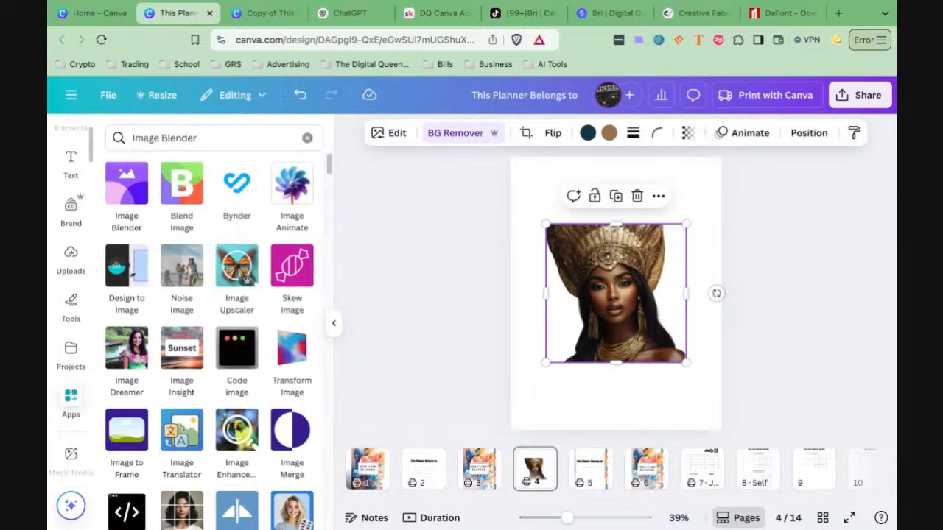
pyautogui.click(133, 196)
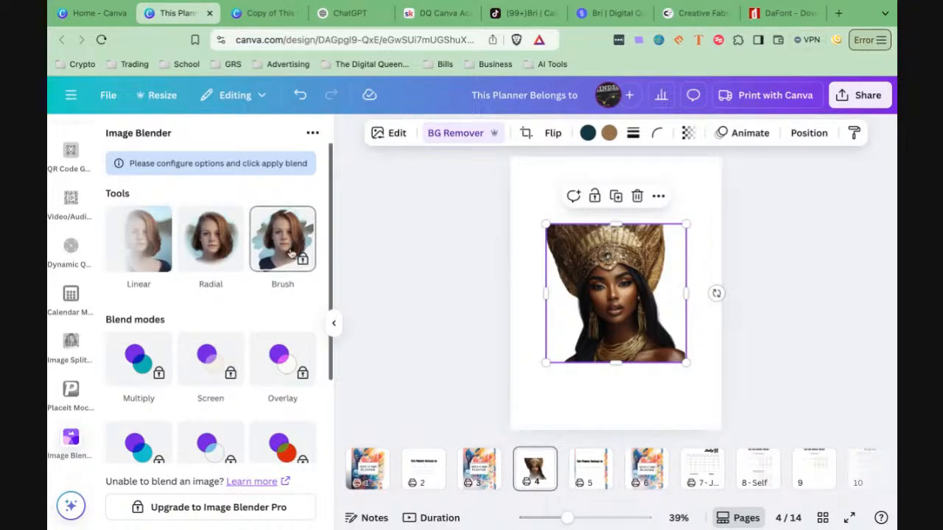
# Step: Try saving a Linear blend at strength 64 that fades out the portrait's lower part, and undo it
pyautogui.click(140, 265)
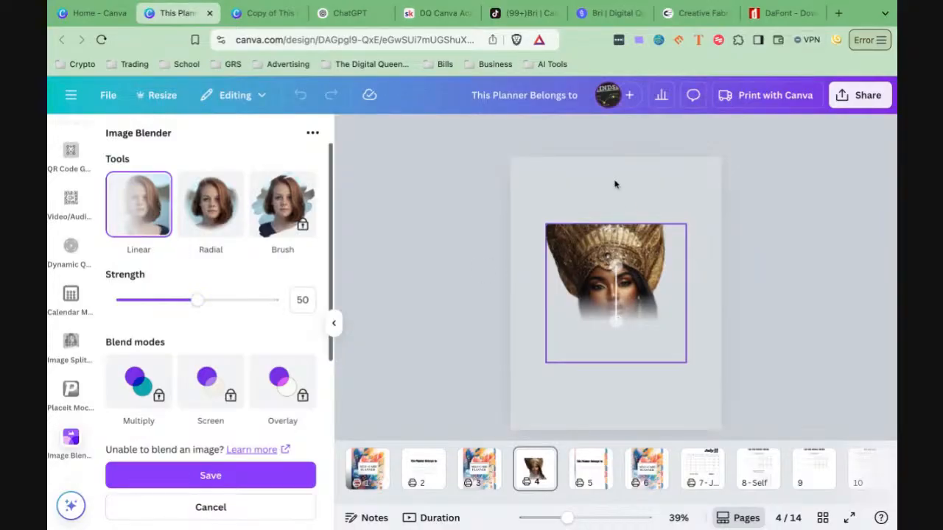
pyautogui.moveTo(619, 274); pyautogui.dragTo(616, 321)
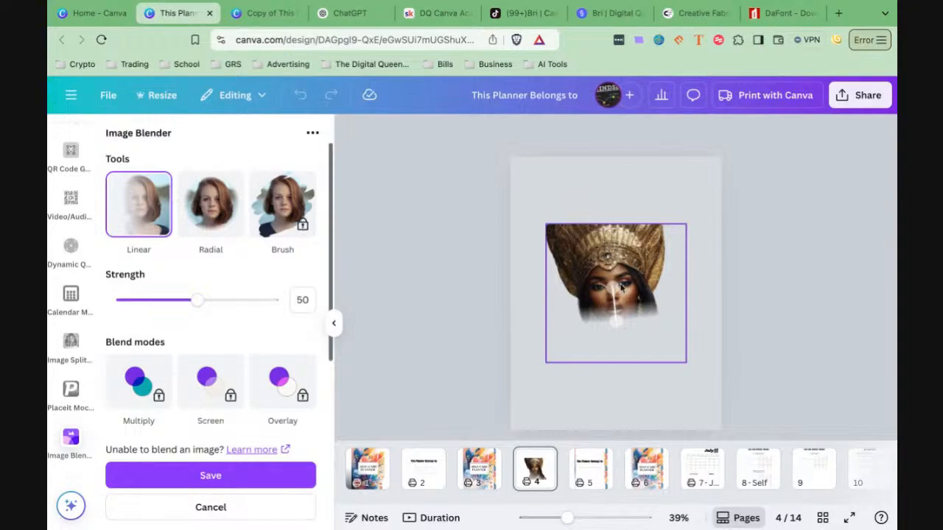
pyautogui.moveTo(615, 287)
pyautogui.mouseDown()
pyautogui.moveTo(617, 309)
pyautogui.moveTo(616, 293)
pyautogui.mouseUp()
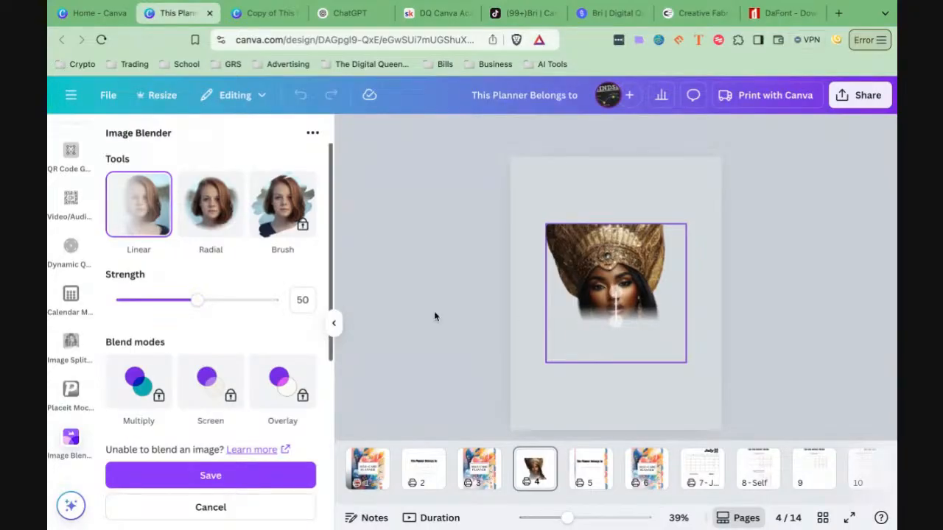
pyautogui.moveTo(196, 300)
pyautogui.mouseDown()
pyautogui.moveTo(159, 300)
pyautogui.moveTo(273, 300)
pyautogui.moveTo(118, 300)
pyautogui.moveTo(272, 300)
pyautogui.moveTo(218, 300)
pyautogui.mouseUp()
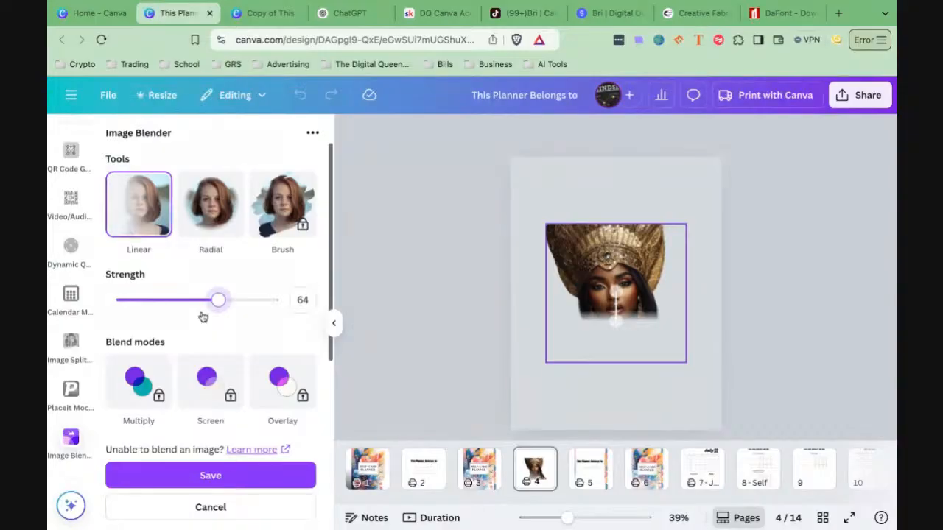
pyautogui.scroll(-5, 177, 322)
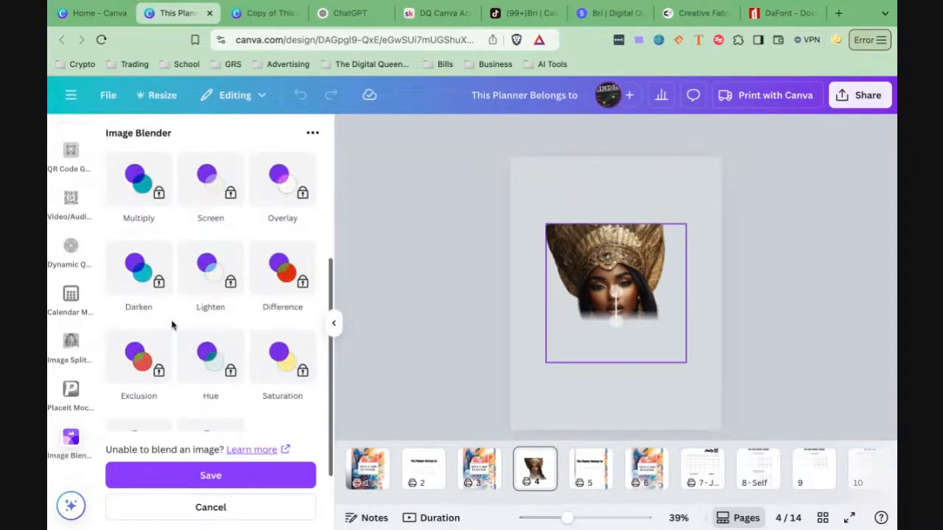
pyautogui.click(211, 465)
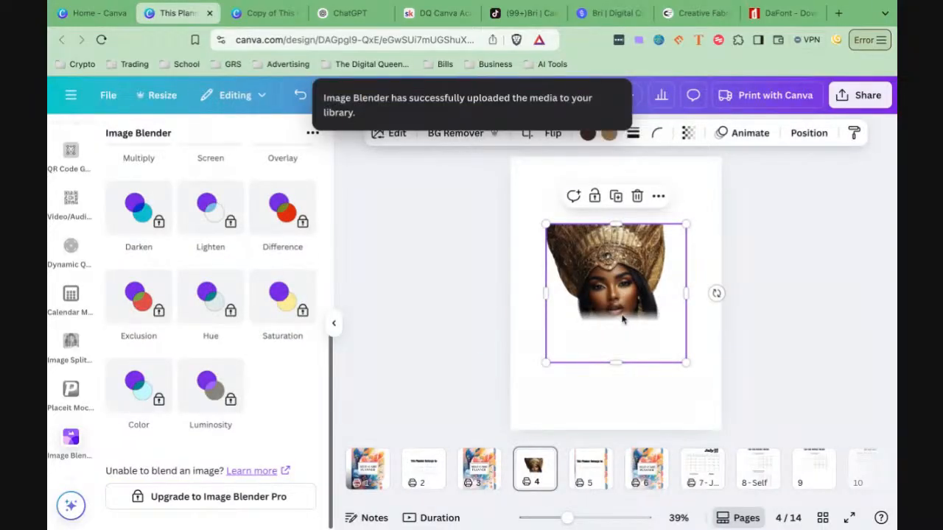
pyautogui.click(402, 214)
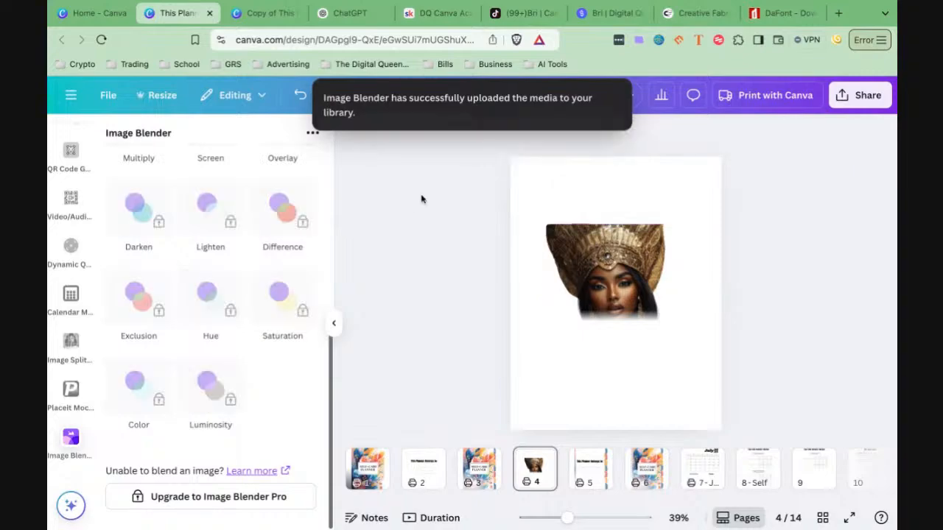
pyautogui.click(300, 97)
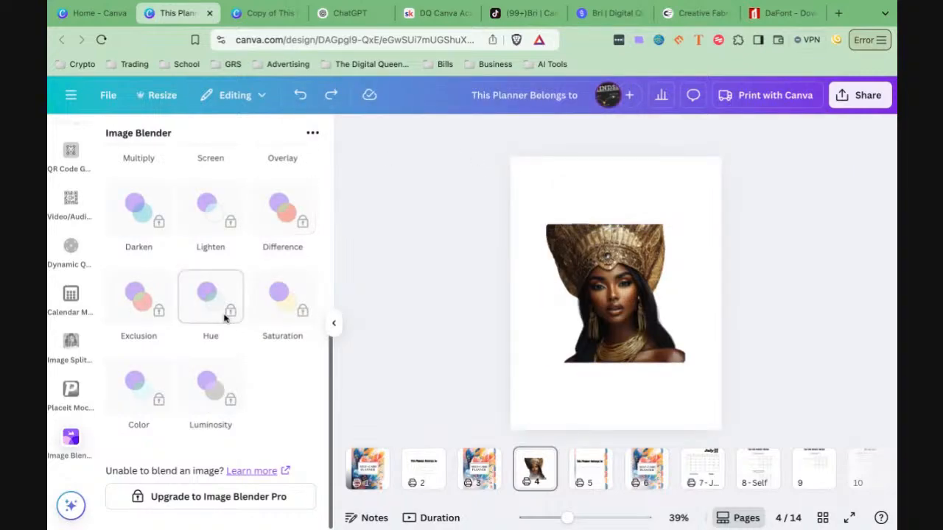
# Step: Apply a Radial blend to the portrait, shrink its circle slightly to soften the edges, and save the result
pyautogui.scroll(5, 221, 309)
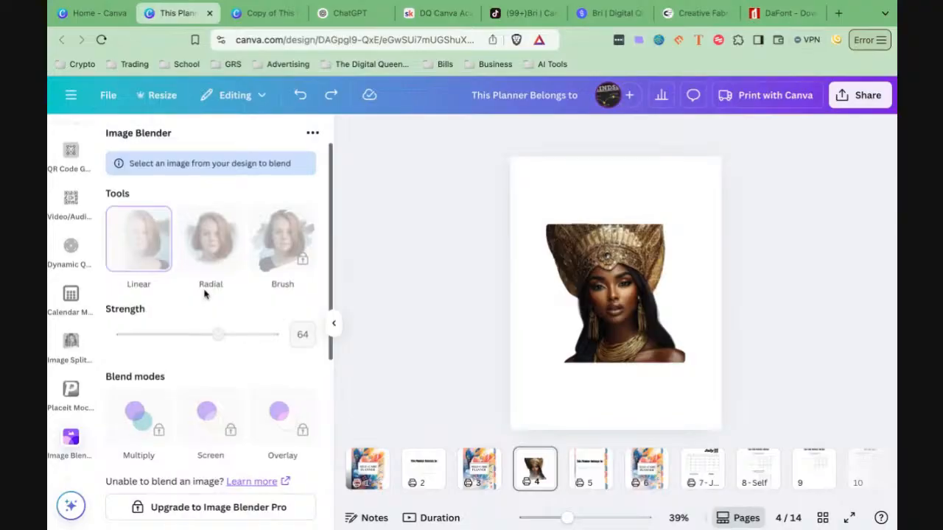
pyautogui.click(596, 310)
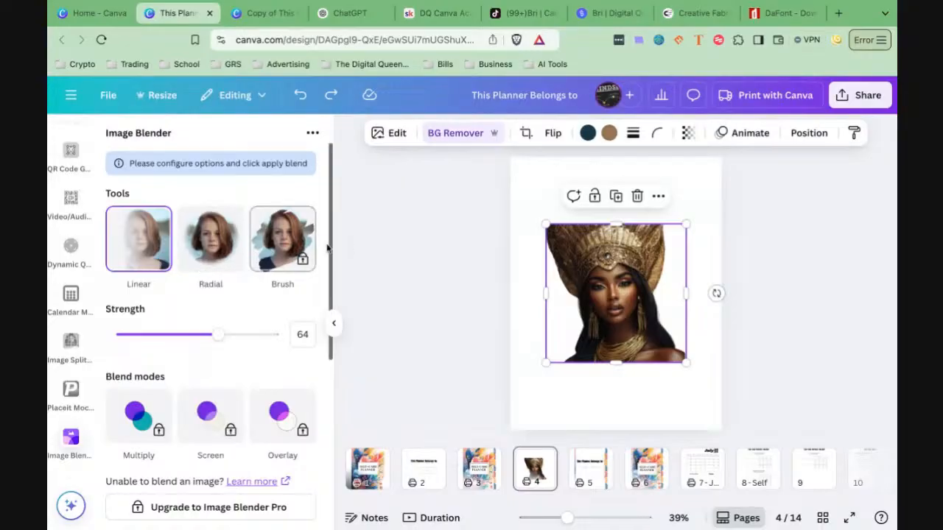
pyautogui.click(220, 243)
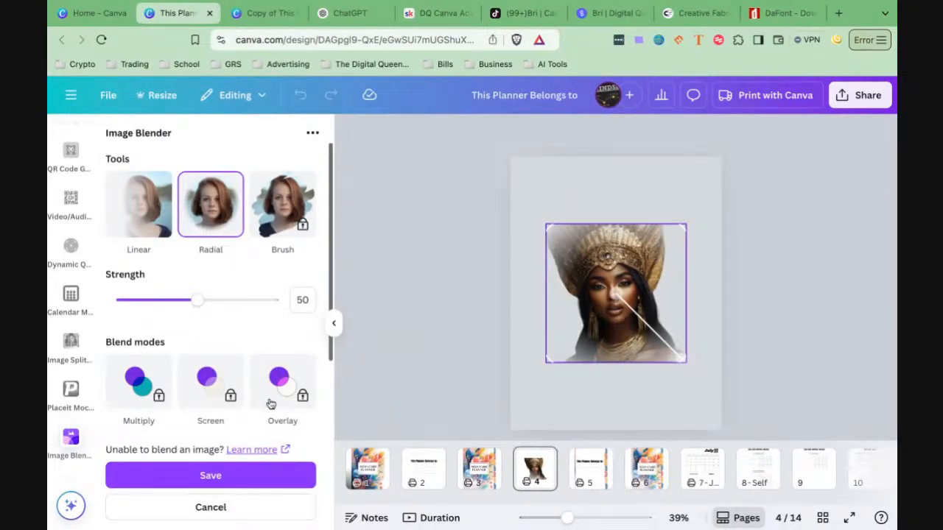
pyautogui.moveTo(682, 359); pyautogui.dragTo(665, 347)
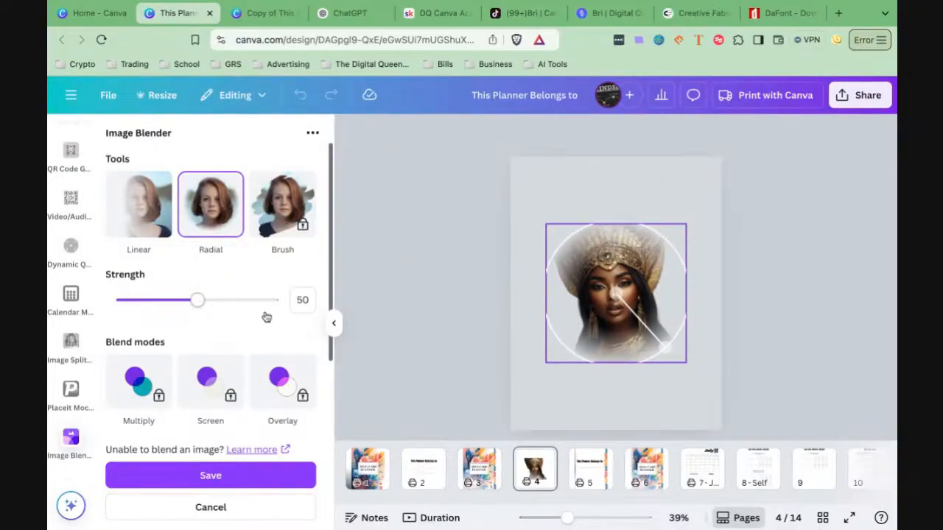
pyautogui.scroll(-5, 266, 316)
pyautogui.click(215, 475)
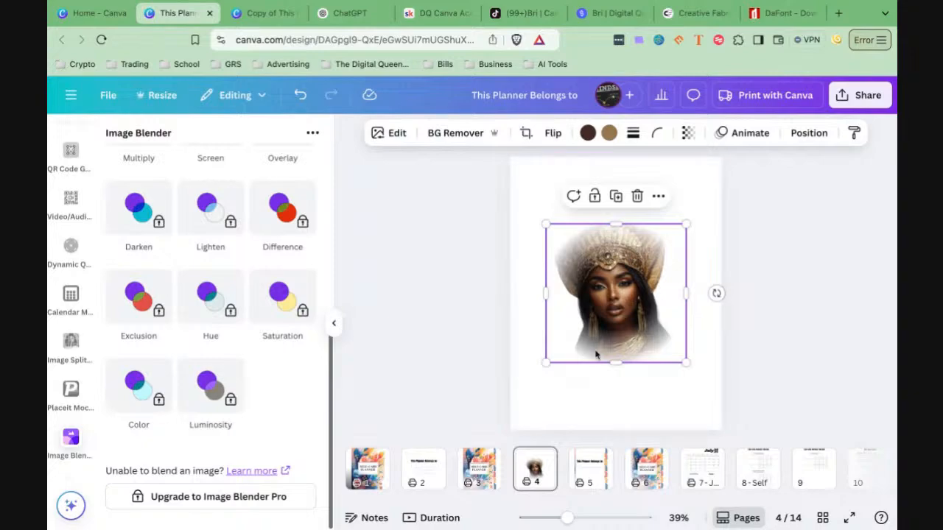
pyautogui.click(766, 356)
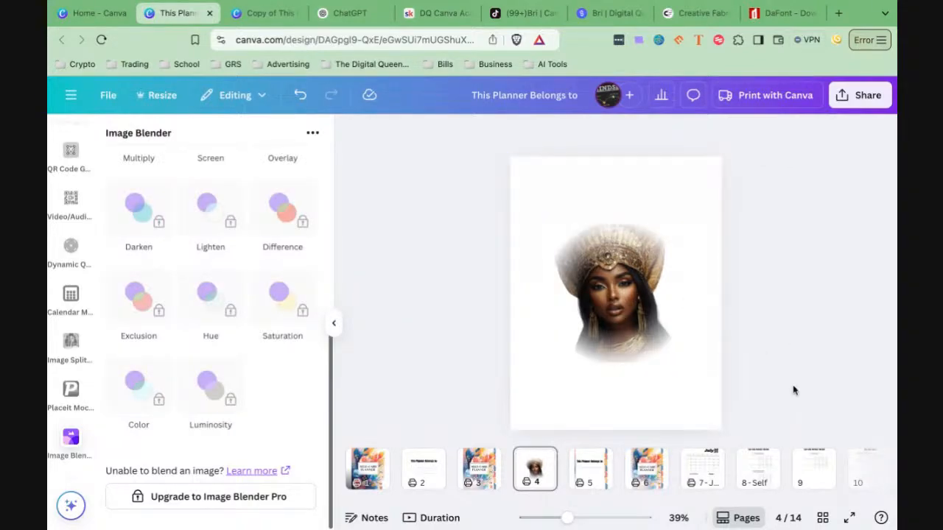
# Step: Open the Image Blender Pro upgrade offer and continue to its external product page
pyautogui.scroll(5, 249, 270)
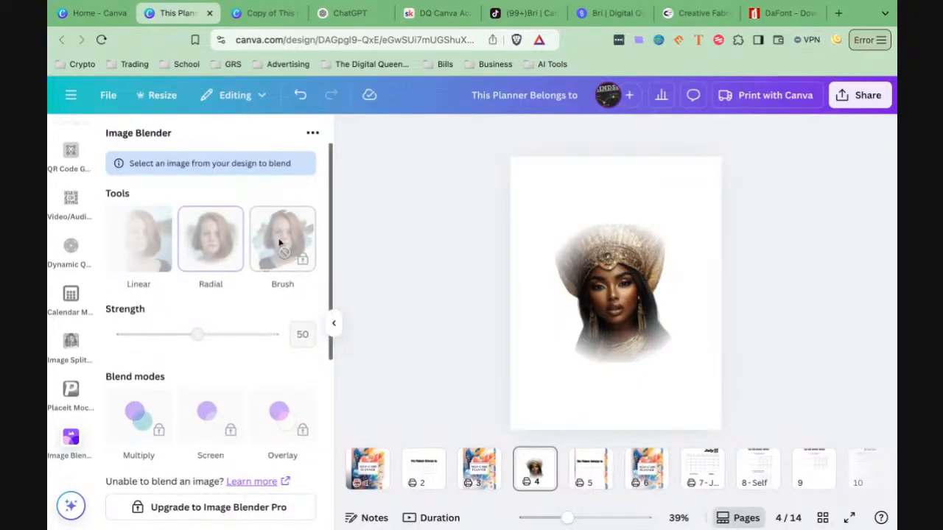
pyautogui.click(199, 508)
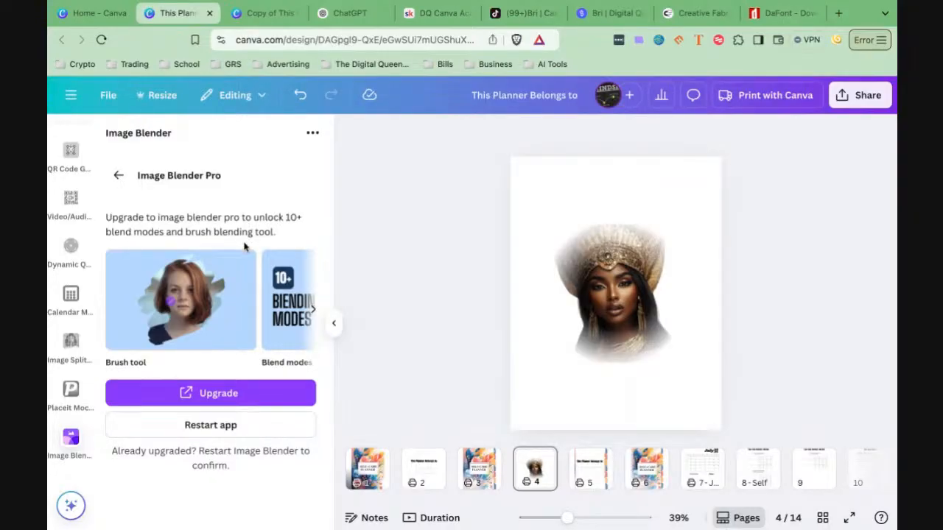
pyautogui.click(239, 393)
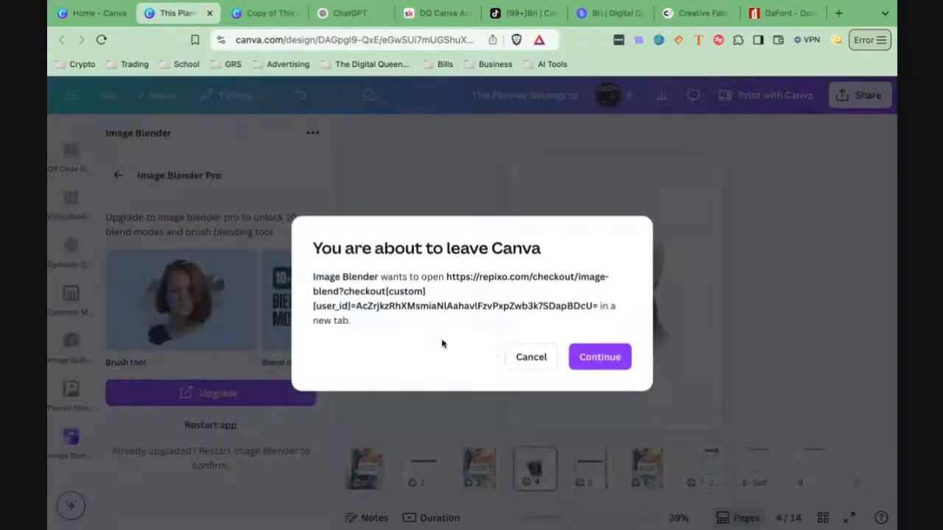
pyautogui.click(617, 367)
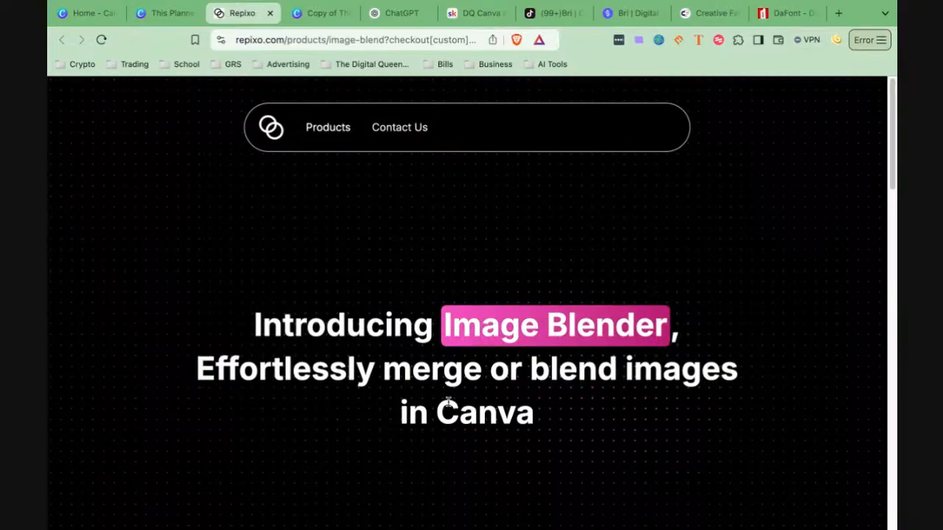
# Step: Read through the Image Blender feature overview on the Repixo page down to the pricing plans
pyautogui.scroll(-8, 506, 404)
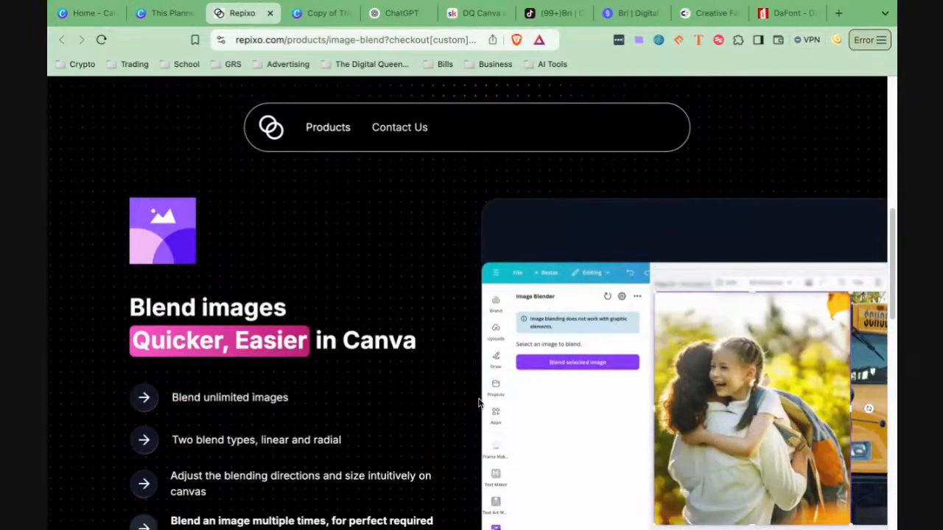
pyautogui.scroll(-10, 479, 403)
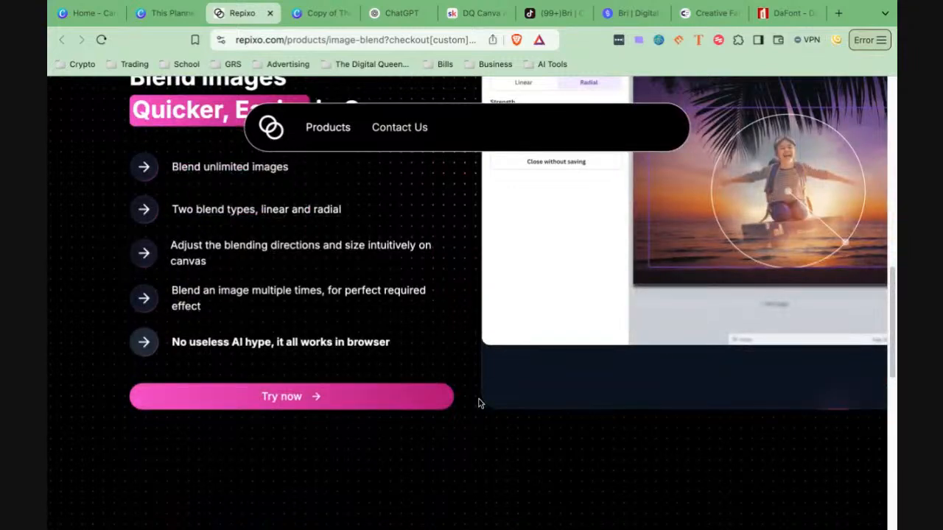
pyautogui.scroll(-3, 472, 368)
pyautogui.scroll(2, 472, 368)
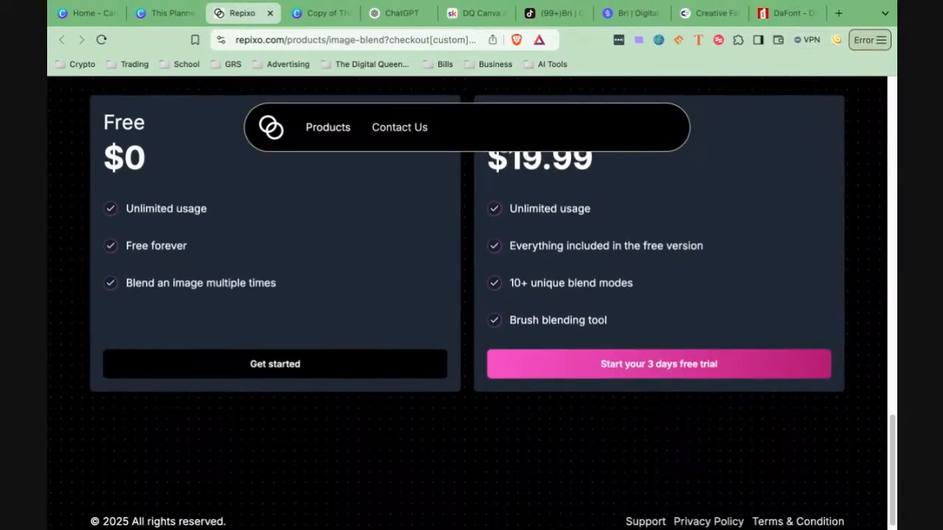
pyautogui.scroll(1, 492, 298)
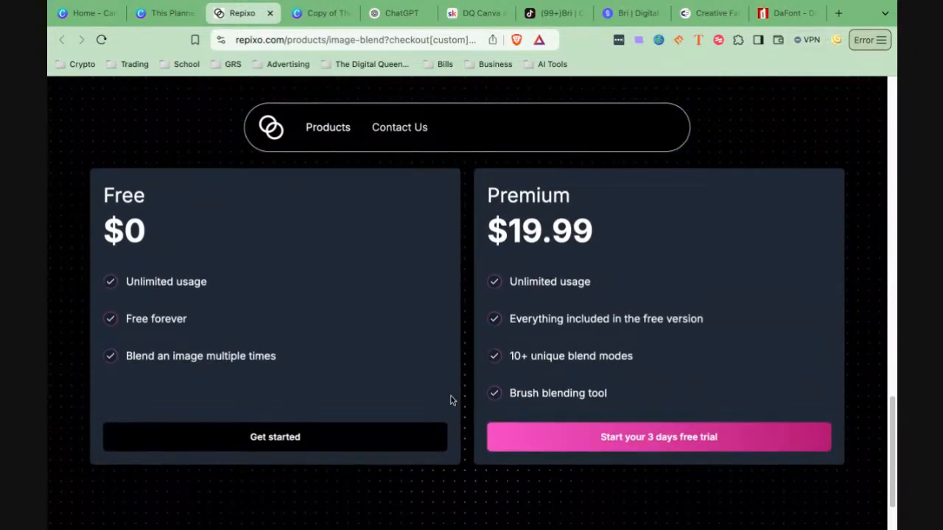
# Step: Compare the Free and Premium plans of Image Blender, including their features, prices and trial offer
pyautogui.scroll(2, 451, 400)
pyautogui.scroll(-2, 451, 400)
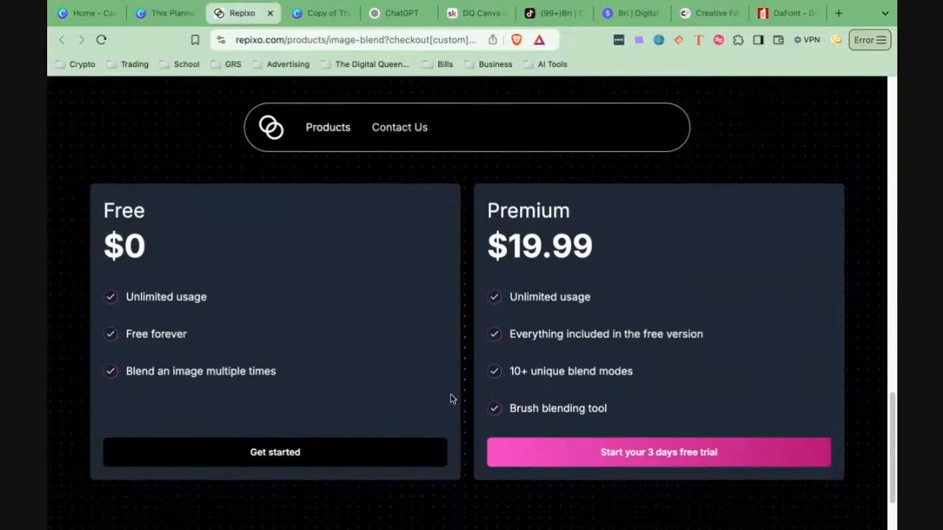
pyautogui.scroll(-1, 451, 400)
pyautogui.scroll(-3, 452, 400)
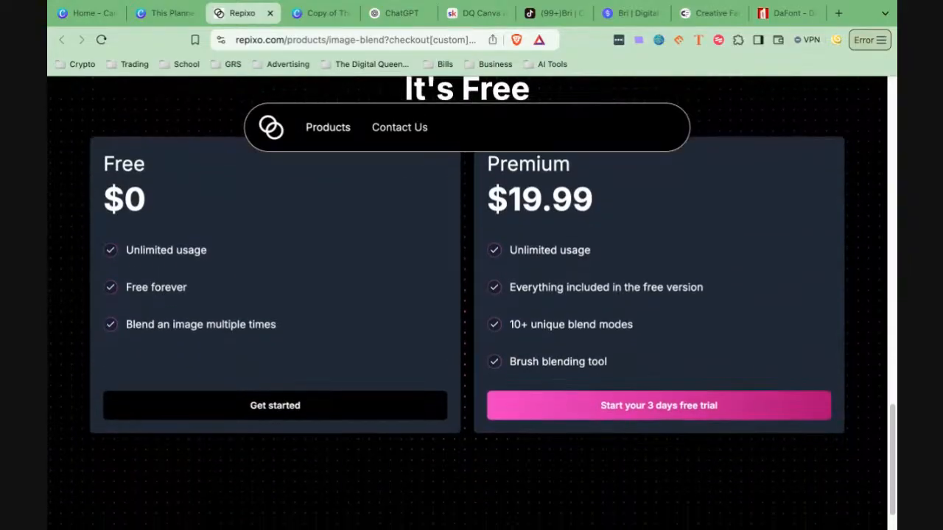
pyautogui.scroll(2, 468, 295)
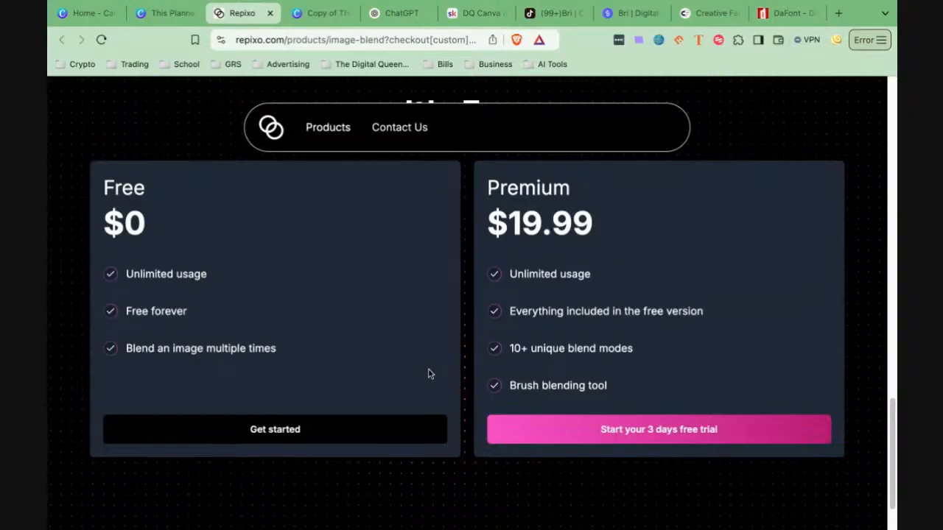
pyautogui.scroll(-1, 431, 374)
pyautogui.scroll(10, 431, 375)
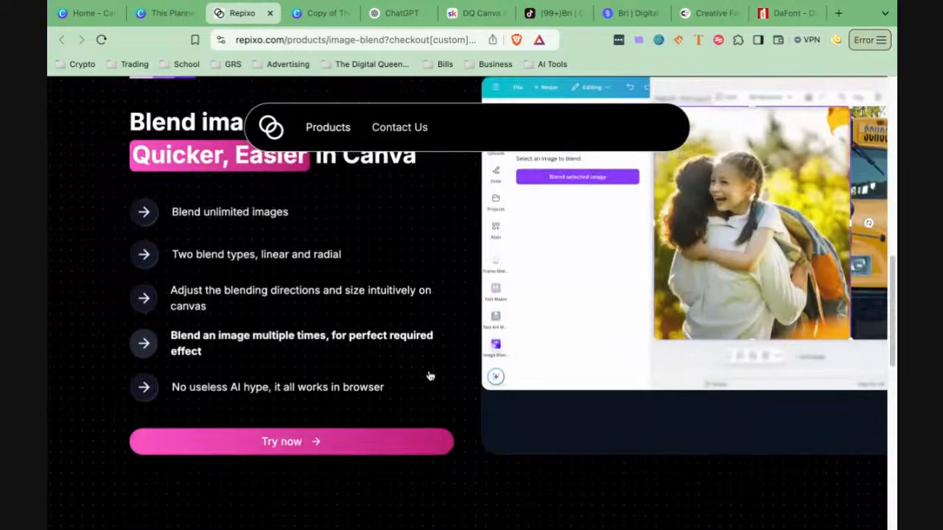
pyautogui.scroll(-10, 431, 376)
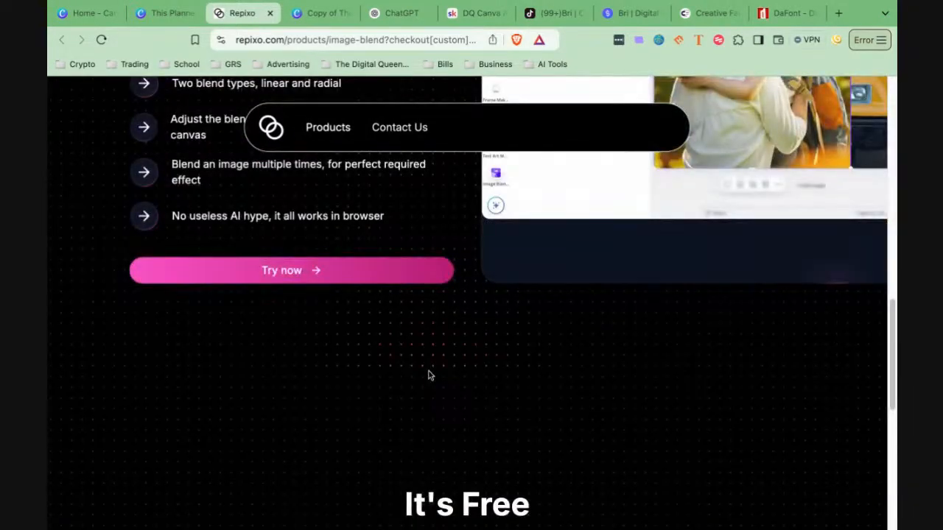
pyautogui.scroll(-10, 431, 376)
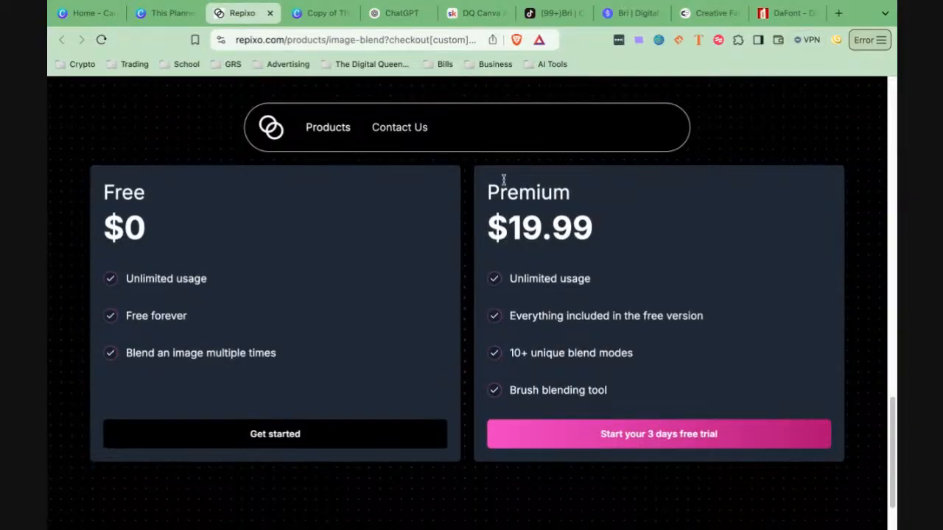
pyautogui.scroll(-1, 684, 274)
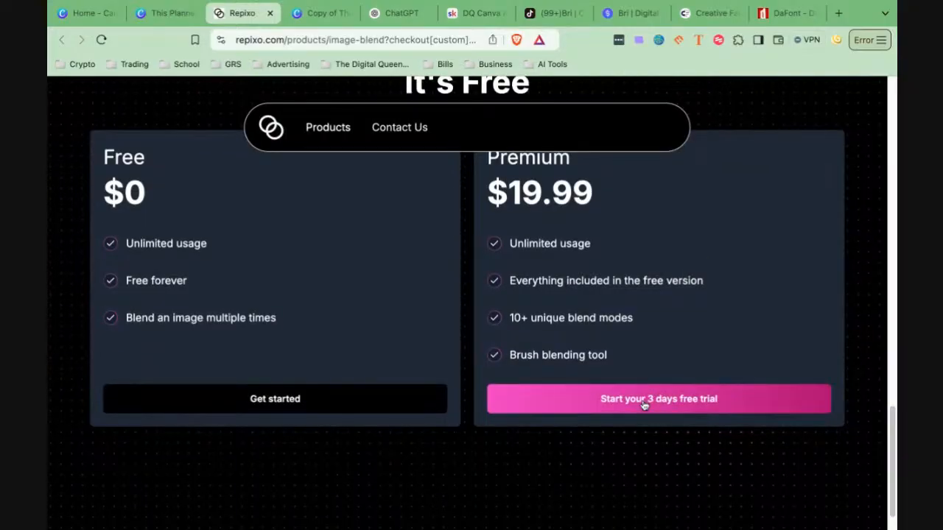
pyautogui.scroll(-1, 453, 372)
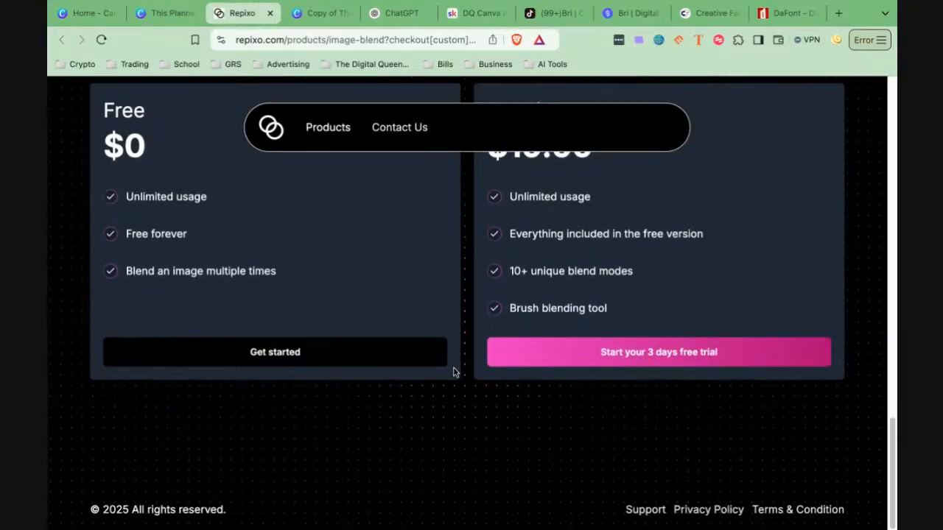
pyautogui.scroll(3, 454, 372)
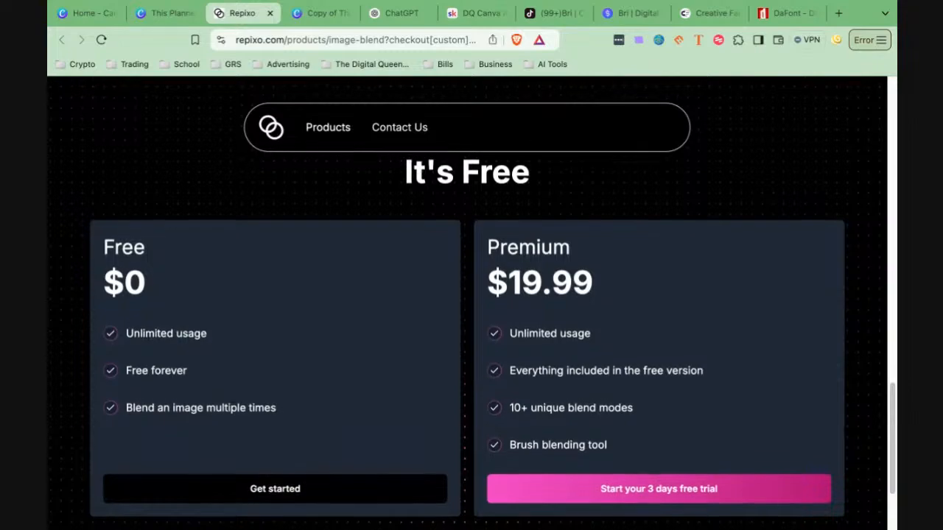
pyautogui.scroll(1, 454, 373)
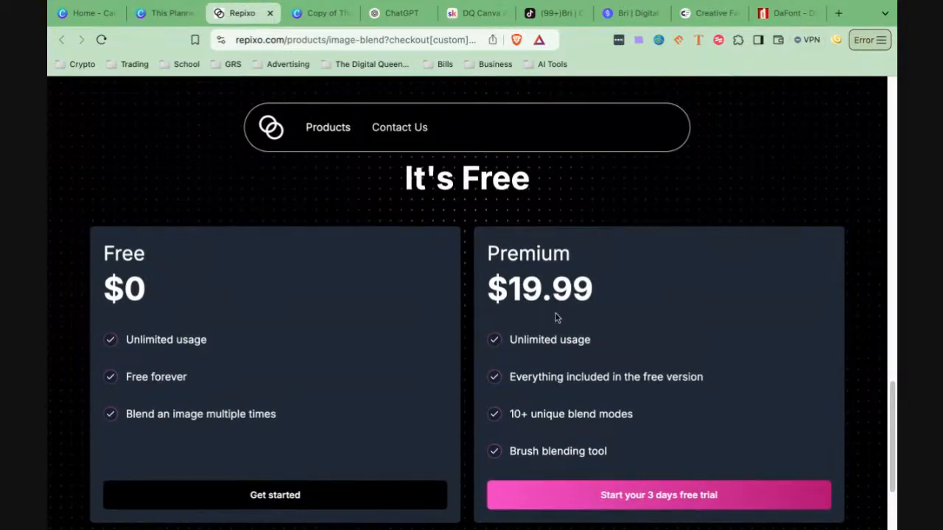
pyautogui.scroll(1, 396, 322)
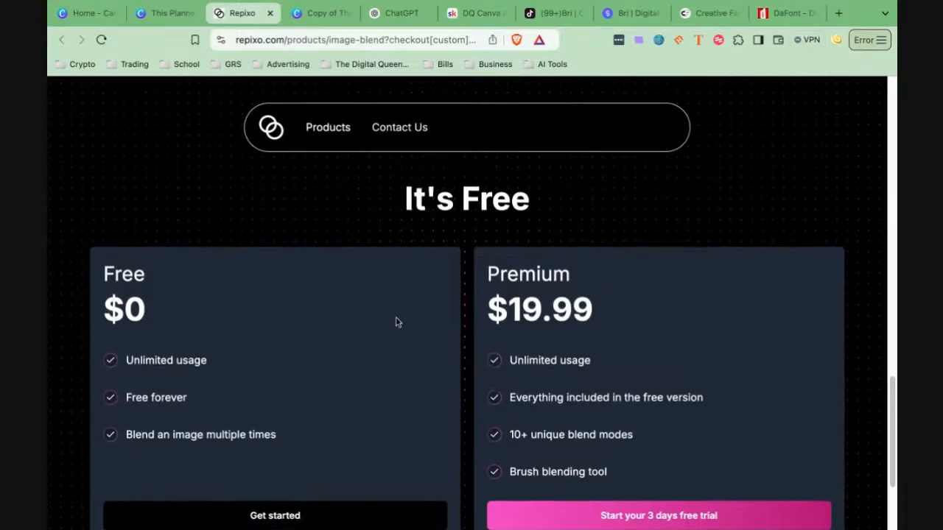
# Step: Check the Image Blender Pro offer in the planner against the Repixo pricing page, and return to the planner
pyautogui.click(164, 16)
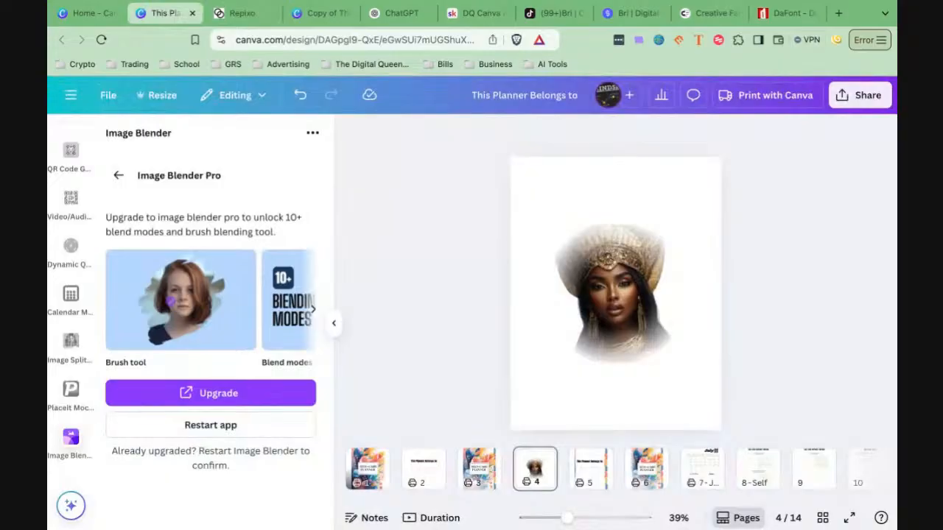
pyautogui.click(241, 12)
pyautogui.scroll(-1, 585, 356)
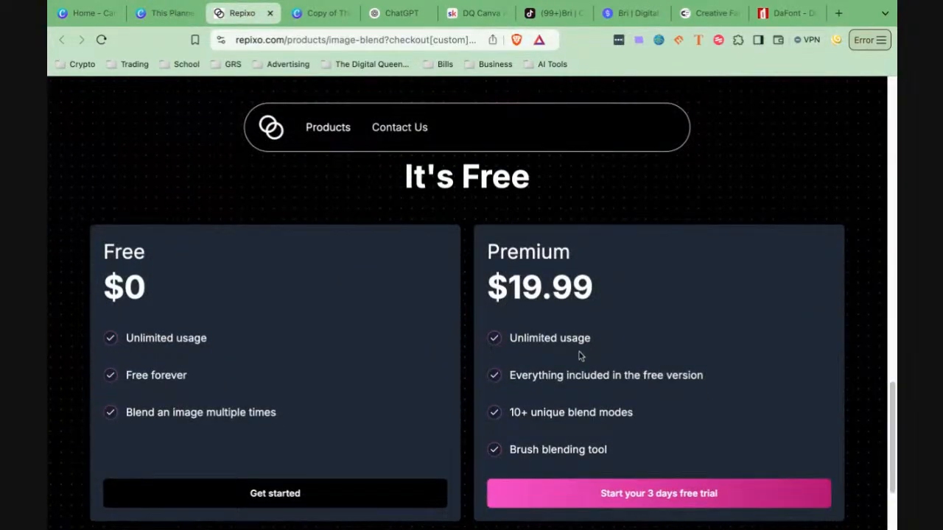
pyautogui.scroll(1, 581, 356)
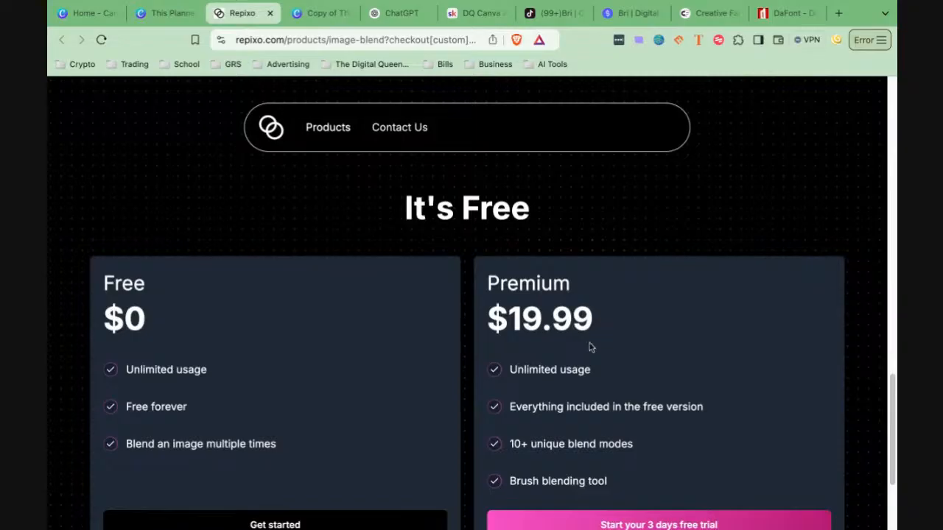
pyautogui.click(174, 13)
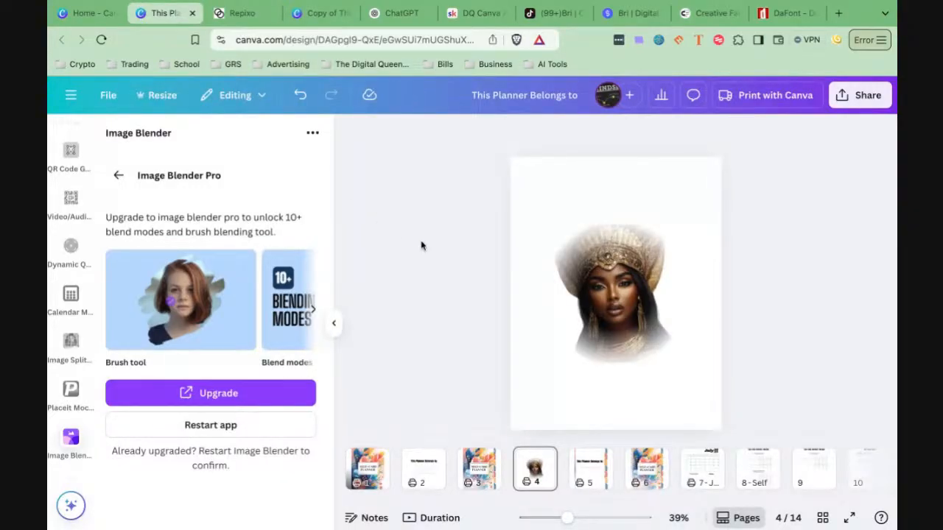
# Step: Undo the portrait's saved Radial blend, return to the Image Blender tools, and select the portrait
pyautogui.click(300, 96)
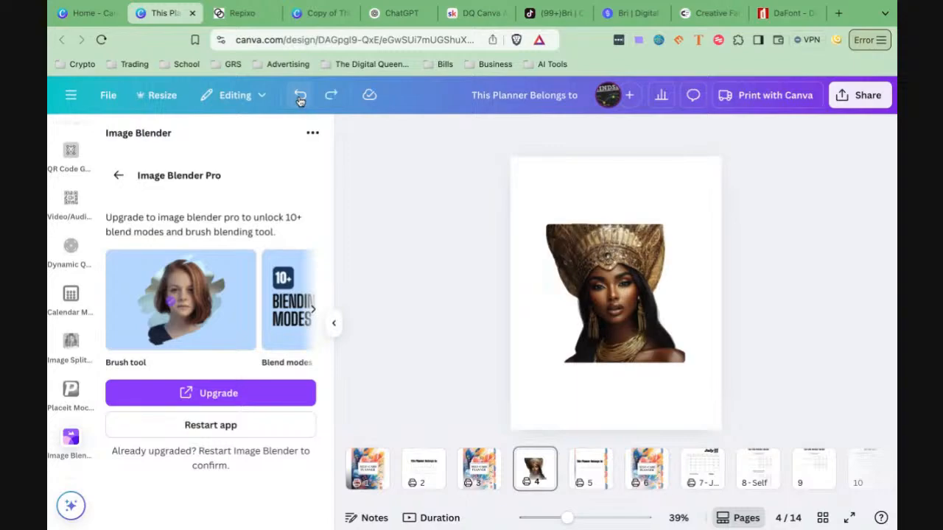
pyautogui.click(120, 175)
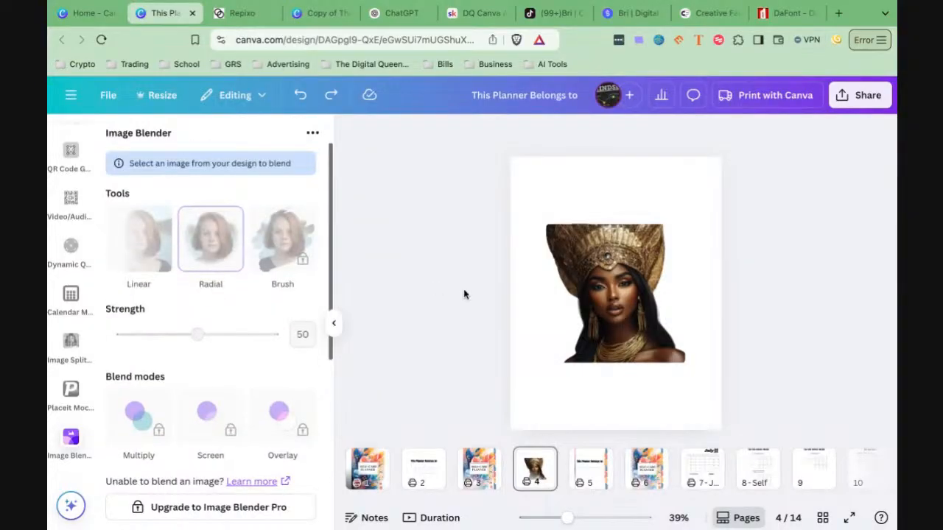
pyautogui.click(610, 310)
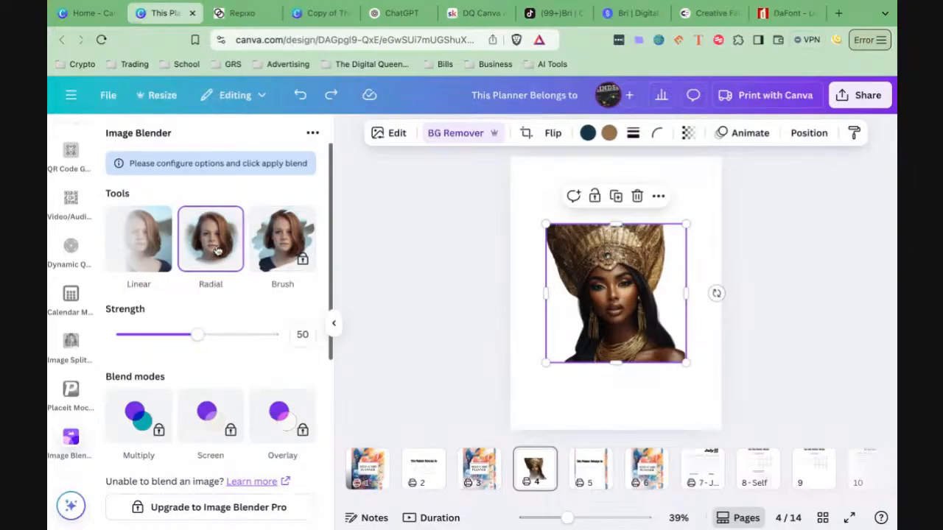
# Step: Apply a Radial blend to the portrait with a tighter circle and strength 69, and save the result
pyautogui.moveTo(199, 338); pyautogui.dragTo(228, 338)
pyautogui.click(151, 242)
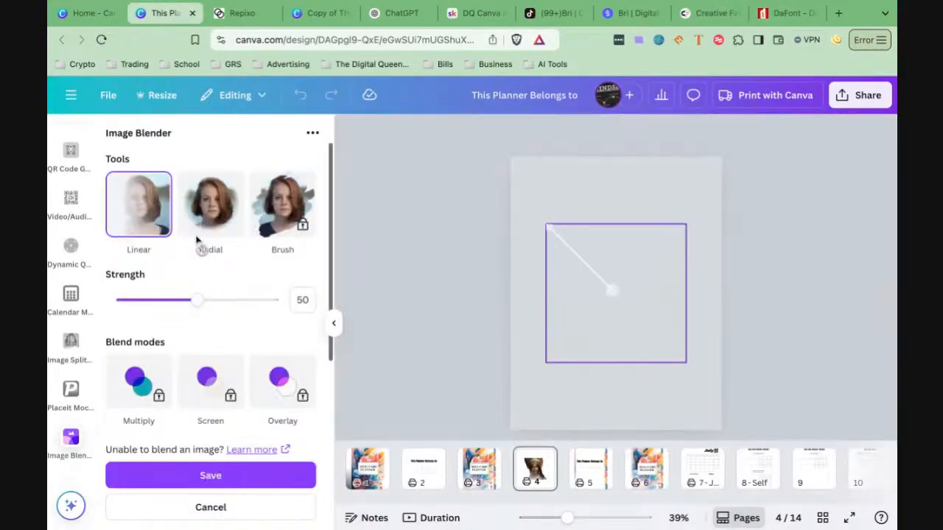
pyautogui.click(209, 218)
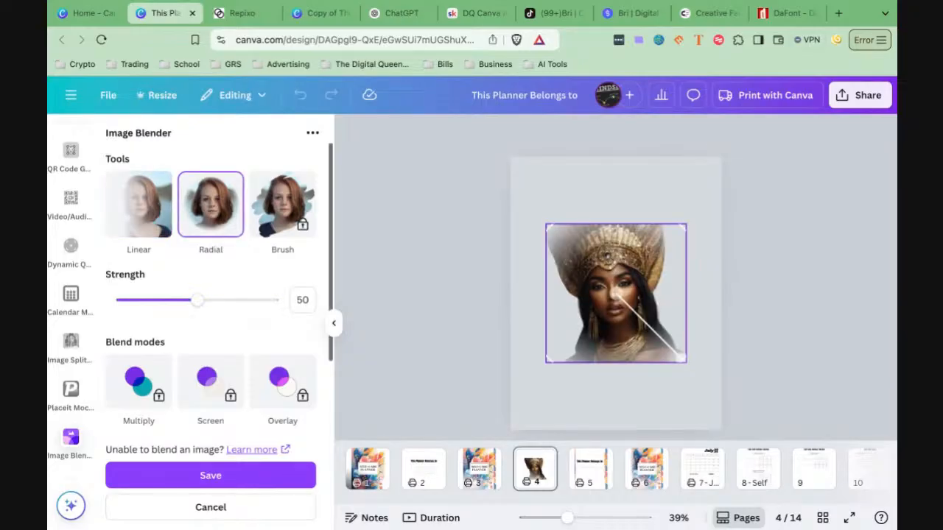
pyautogui.moveTo(683, 362); pyautogui.dragTo(655, 345)
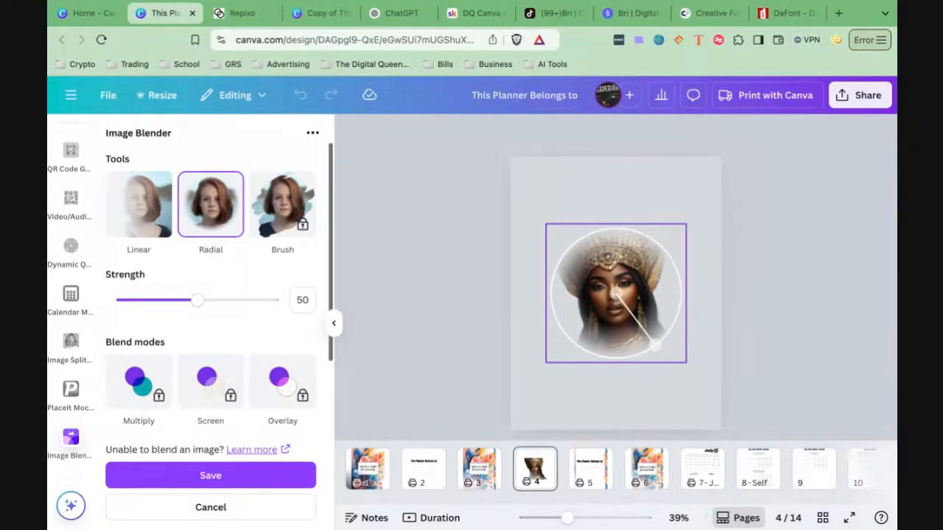
pyautogui.moveTo(198, 301)
pyautogui.mouseDown()
pyautogui.moveTo(273, 300)
pyautogui.moveTo(164, 300)
pyautogui.moveTo(190, 300)
pyautogui.mouseUp()
pyautogui.moveTo(197, 299); pyautogui.dragTo(226, 300)
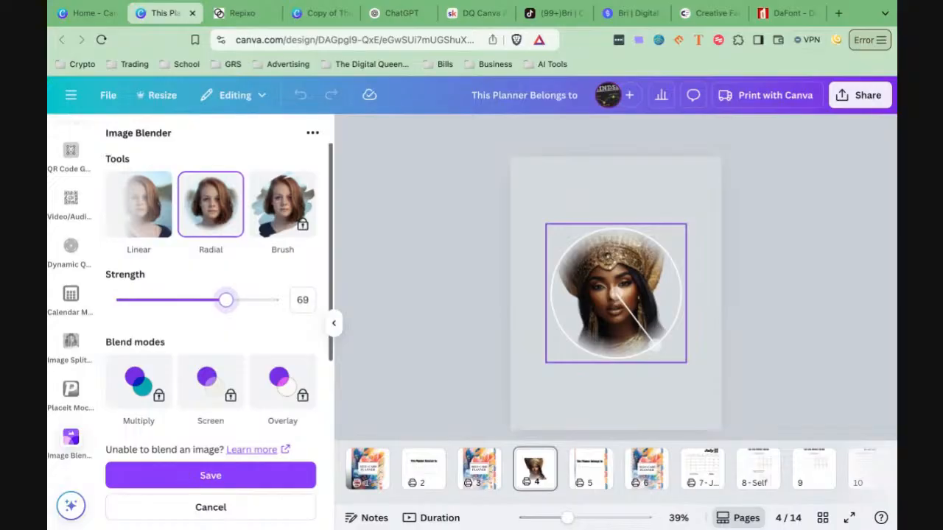
pyautogui.click(219, 478)
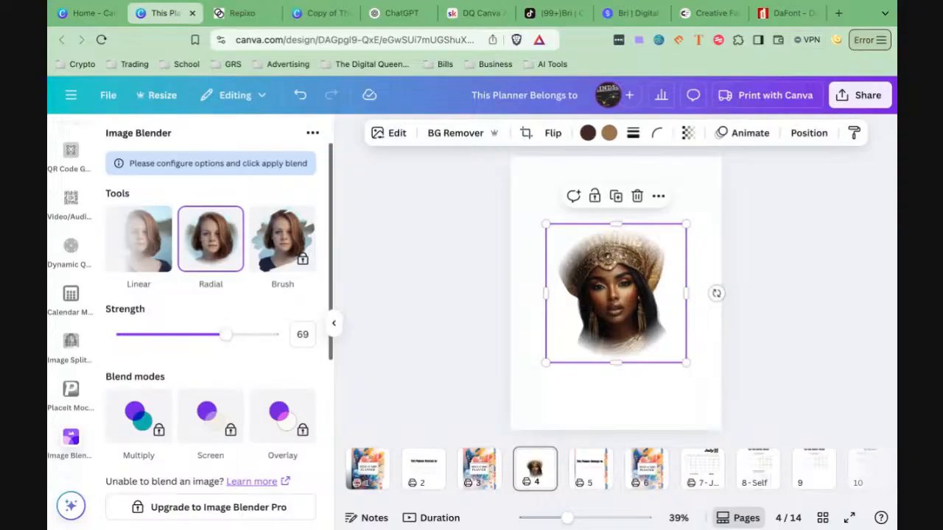
pyautogui.click(566, 406)
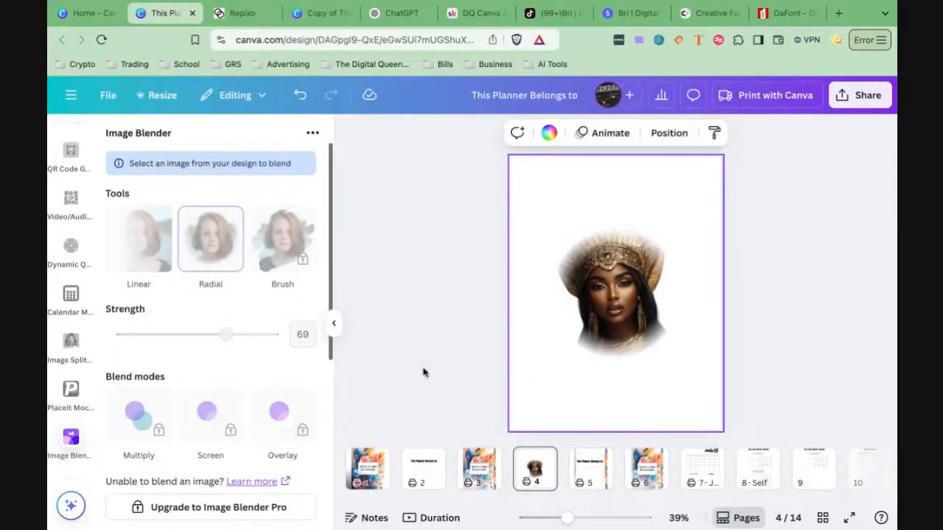
pyautogui.scroll(-10, 70, 317)
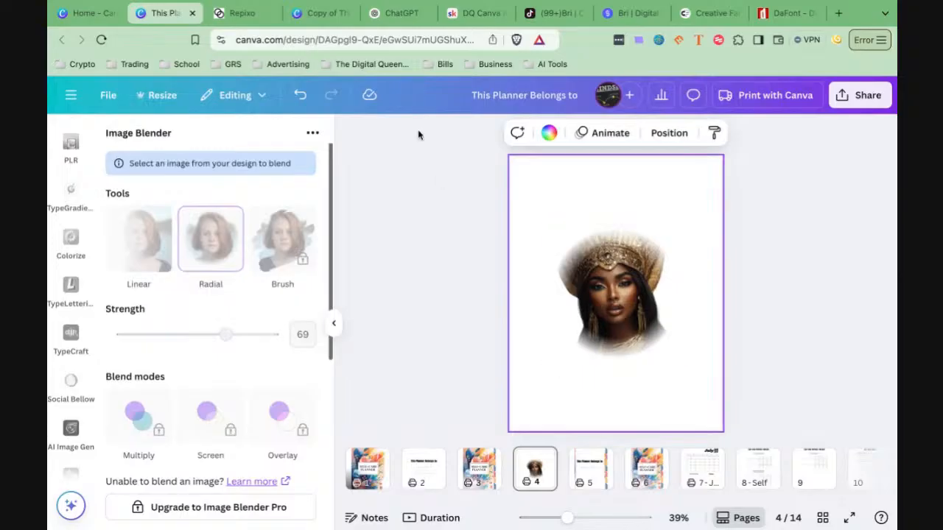
# Step: Undo the portrait's Radial blend, then save a Linear blend that fades only its lower edge, with strength 64
pyautogui.click(303, 97)
pyautogui.click(595, 307)
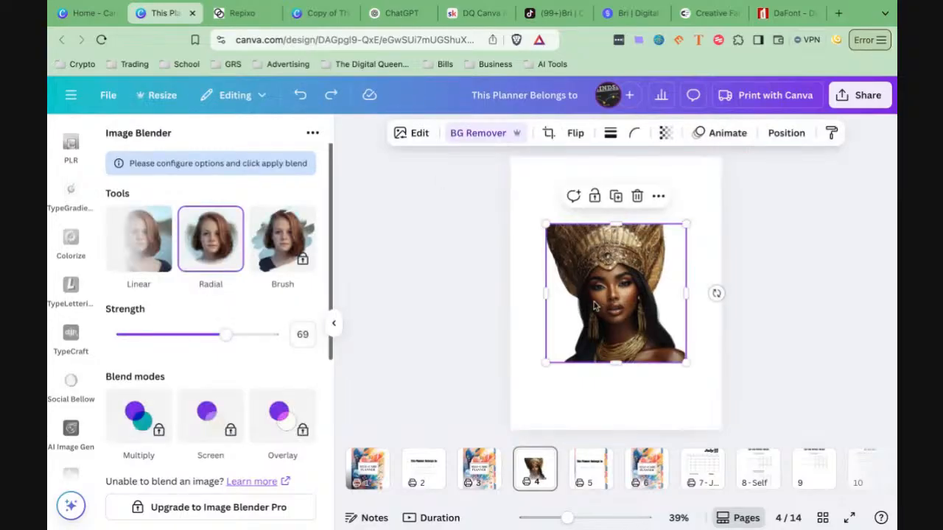
pyautogui.click(147, 246)
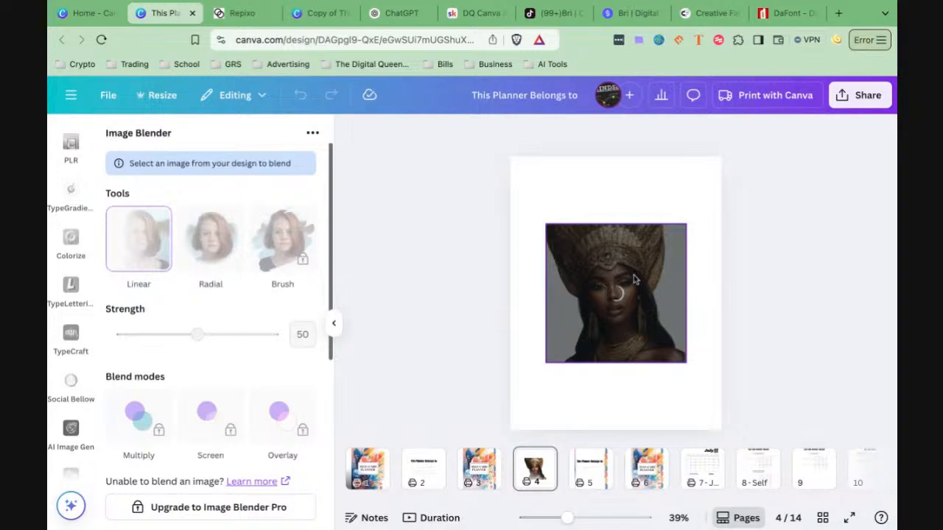
pyautogui.click(616, 295)
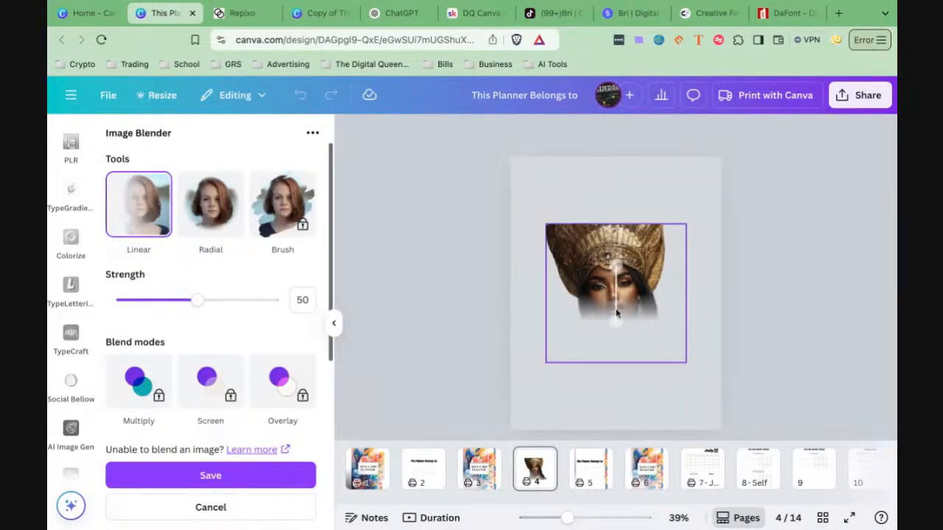
pyautogui.moveTo(616, 269); pyautogui.dragTo(615, 321)
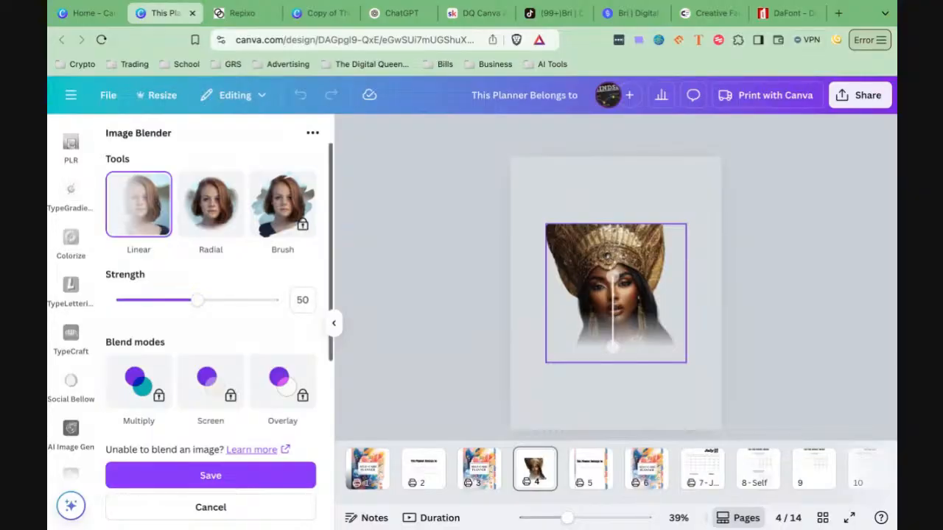
pyautogui.moveTo(613, 347)
pyautogui.mouseDown()
pyautogui.moveTo(609, 318)
pyautogui.moveTo(615, 356)
pyautogui.mouseUp()
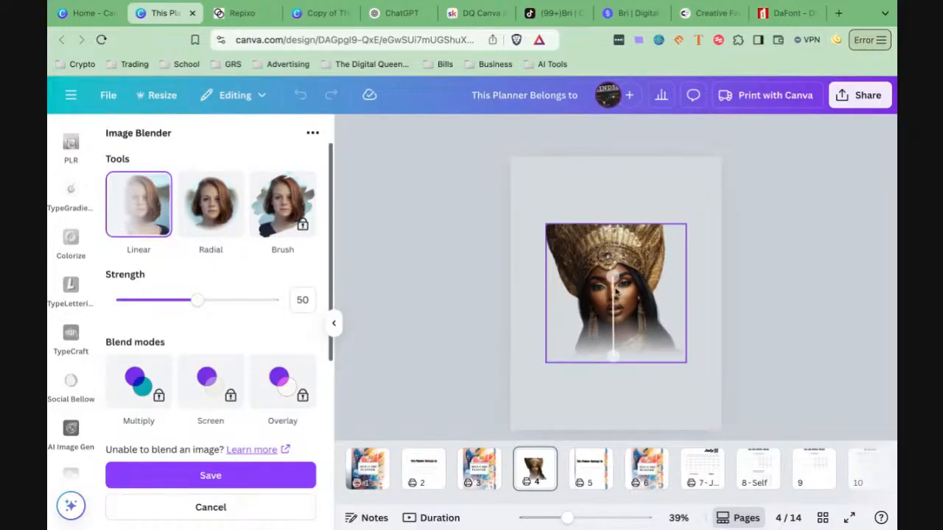
pyautogui.moveTo(613, 276); pyautogui.dragTo(613, 295)
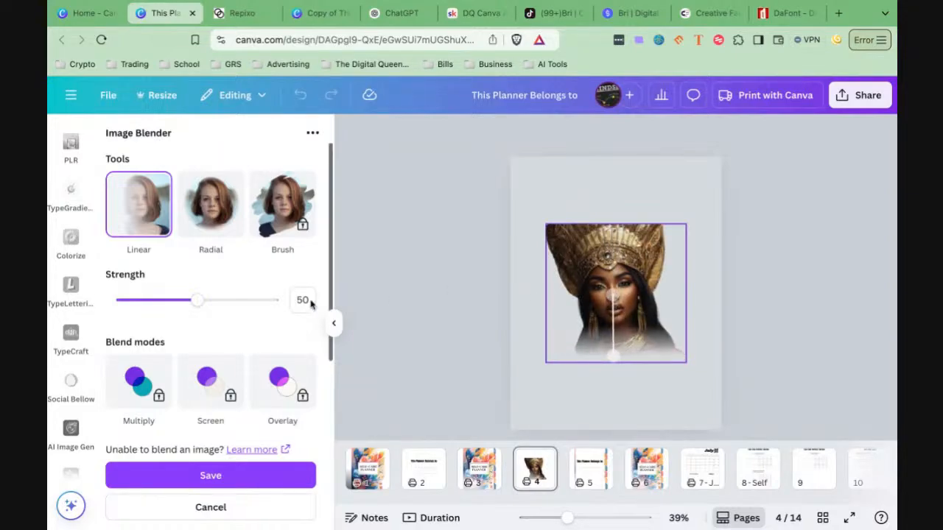
pyautogui.moveTo(195, 300); pyautogui.dragTo(218, 300)
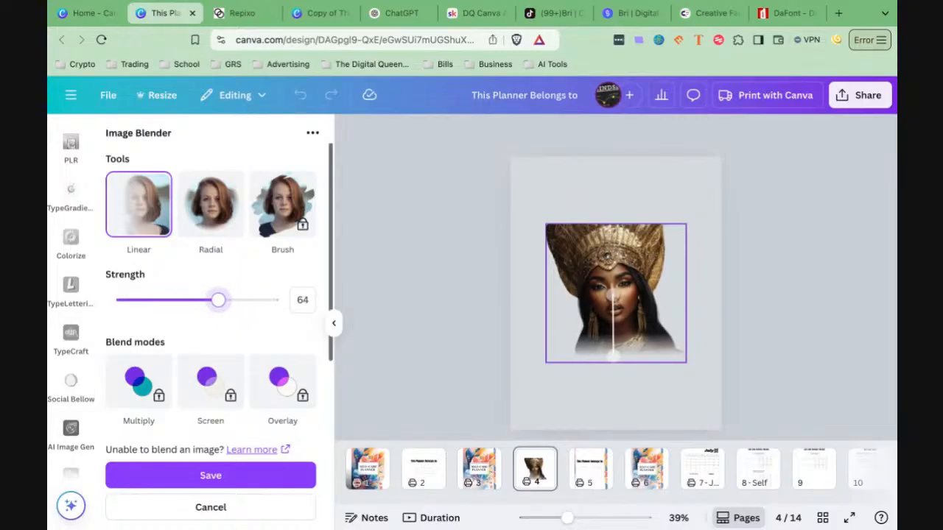
pyautogui.click(235, 480)
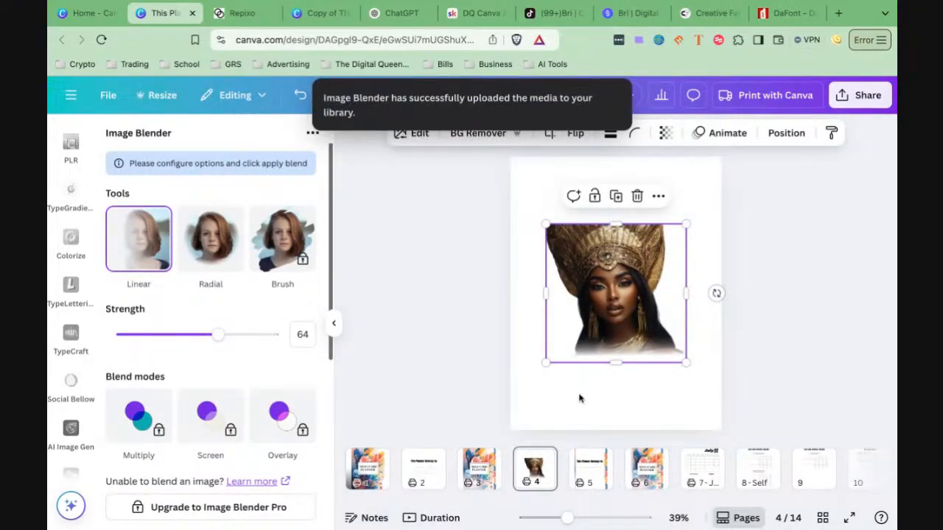
# Step: Generate a Freeform Magic Expand of the portrait, extending the frame upward above the headdress
pyautogui.click(632, 366)
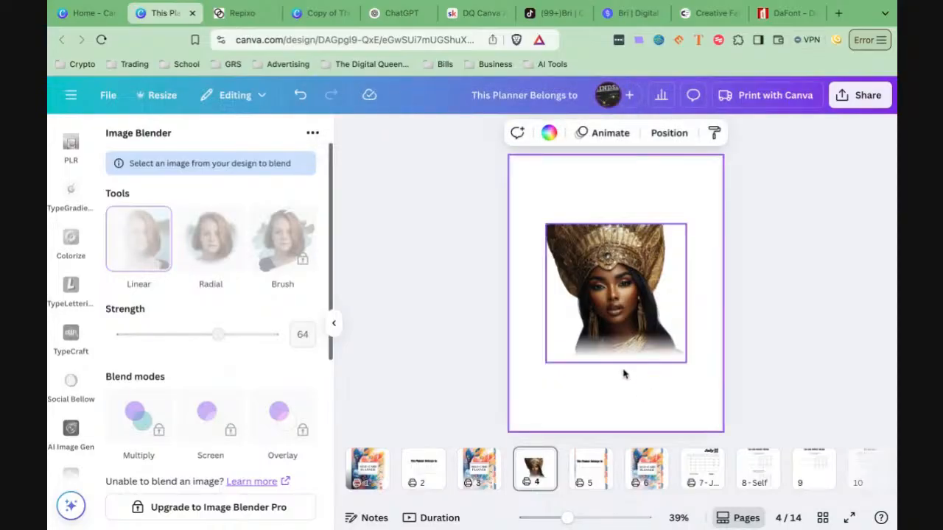
pyautogui.click(634, 365)
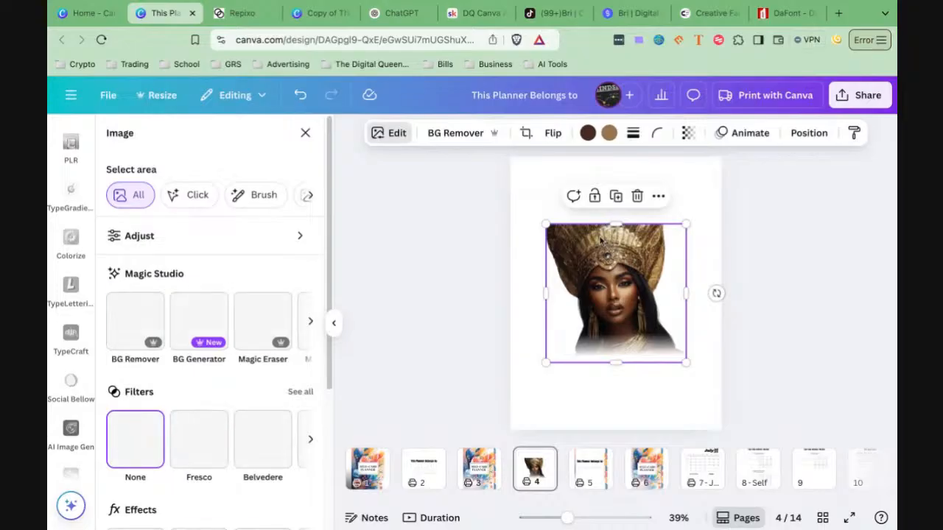
pyautogui.click(309, 325)
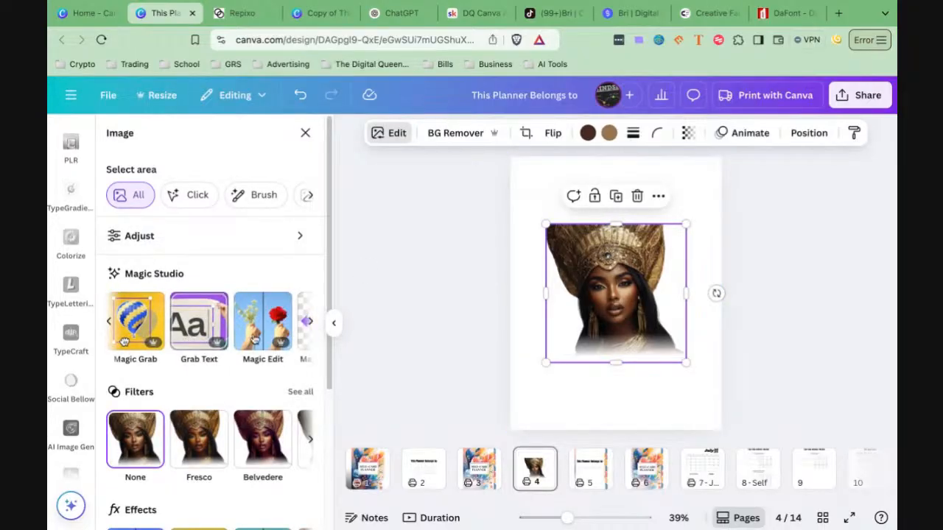
pyautogui.click(108, 324)
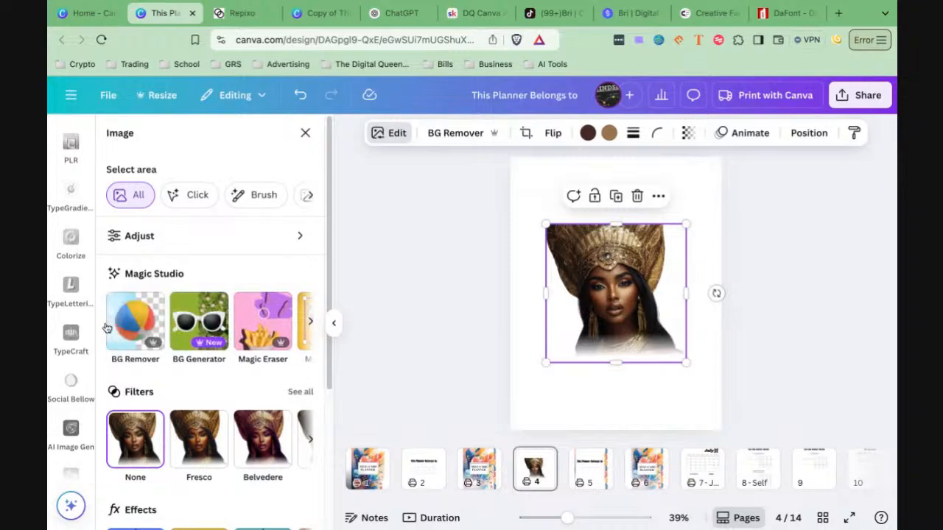
pyautogui.click(309, 326)
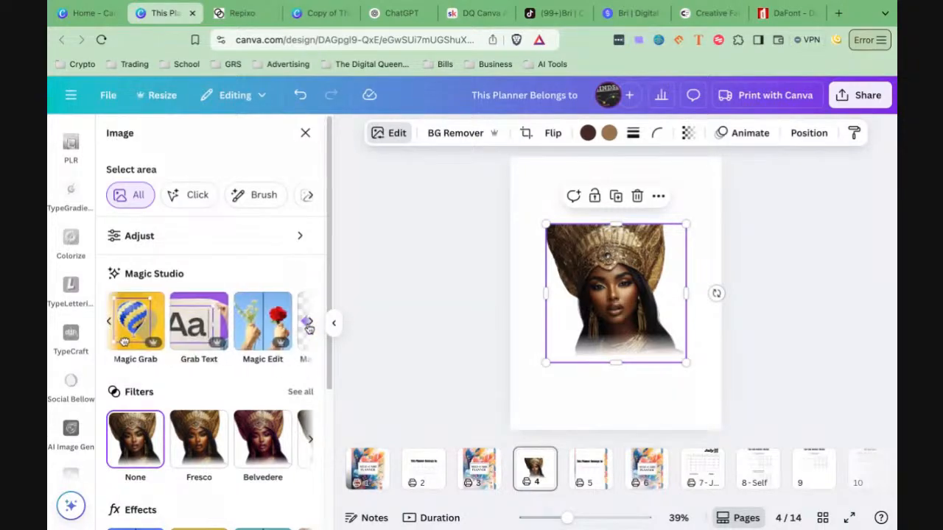
pyautogui.click(309, 326)
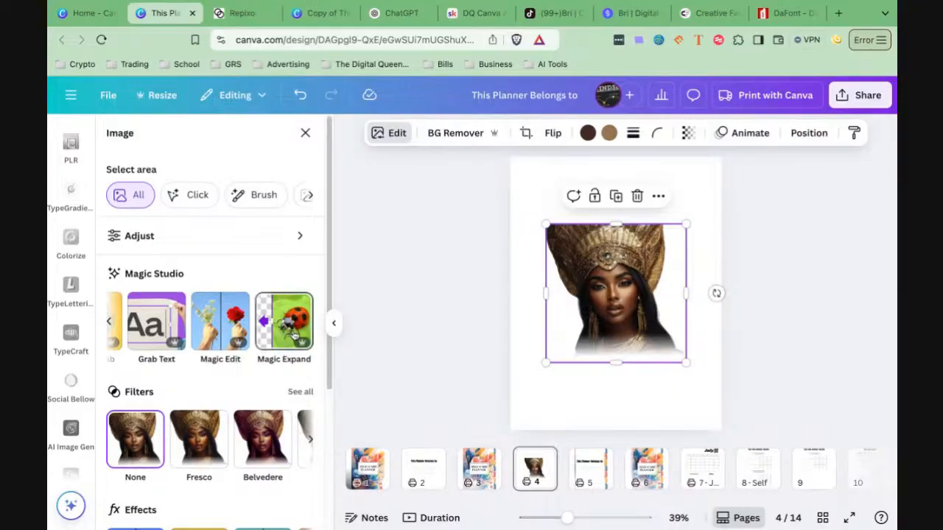
pyautogui.click(293, 335)
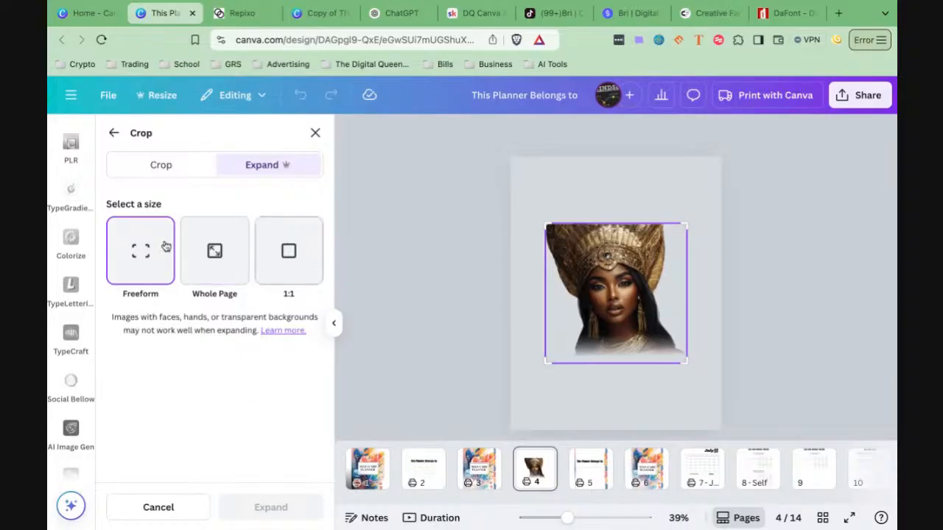
pyautogui.moveTo(685, 224); pyautogui.dragTo(686, 174)
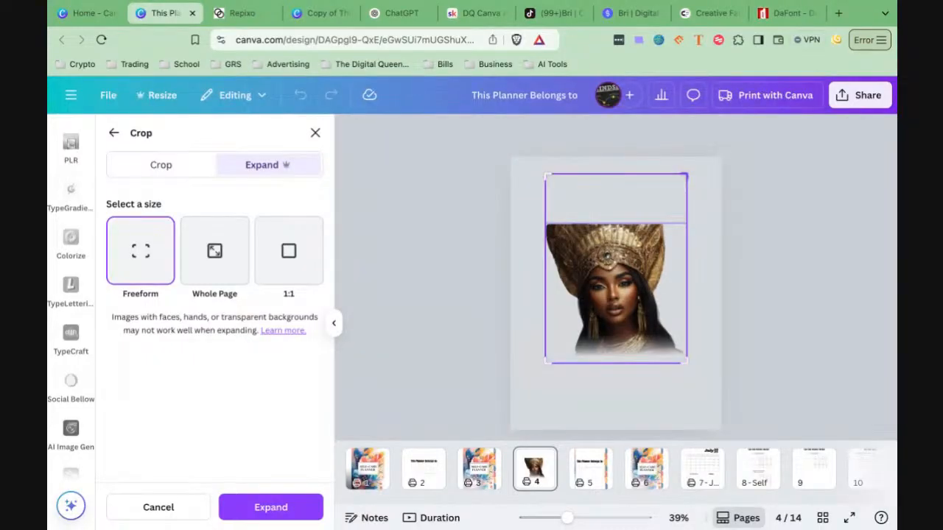
pyautogui.click(269, 508)
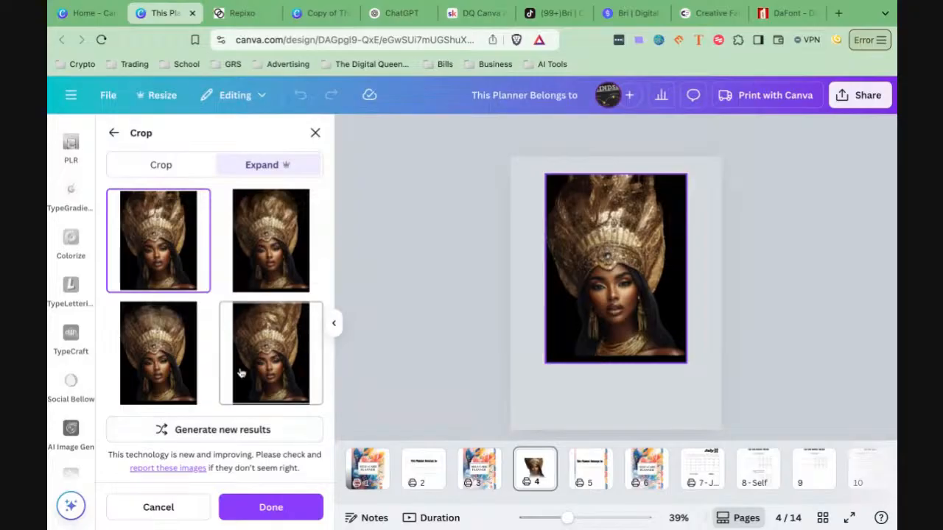
# Step: Compare the generated expansions, keep the third one with the full rounded headdress, and remove the portrait's background
pyautogui.click(176, 364)
pyautogui.click(276, 271)
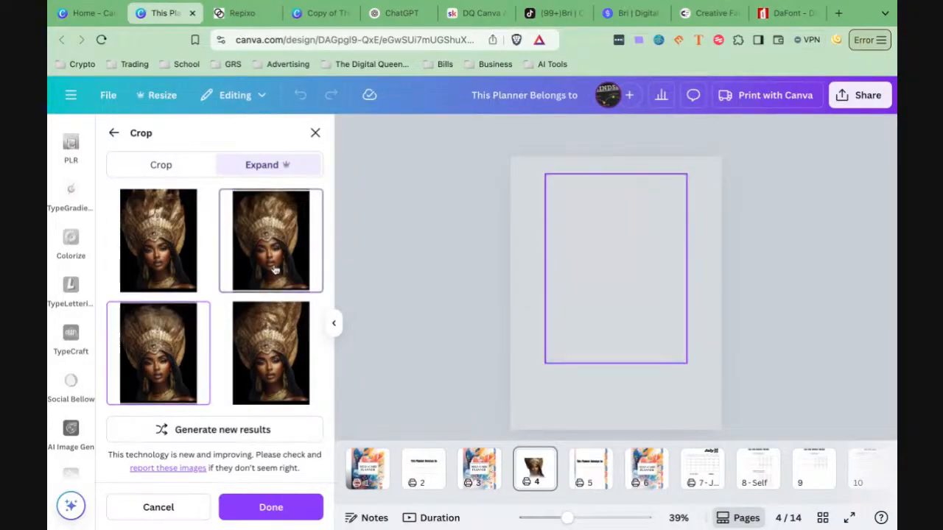
pyautogui.click(277, 320)
pyautogui.click(169, 326)
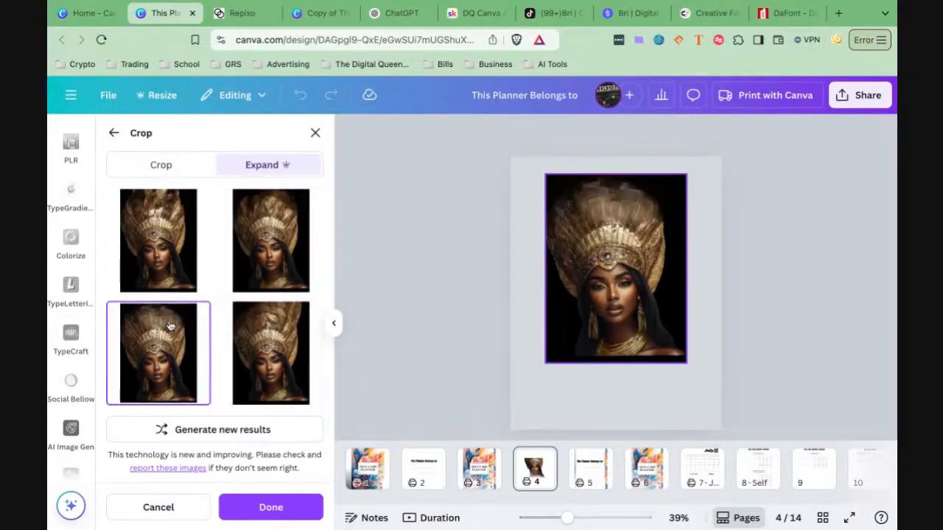
pyautogui.click(176, 255)
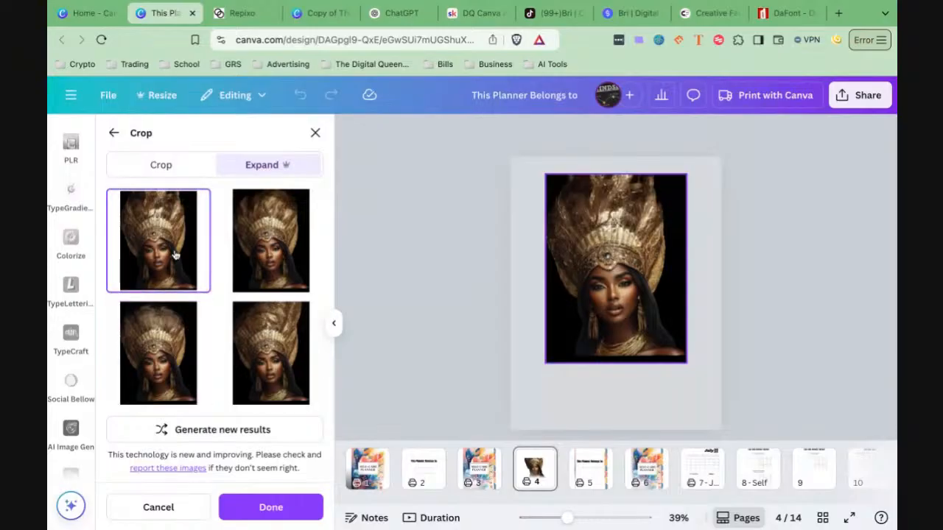
pyautogui.click(174, 344)
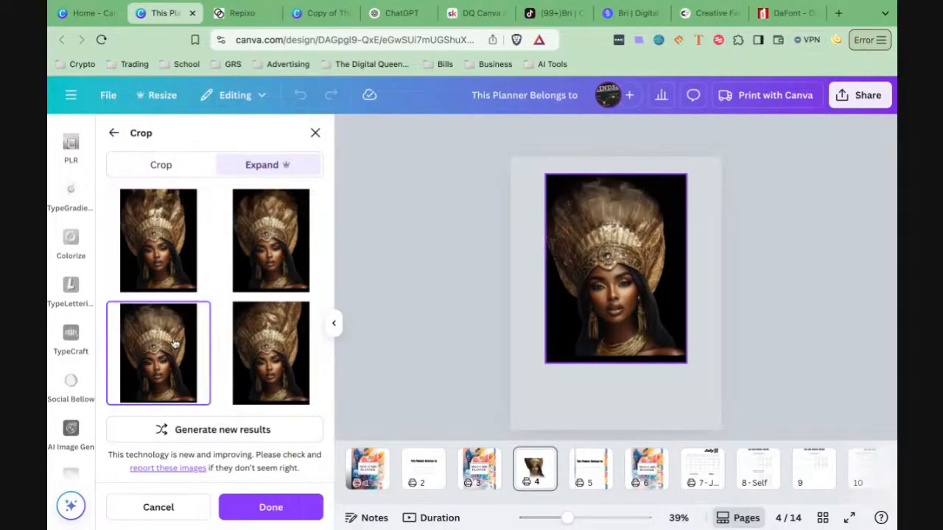
pyautogui.click(248, 507)
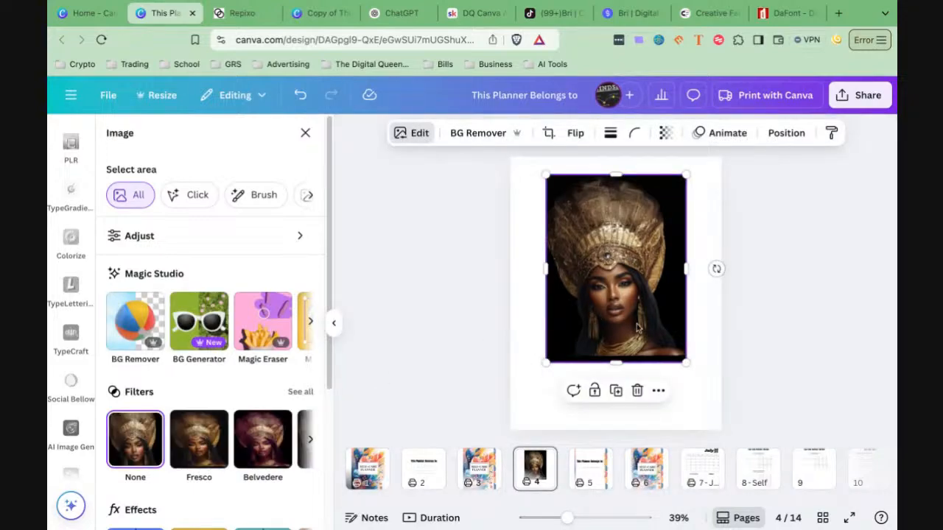
pyautogui.click(475, 134)
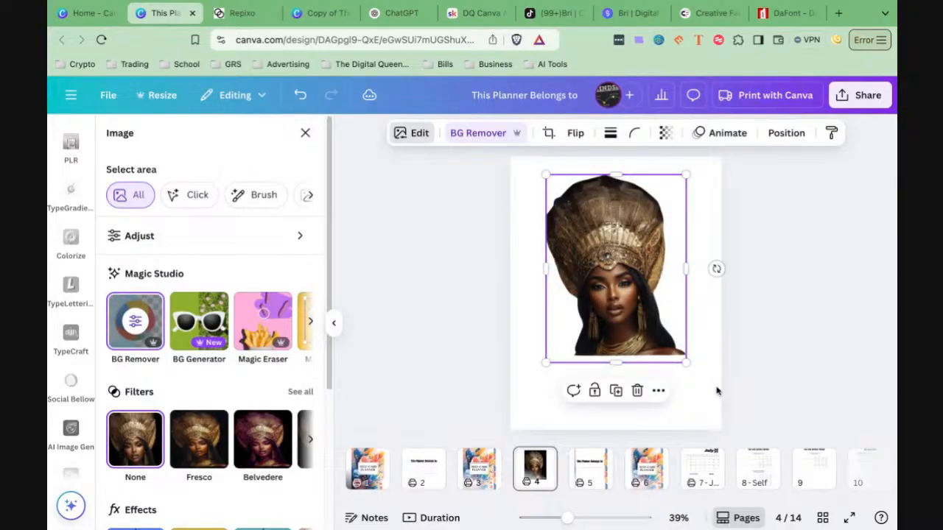
pyautogui.click(707, 327)
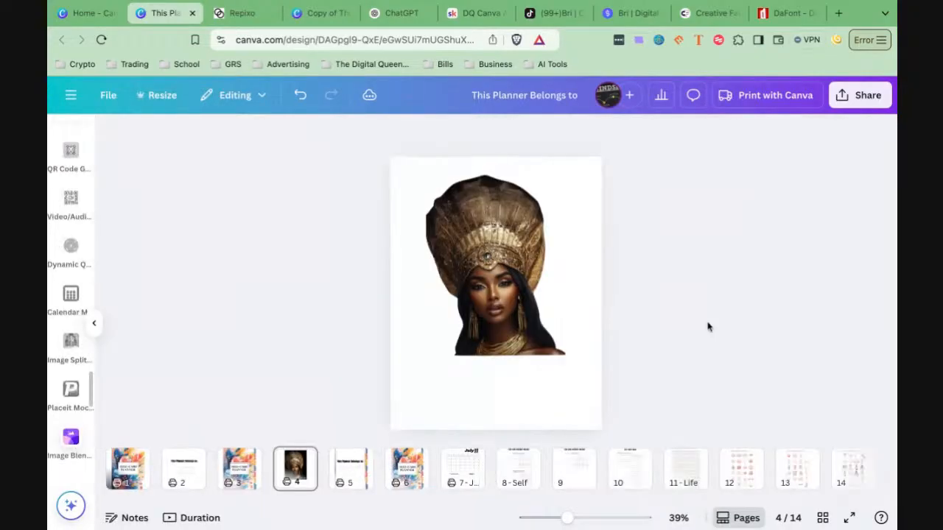
# Step: Apply a Linear blend to the expanded portrait, fading it near the shoulders with strength 68, and save the result
pyautogui.click(537, 305)
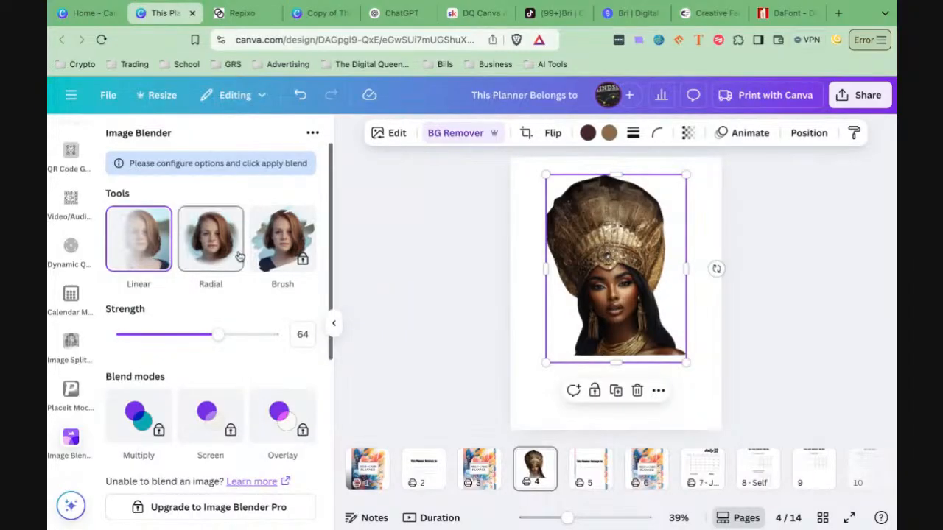
pyautogui.click(188, 255)
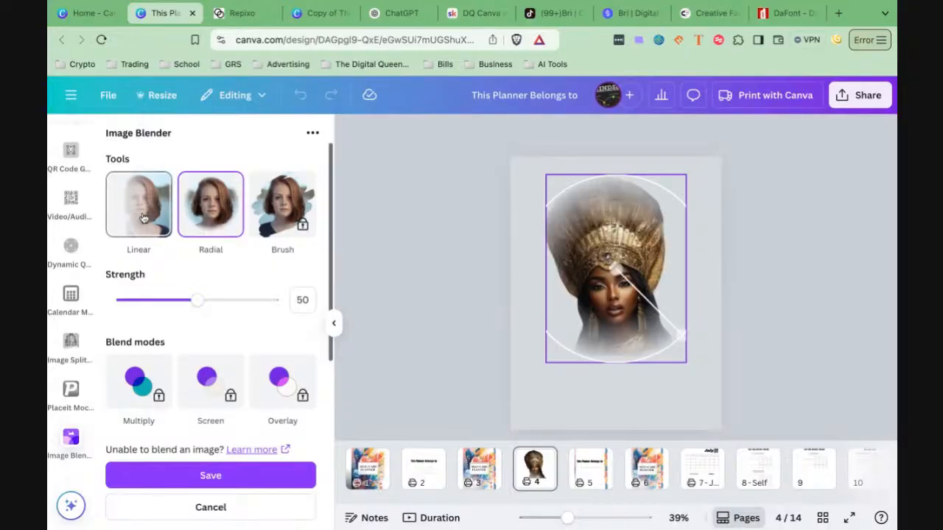
pyautogui.click(144, 215)
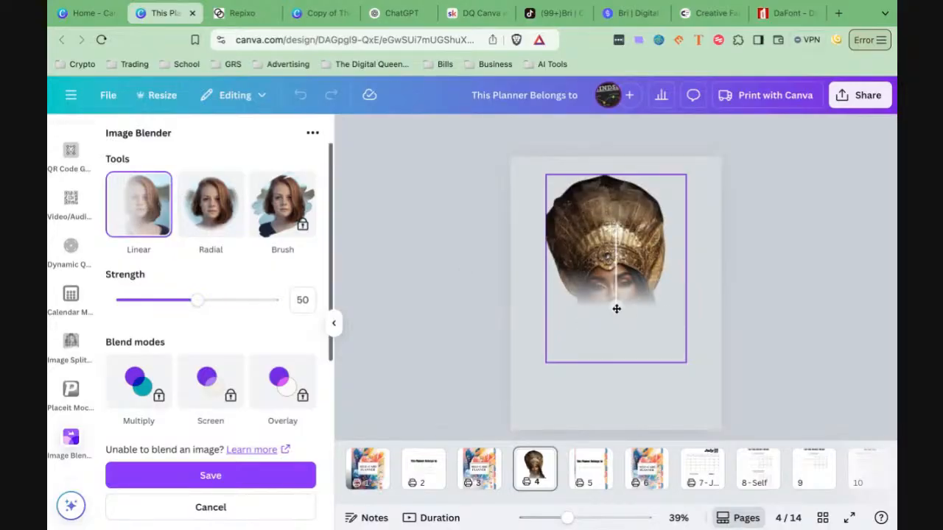
pyautogui.moveTo(616, 309); pyautogui.dragTo(612, 352)
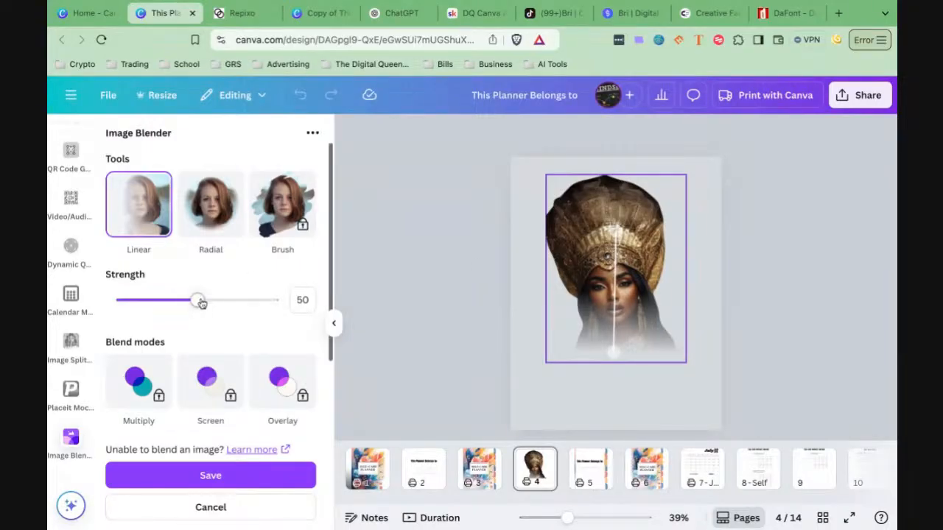
pyautogui.moveTo(197, 300); pyautogui.dragTo(224, 299)
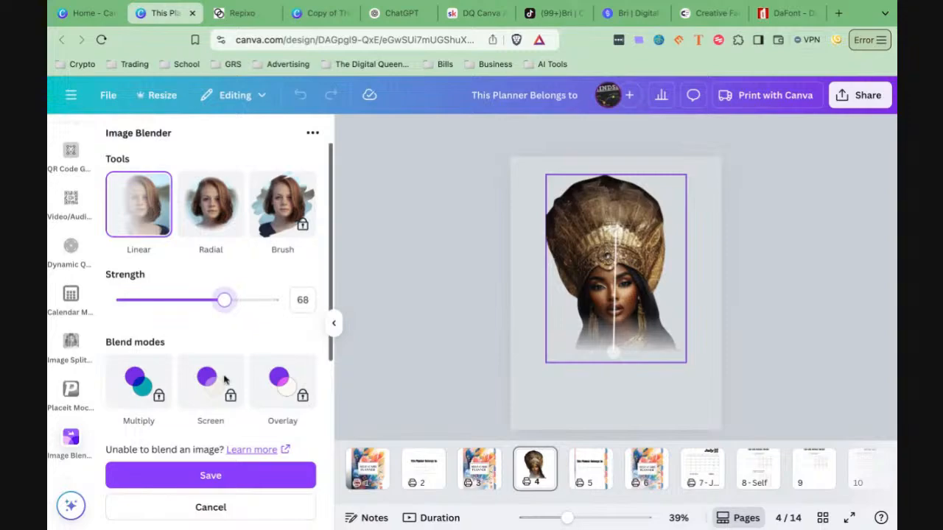
pyautogui.click(213, 477)
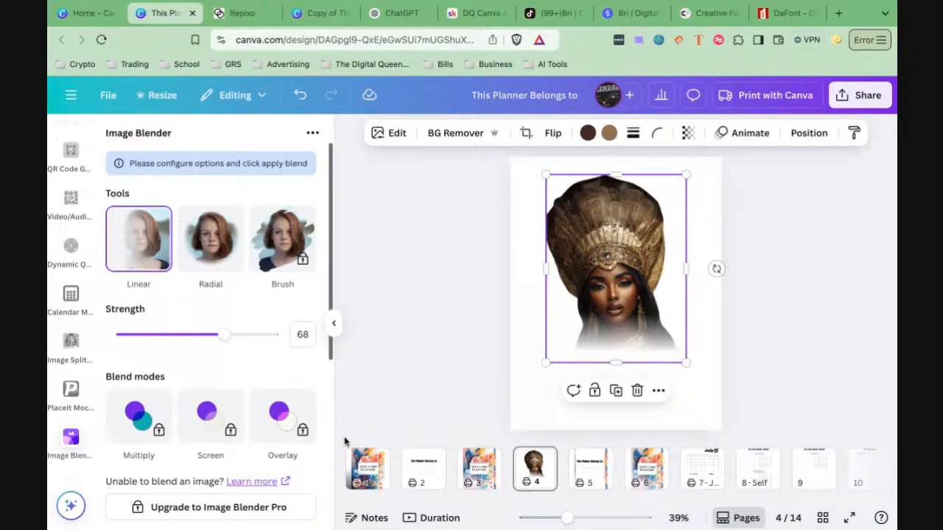
# Step: Soften the portrait's lower edge further with a second Linear blend at strength 68, and save it
pyautogui.click(203, 258)
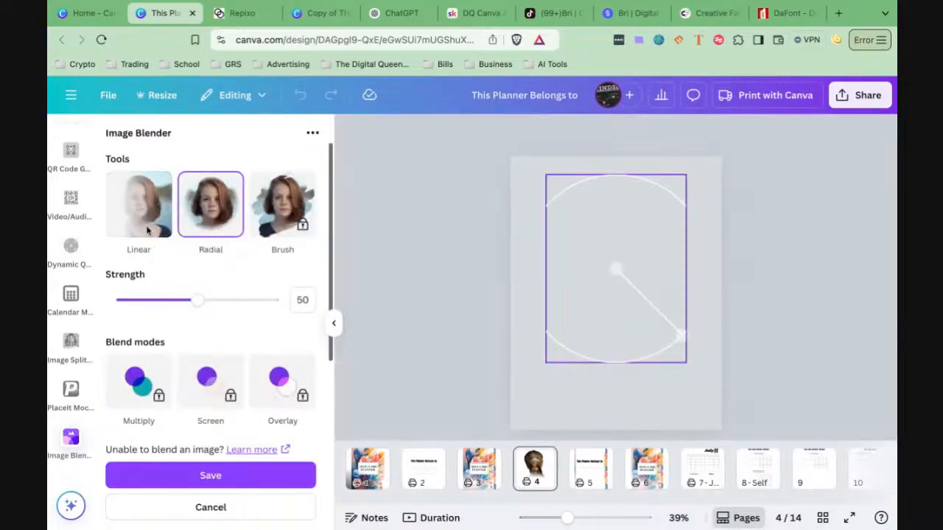
pyautogui.click(147, 225)
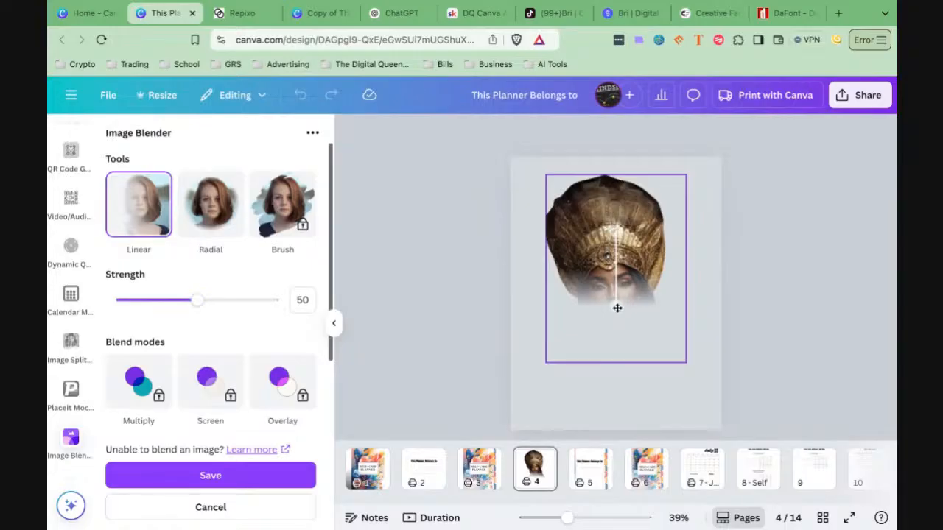
pyautogui.moveTo(617, 307); pyautogui.dragTo(615, 354)
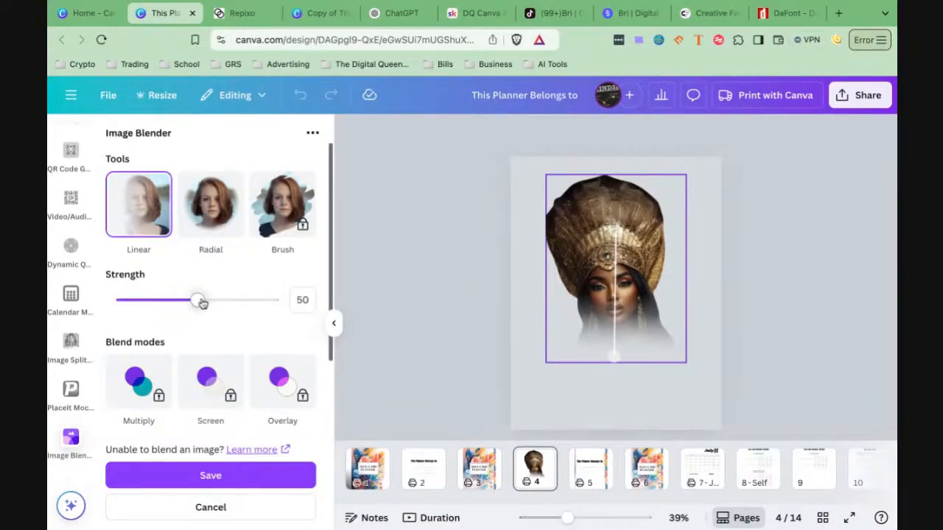
pyautogui.moveTo(197, 300); pyautogui.dragTo(224, 300)
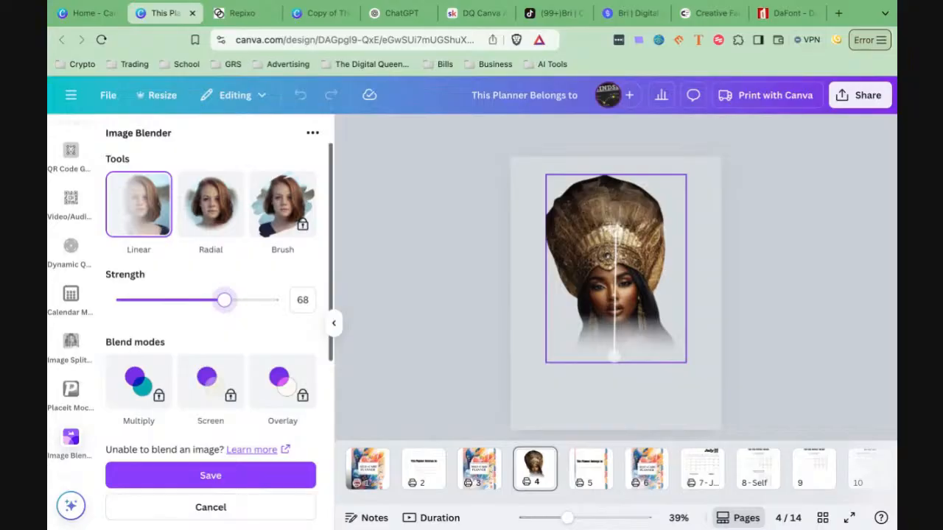
pyautogui.click(262, 478)
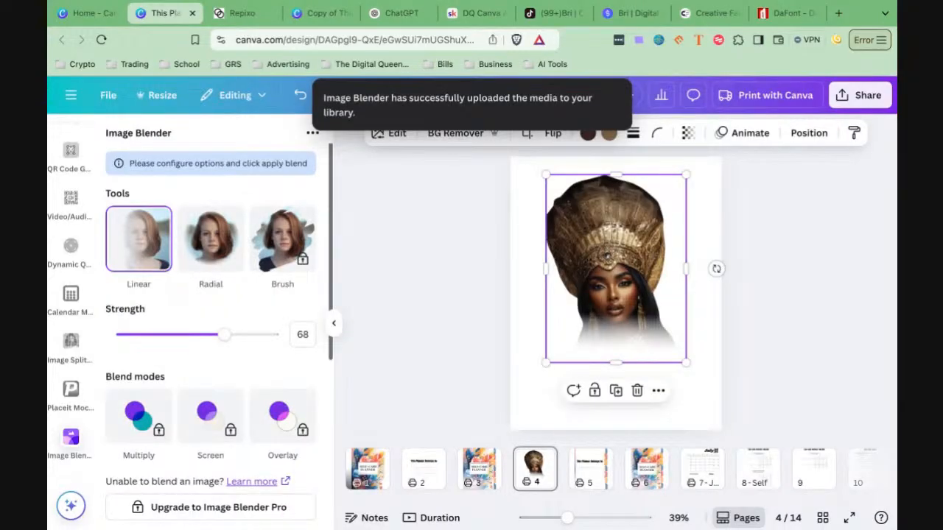
# Step: Deselect the blended portrait and search the elements library for "frames"
pyautogui.click(764, 370)
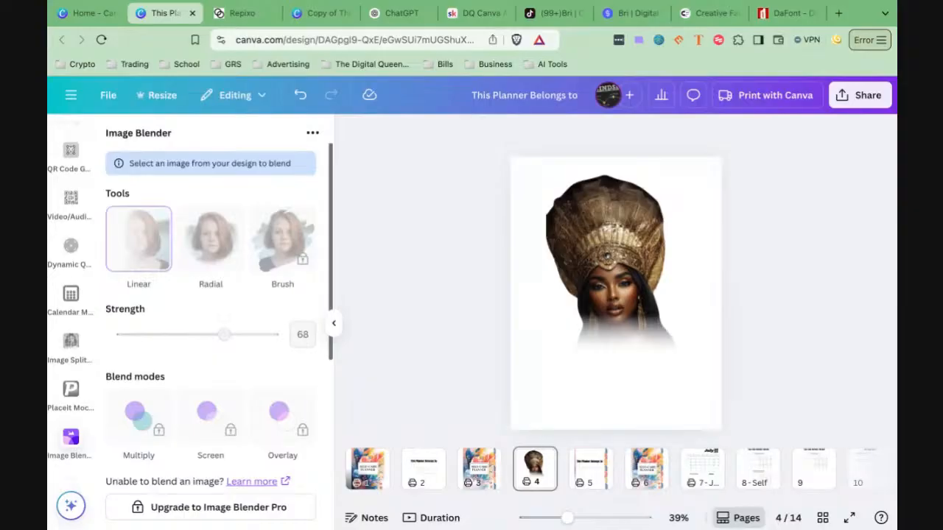
pyautogui.scroll(-5, 64, 221)
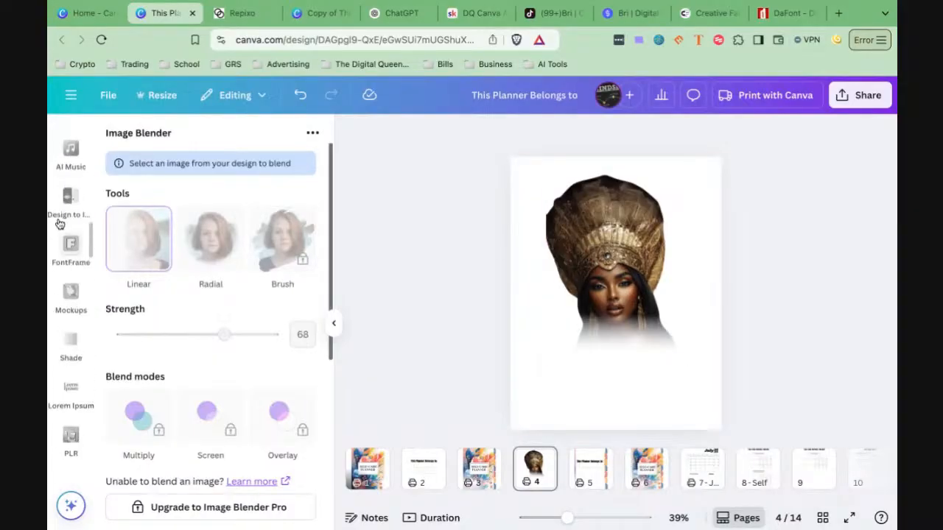
pyautogui.scroll(10, 63, 221)
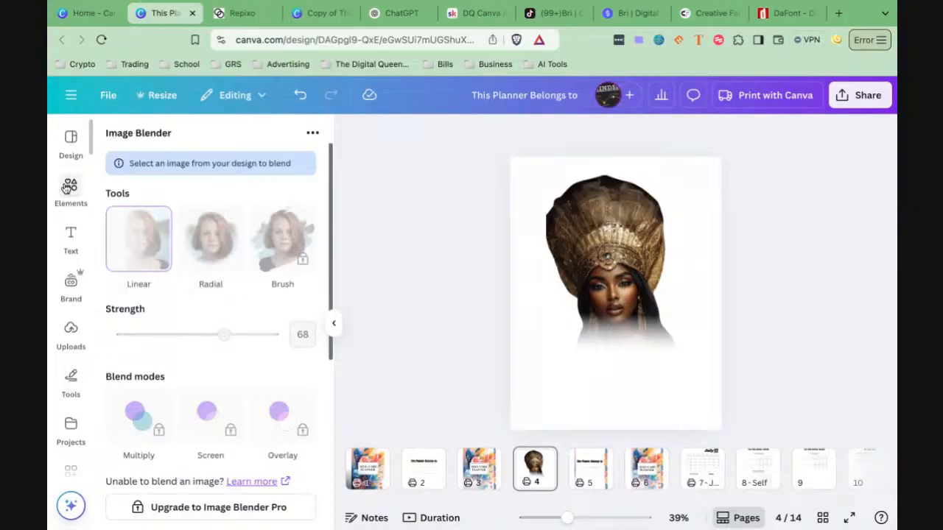
pyautogui.click(68, 187)
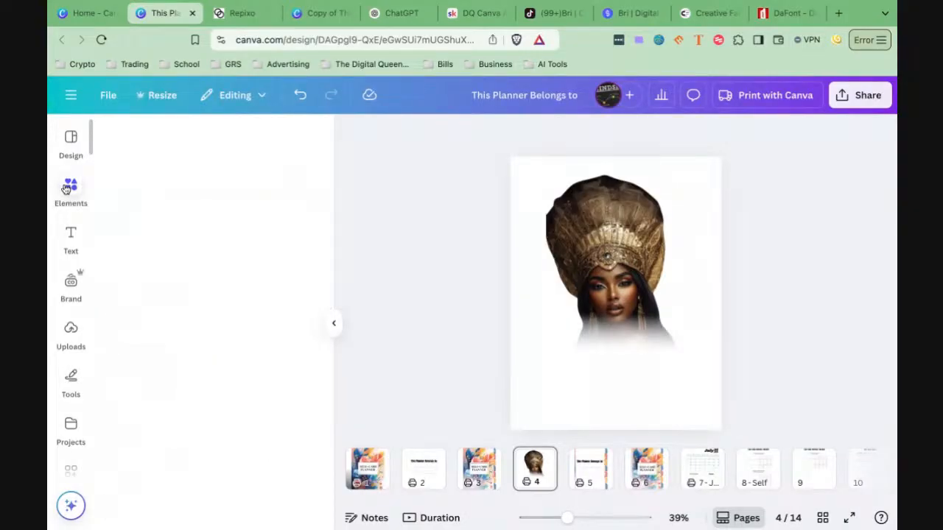
pyautogui.click(162, 139)
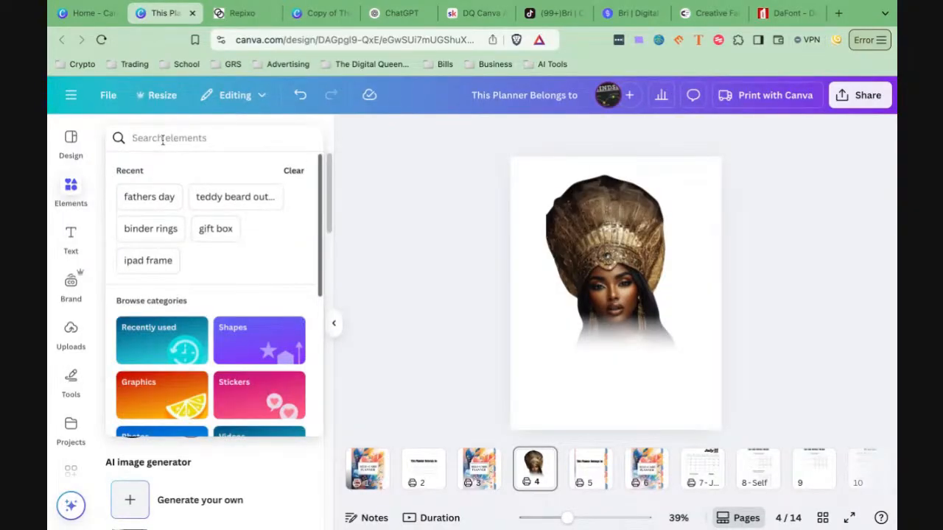
pyautogui.write('frames')
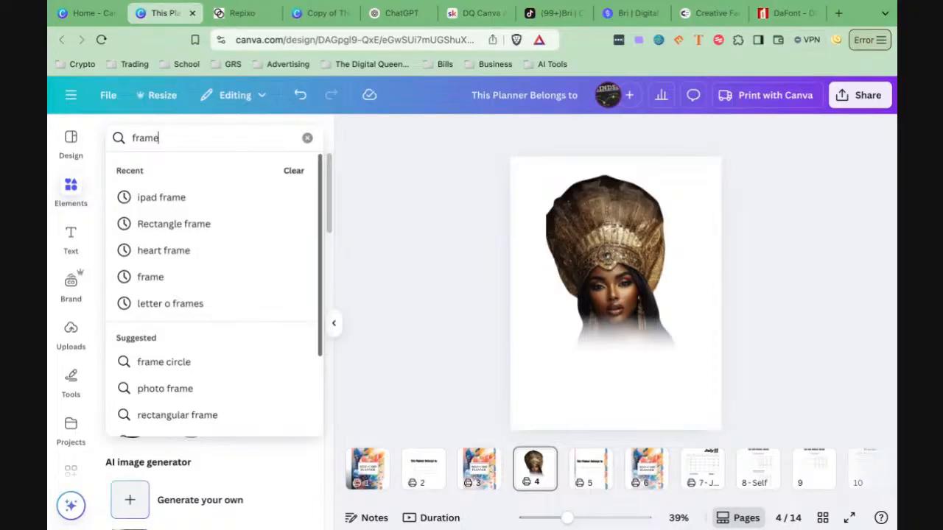
pyautogui.press('Return')
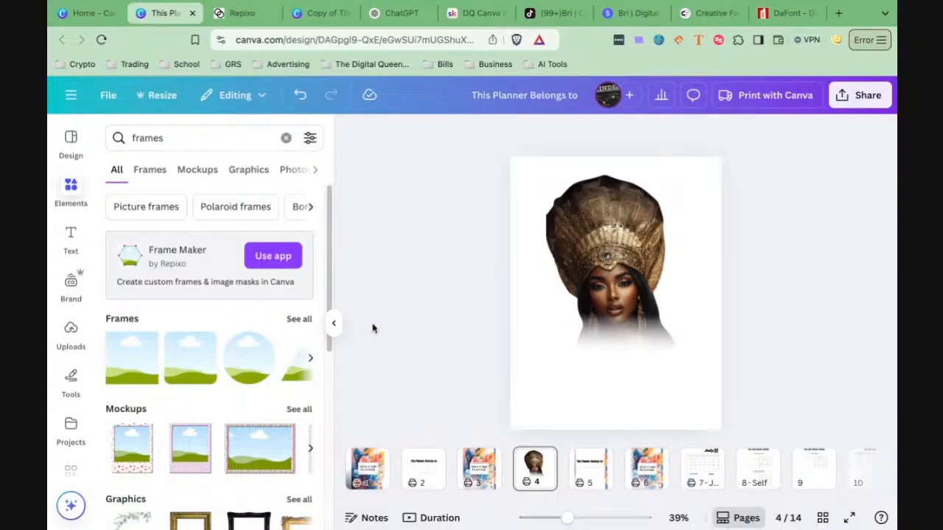
# Step: Browse the full collection of frame shapes and add a blank page after page 4
pyautogui.click(299, 321)
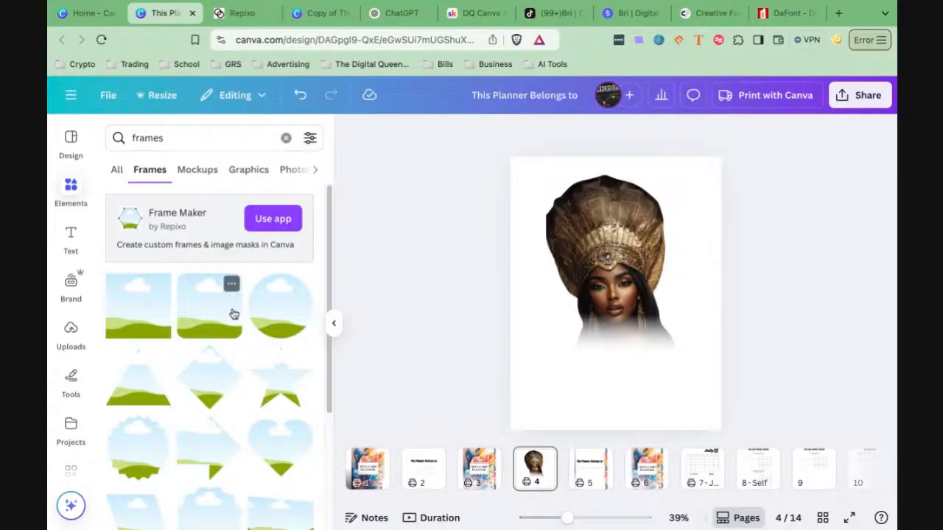
pyautogui.scroll(-5, 221, 344)
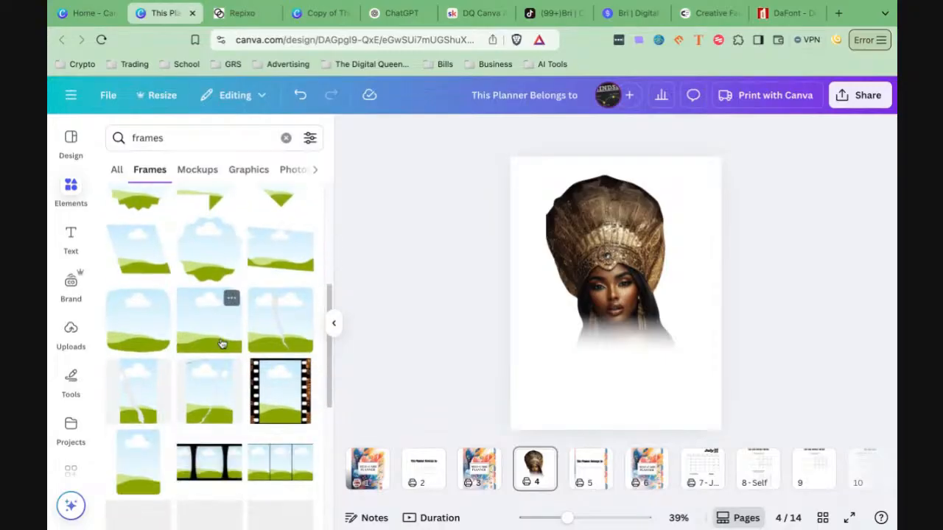
pyautogui.scroll(-3, 221, 344)
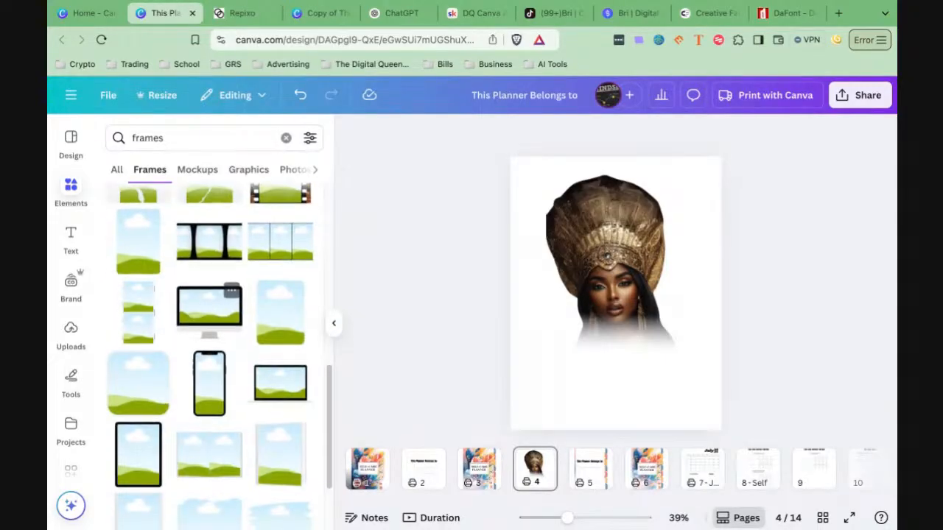
pyautogui.scroll(-3, 210, 310)
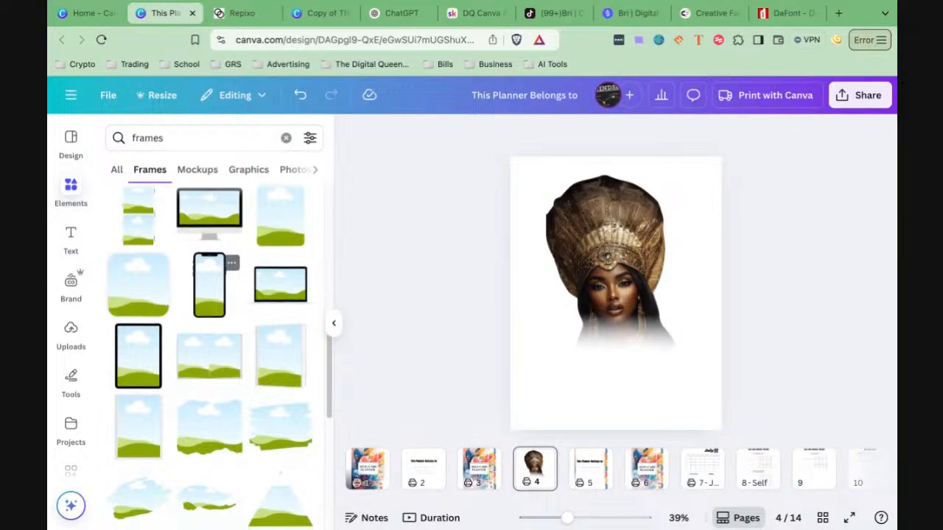
pyautogui.scroll(-3, 271, 340)
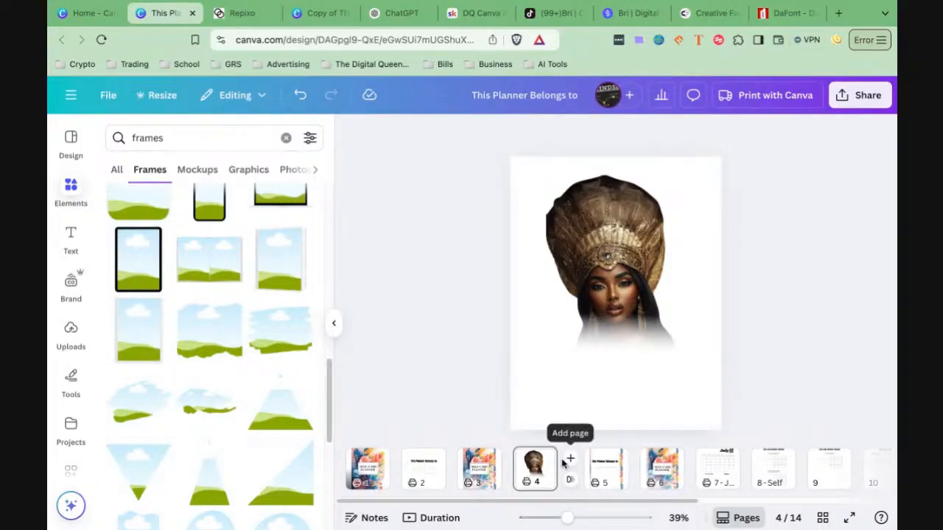
pyautogui.click(570, 459)
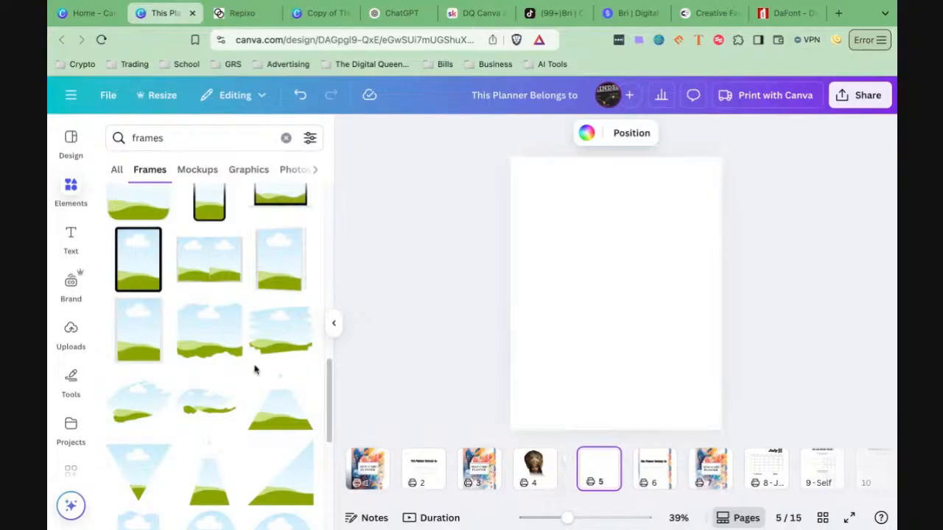
# Step: Star the rounded brush-stroke frame from the frame results
pyautogui.scroll(-2, 255, 371)
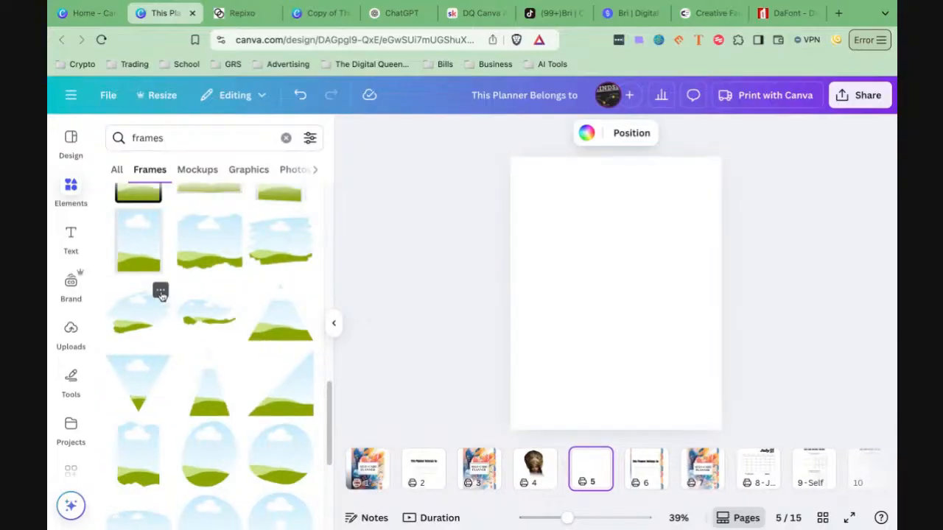
pyautogui.click(160, 290)
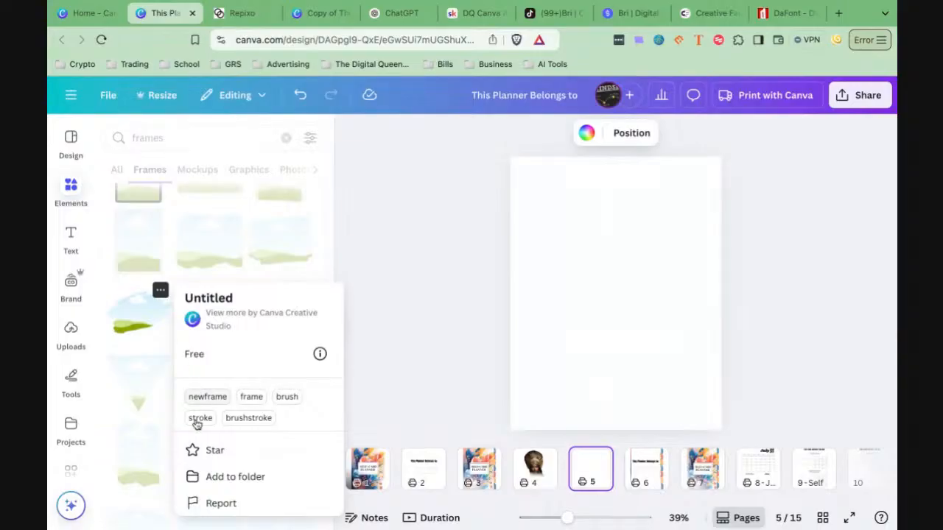
pyautogui.click(194, 450)
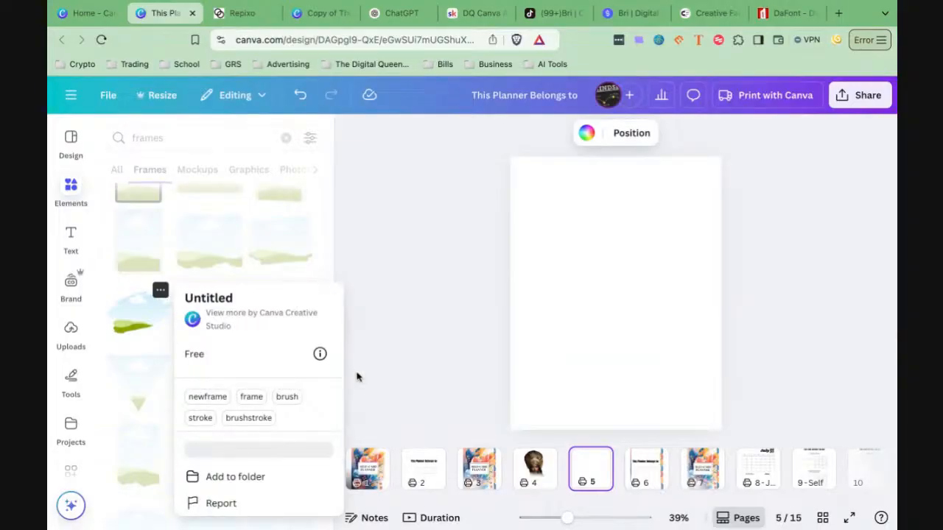
pyautogui.click(446, 344)
# Step: Place the starred brush-stroke frame on the blank page 5, enlarge it to most of the page width and center it
pyautogui.click(148, 316)
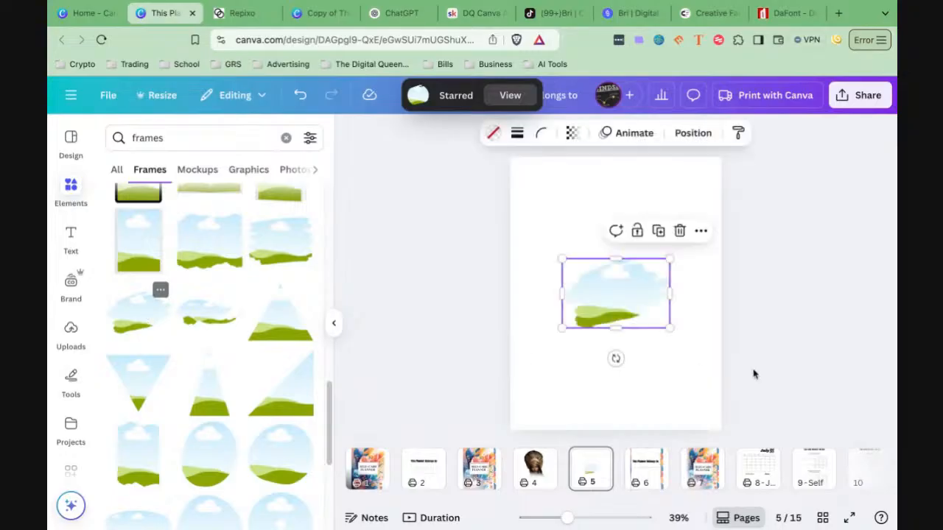
pyautogui.moveTo(562, 327); pyautogui.dragTo(490, 374)
pyautogui.moveTo(597, 323); pyautogui.dragTo(633, 291)
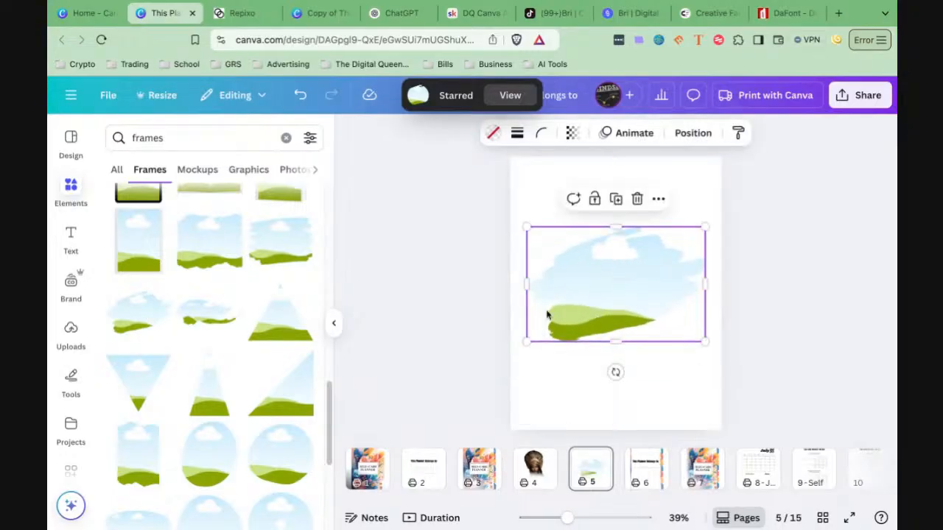
# Step: Fill the brush-stroke frame with the uploaded portrait of the woman in the gold headdress against a dark background
pyautogui.click(72, 340)
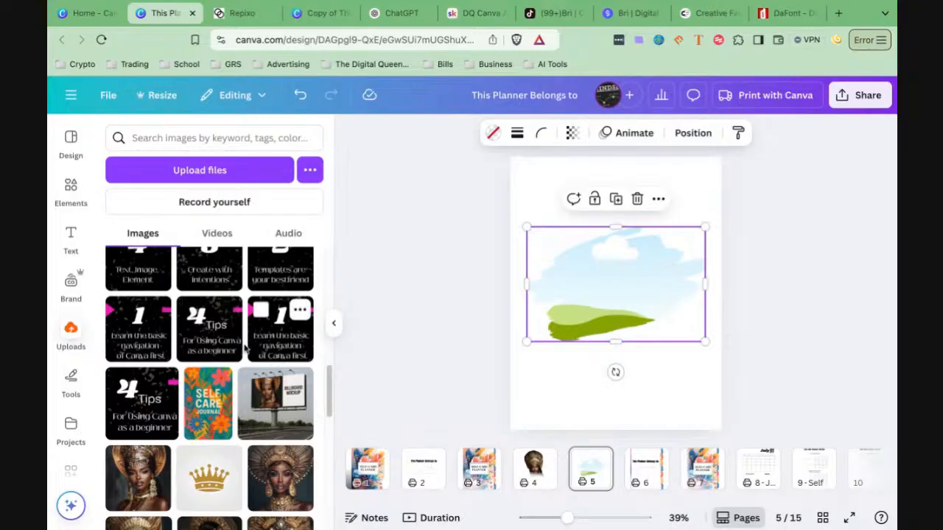
pyautogui.scroll(-1, 225, 376)
pyautogui.scroll(-3, 226, 377)
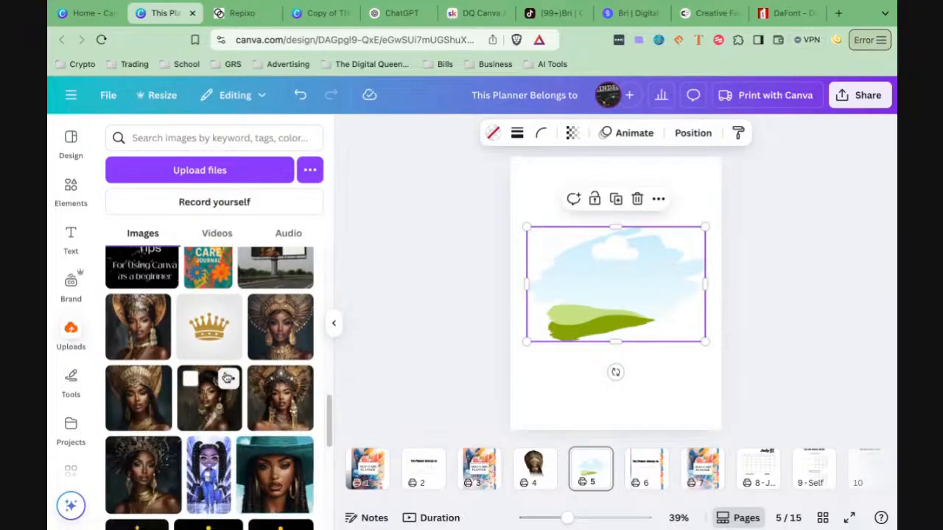
pyautogui.click(156, 401)
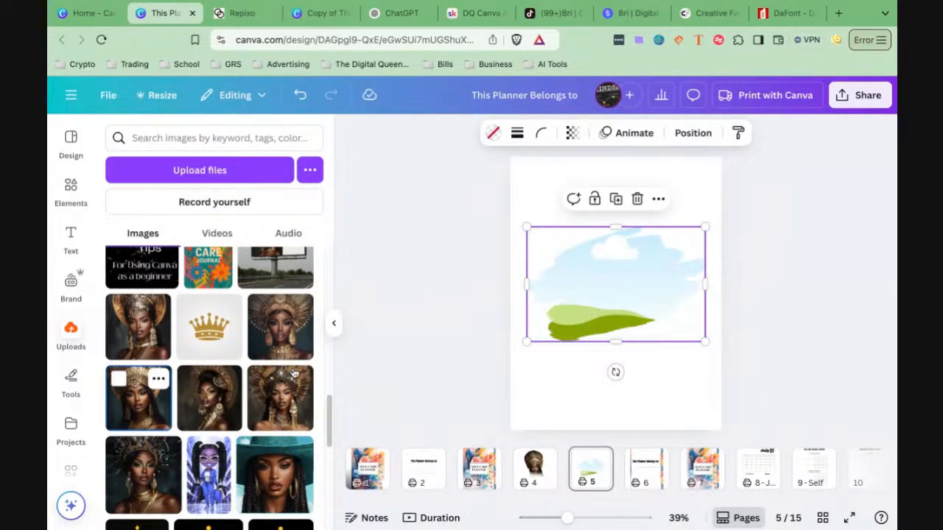
pyautogui.click(293, 373)
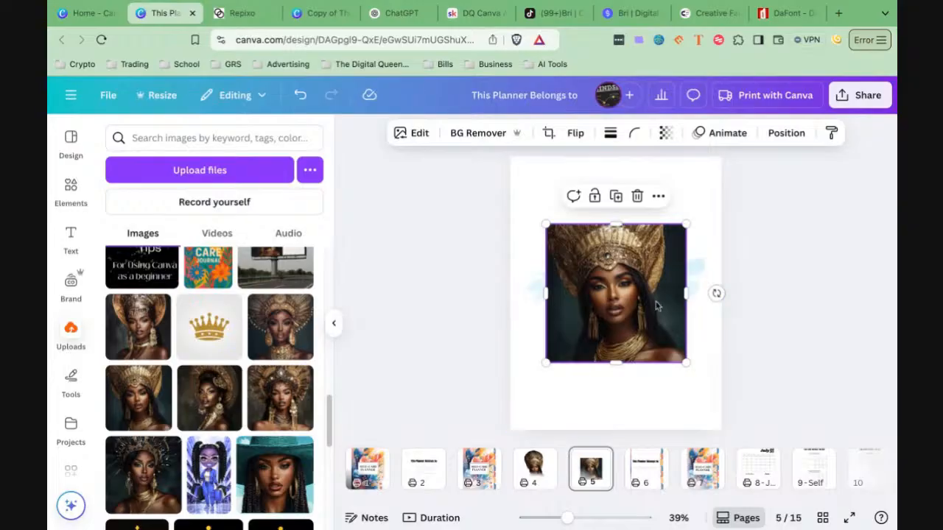
pyautogui.moveTo(636, 303); pyautogui.dragTo(630, 294)
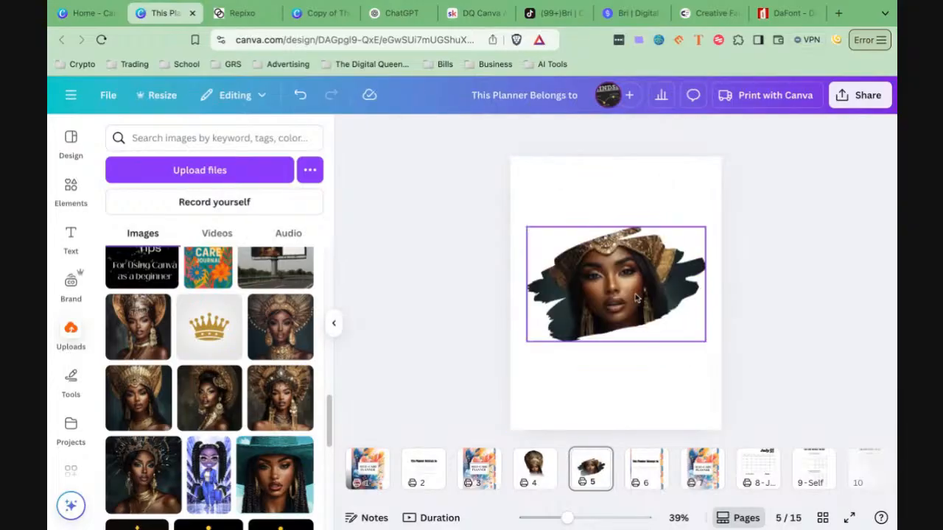
# Step: Enlarge the filled brush-stroke frame to nearly the full page width and center it horizontally on the page
pyautogui.click(710, 349)
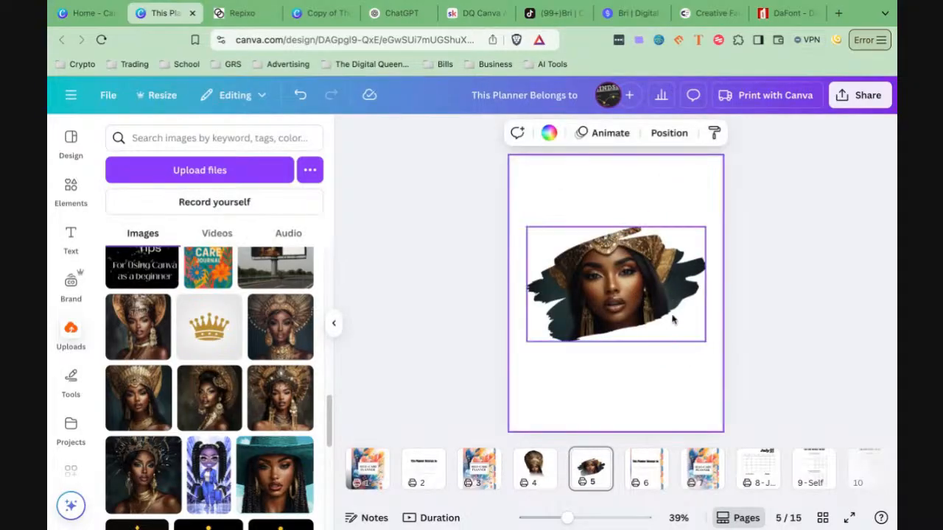
pyautogui.click(617, 289)
pyautogui.moveTo(703, 341); pyautogui.dragTo(722, 353)
pyautogui.moveTo(685, 306); pyautogui.dragTo(676, 307)
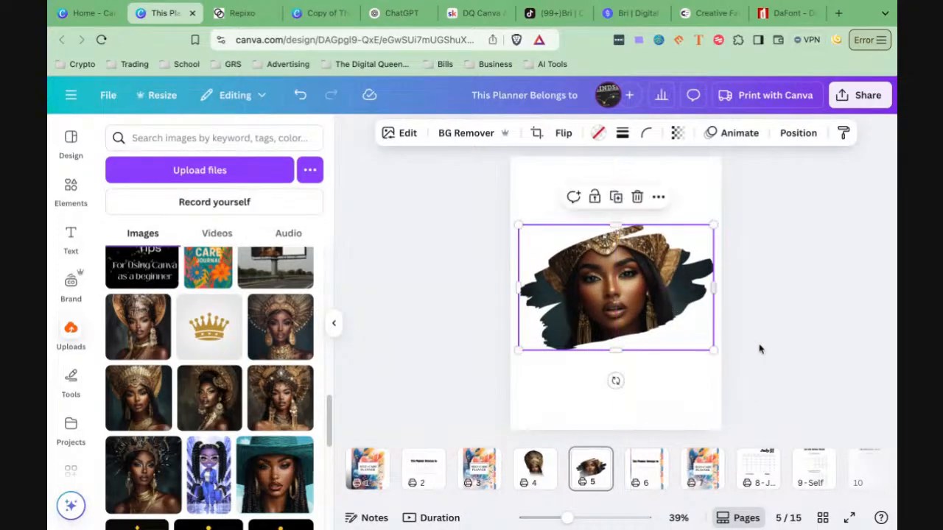
pyautogui.click(759, 349)
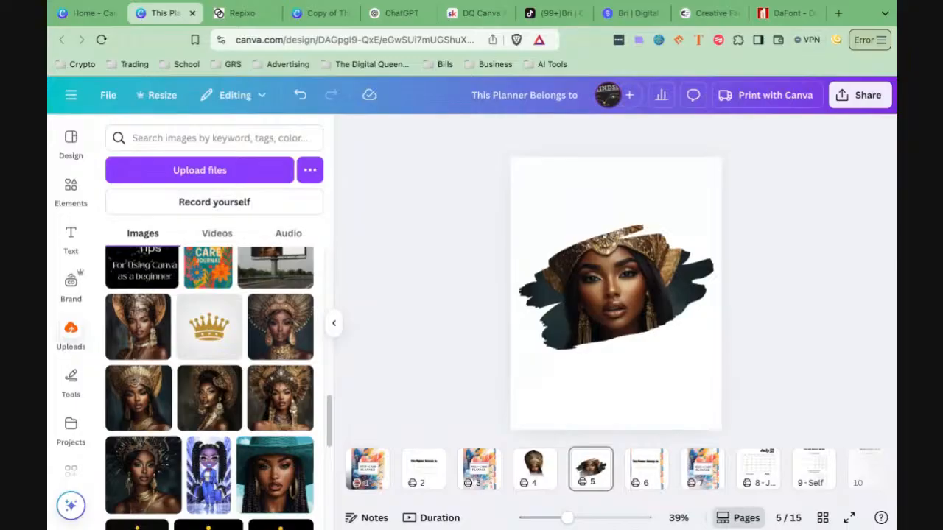
pyautogui.click(604, 291)
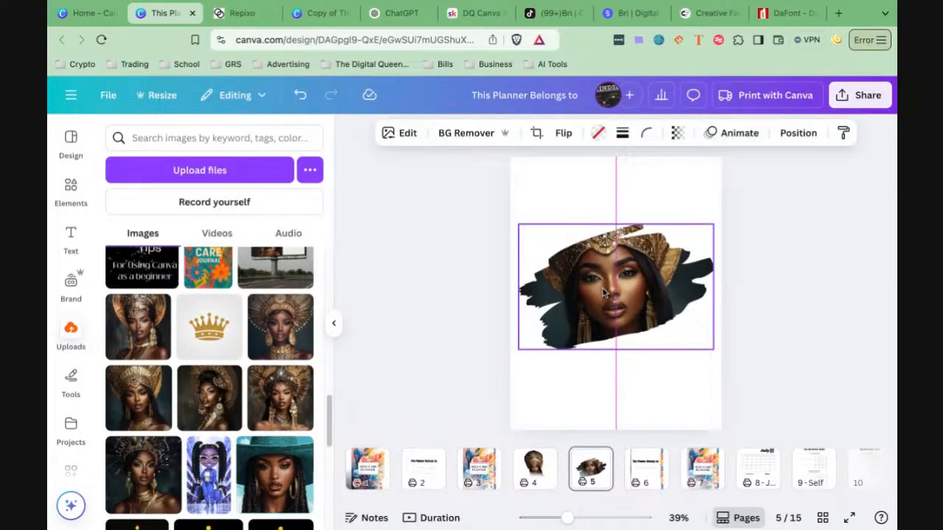
pyautogui.click(766, 348)
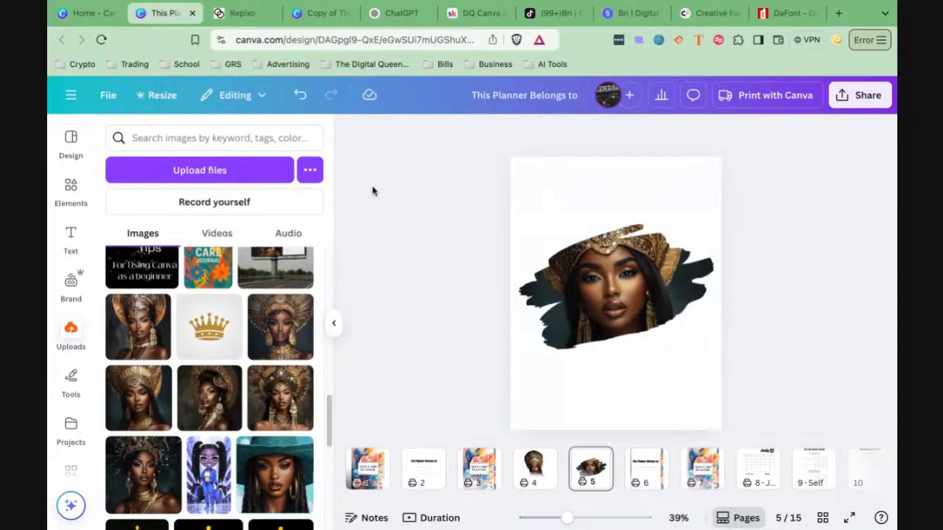
# Step: Examine the text options, including the ready-made font combinations, the Glow up text effect's details and the brand text styles
pyautogui.click(73, 241)
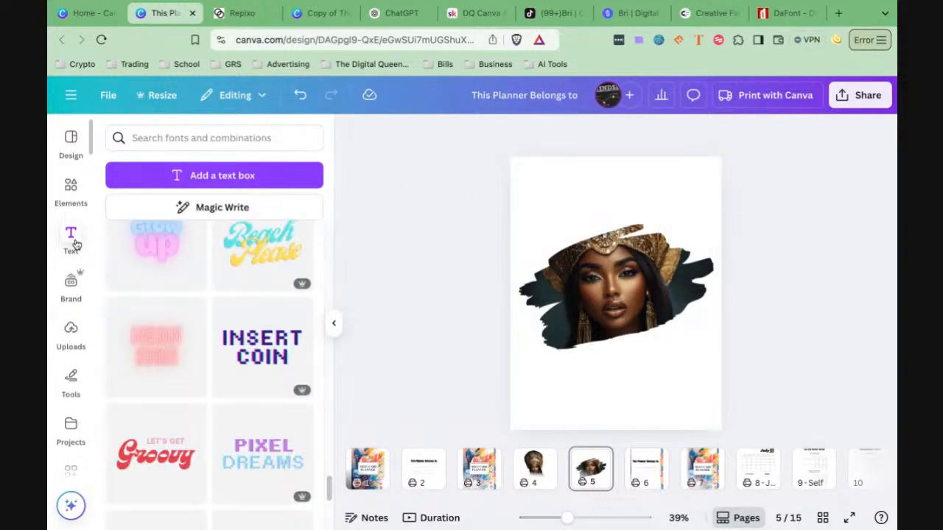
pyautogui.scroll(2, 191, 258)
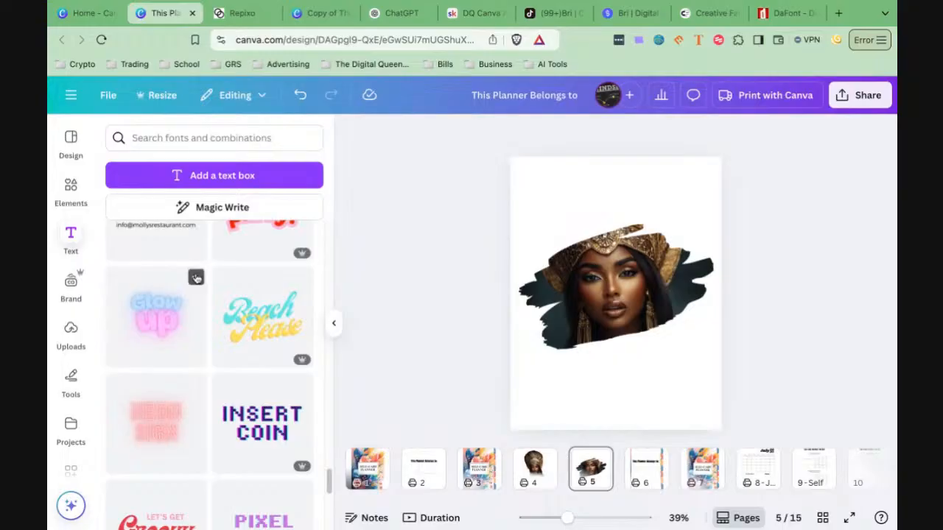
pyautogui.click(196, 277)
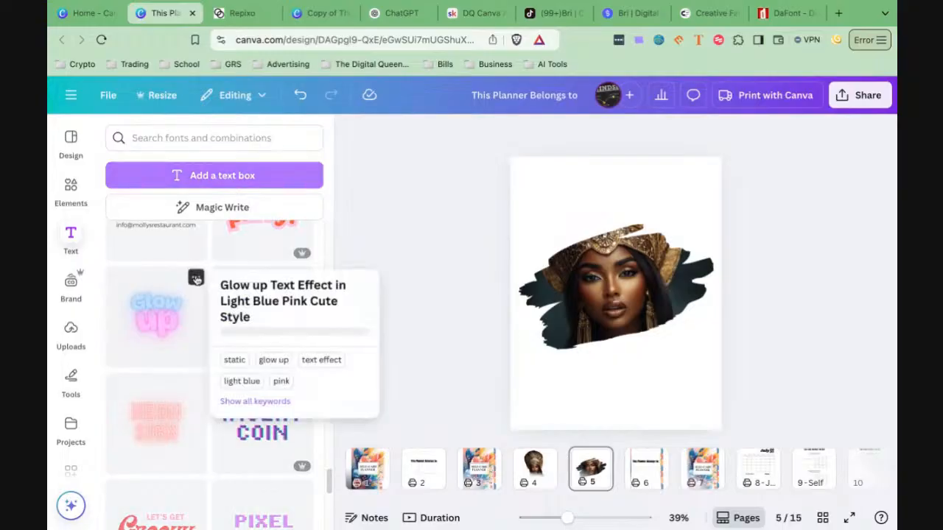
pyautogui.click(404, 270)
pyautogui.scroll(-5, 215, 315)
pyautogui.scroll(10, 215, 316)
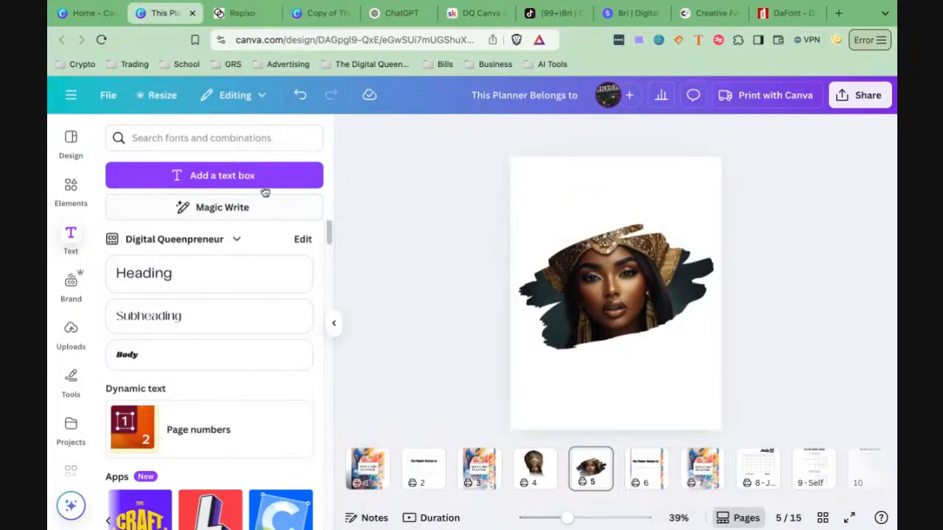
# Step: Examine the available fonts and text styles for the "This Planner Belongs to:" heading on page 2, including brand and uploaded fonts
pyautogui.click(441, 477)
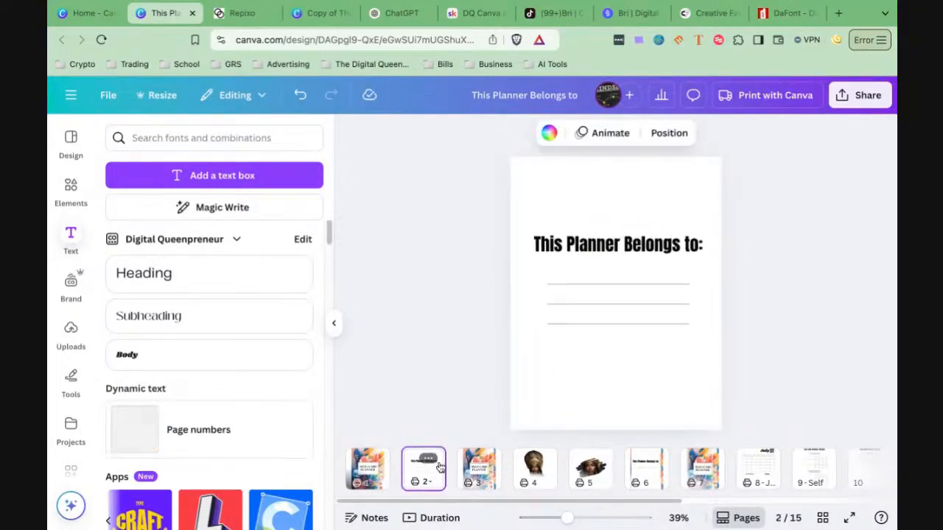
pyautogui.click(580, 251)
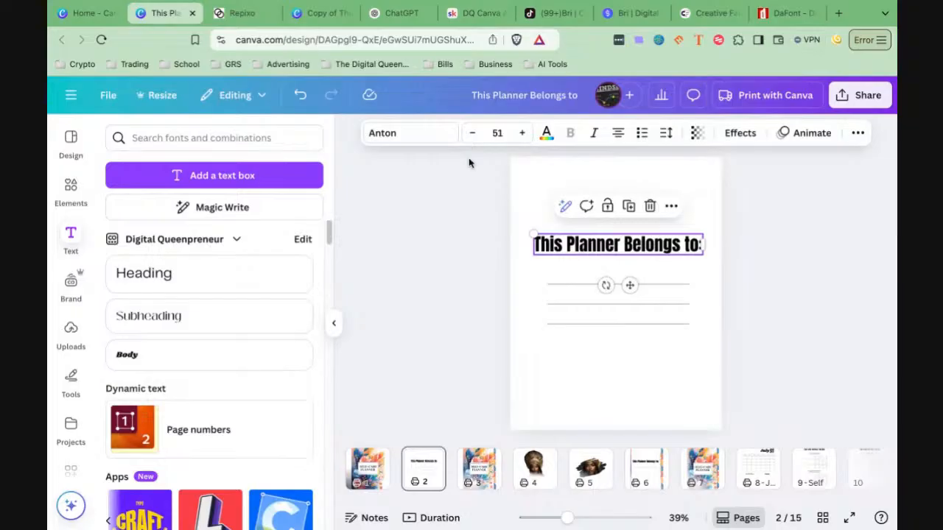
pyautogui.click(417, 138)
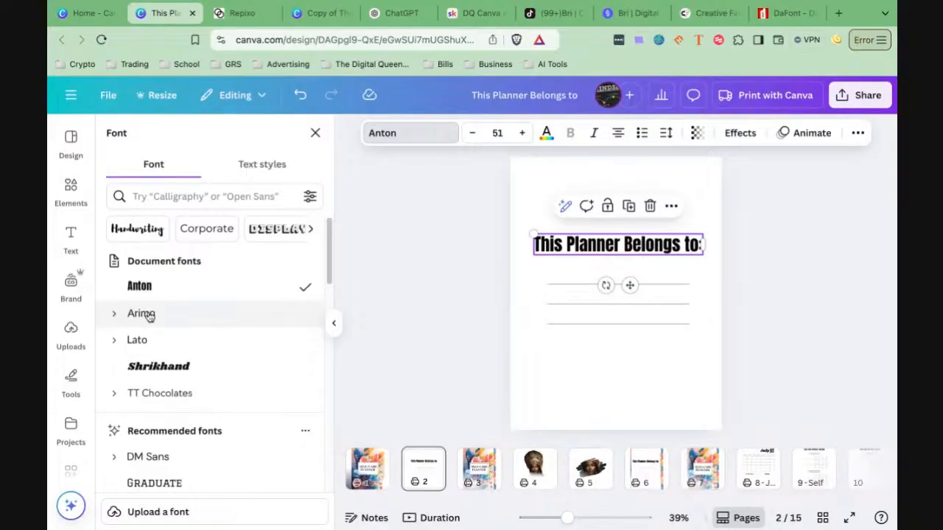
pyautogui.scroll(-5, 280, 332)
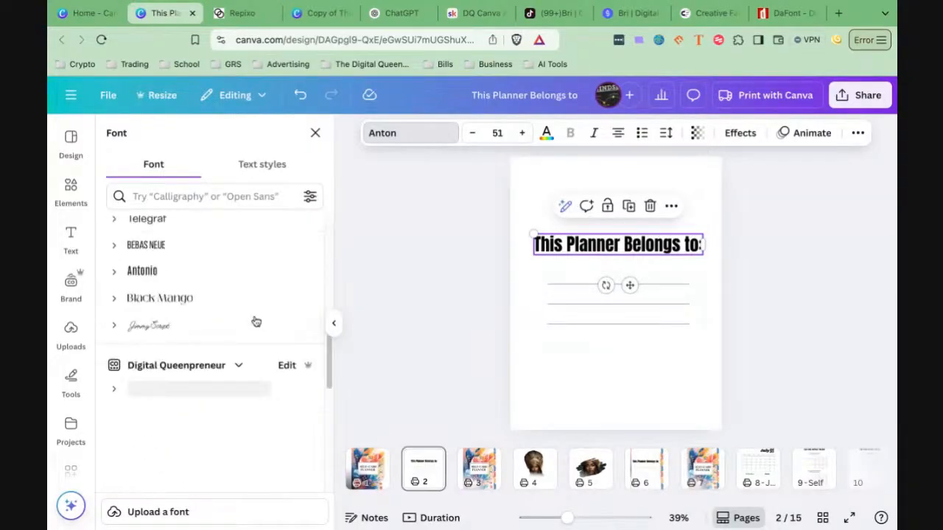
pyautogui.scroll(-5, 255, 322)
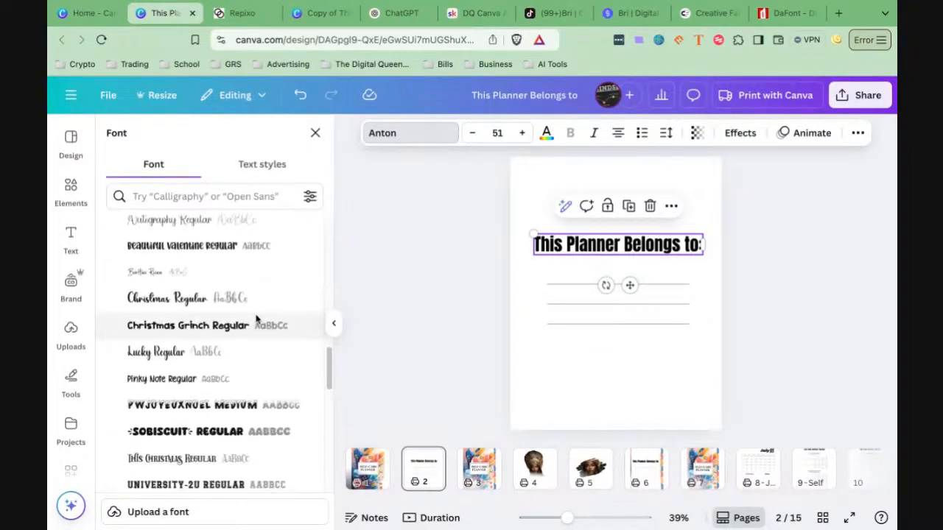
pyautogui.scroll(-3, 256, 321)
pyautogui.scroll(6, 255, 319)
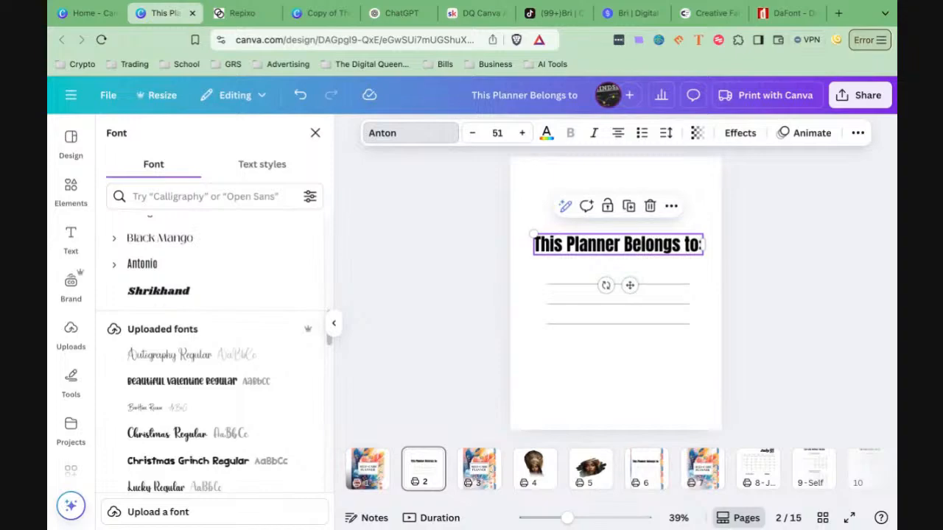
pyautogui.scroll(5, 175, 367)
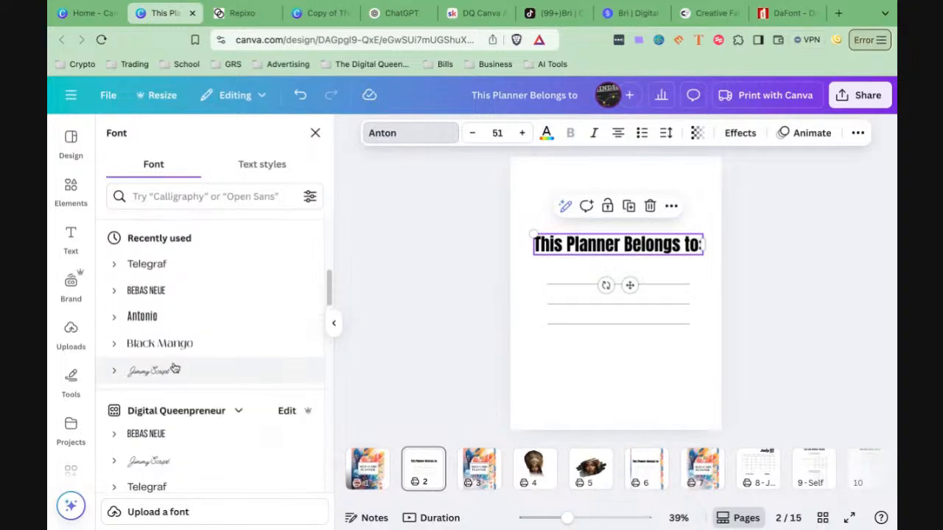
pyautogui.scroll(5, 174, 366)
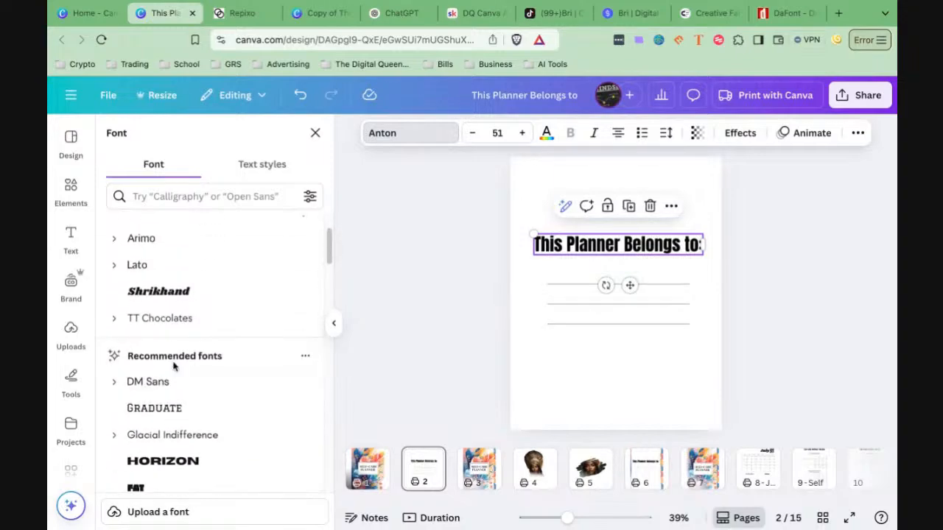
pyautogui.scroll(2, 175, 367)
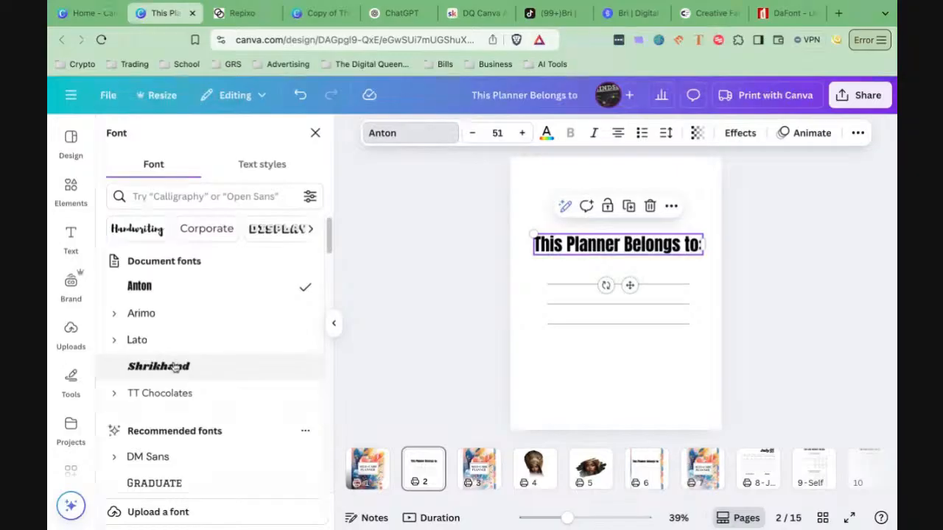
pyautogui.click(270, 174)
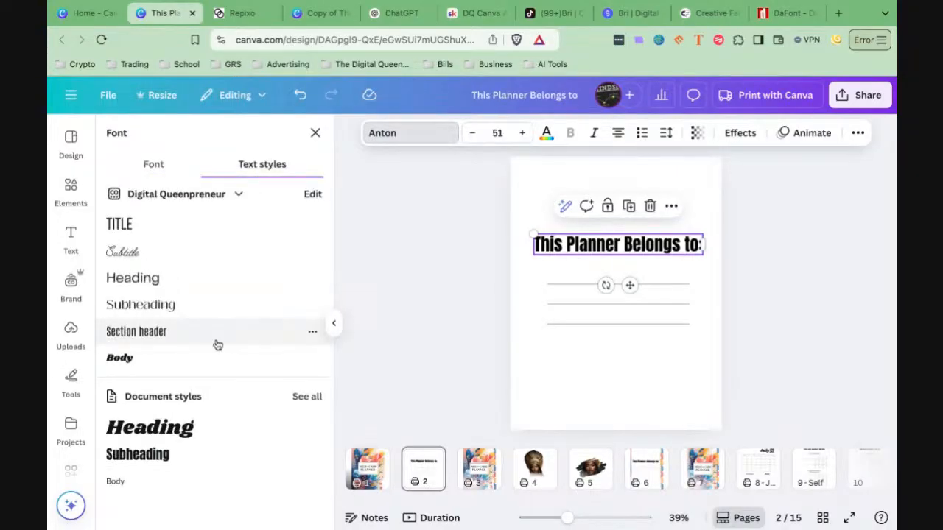
pyautogui.click(150, 168)
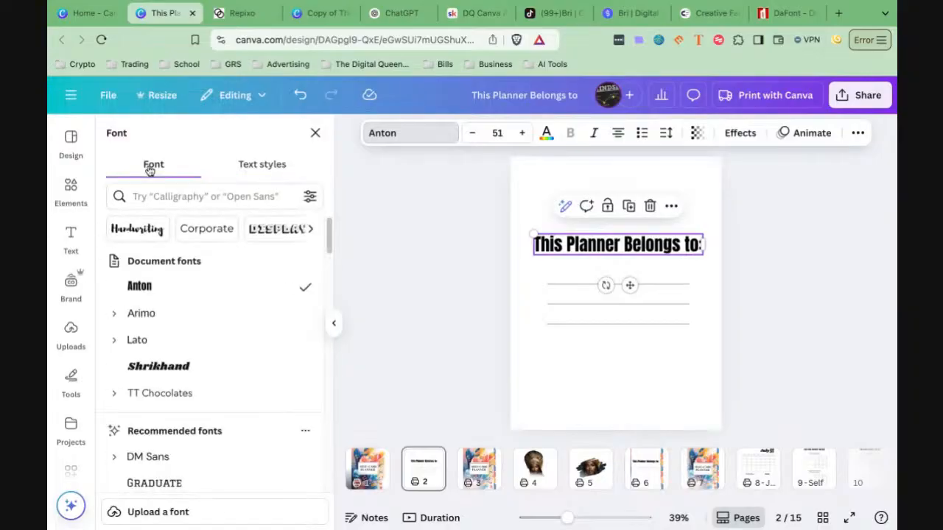
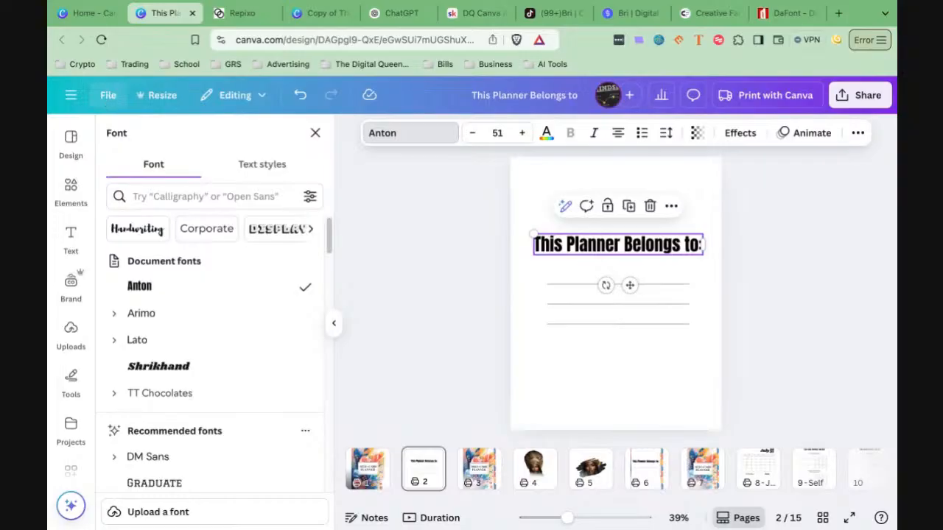
# Step: Turn on the rulers and preview the 12-column, 3-column, 3x3 grid and custom guide layouts on page 2 without adding any
pyautogui.click(109, 100)
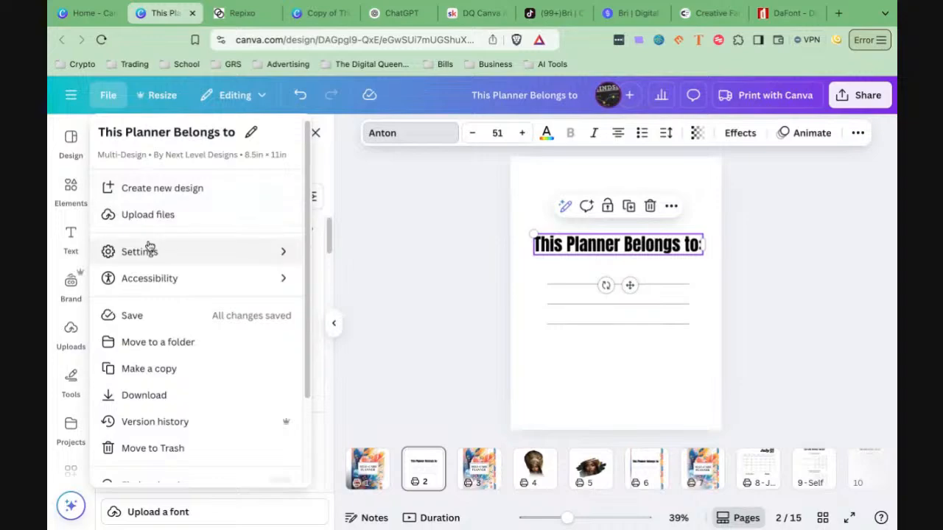
pyautogui.moveTo(149, 250)
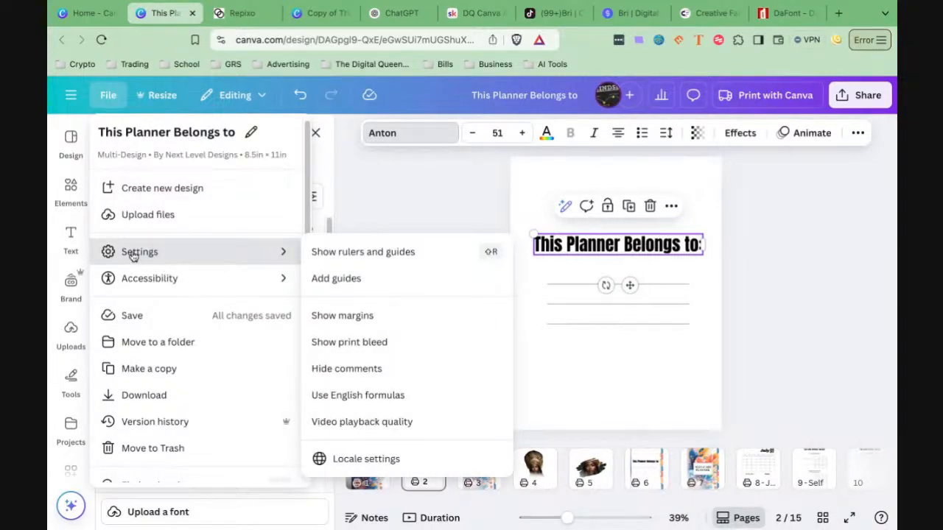
pyautogui.click(341, 282)
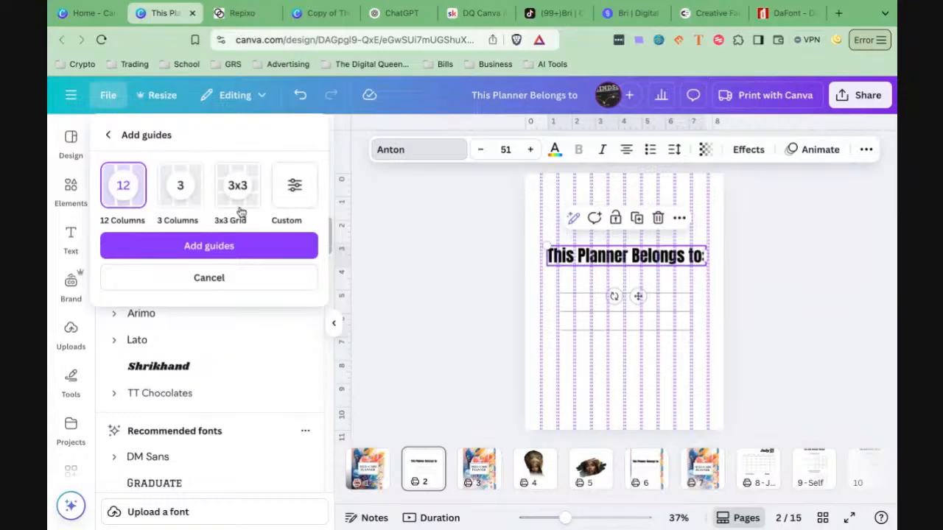
pyautogui.click(289, 191)
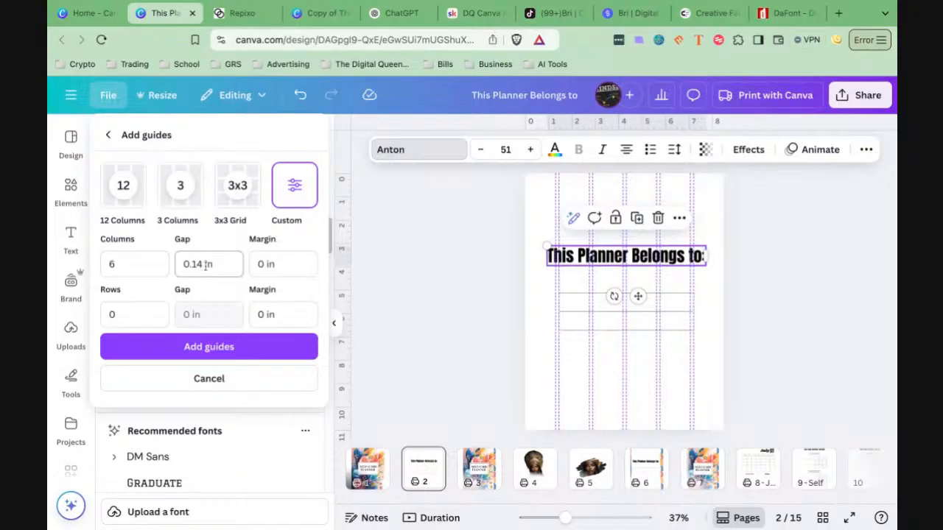
pyautogui.click(151, 264)
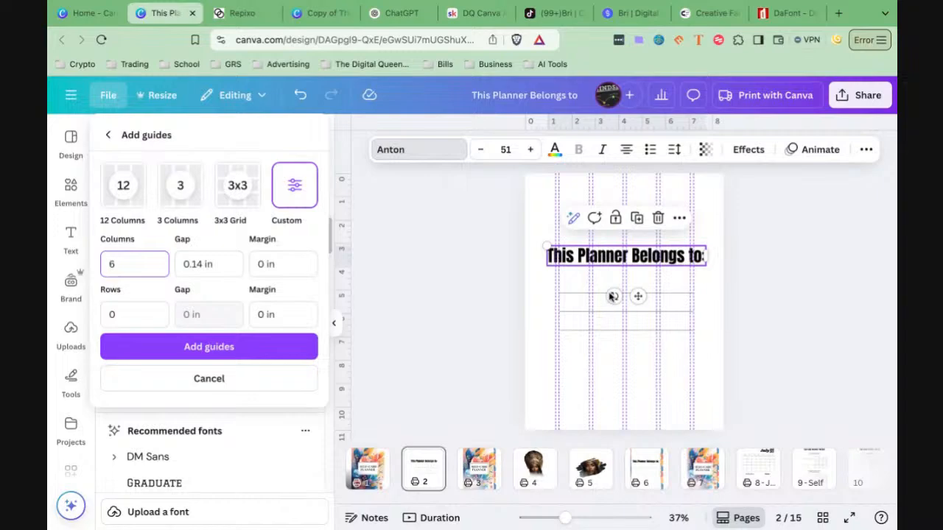
pyautogui.click(121, 198)
pyautogui.click(181, 193)
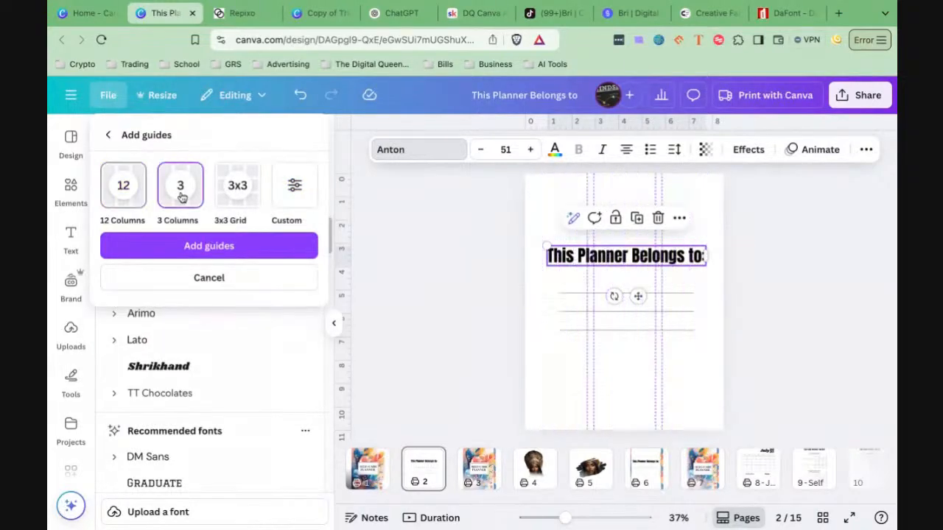
pyautogui.click(232, 198)
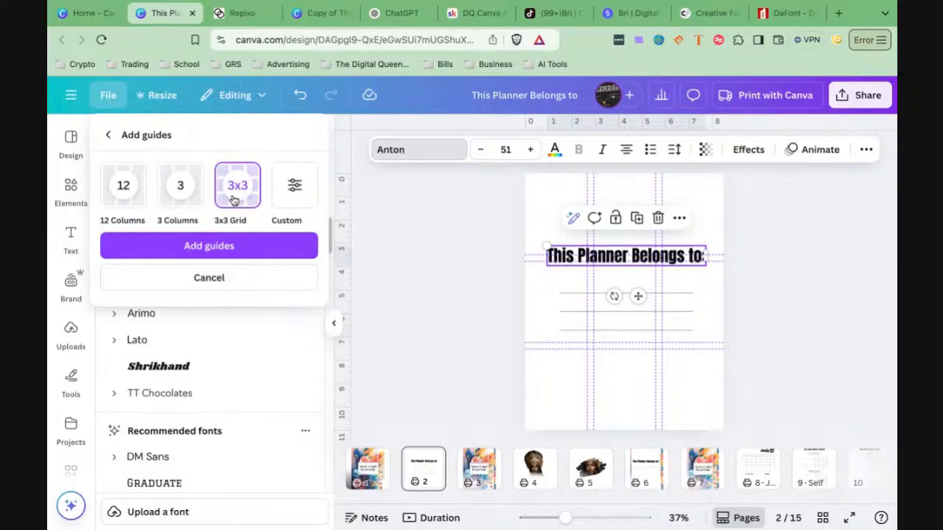
pyautogui.click(294, 199)
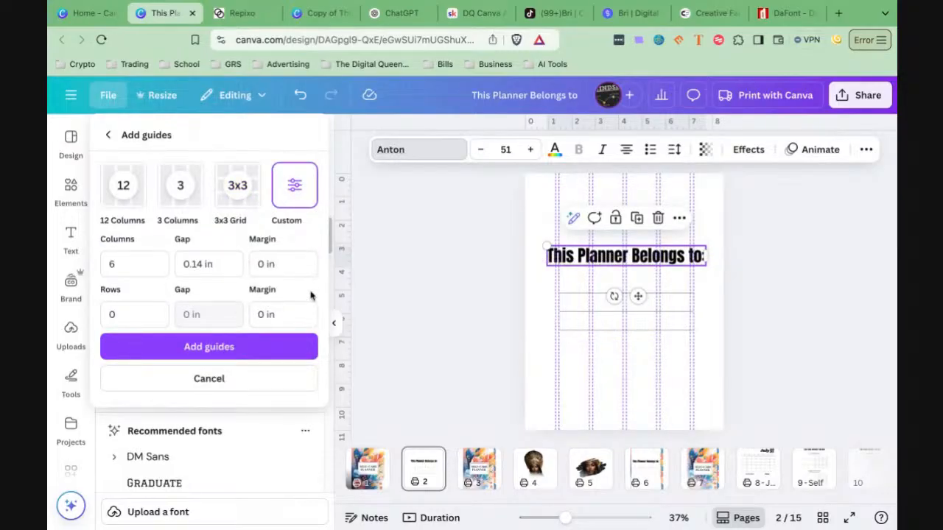
pyautogui.click(108, 134)
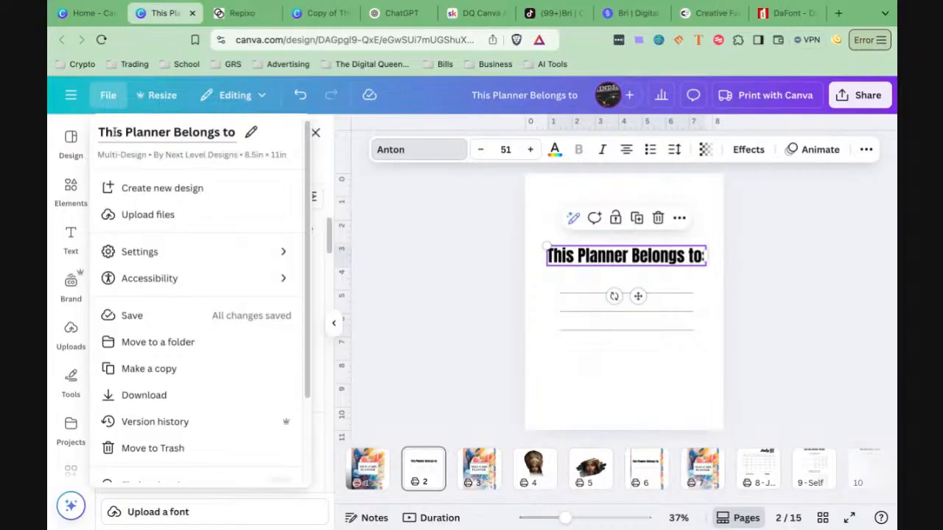
pyautogui.moveTo(140, 251)
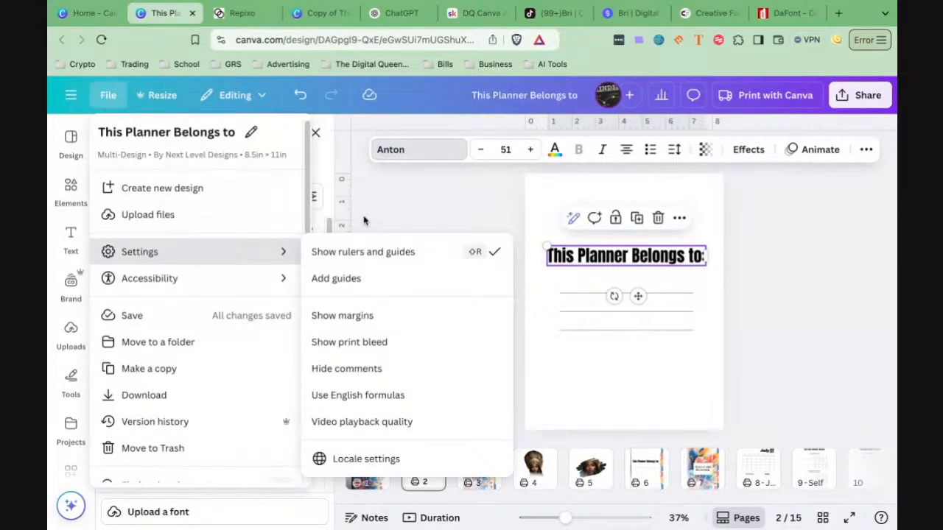
pyautogui.click(592, 126)
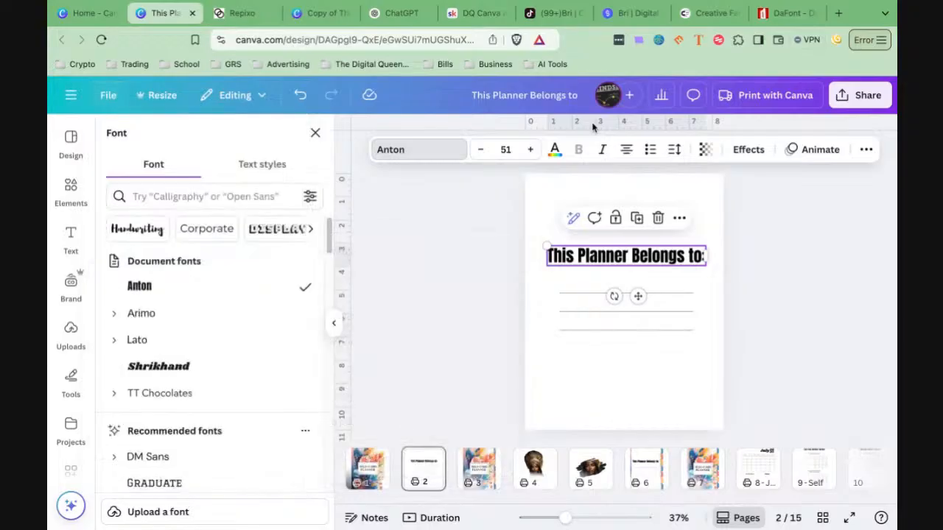
# Step: Place a horizontal guide at about 3.1 in along the top edge of the page 2 heading
pyautogui.moveTo(589, 124); pyautogui.dragTo(589, 248)
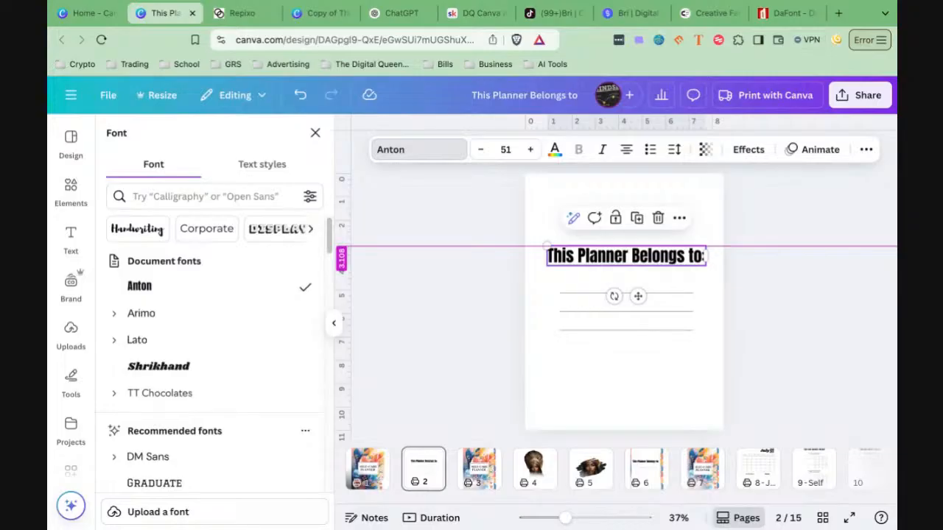
pyautogui.moveTo(589, 248); pyautogui.dragTo(610, 246)
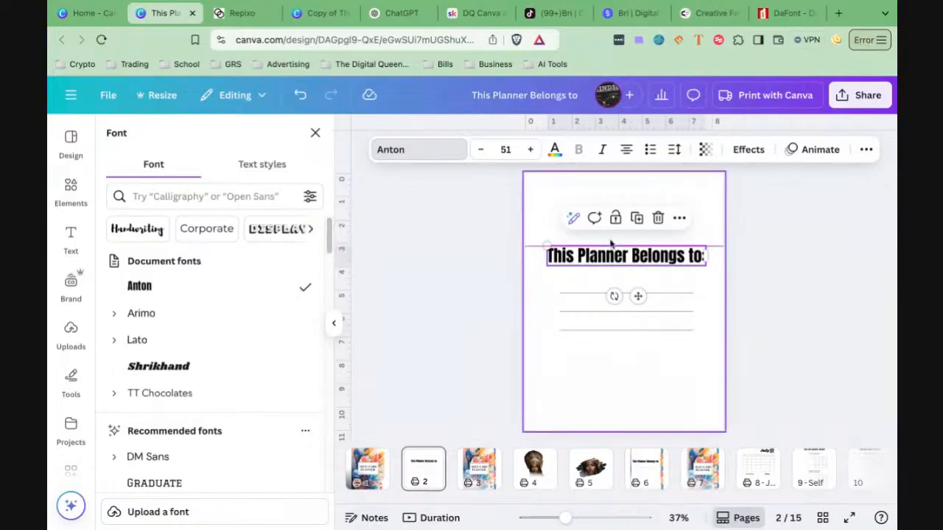
# Step: On page 8, move the horizontal guide up to the July title and add a vertical guide at about 4.75 in along the title's left edge
pyautogui.click(766, 472)
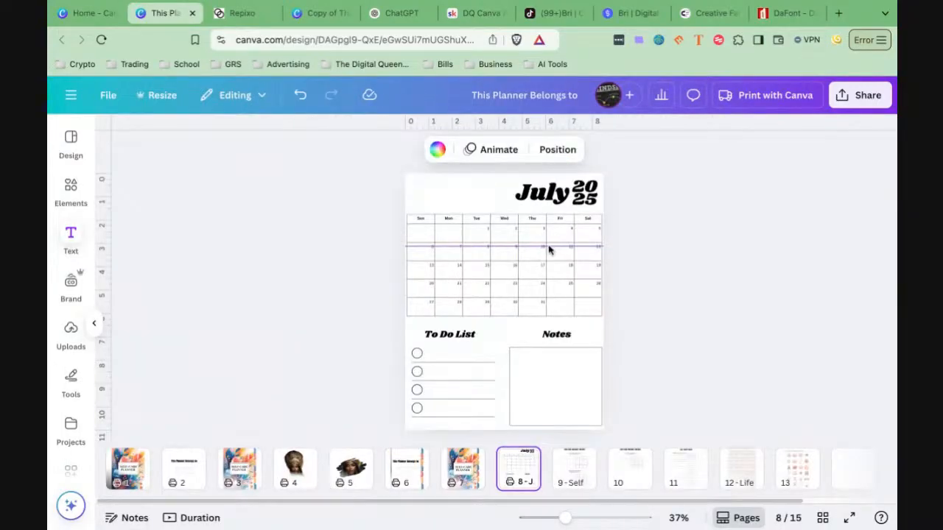
pyautogui.moveTo(547, 247); pyautogui.dragTo(547, 200)
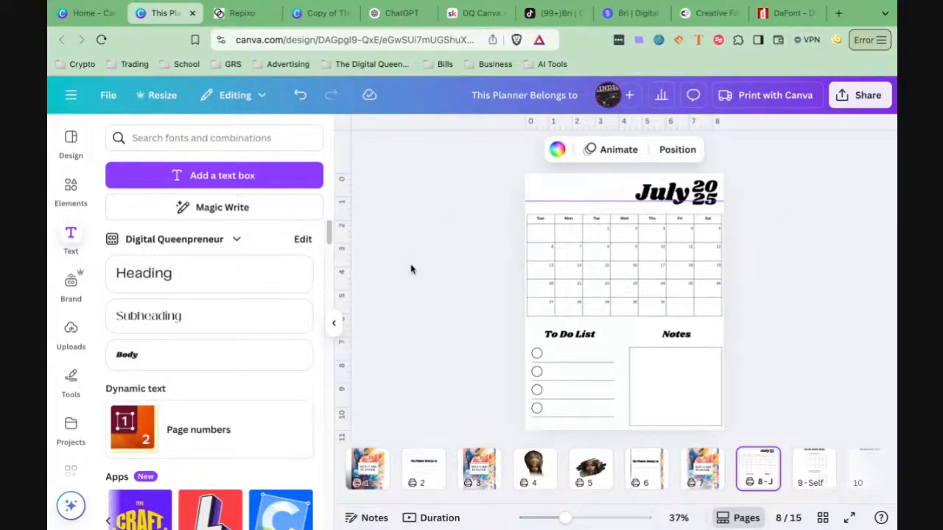
pyautogui.moveTo(339, 273); pyautogui.dragTo(635, 273)
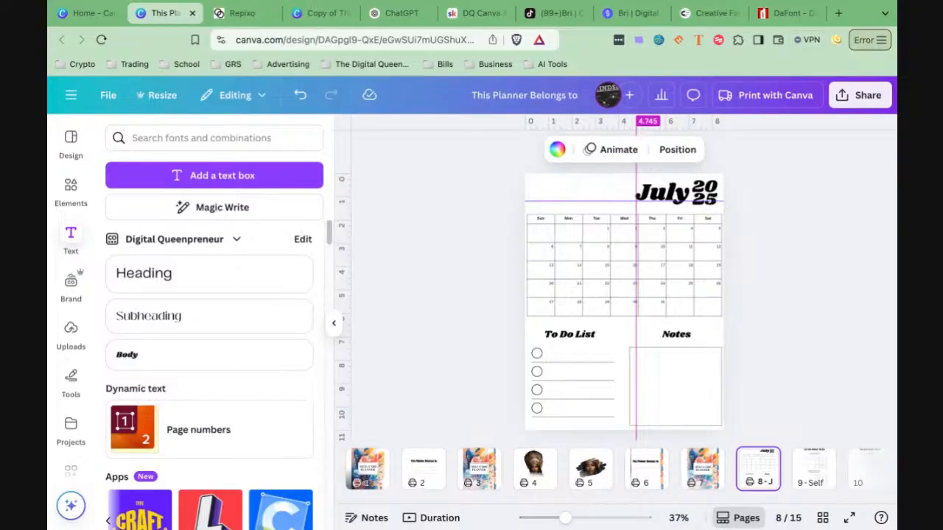
# Step: Try the vertical guide at about 3.83 in, along the right end of the To Do List lines, and undo the move
pyautogui.moveTo(636, 272); pyautogui.dragTo(615, 273)
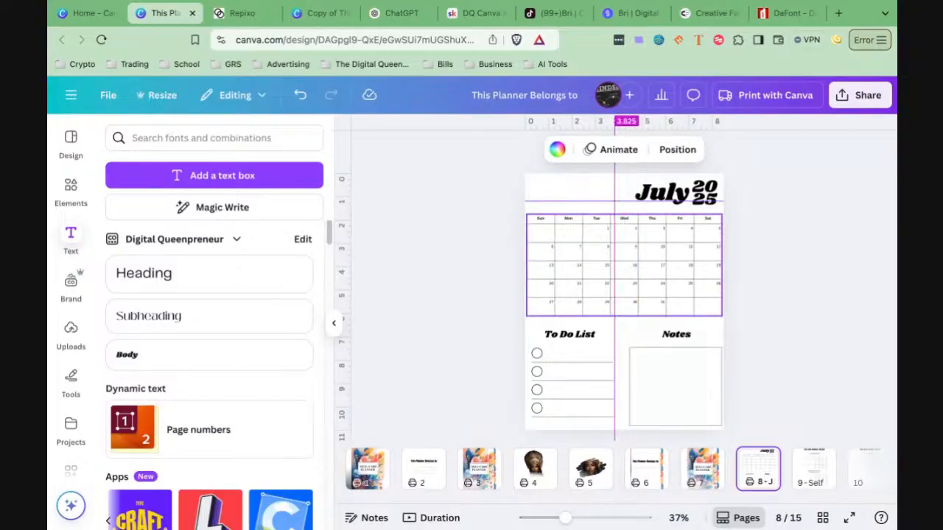
pyautogui.click(613, 288)
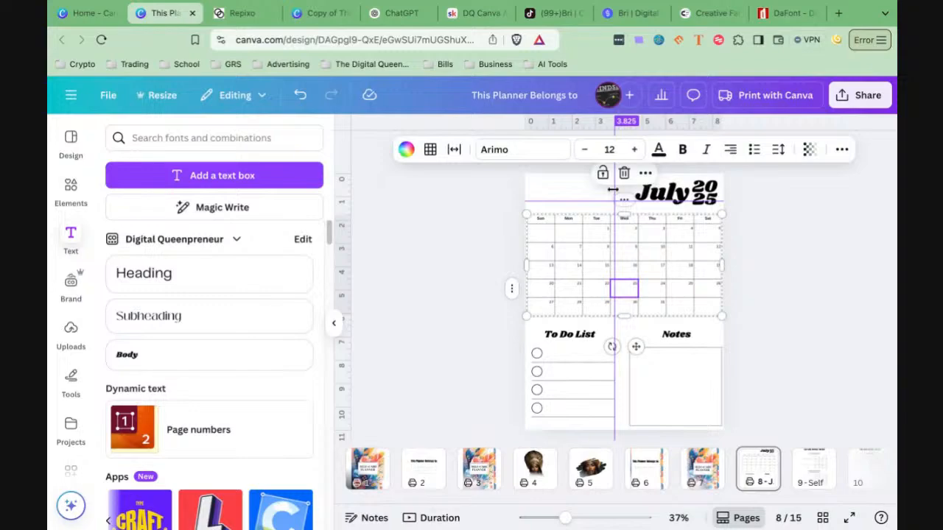
pyautogui.hotkey('ctrl', 'z')
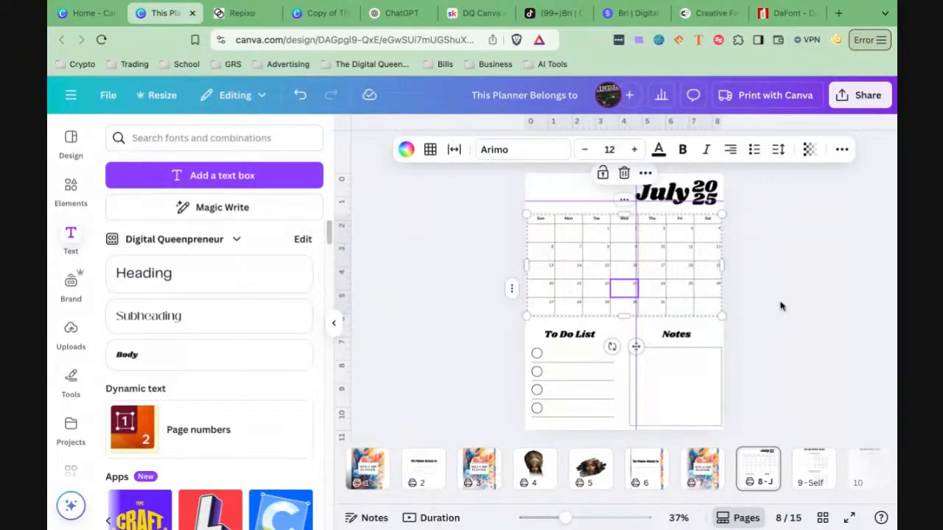
# Step: Examine the design's file options, including the guide settings, copying, download, version history and find and replace
pyautogui.click(108, 96)
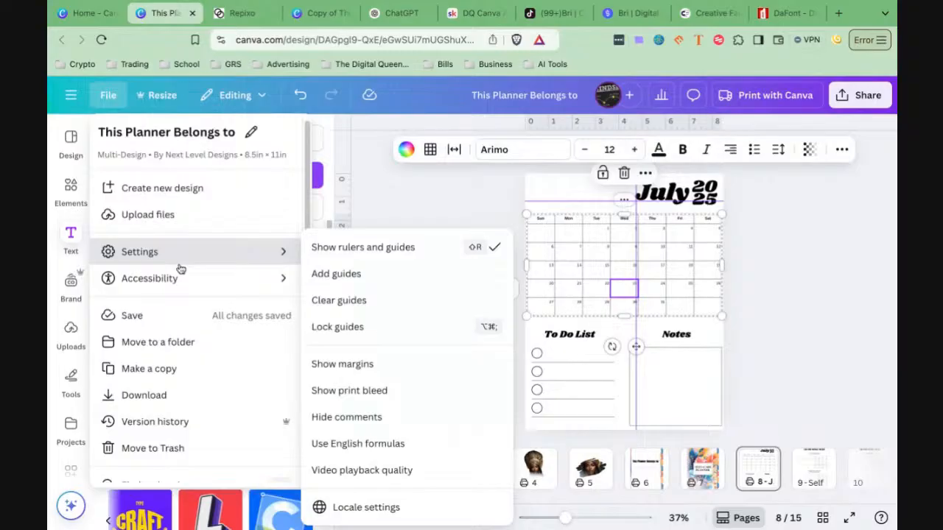
pyautogui.scroll(-3, 177, 269)
pyautogui.scroll(3, 184, 317)
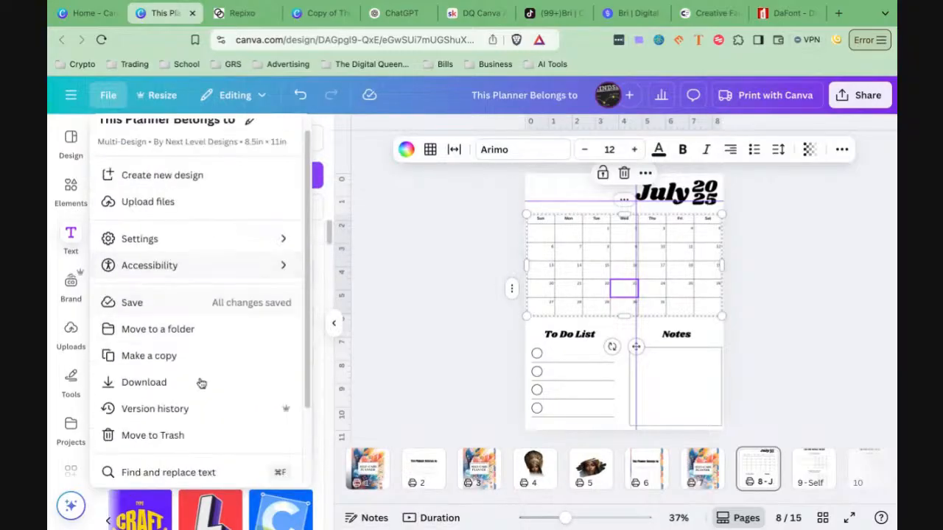
pyautogui.scroll(-1, 173, 387)
pyautogui.scroll(-1, 181, 405)
pyautogui.scroll(-1, 173, 418)
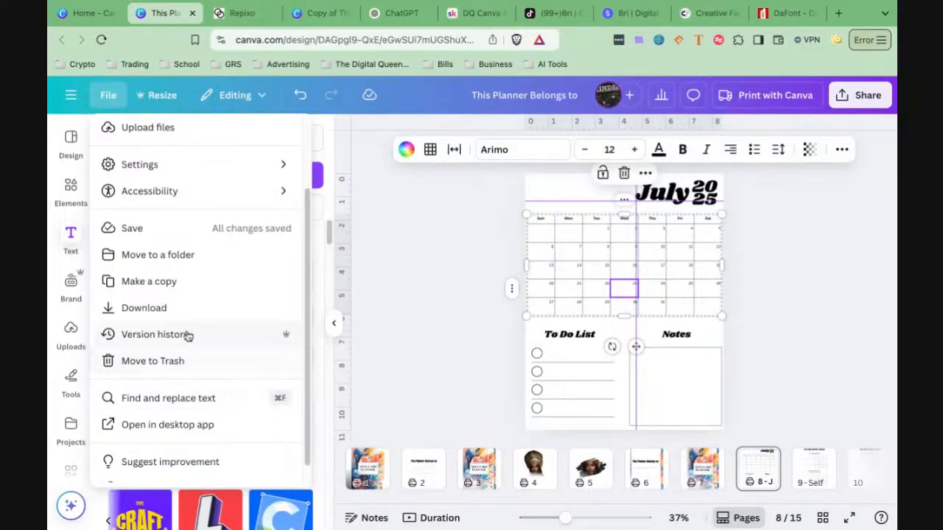
pyautogui.scroll(2, 190, 394)
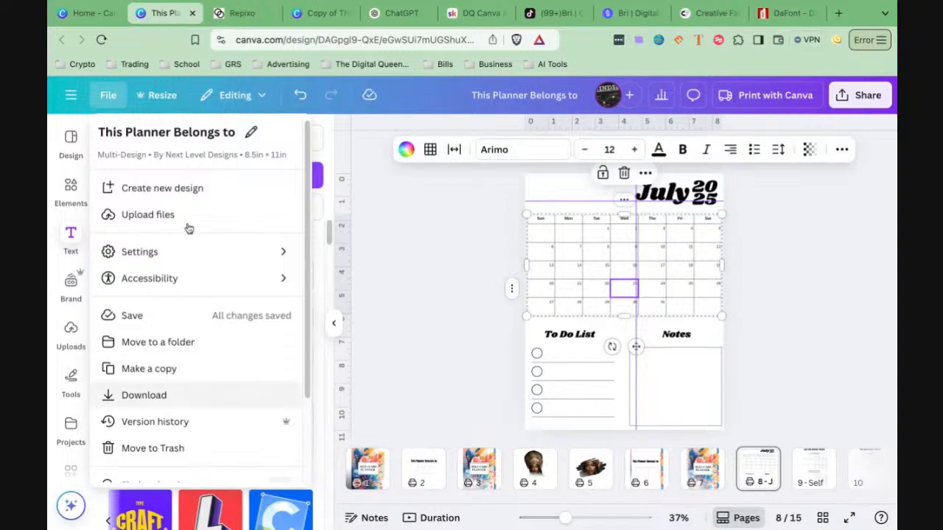
# Step: Review the rest of the design's file options, from saving and copying to reporting the design, and close them
pyautogui.scroll(-3, 190, 321)
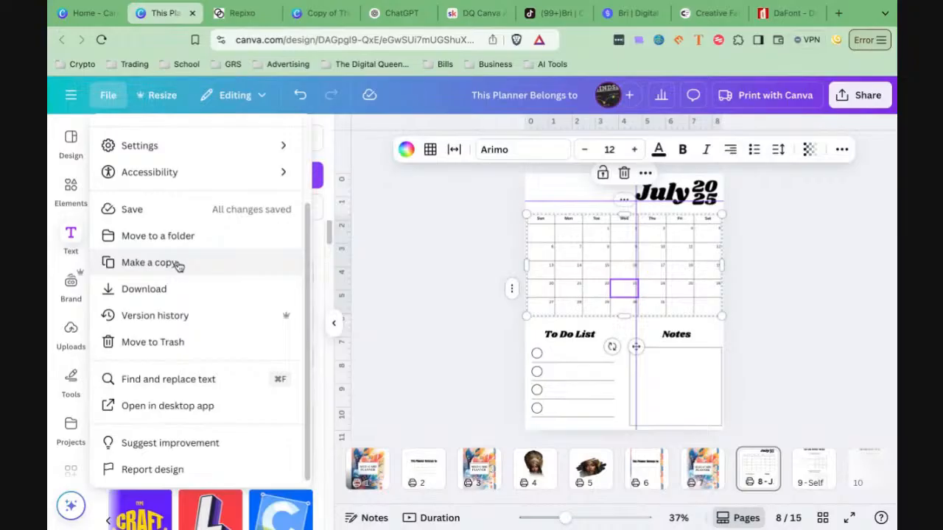
pyautogui.scroll(3, 148, 291)
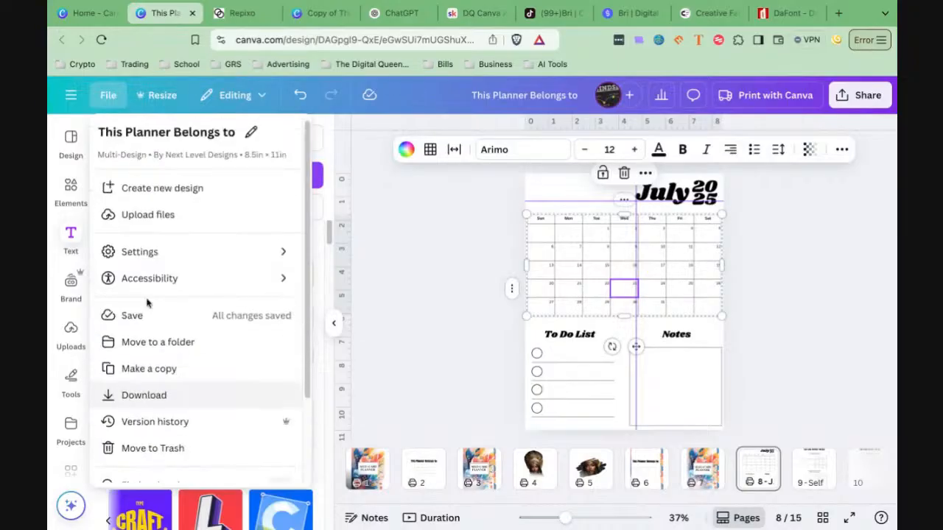
pyautogui.click(164, 100)
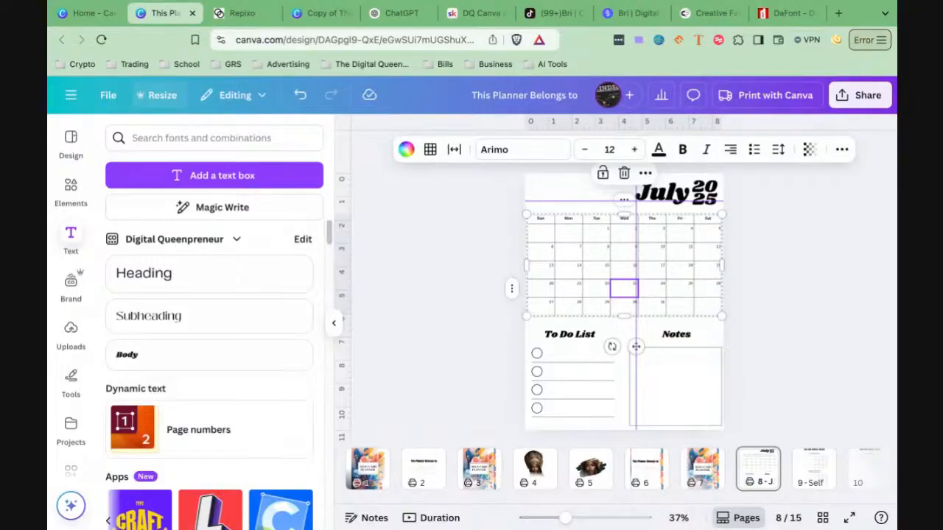
# Step: Examine the design's resize options, including the suggested sizes, the browsing categories and the Magic Switch choices, without resizing anything
pyautogui.click(164, 96)
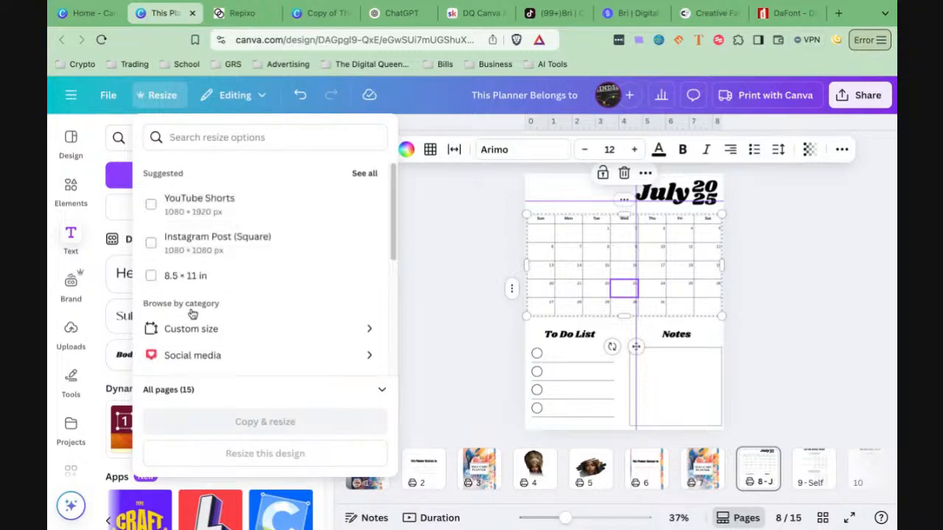
pyautogui.scroll(-3, 188, 272)
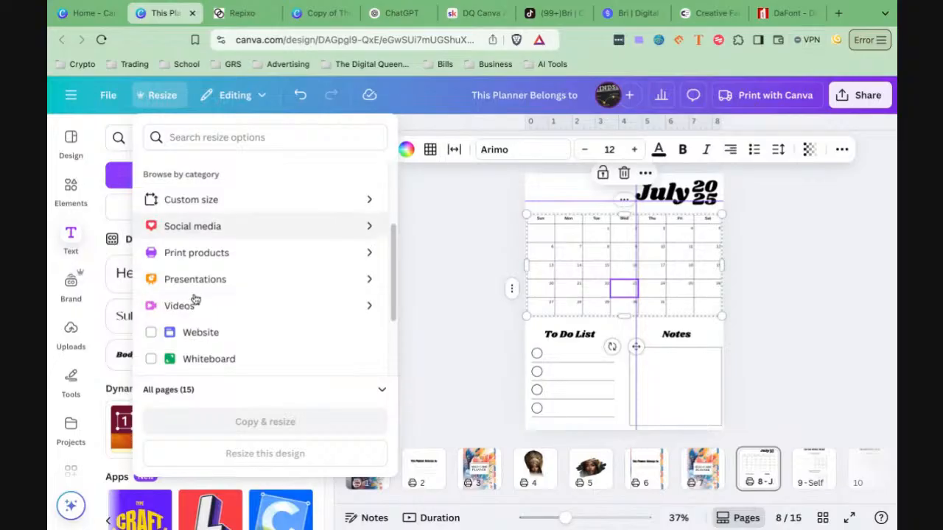
pyautogui.scroll(-3, 192, 298)
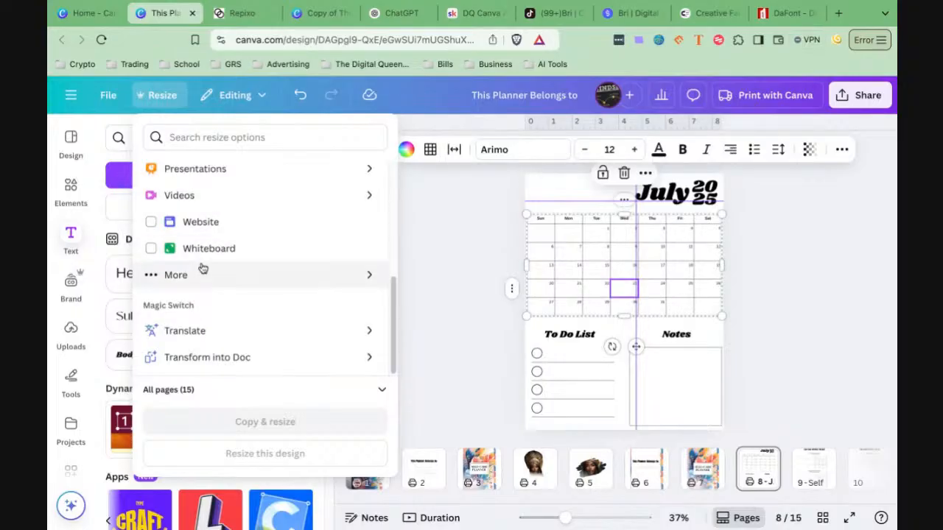
pyautogui.scroll(3, 202, 251)
pyautogui.scroll(2, 204, 263)
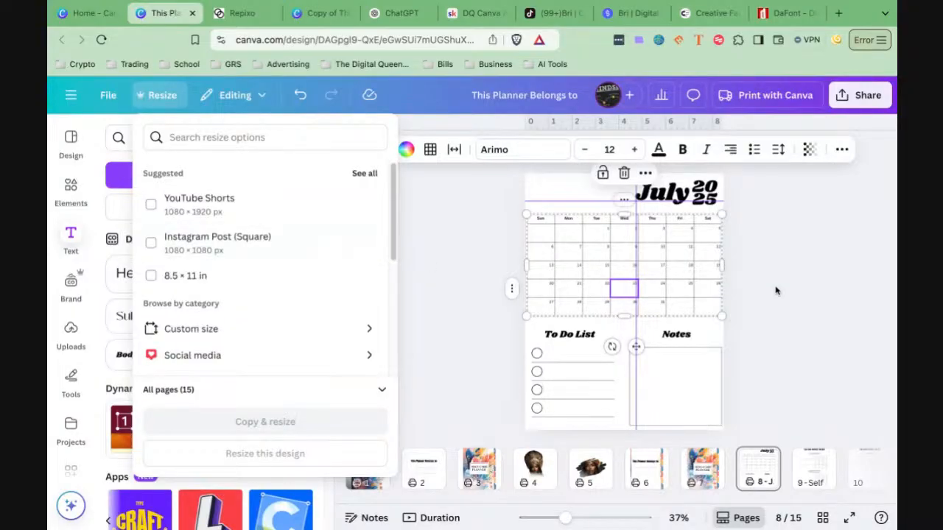
pyautogui.click(833, 274)
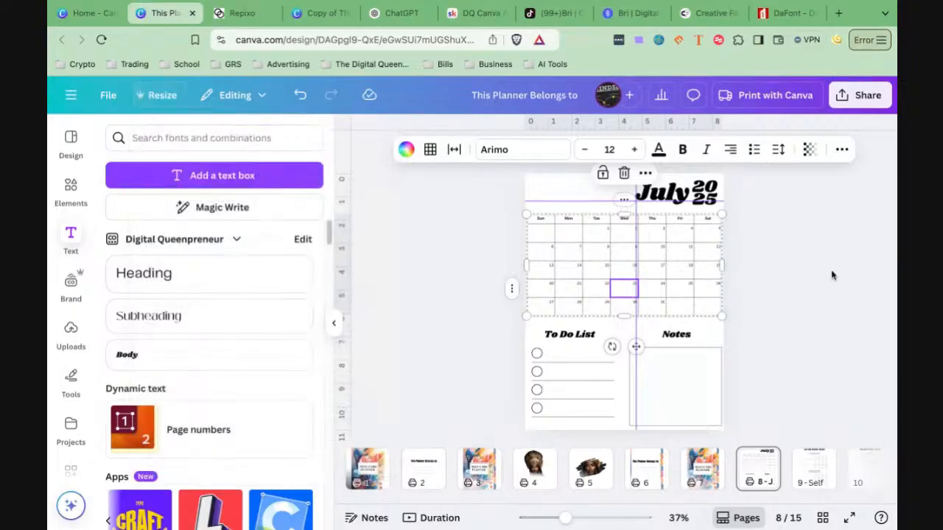
# Step: Examine the planner's sharing options and the full list of additional ways to publish it
pyautogui.click(858, 108)
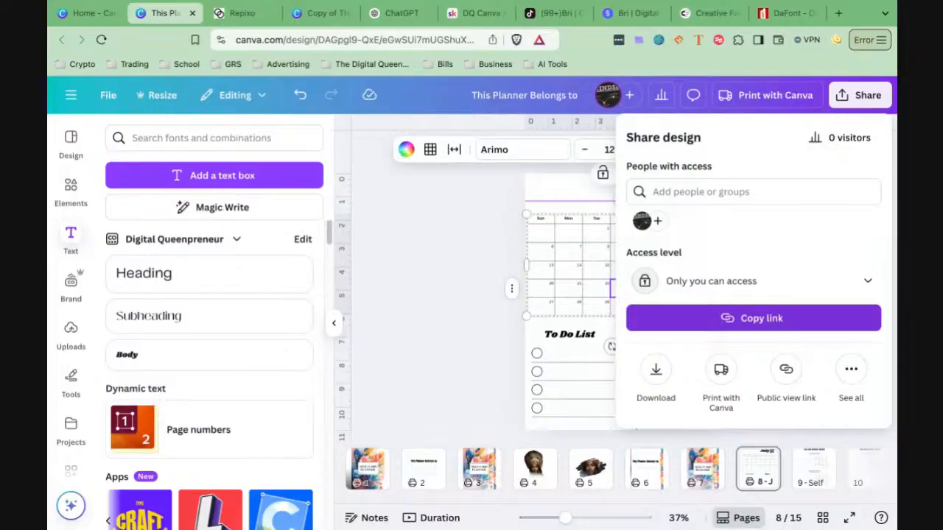
pyautogui.click(851, 372)
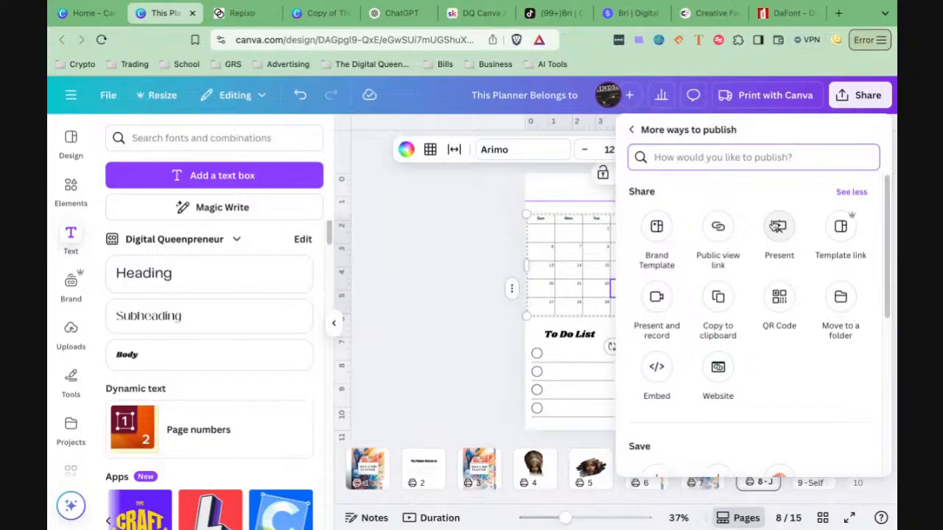
pyautogui.click(633, 136)
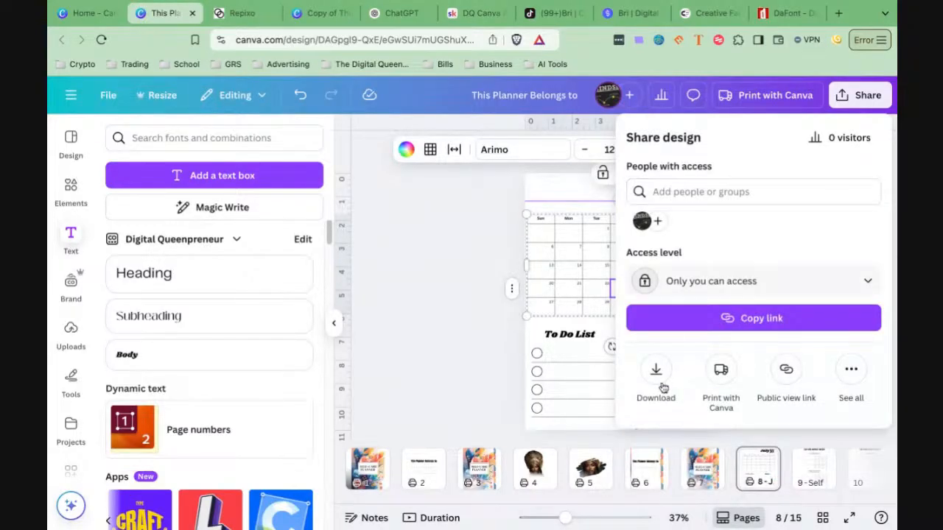
# Step: Examine the download settings and the available file types, from JPG to PPTX, and leave without downloading
pyautogui.click(657, 375)
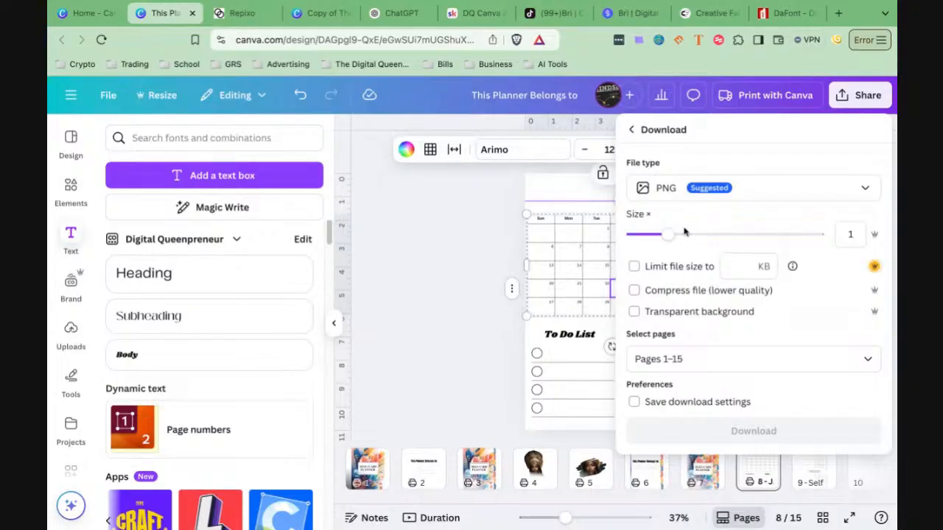
pyautogui.click(658, 190)
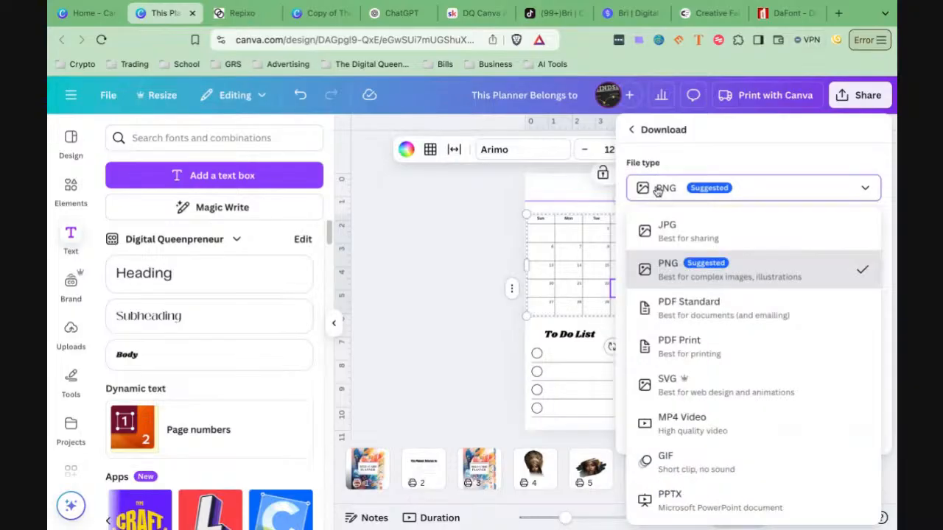
pyautogui.click(663, 193)
pyautogui.click(672, 190)
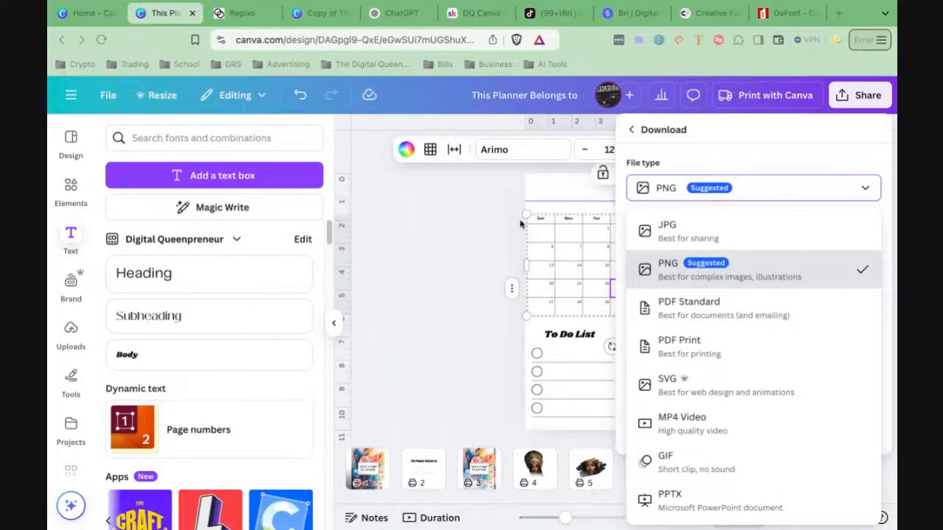
pyautogui.click(471, 221)
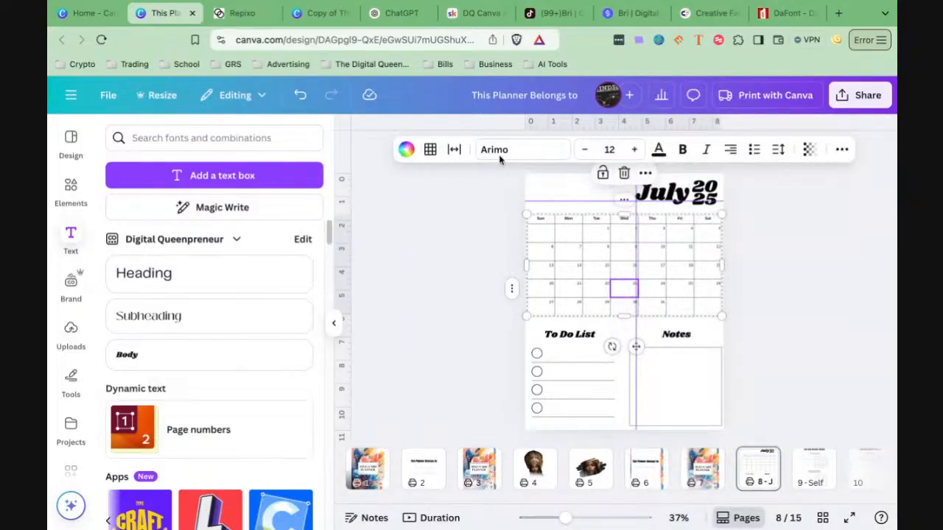
# Step: Deselect the calendar table on the July page and hide the design's rulers and guides
pyautogui.click(468, 254)
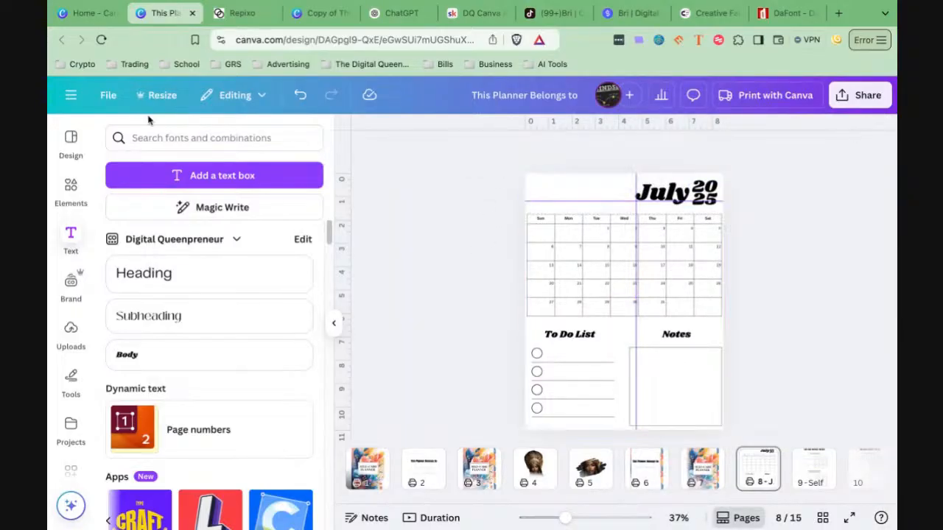
pyautogui.click(107, 95)
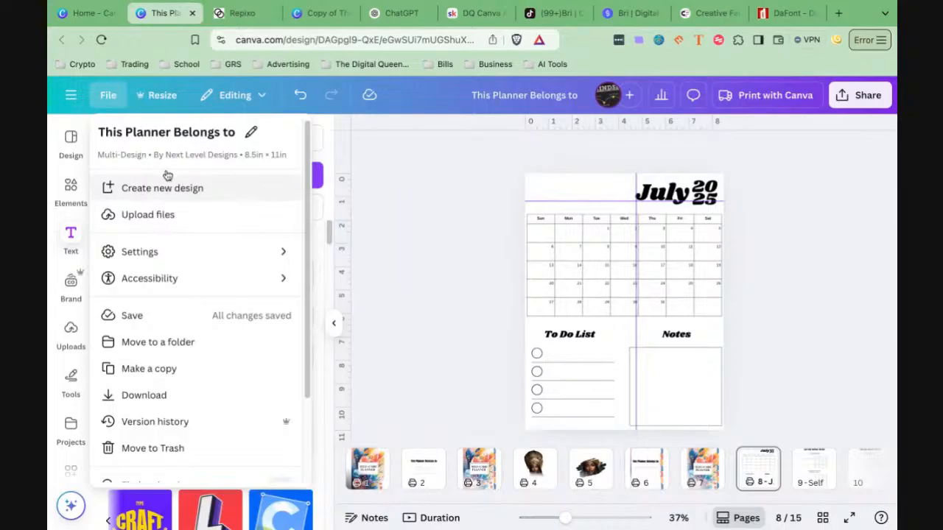
pyautogui.moveTo(147, 255)
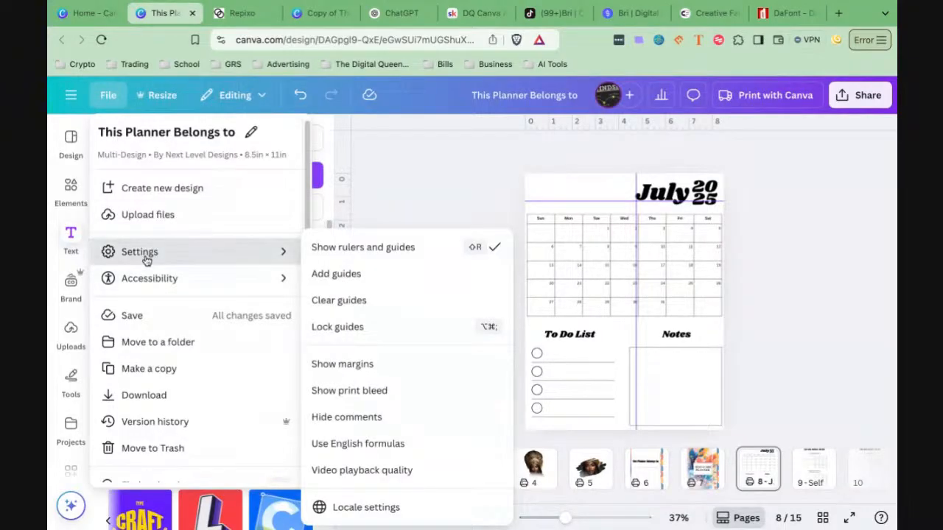
pyautogui.click(332, 248)
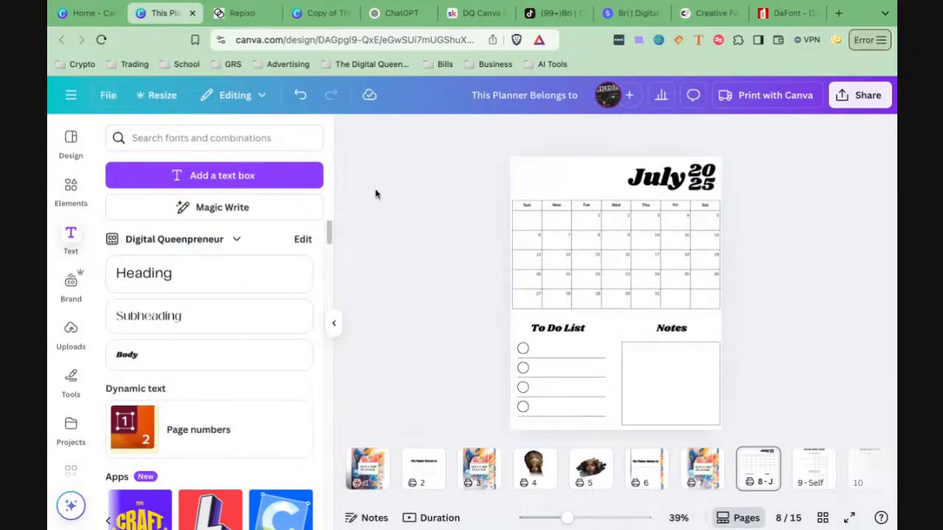